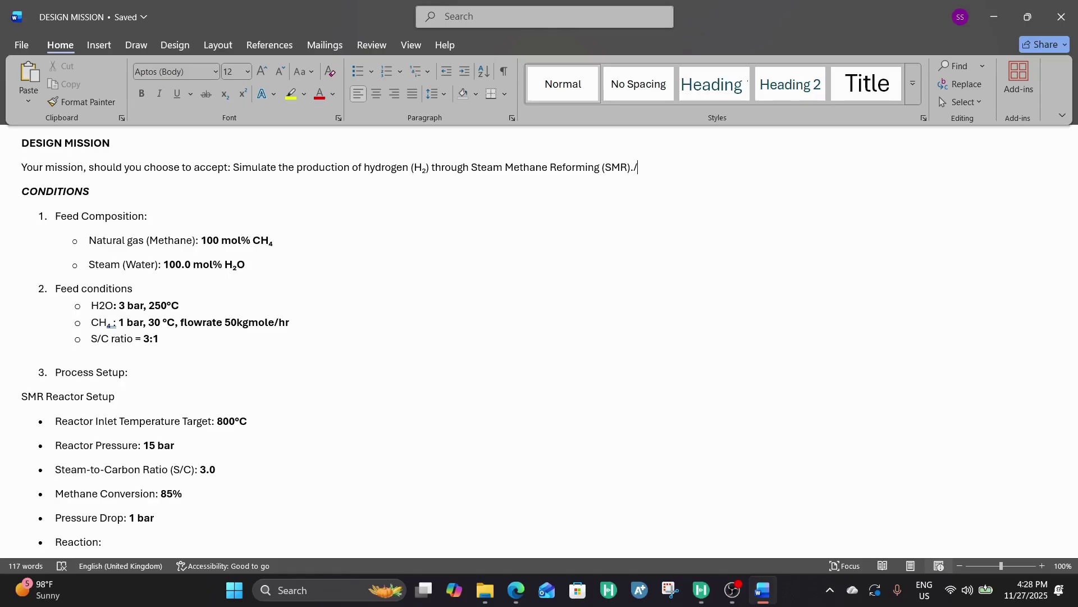
# Read the design mission document's feed conditions, SMR reactor setup, reaction stoichiometry and product yield targets.
pyautogui.scroll(-2, 681, 174)
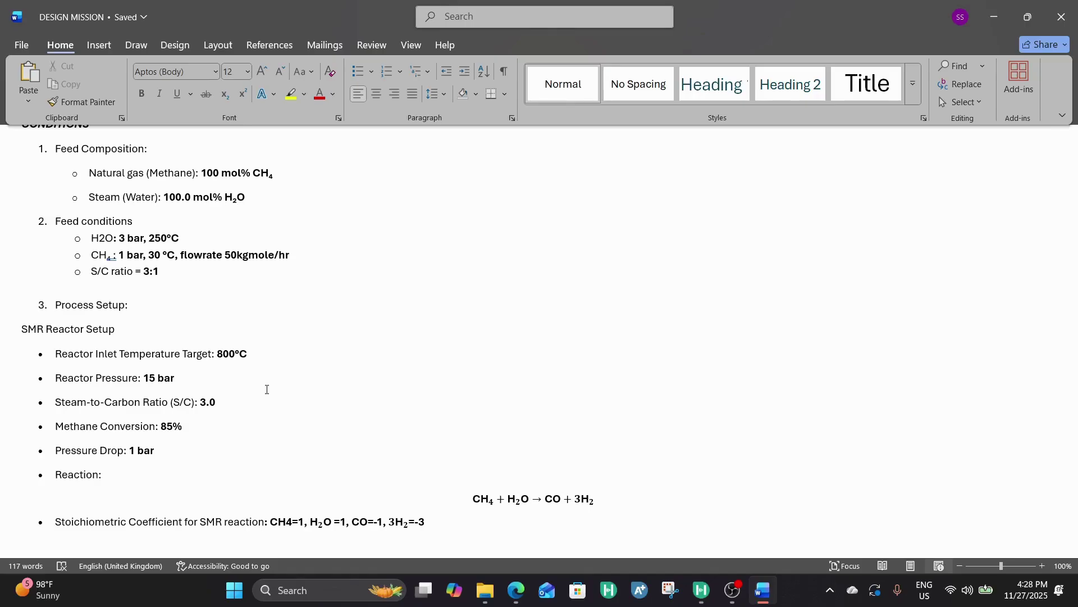
pyautogui.scroll(-3, 267, 389)
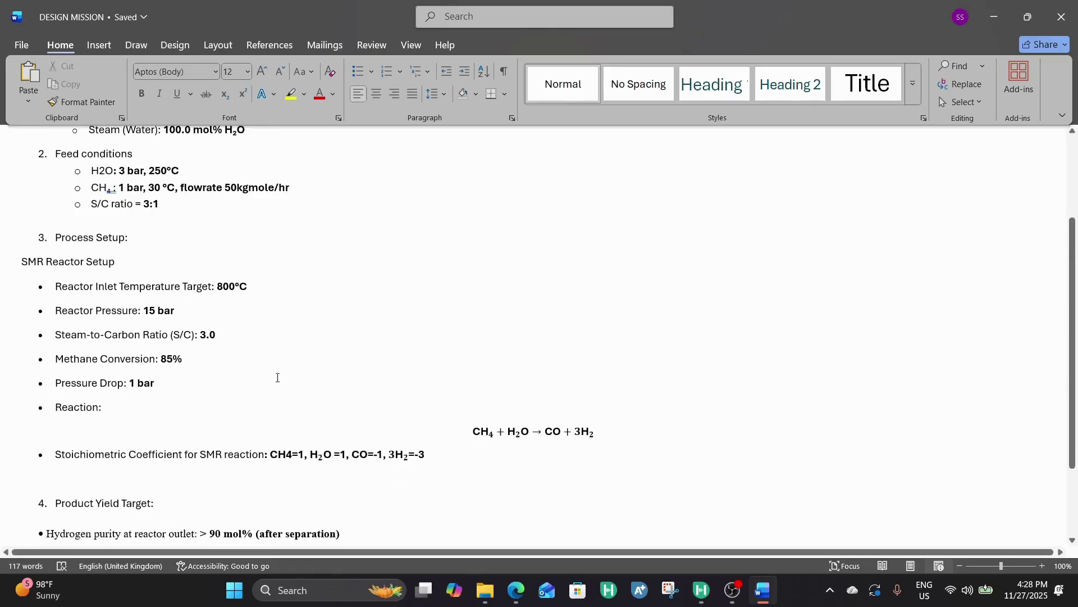
pyautogui.click(476, 428)
pyautogui.click(492, 367)
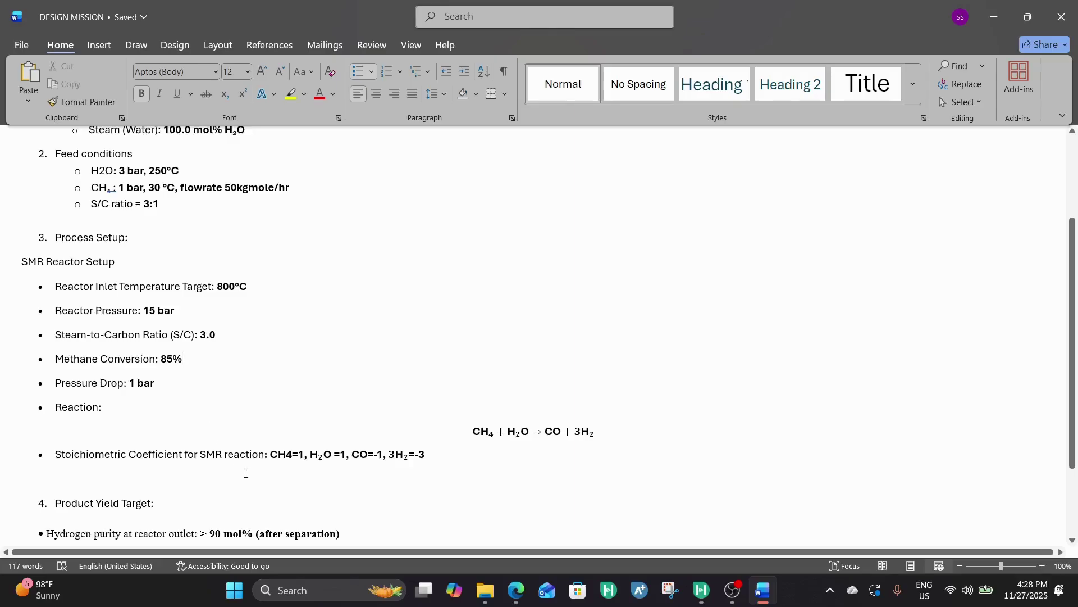
pyautogui.scroll(-2, 348, 438)
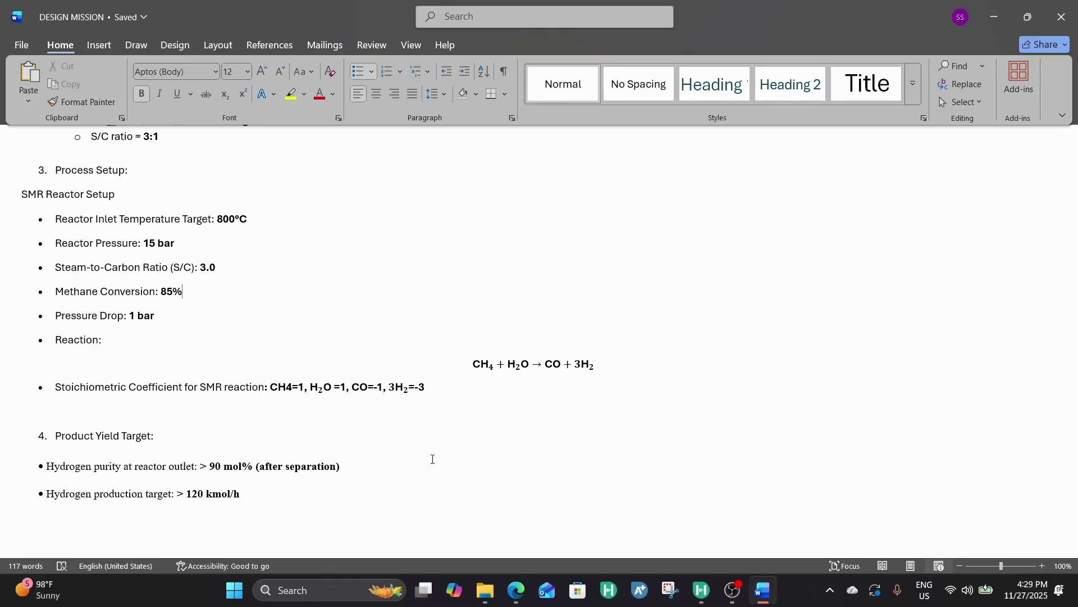
pyautogui.scroll(2, 430, 455)
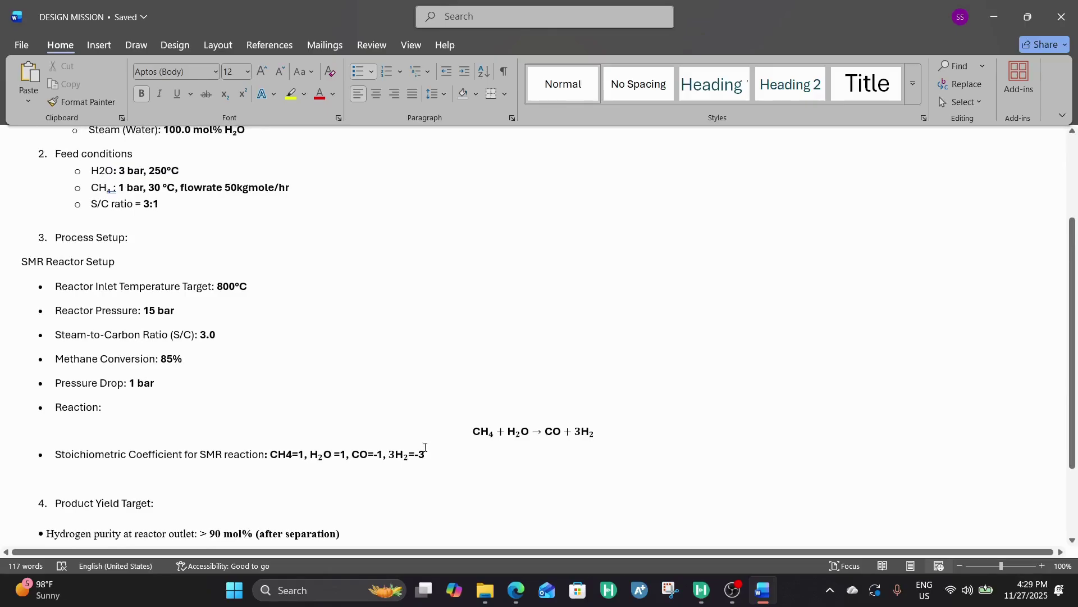
pyautogui.scroll(3, 425, 447)
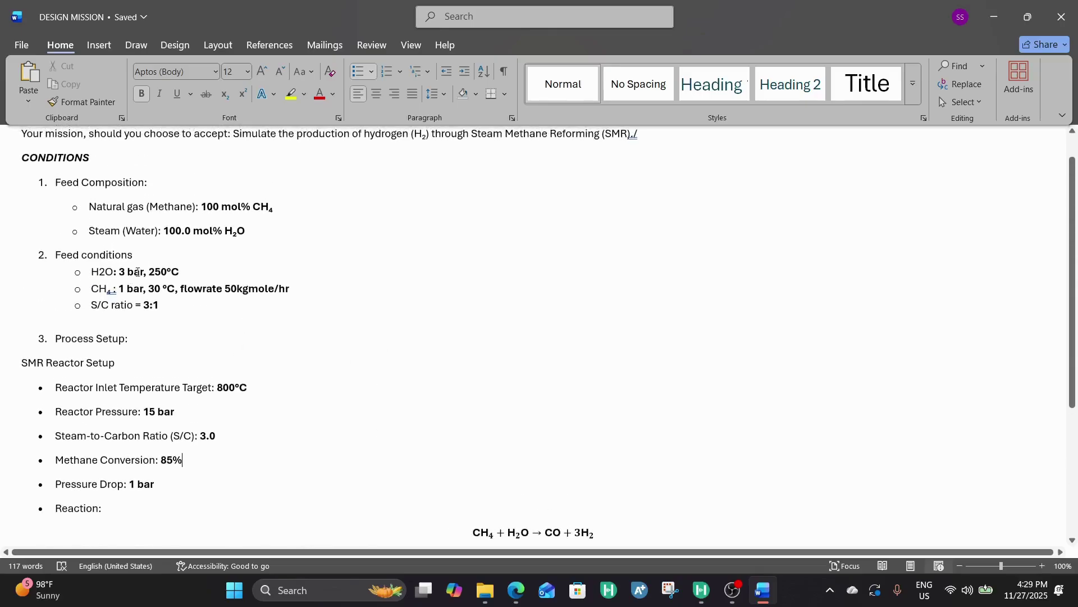
pyautogui.click(185, 266)
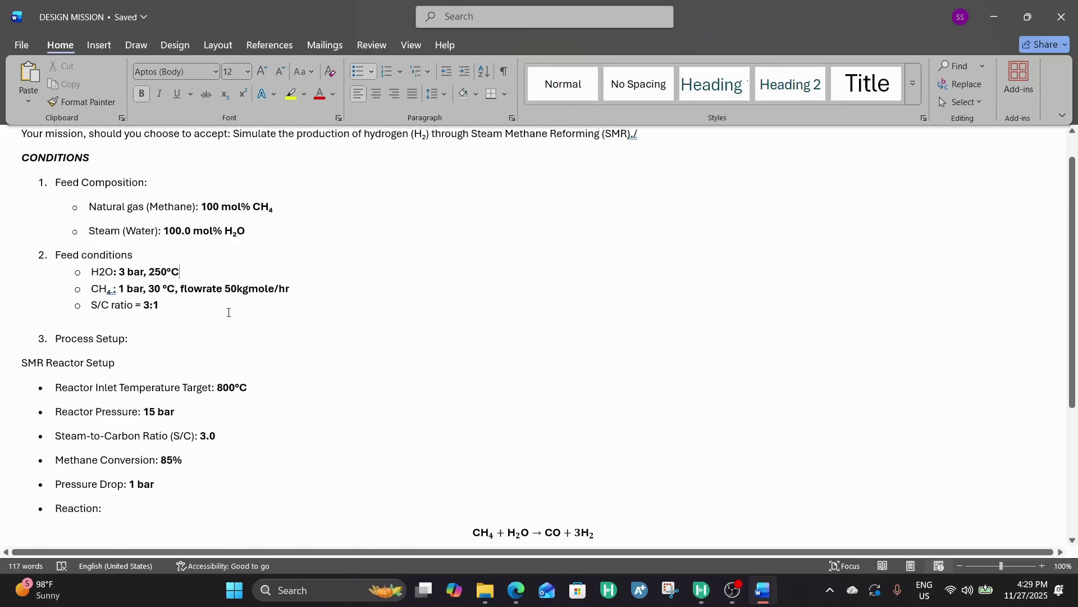
pyautogui.click(169, 308)
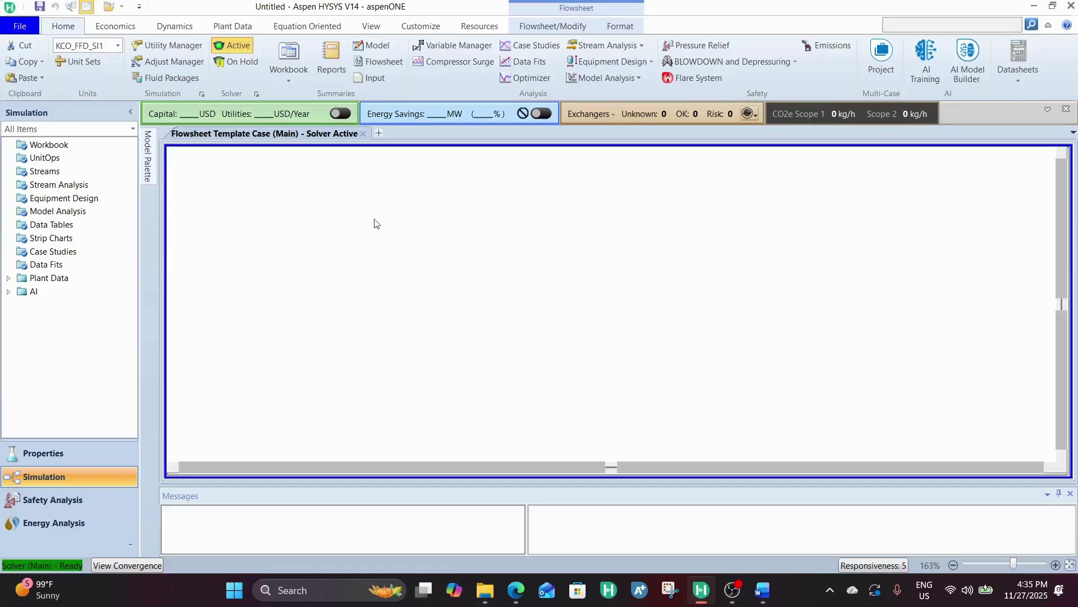
# Add two material streams to the flowsheet and arrange them one above the other near its left side.
pyautogui.click(148, 175)
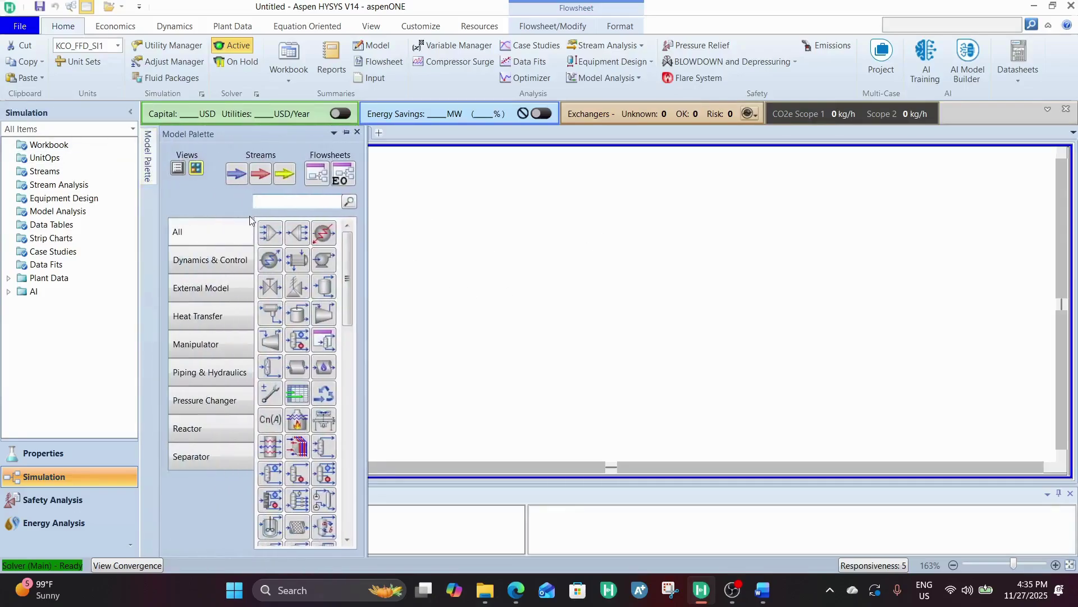
pyautogui.moveTo(263, 186); pyautogui.dragTo(444, 228)
pyautogui.moveTo(236, 174); pyautogui.dragTo(445, 339)
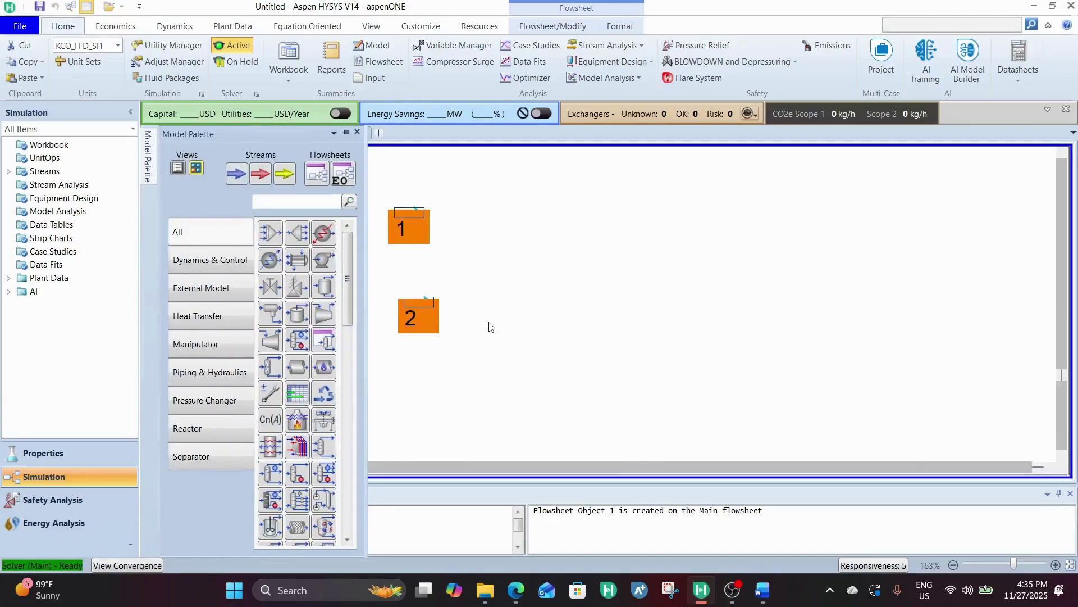
pyautogui.moveTo(337, 236); pyautogui.dragTo(338, 234)
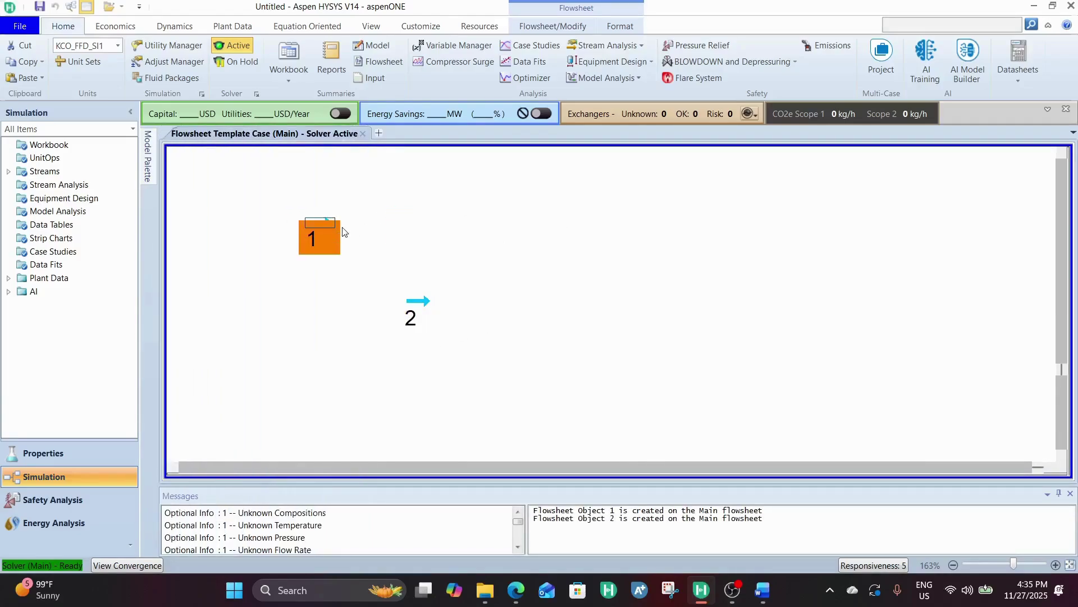
pyautogui.scroll(-2, 343, 233)
pyautogui.moveTo(350, 326); pyautogui.dragTo(326, 336)
# Open the upper material stream and name it METHANE.
pyautogui.click(324, 235)
pyautogui.doubleClick(326, 235)
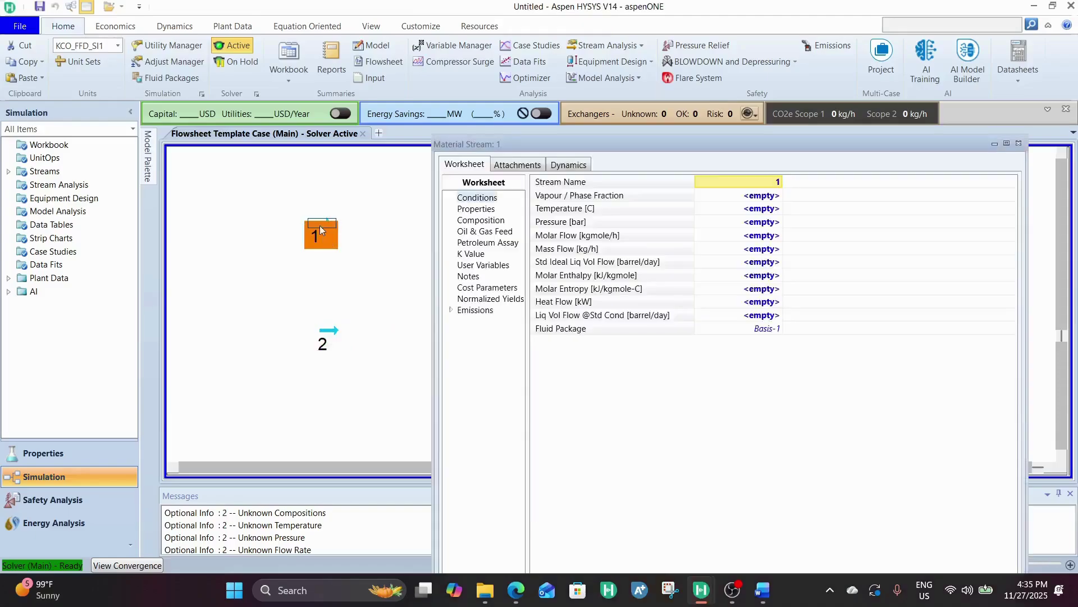
pyautogui.click(756, 179)
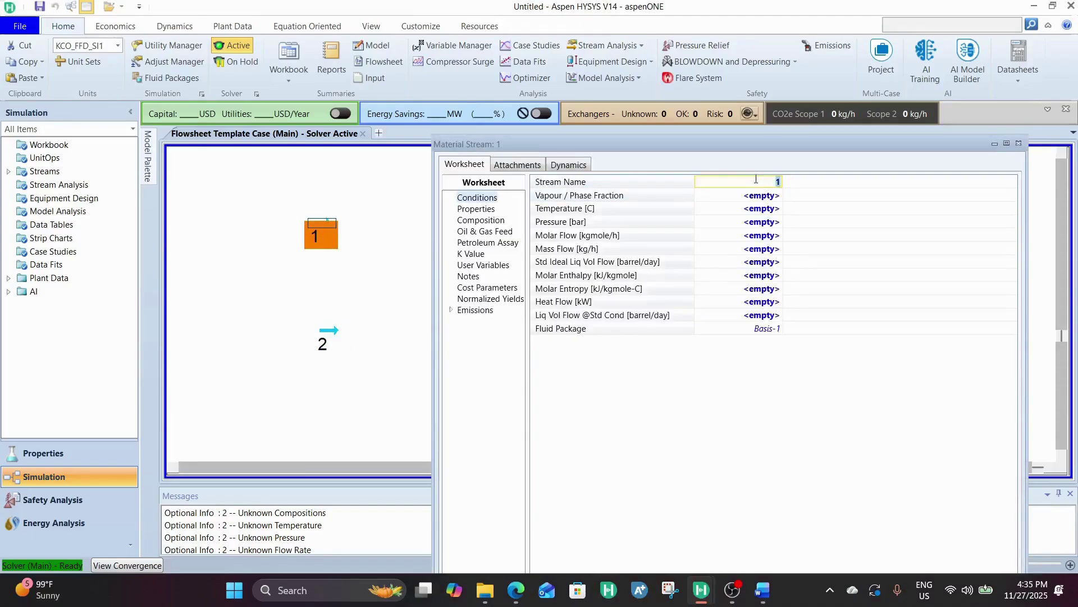
pyautogui.write('METHANE')
# Set the METHANE stream's temperature to 30 C and its pressure to 1 bar.
pyautogui.click(775, 209)
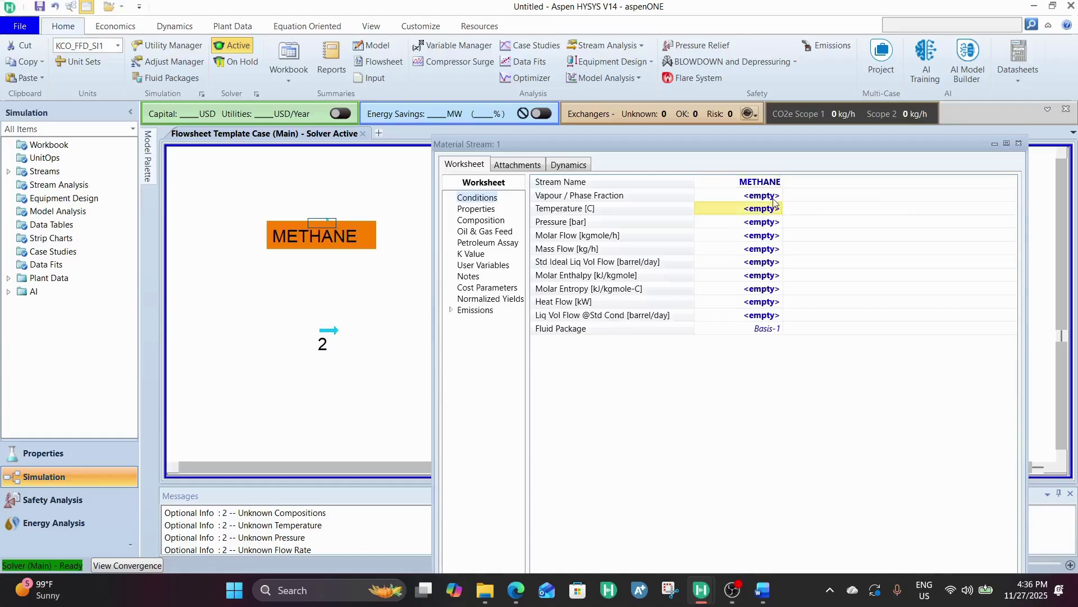
pyautogui.write('30')
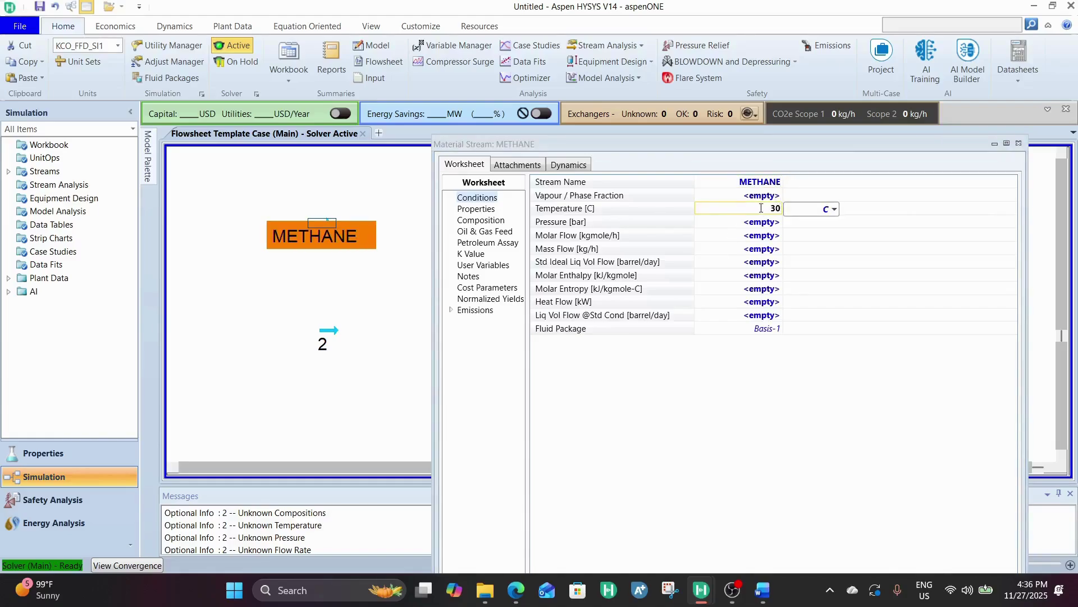
pyautogui.click(768, 225)
pyautogui.write('1')
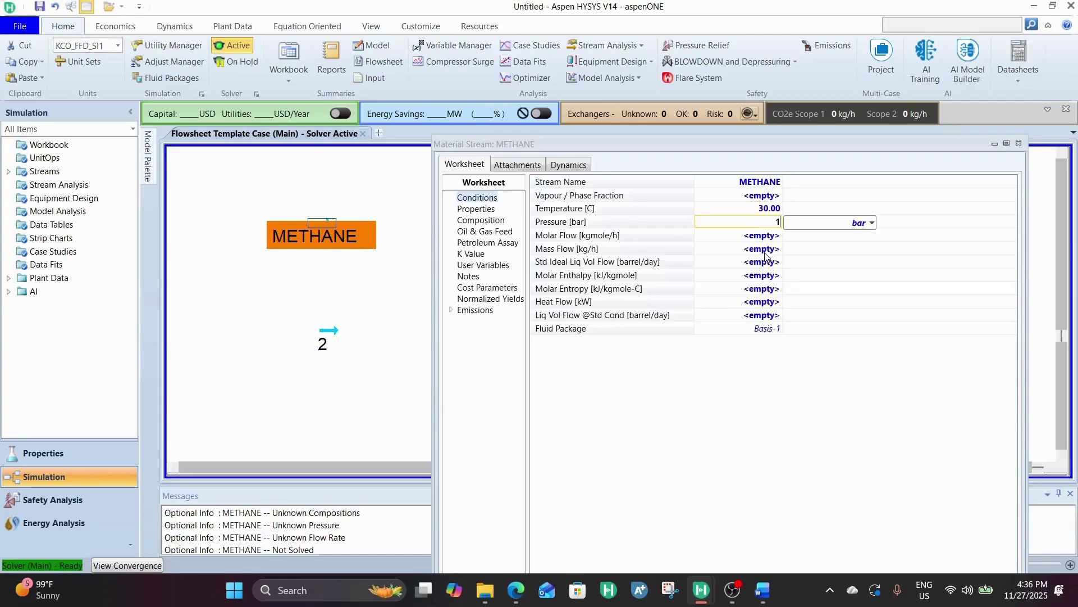
pyautogui.click(767, 250)
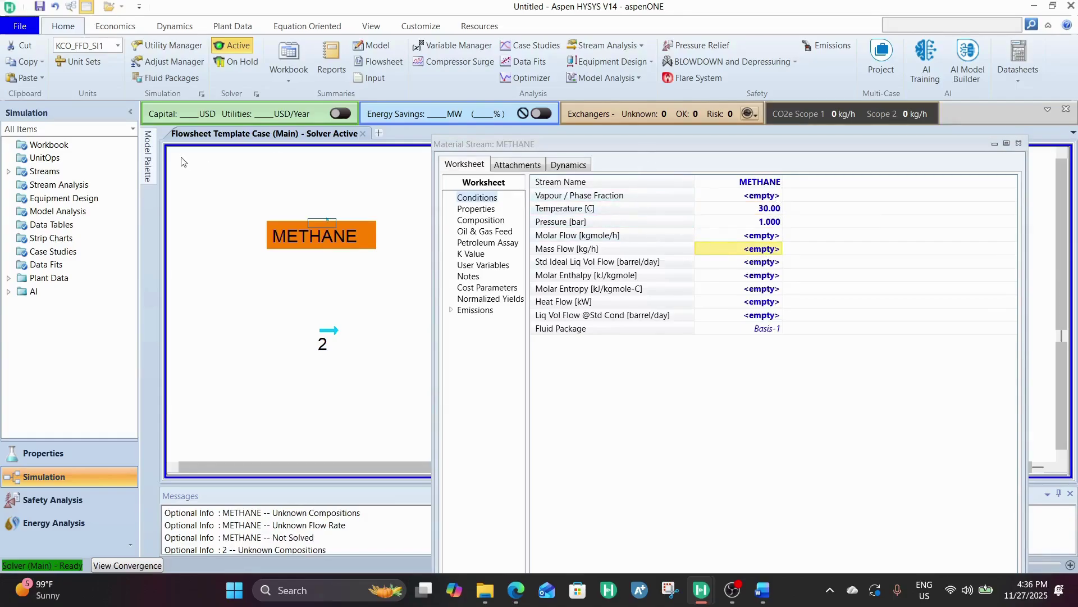
# Change the simulation's unit set to EuroSI.
pyautogui.click(119, 45)
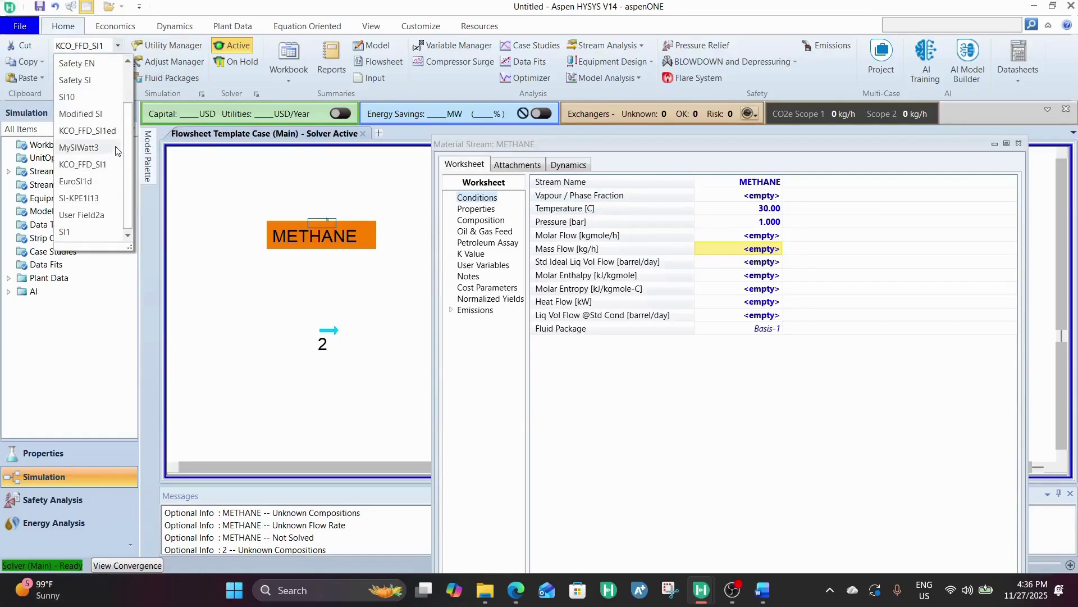
pyautogui.click(128, 60)
pyautogui.click(128, 60)
pyautogui.click(128, 60)
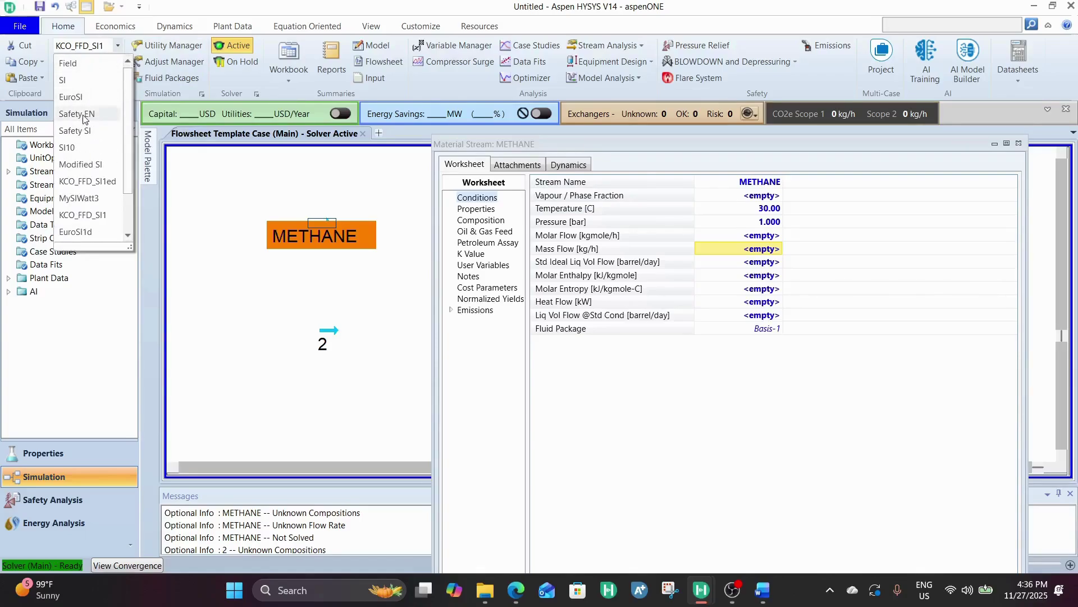
pyautogui.click(81, 100)
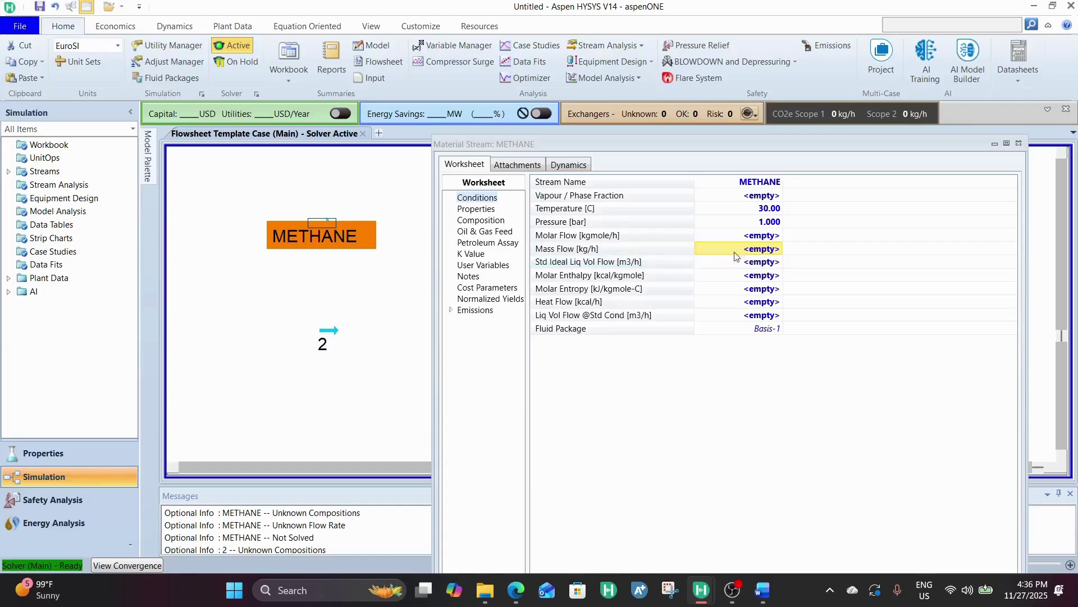
# Set the METHANE stream's molar flow to 50 kgmole/h.
pyautogui.click(758, 234)
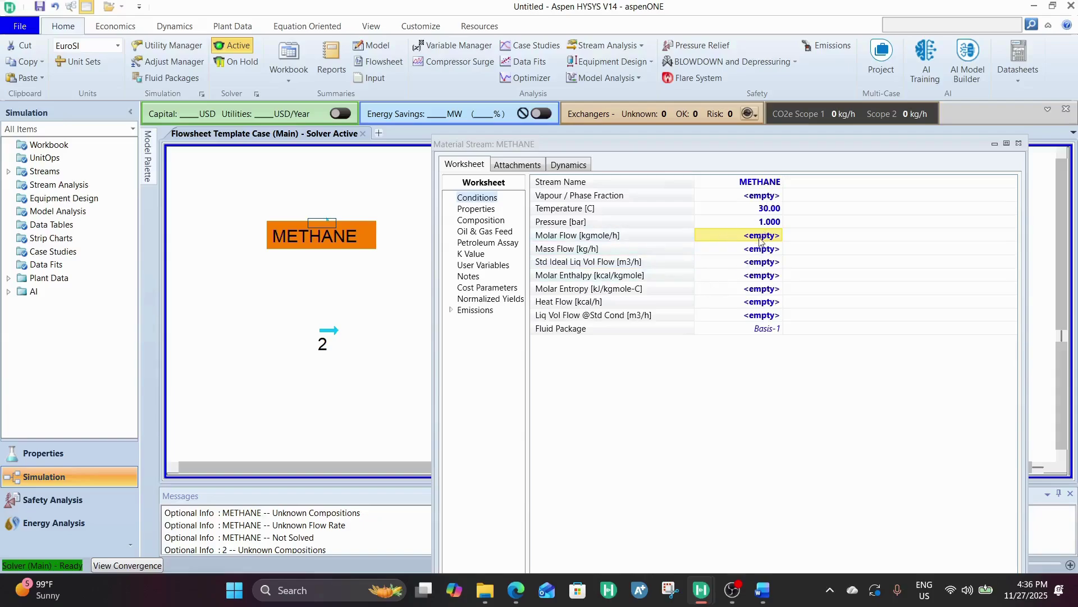
pyautogui.write('50')
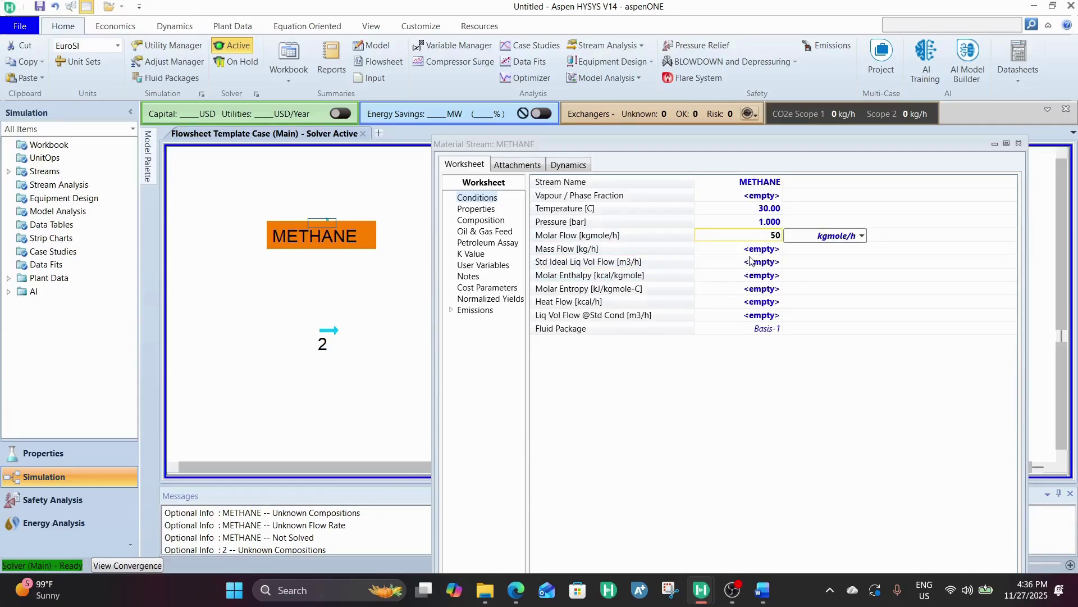
pyautogui.press('Return')
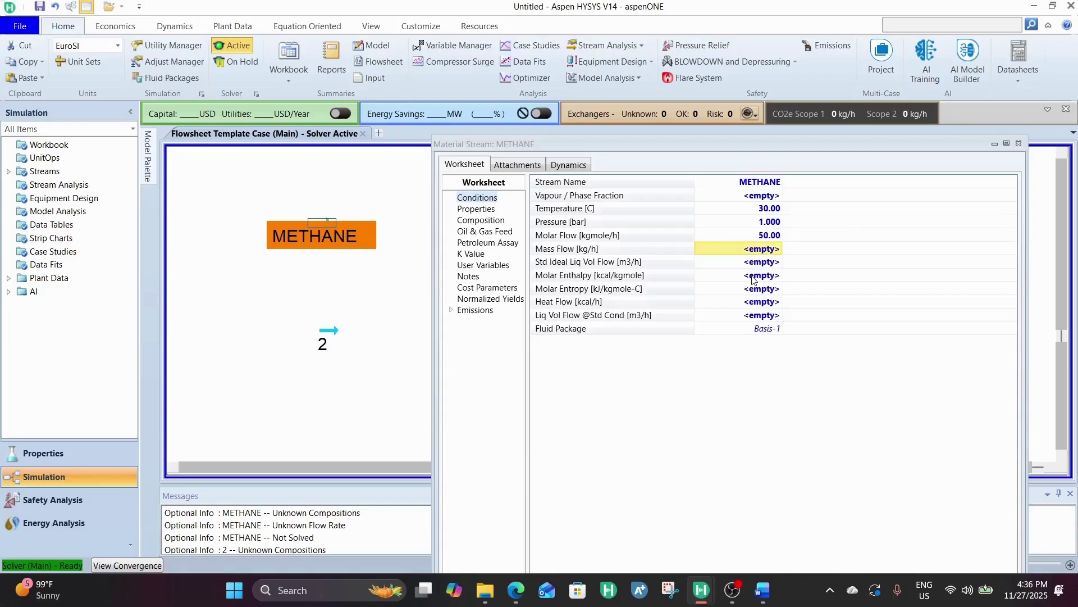
# Define the METHANE stream's composition with a methane mole fraction of 1, and close the stream after reviewing its conditions.
pyautogui.click(490, 222)
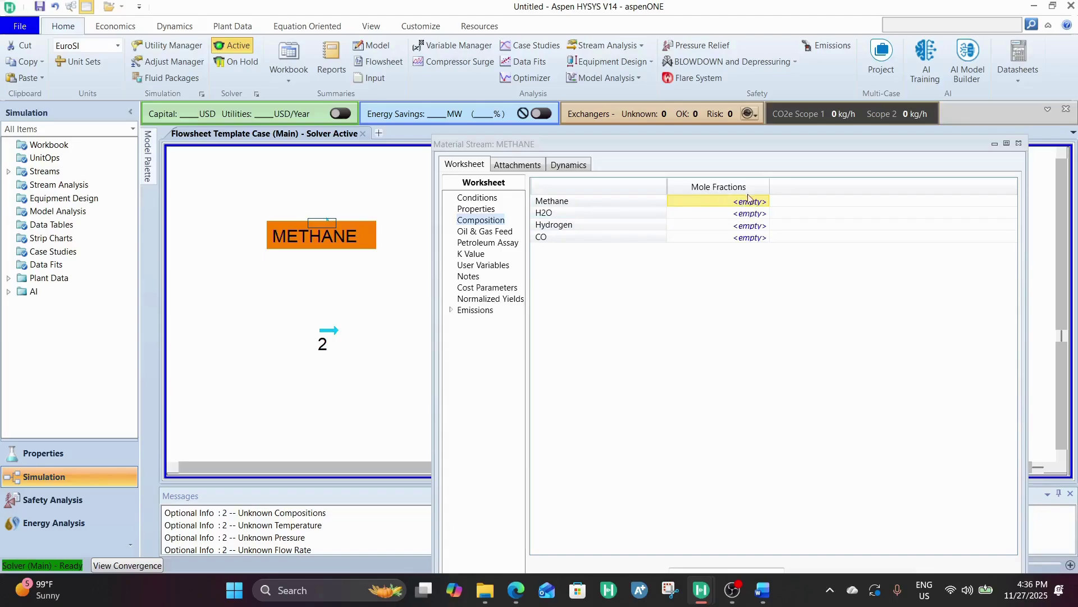
pyautogui.write('1')
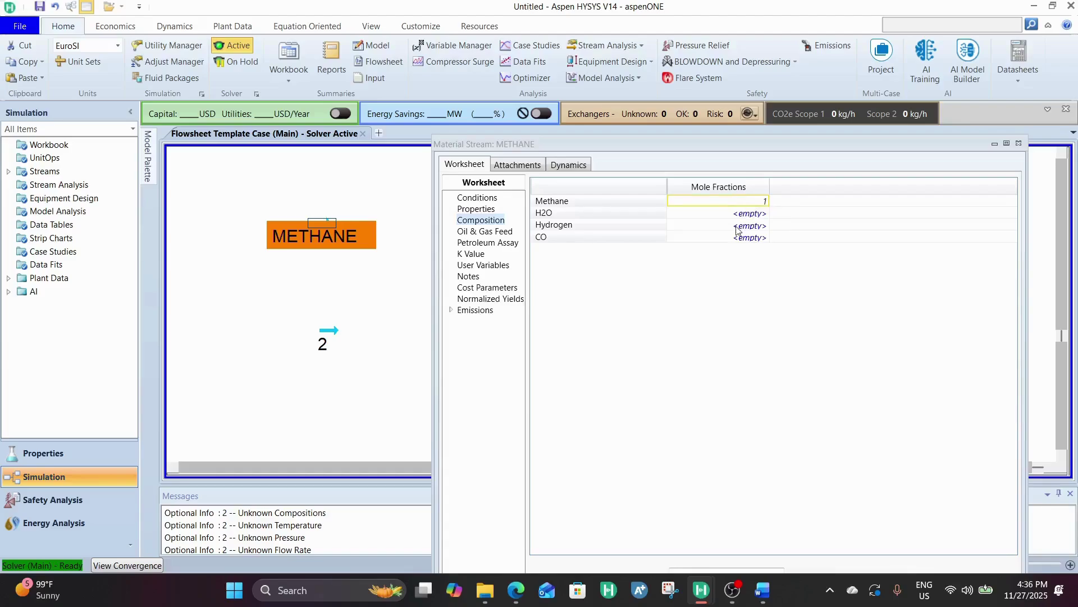
pyautogui.press('Return')
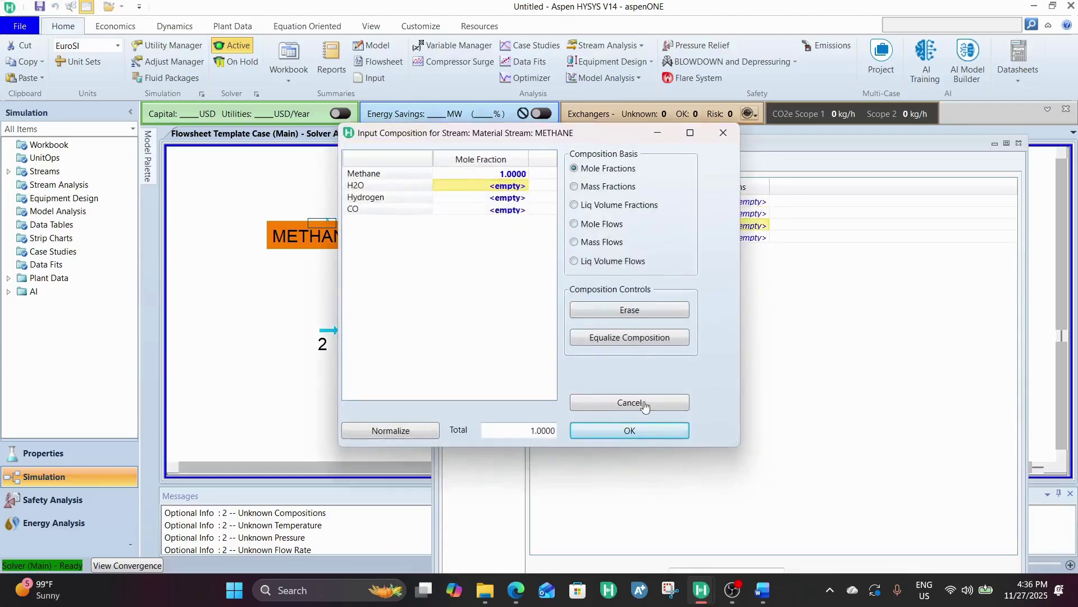
pyautogui.click(631, 431)
pyautogui.moveTo(693, 149); pyautogui.dragTo(603, 68)
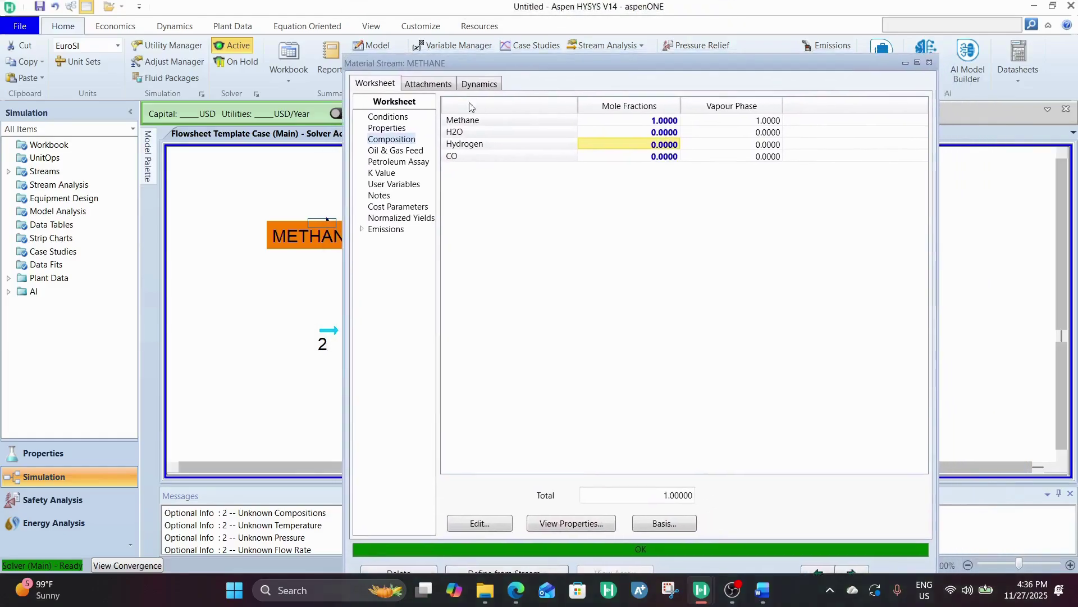
pyautogui.click(408, 117)
pyautogui.click(680, 115)
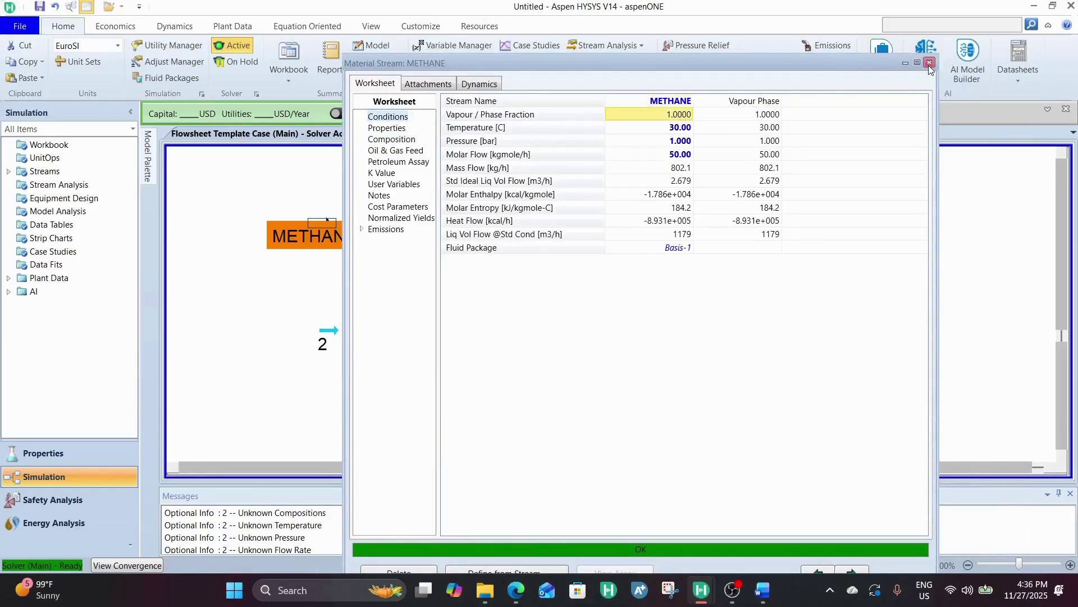
pyautogui.click(688, 171)
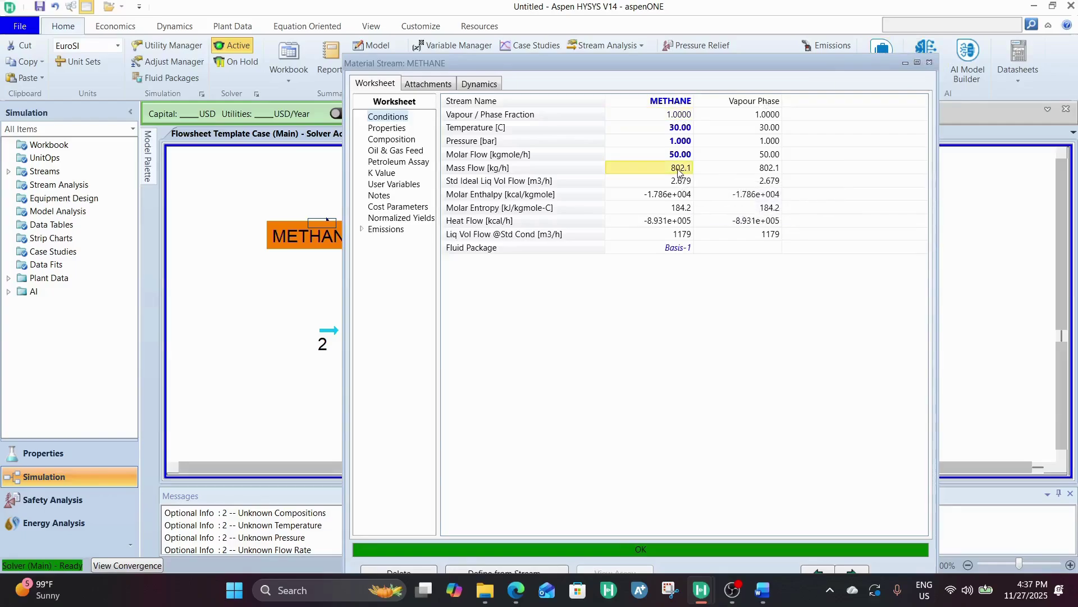
pyautogui.click(930, 62)
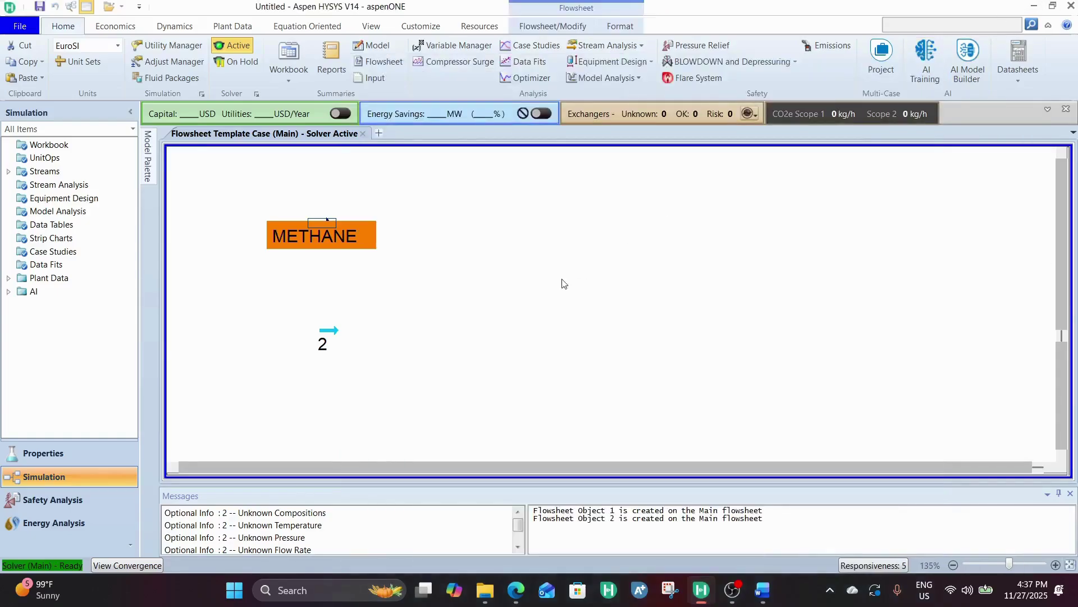
# Open the lower material stream and name it STEAM.
pyautogui.doubleClick(327, 342)
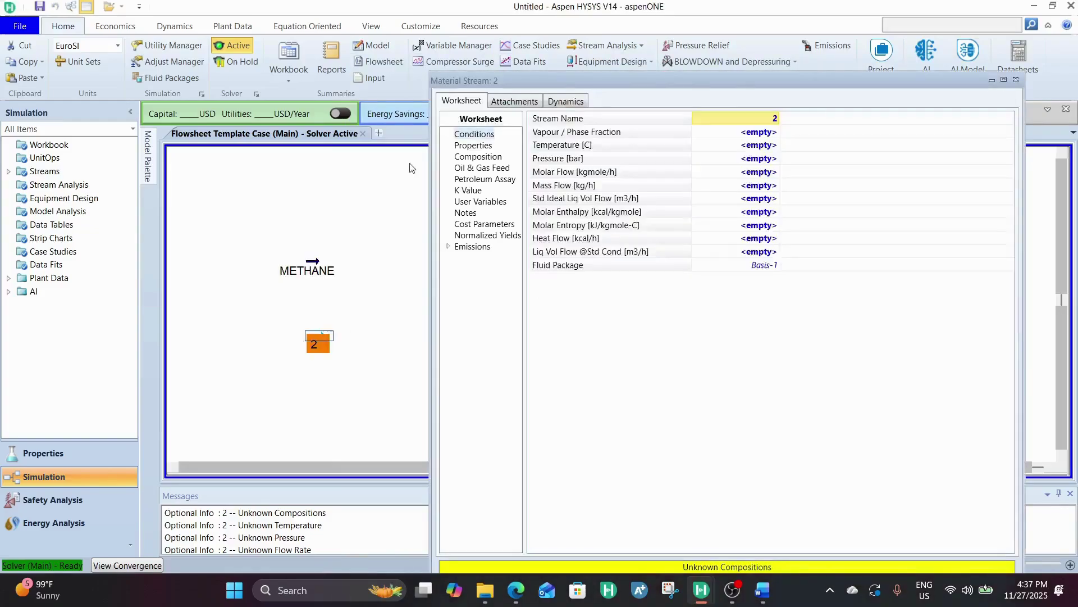
pyautogui.click(762, 121)
pyautogui.write('STEAM')
pyautogui.press('Return')
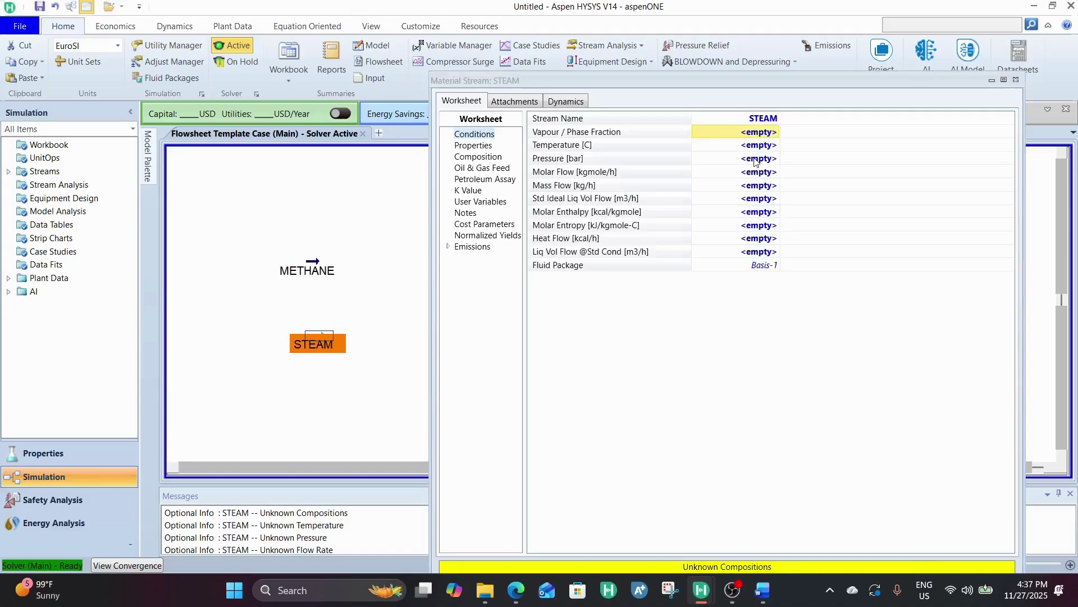
# Set the STEAM stream's temperature to 25 C and its pressure to 3 bar.
pyautogui.click(761, 146)
pyautogui.write('25')
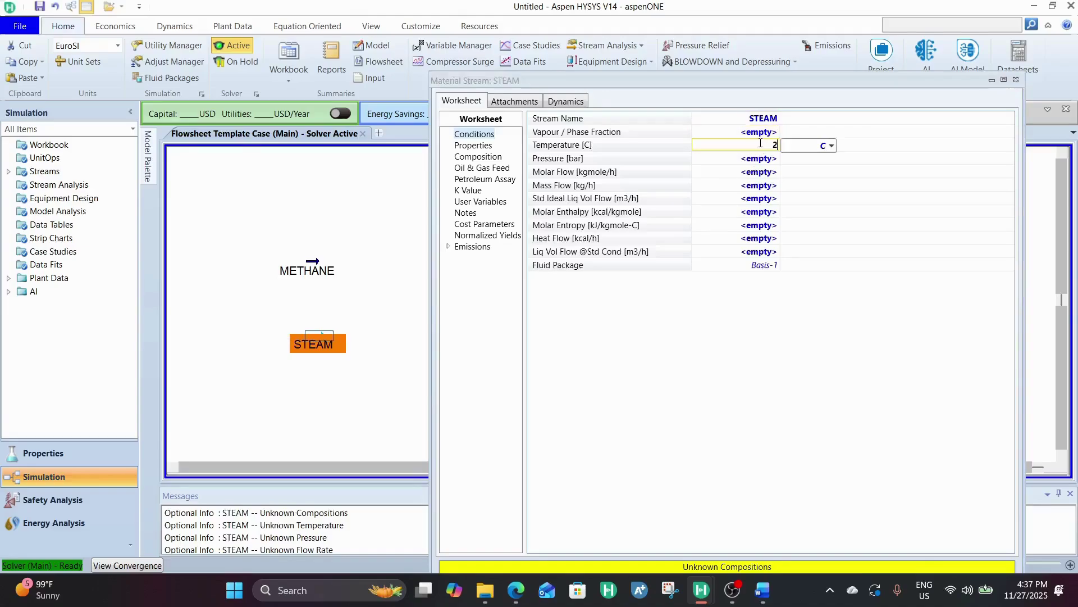
pyautogui.click(756, 159)
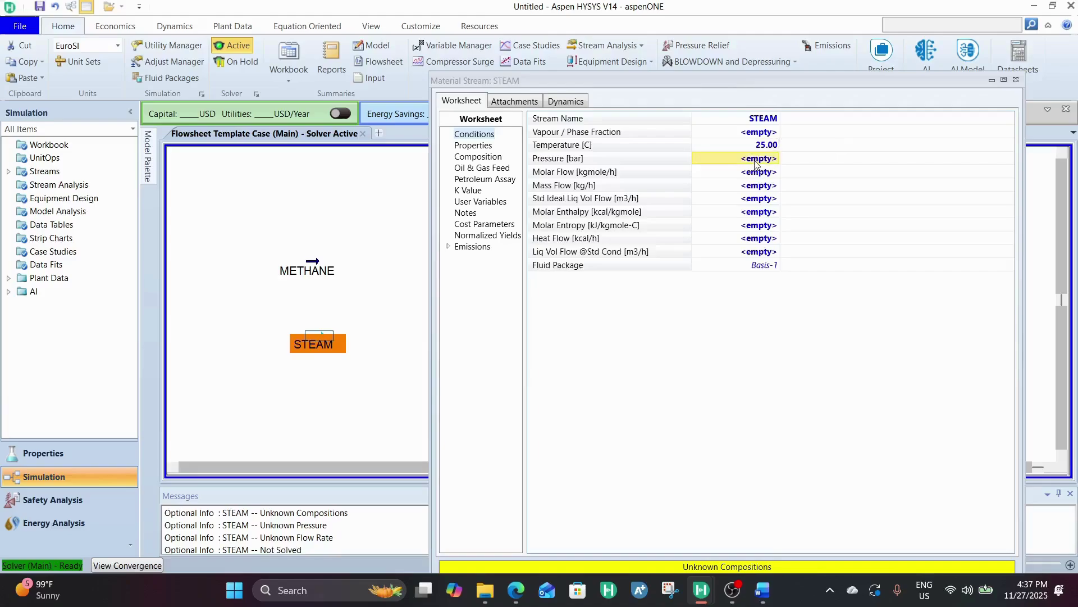
pyautogui.write('3')
pyautogui.press('Return')
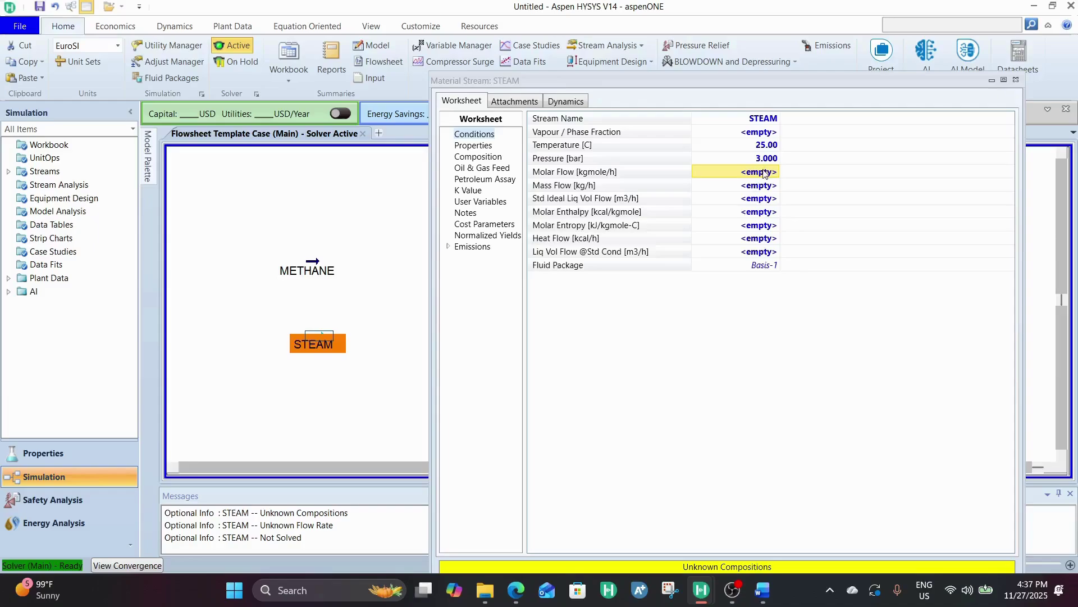
# Set the STEAM stream's molar flow to 150 kgmole/h and define its composition with an H2O mole fraction of 1.
pyautogui.write('150')
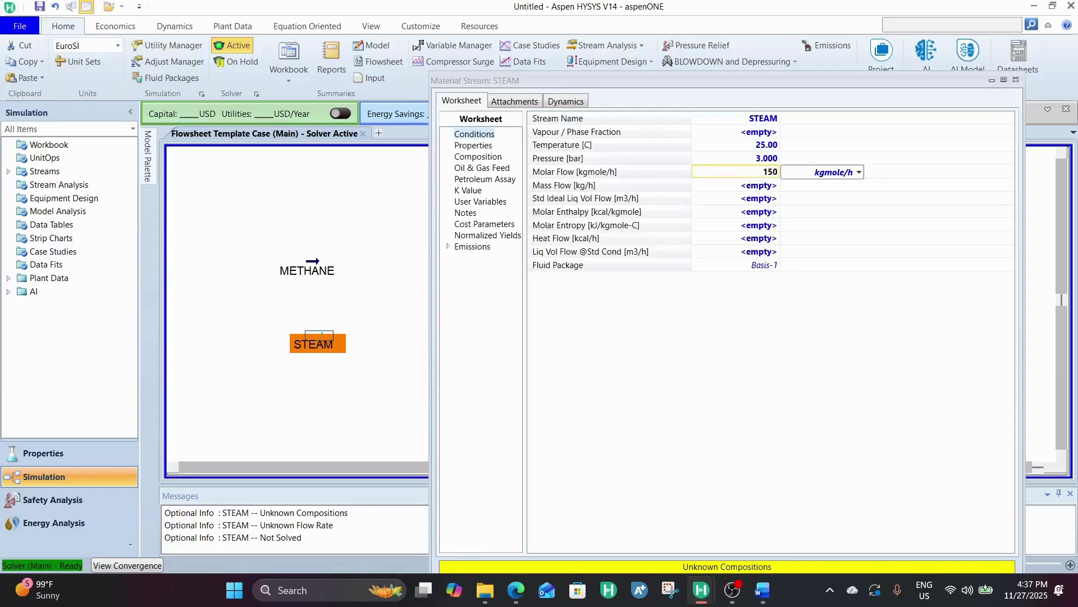
pyautogui.click(755, 212)
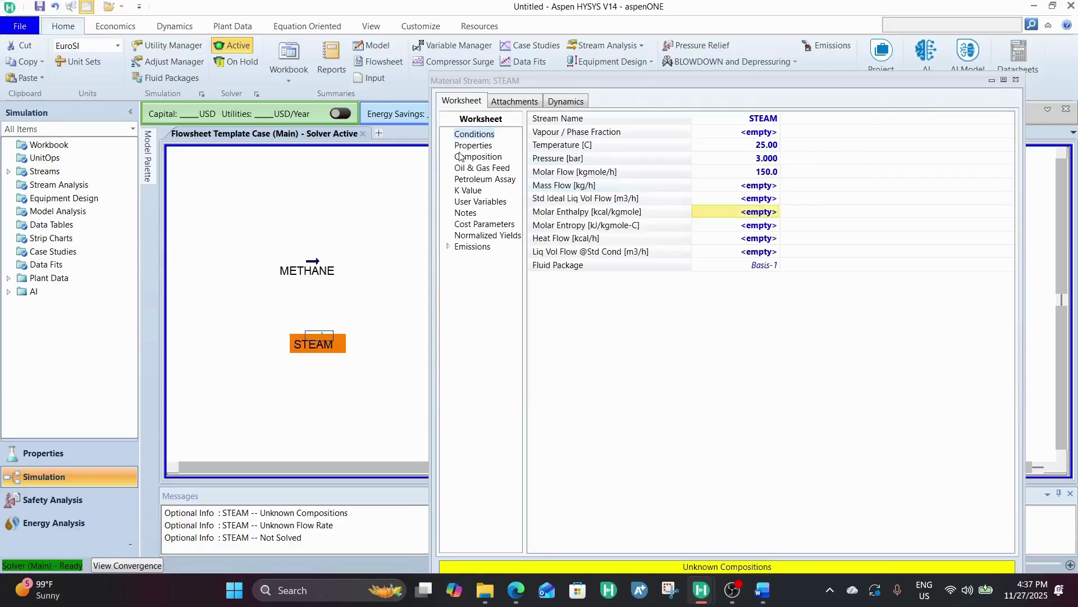
pyautogui.click(486, 156)
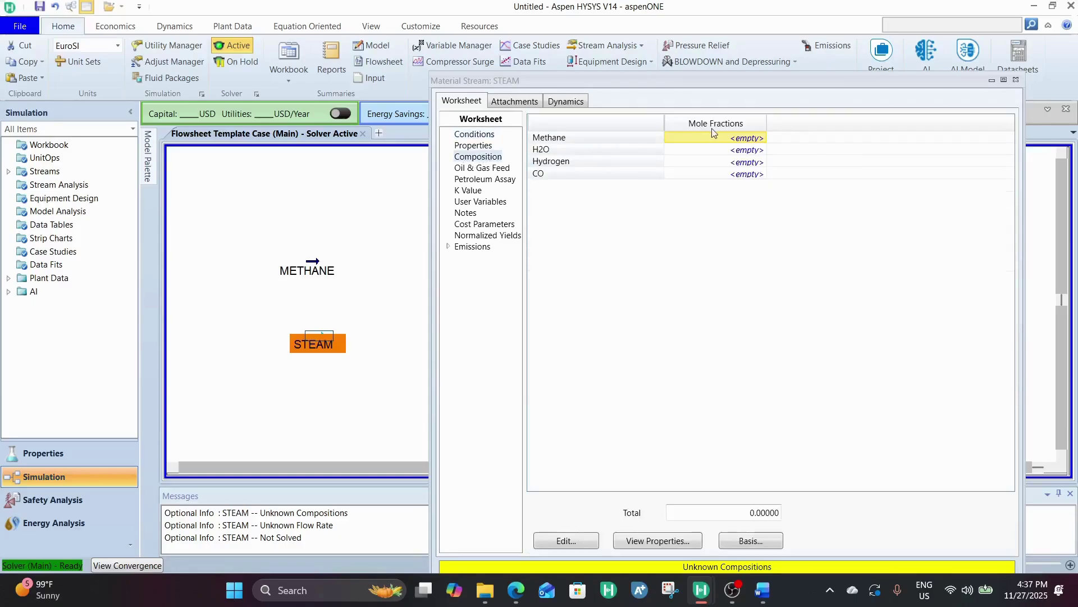
pyautogui.click(757, 151)
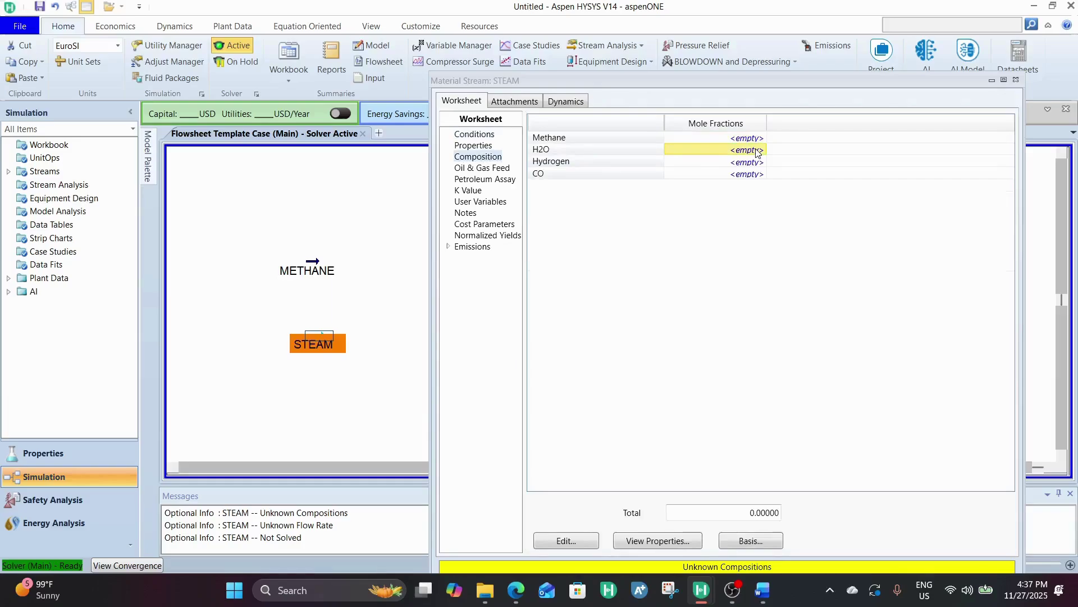
pyautogui.click(752, 163)
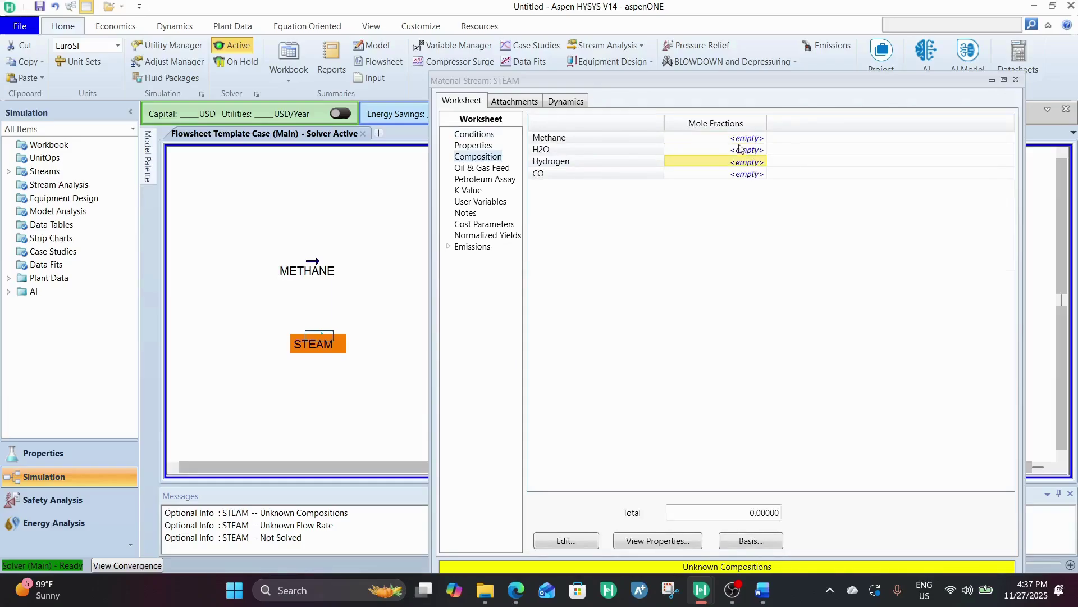
pyautogui.click(742, 150)
pyautogui.write('1')
pyautogui.press('Return')
pyautogui.click(666, 428)
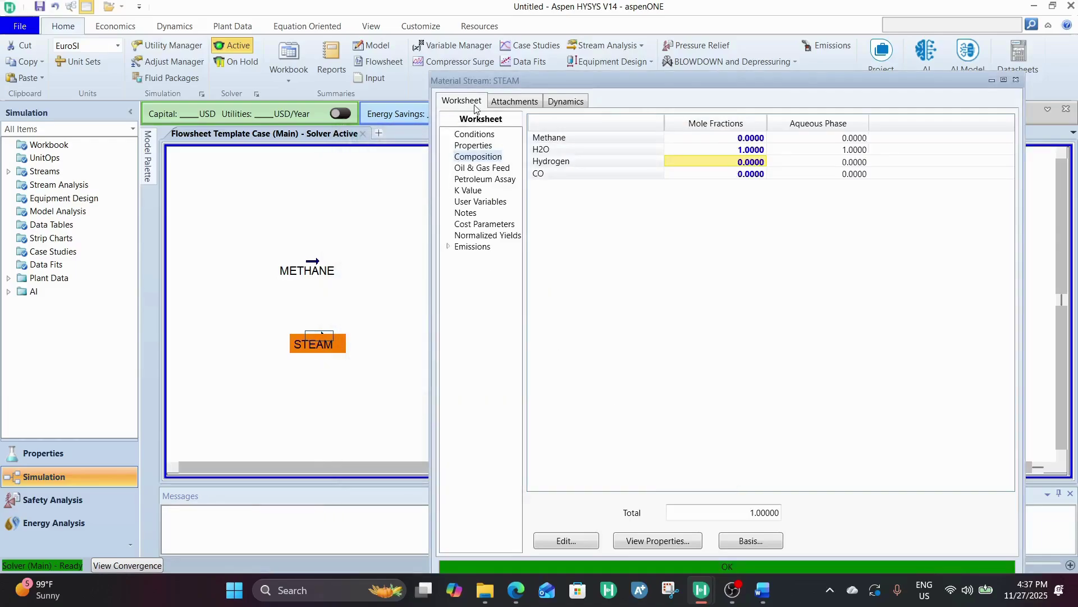
# Review the STEAM stream's conditions, set its temperature to 250 C, and close the stream after checking its vapour fraction.
pyautogui.click(489, 134)
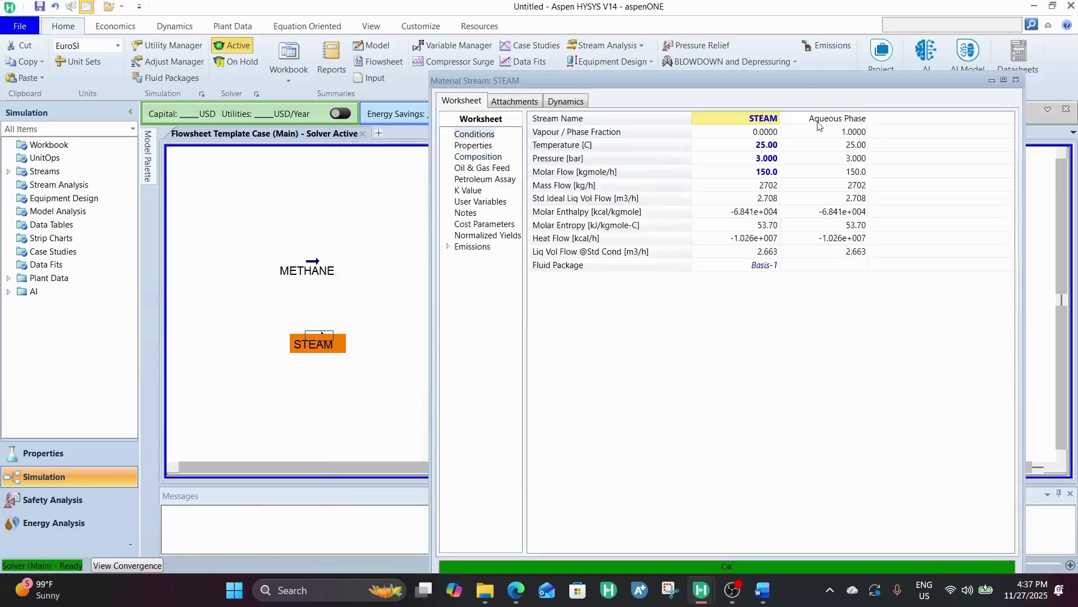
pyautogui.click(759, 131)
pyautogui.moveTo(820, 83); pyautogui.dragTo(718, 41)
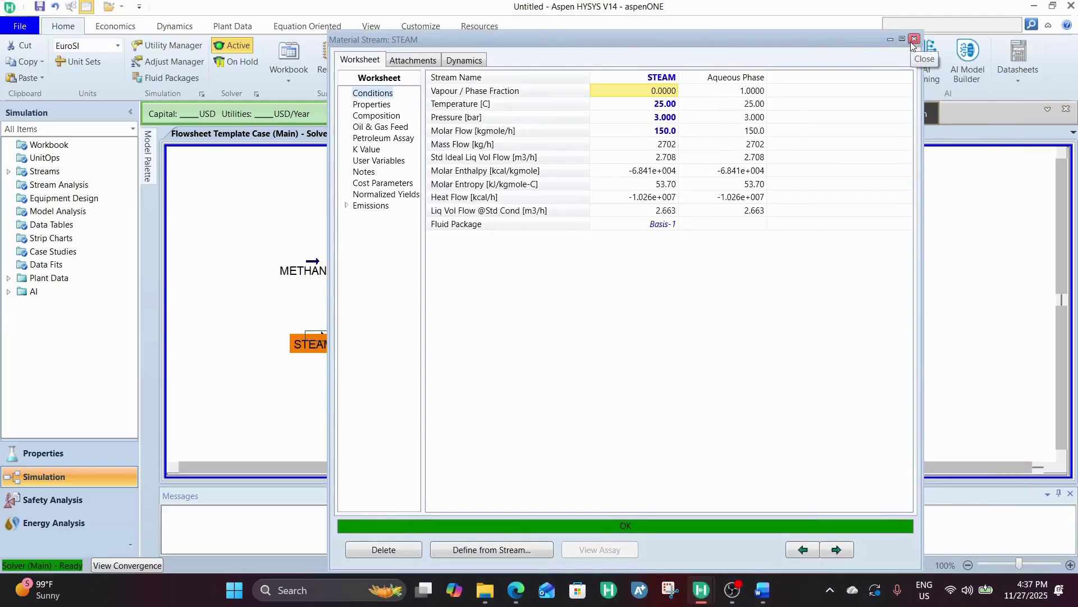
pyautogui.click(663, 107)
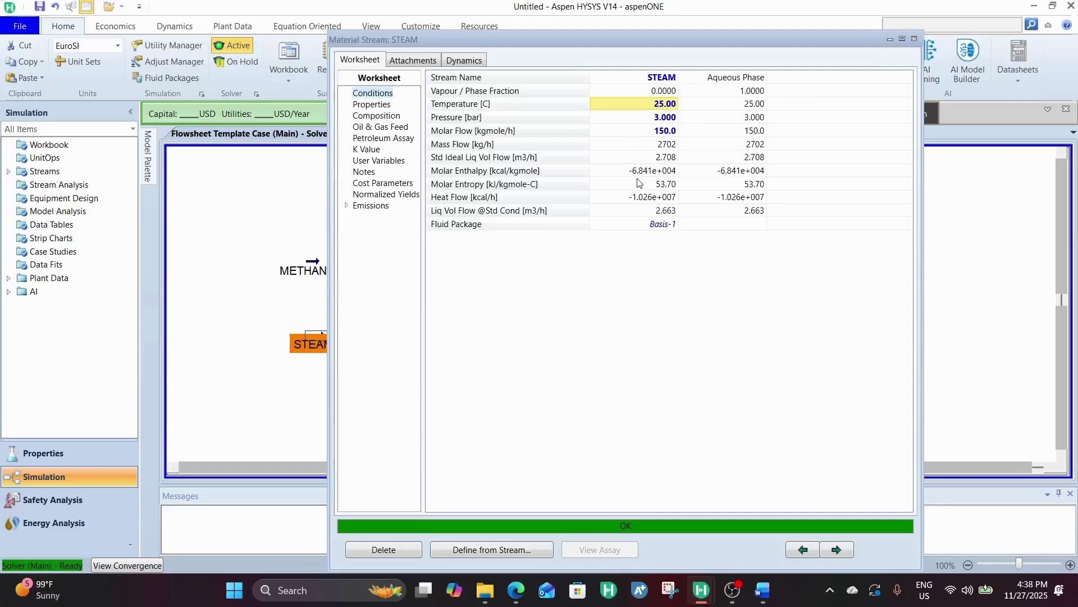
pyautogui.moveTo(639, 182)
pyautogui.write('250')
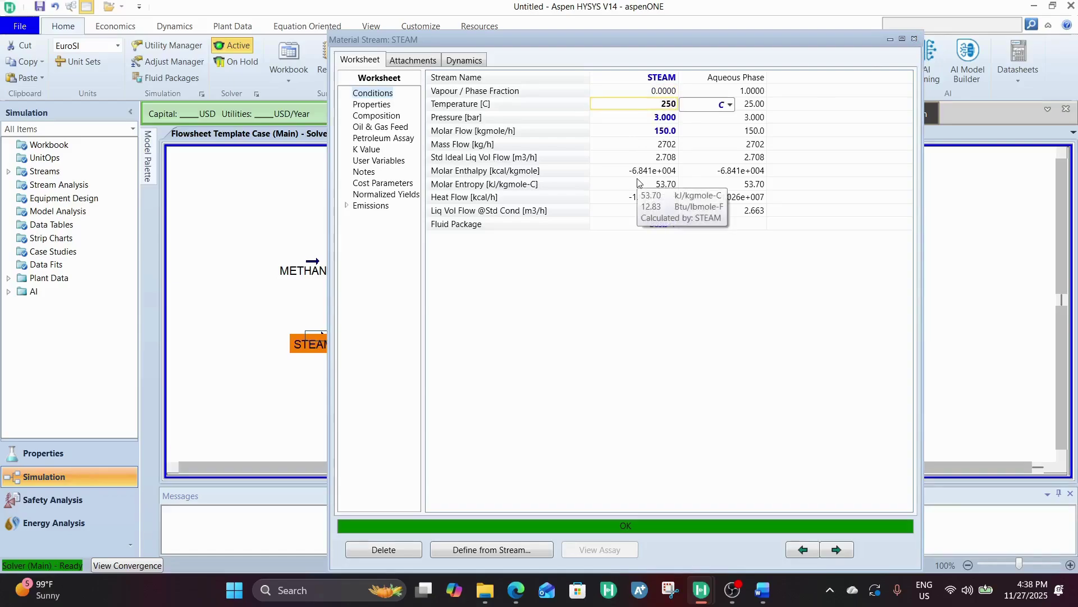
pyautogui.click(690, 146)
pyautogui.click(655, 93)
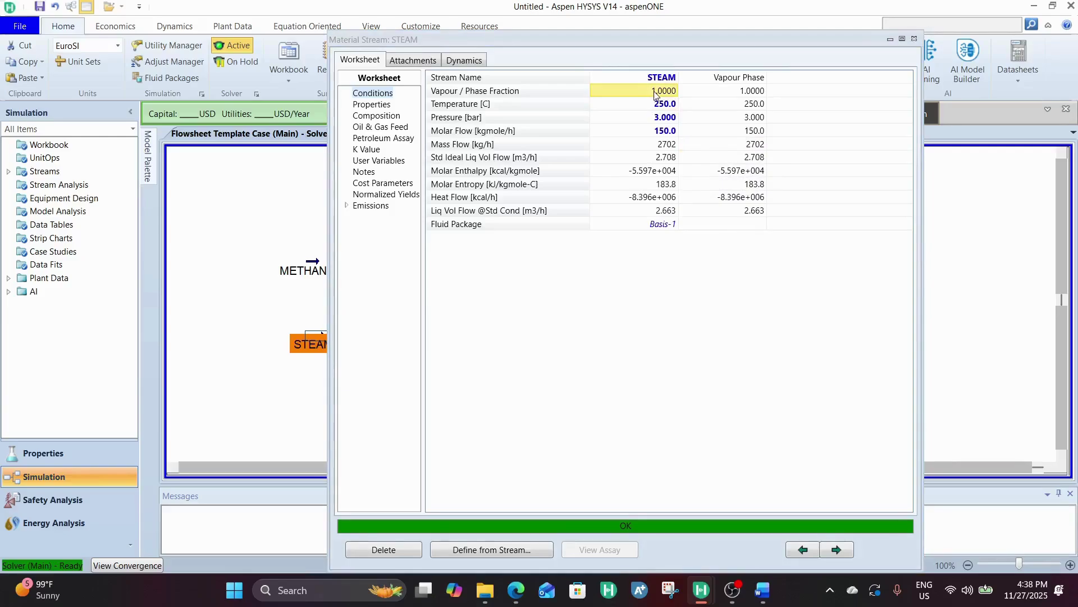
pyautogui.click(914, 39)
# Reposition the METHANE and STEAM streams one above the other with less spacing, and place a mixer downstream of them on the flowsheet.
pyautogui.moveTo(312, 348); pyautogui.dragTo(281, 337)
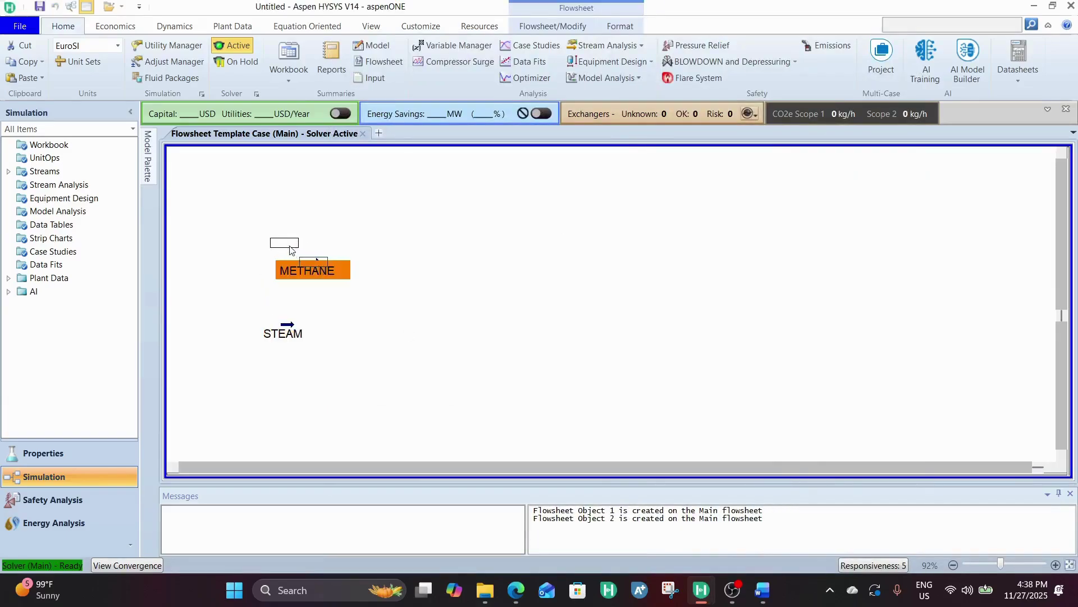
pyautogui.moveTo(291, 250); pyautogui.dragTo(290, 250)
pyautogui.moveTo(299, 337); pyautogui.dragTo(310, 306)
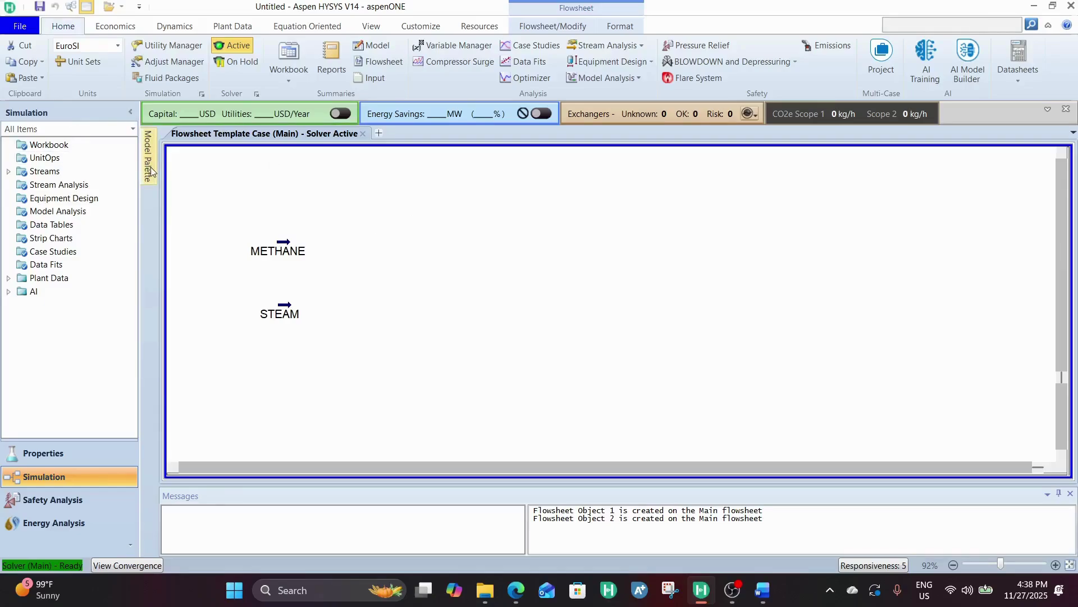
pyautogui.moveTo(150, 167)
pyautogui.moveTo(270, 232); pyautogui.dragTo(393, 305)
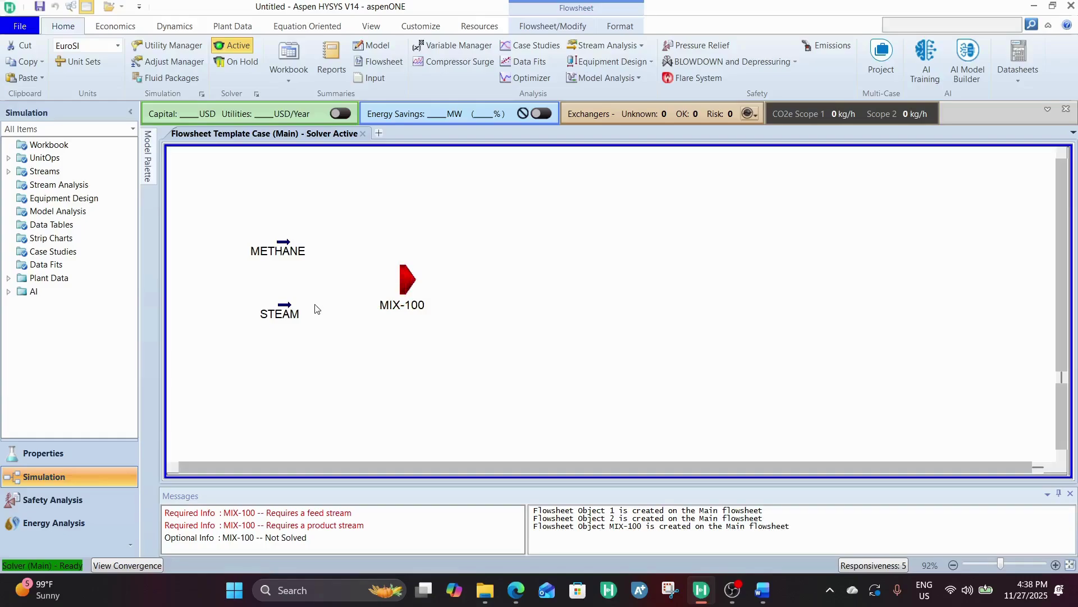
# Examine the conditions of the STEAM and METHANE feed streams.
pyautogui.doubleClick(296, 313)
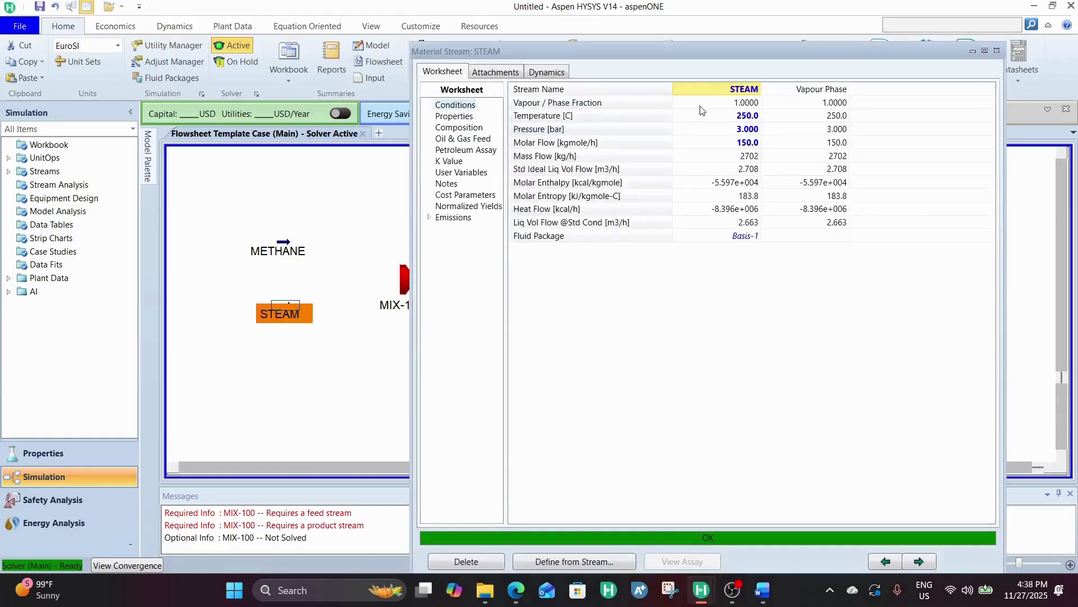
pyautogui.click(997, 50)
pyautogui.click(278, 250)
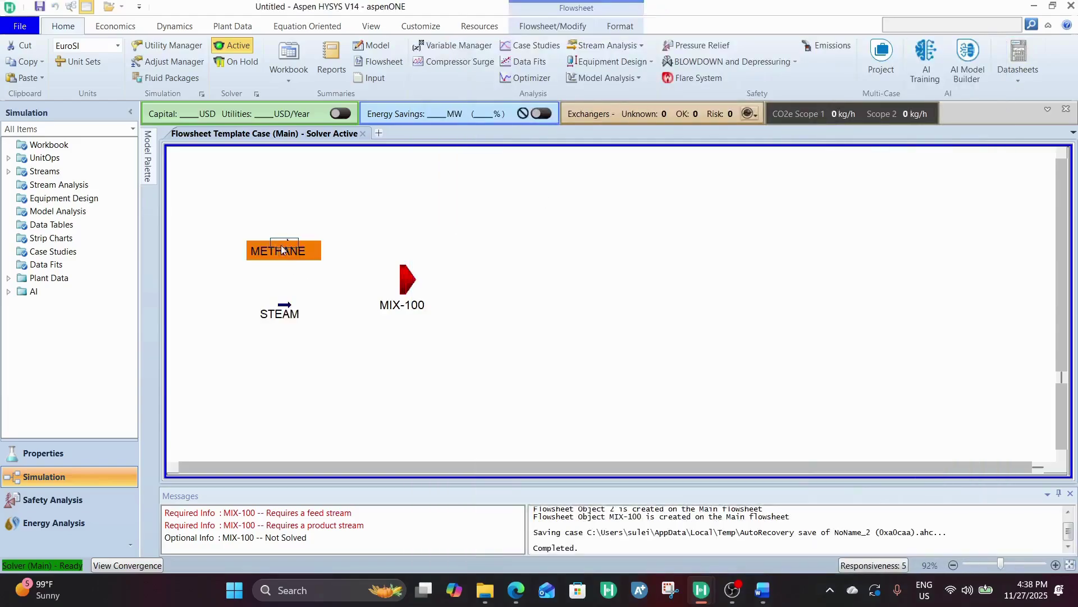
pyautogui.doubleClick(283, 249)
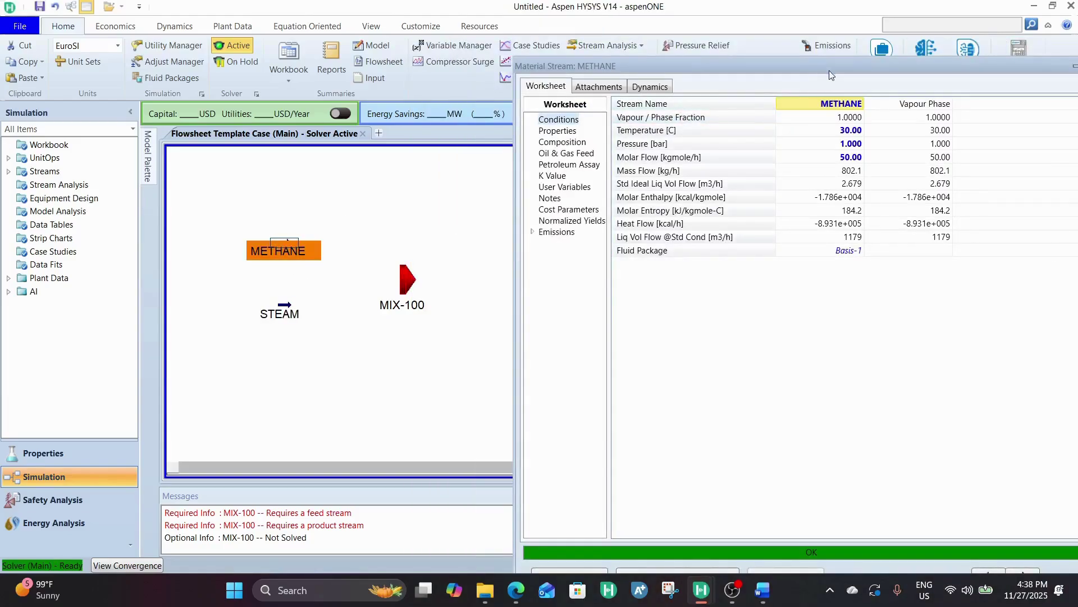
pyautogui.moveTo(829, 76); pyautogui.dragTo(635, 28)
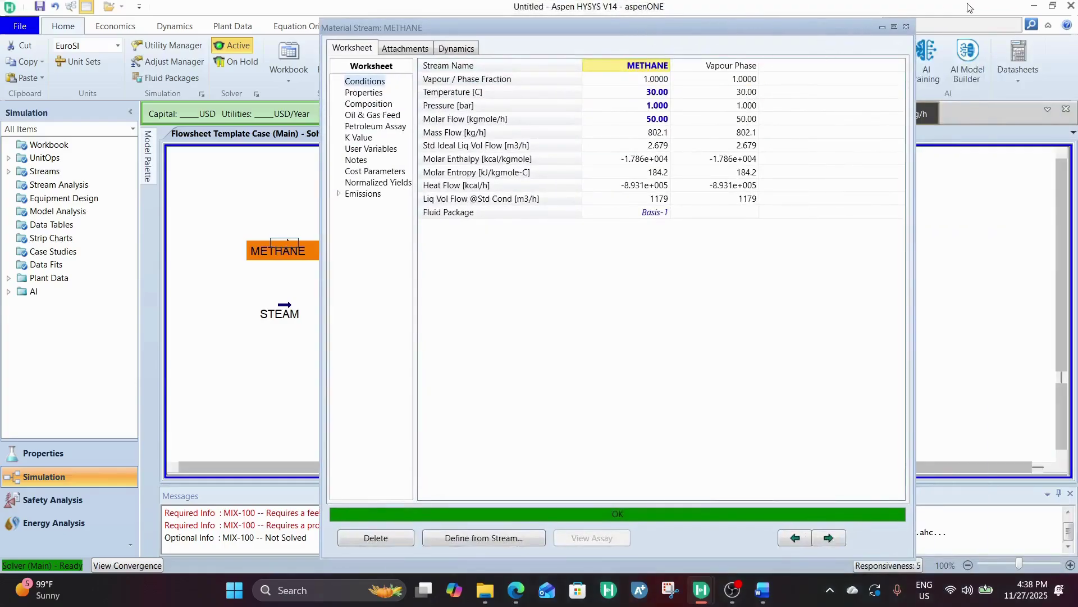
pyautogui.click(906, 27)
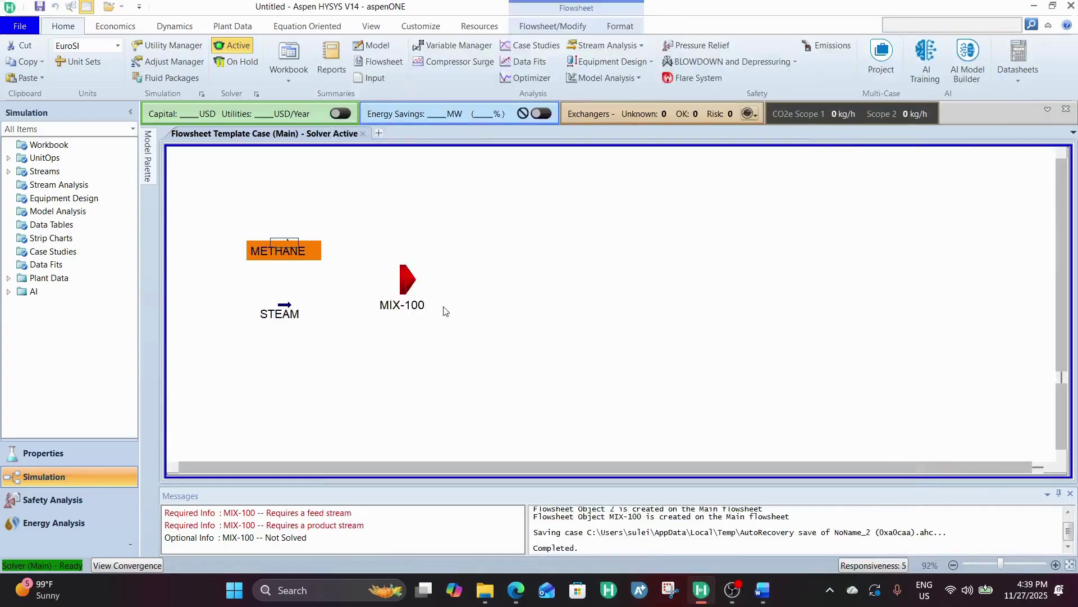
# Connect the METHANE and STEAM streams as the inlets of mixer MIX-100.
pyautogui.doubleClick(407, 283)
pyautogui.click(649, 287)
pyautogui.click(659, 287)
pyautogui.click(646, 306)
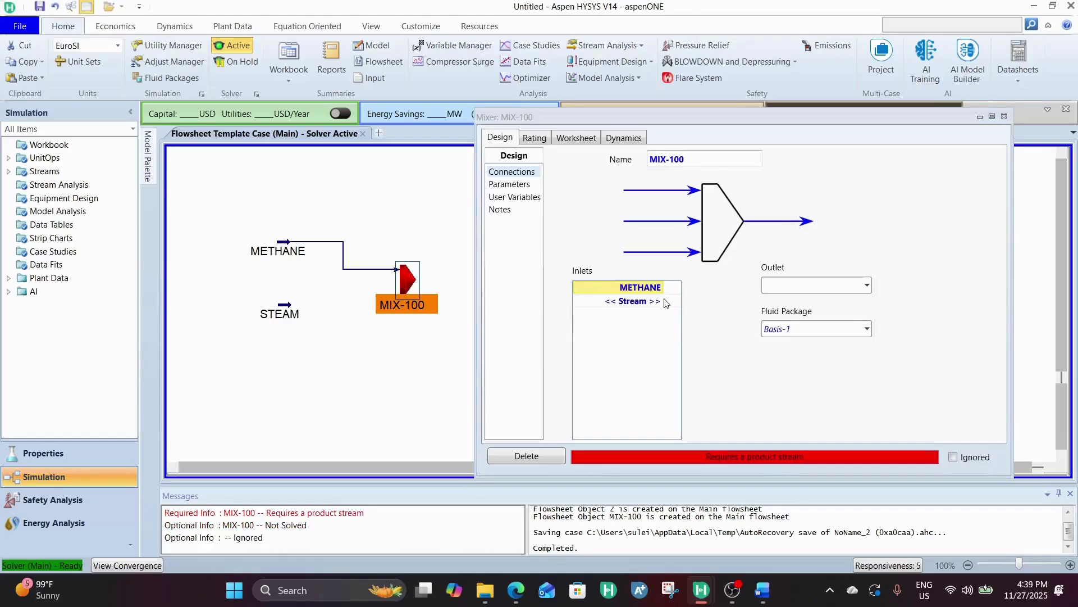
pyautogui.click(663, 304)
pyautogui.click(659, 302)
pyautogui.click(618, 315)
# Create an outlet stream named MIX for the mixer and close its properties.
pyautogui.click(841, 288)
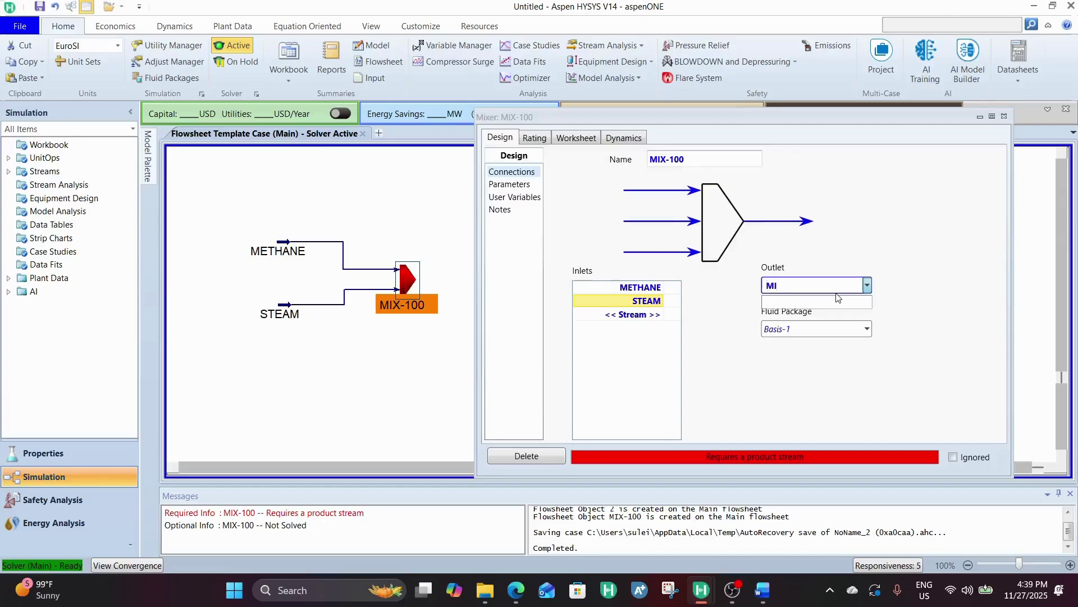
pyautogui.click(904, 241)
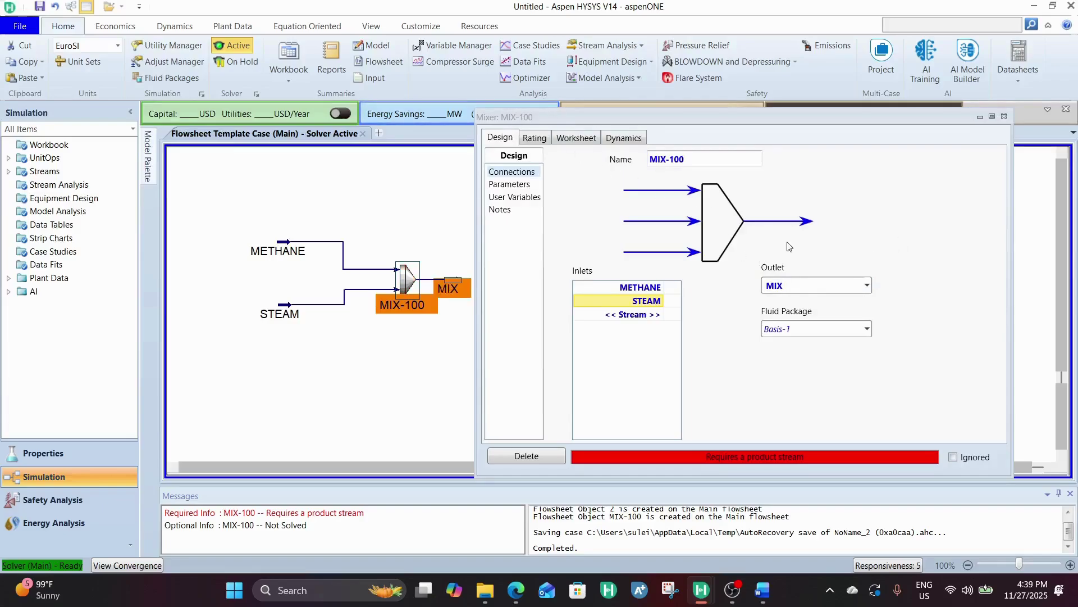
pyautogui.click(1005, 116)
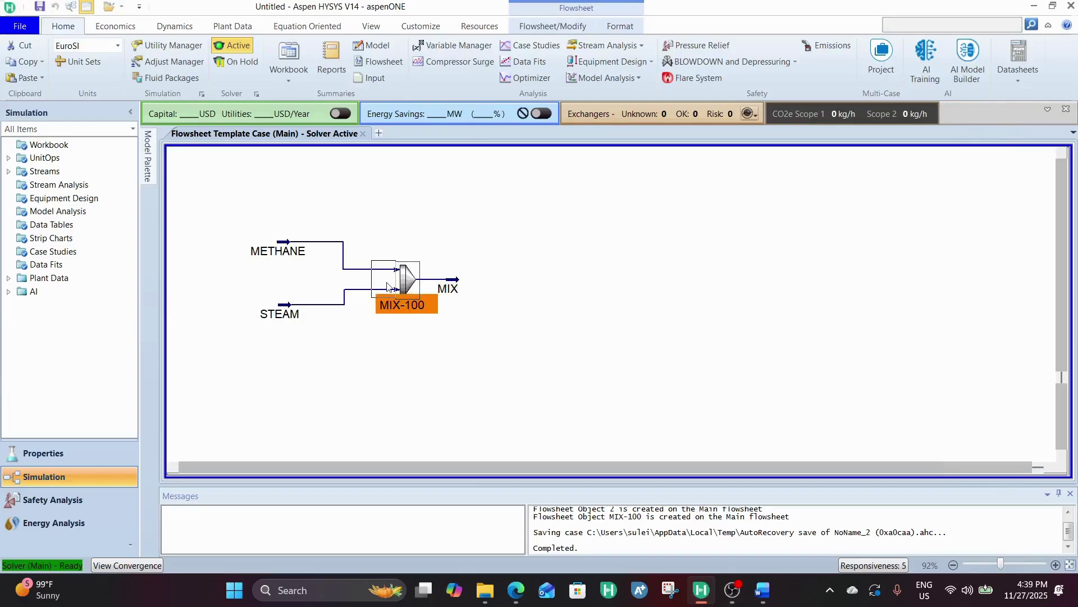
# Move mixer MIX-100 slightly closer to its feed streams on the flowsheet.
pyautogui.moveTo(387, 287); pyautogui.dragTo(362, 287)
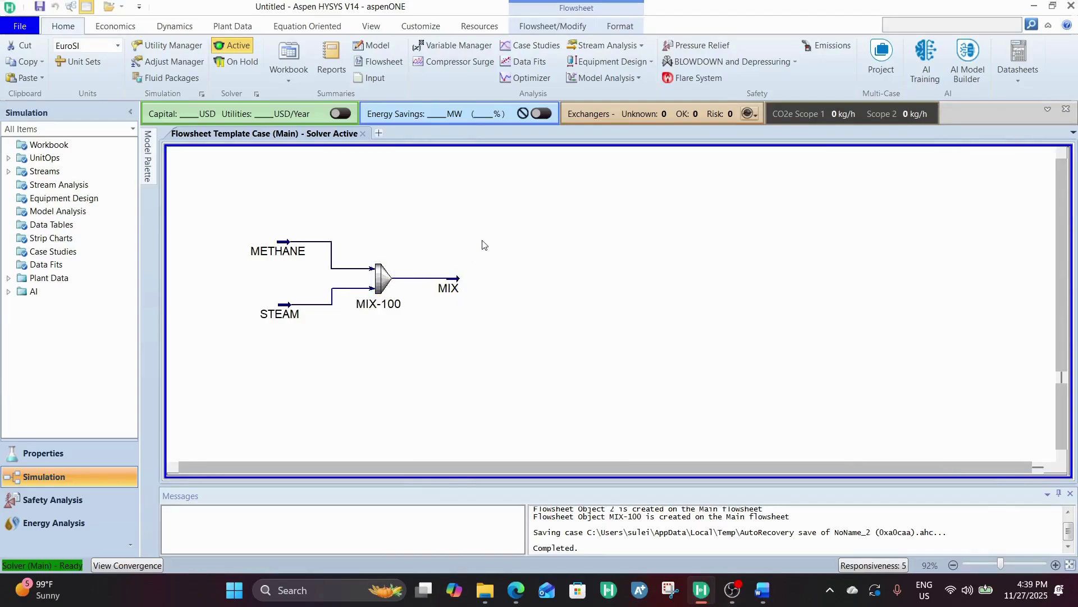
pyautogui.scroll(-3, 432, 282)
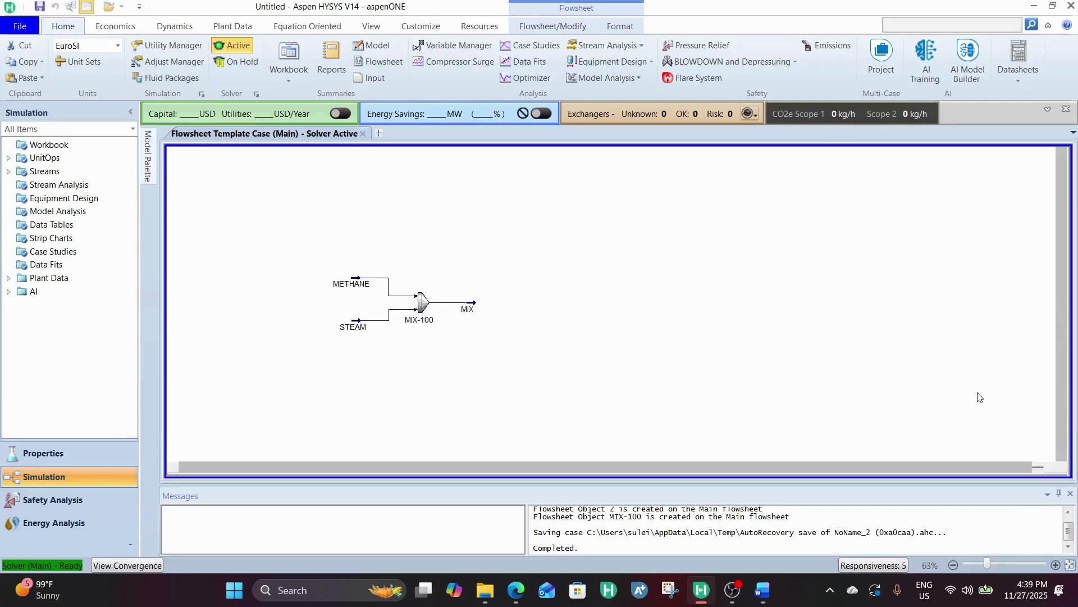
pyautogui.click(1046, 466)
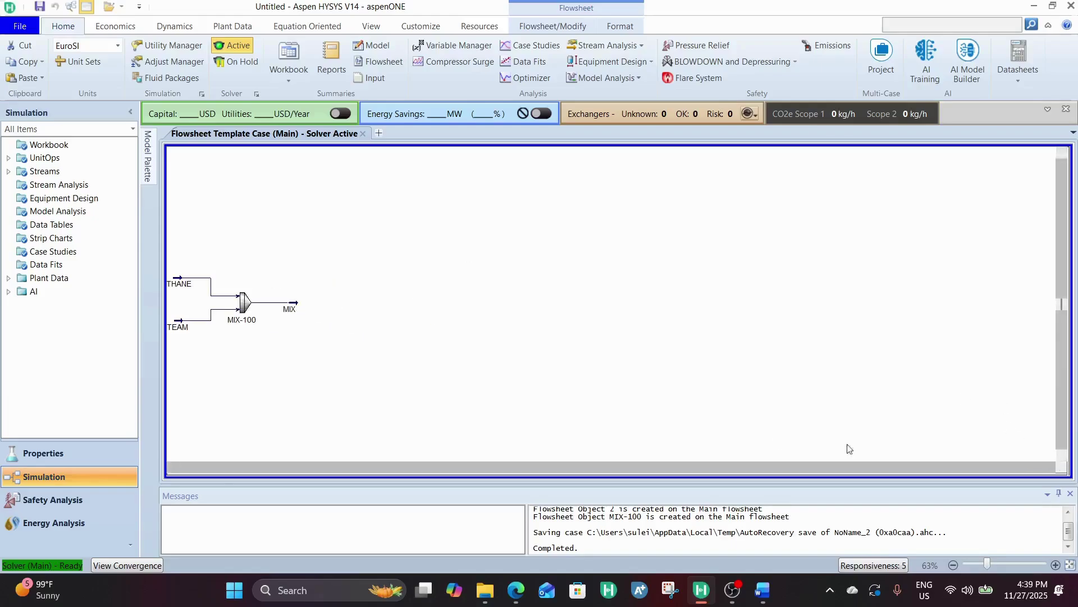
pyautogui.click(176, 466)
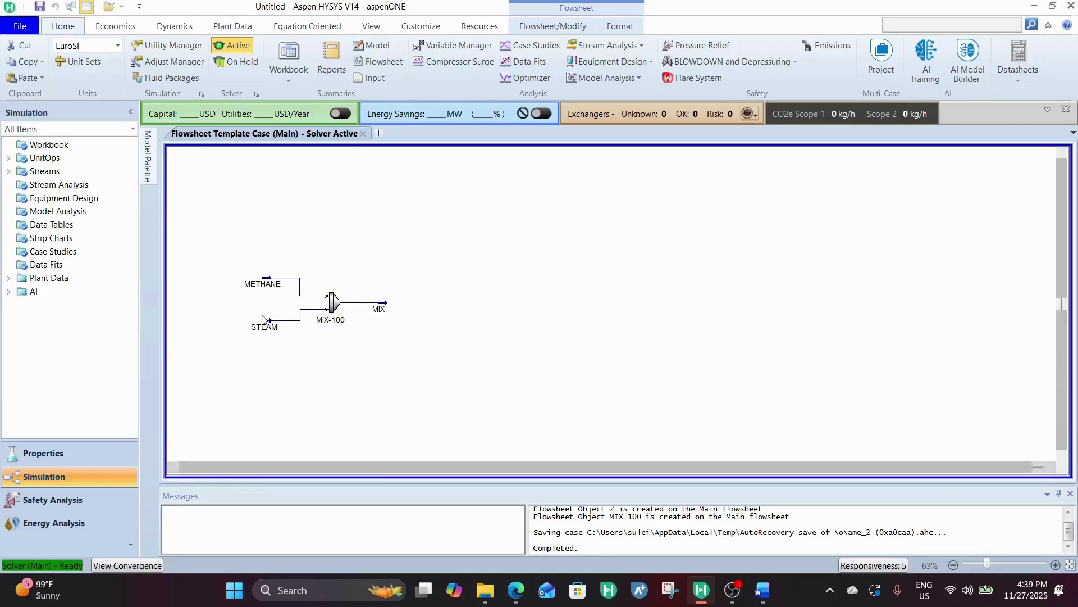
# Switch to the DESIGN MISSION document in Word, read the feed conditions and SMR reactor setup, and return to Aspen HYSYS.
pyautogui.click(762, 590)
pyautogui.scroll(1, 181, 329)
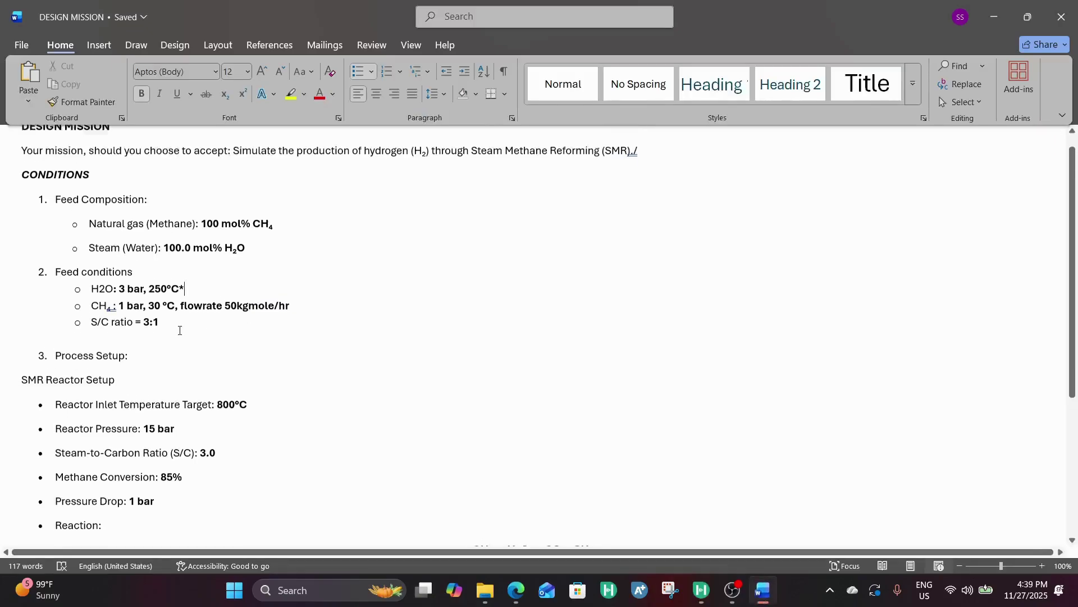
pyautogui.scroll(-2, 182, 359)
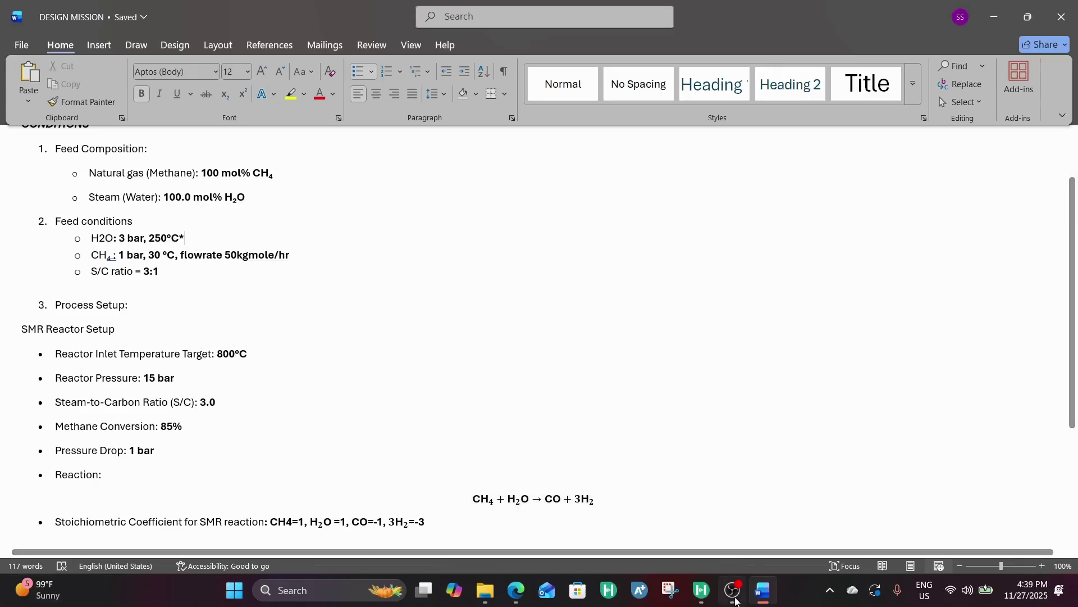
pyautogui.click(702, 590)
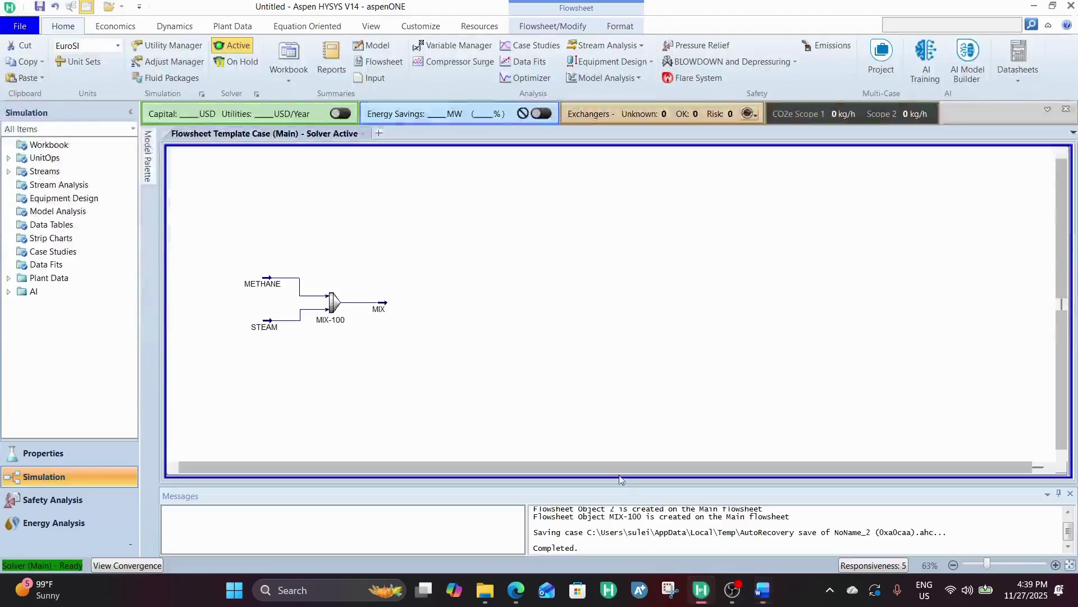
# Examine the conditions of the MIX stream leaving the mixer, including its vapour fraction.
pyautogui.scroll(4, 238, 295)
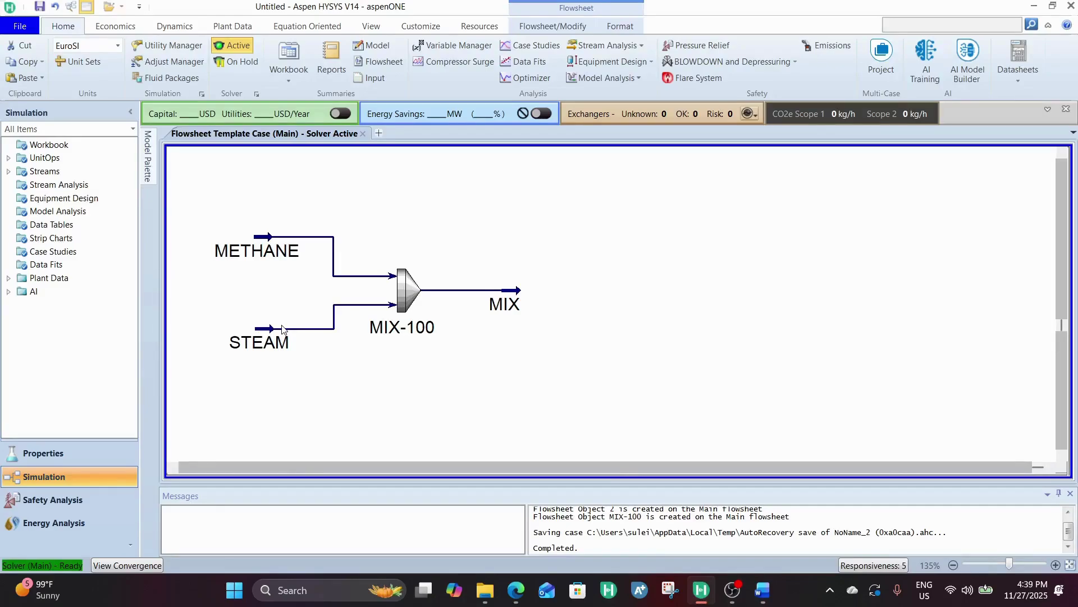
pyautogui.moveTo(266, 240)
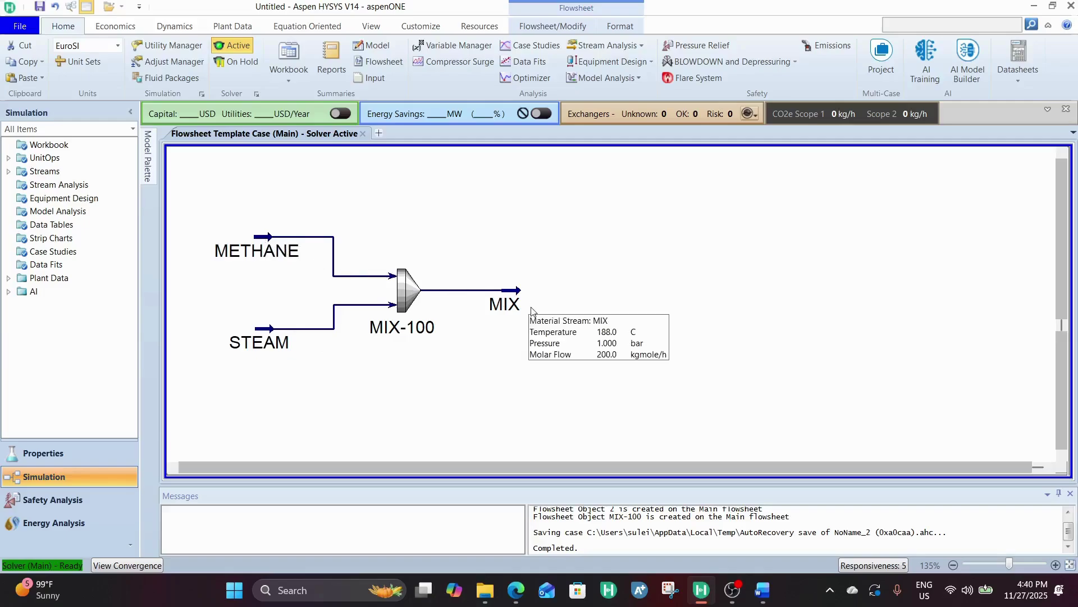
pyautogui.click(286, 261)
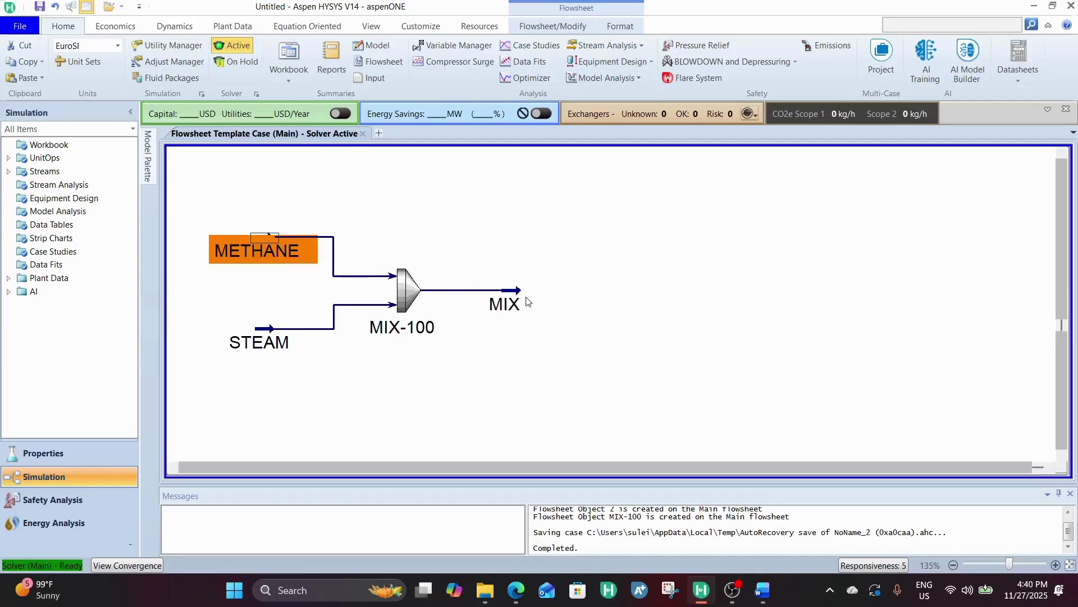
pyautogui.doubleClick(501, 304)
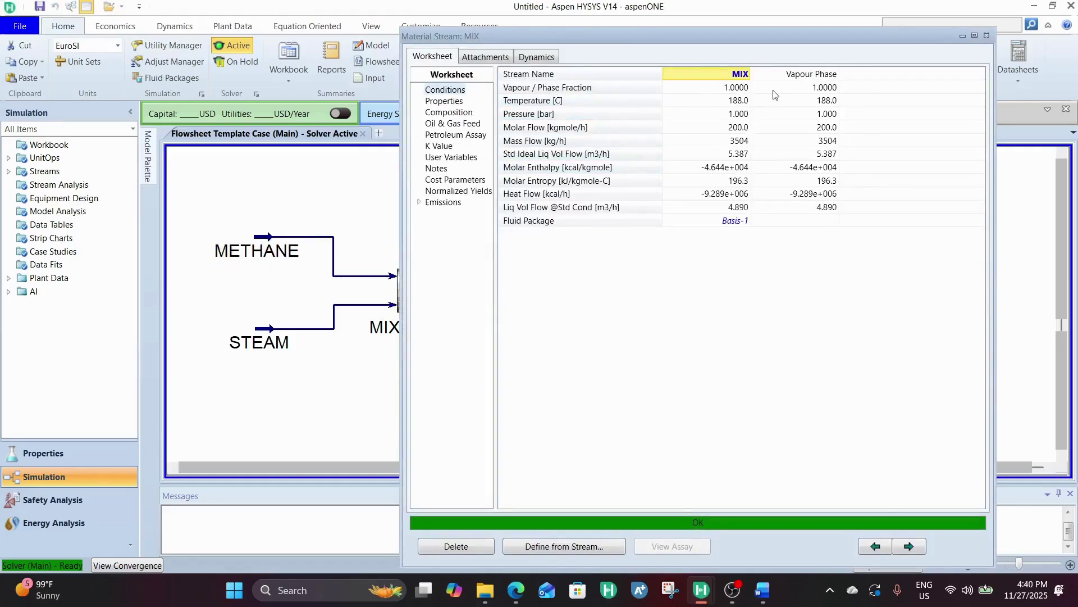
pyautogui.click(744, 88)
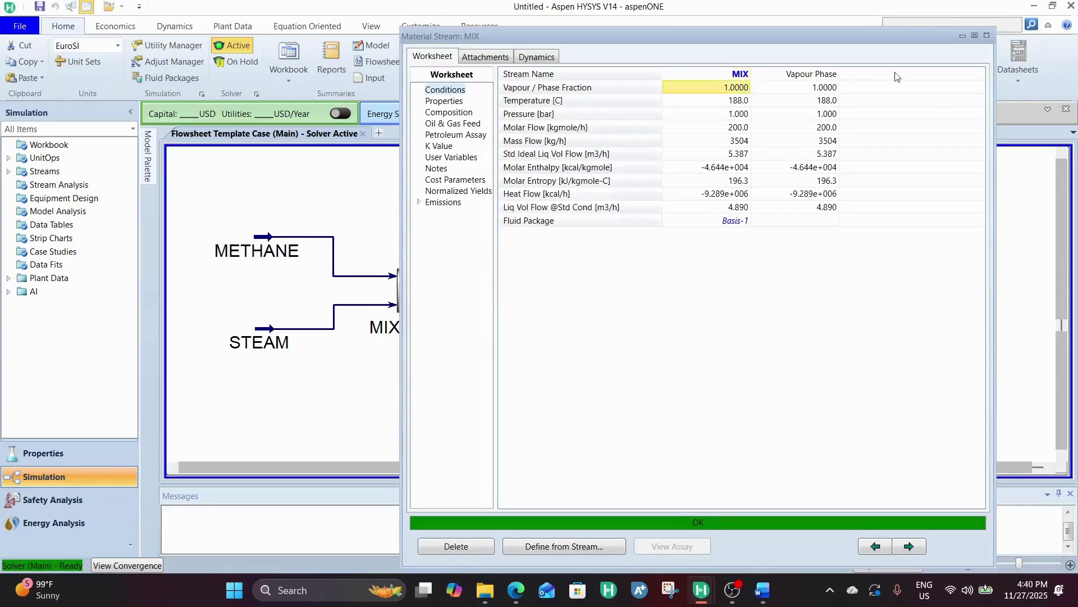
# Close the MIX stream properties and place a compressor on the flowsheet downstream of MIX.
pyautogui.click(986, 36)
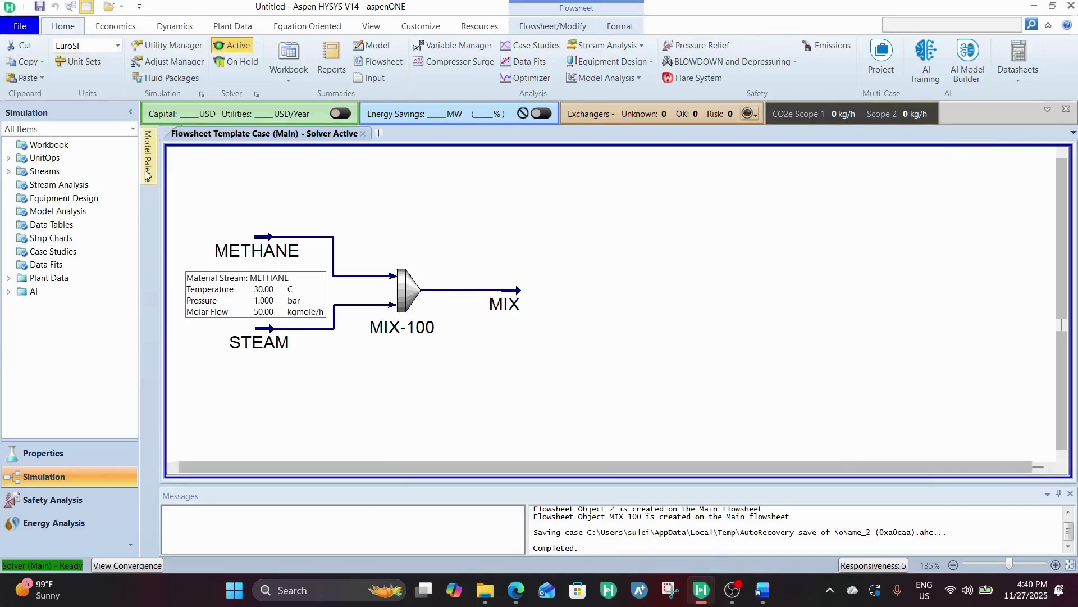
pyautogui.moveTo(148, 160)
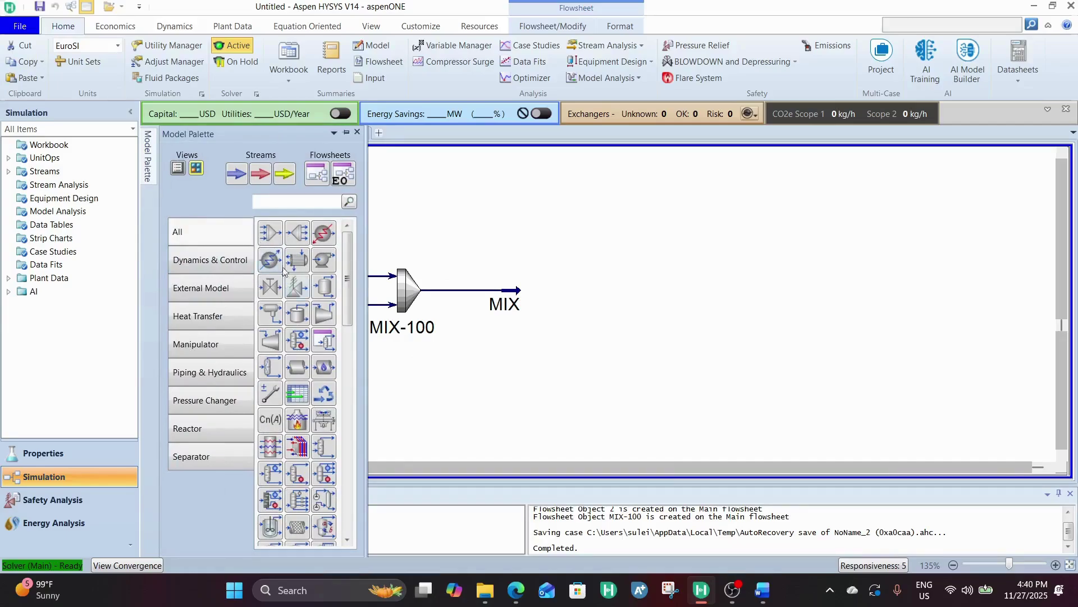
pyautogui.click(317, 312)
pyautogui.click(643, 428)
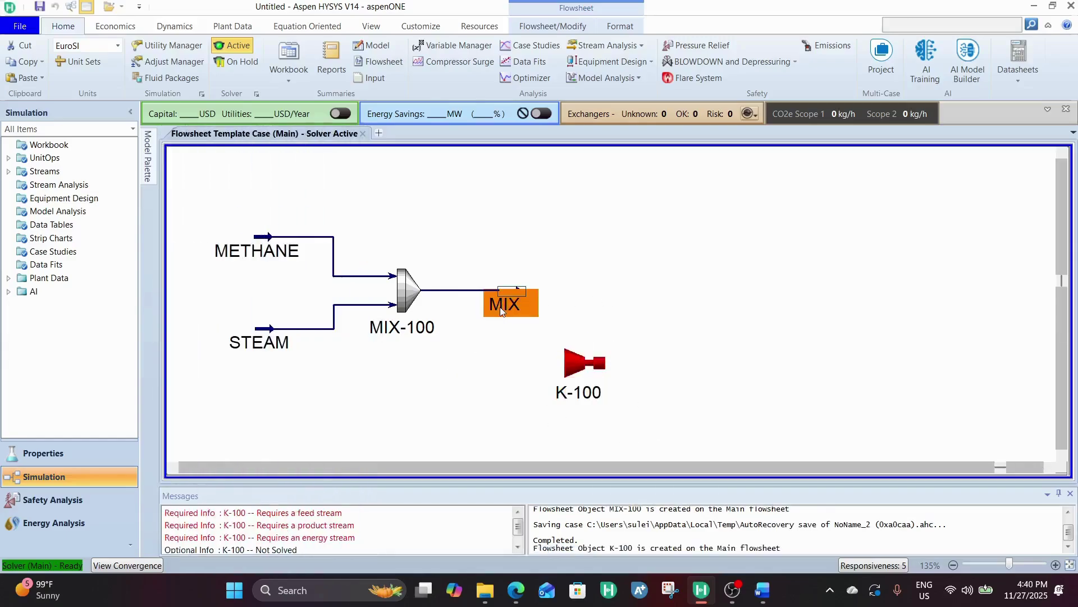
# Review the conditions of the MIX stream, including its pressure, and close its properties.
pyautogui.doubleClick(500, 306)
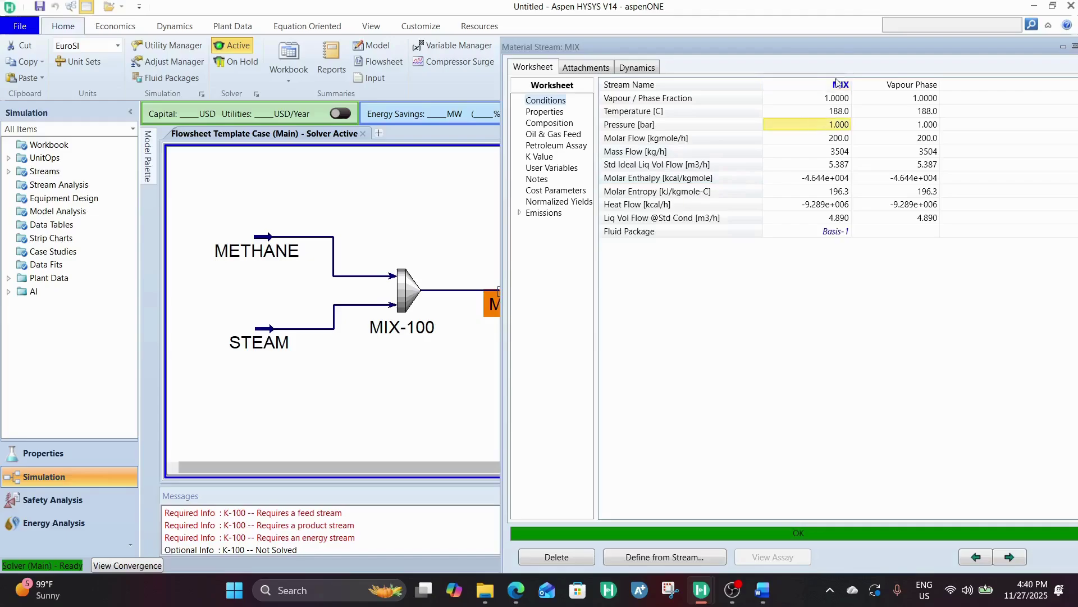
pyautogui.moveTo(818, 50); pyautogui.dragTo(597, 37)
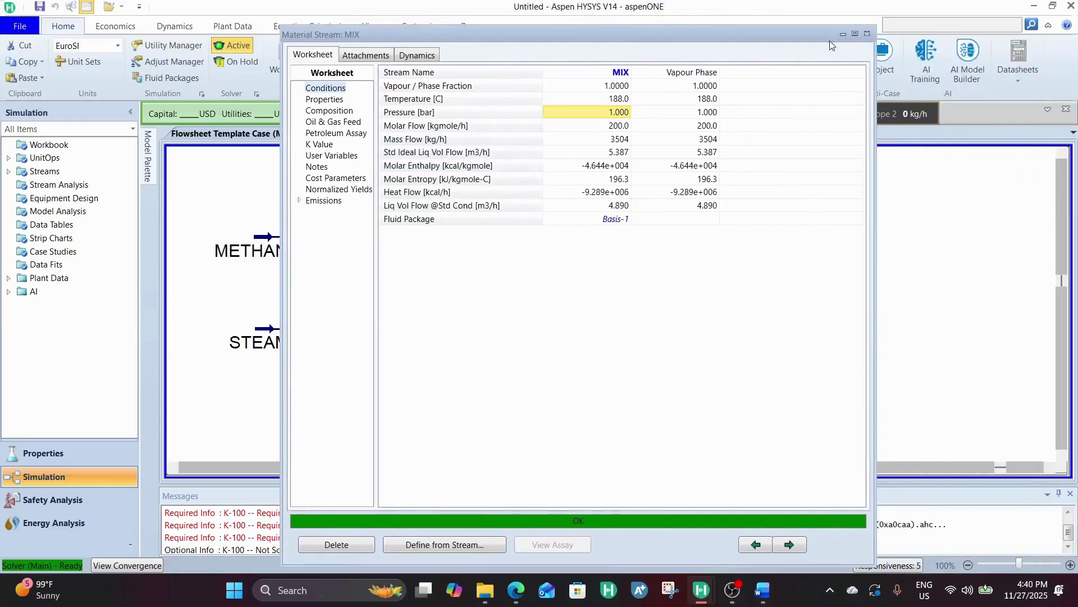
pyautogui.click(865, 35)
# Move compressor K-100 closer to the MIX stream, set MIX as its inlet, and create its energy stream E-COMP 1.
pyautogui.moveTo(580, 369); pyautogui.dragTo(550, 364)
pyautogui.doubleClick(554, 362)
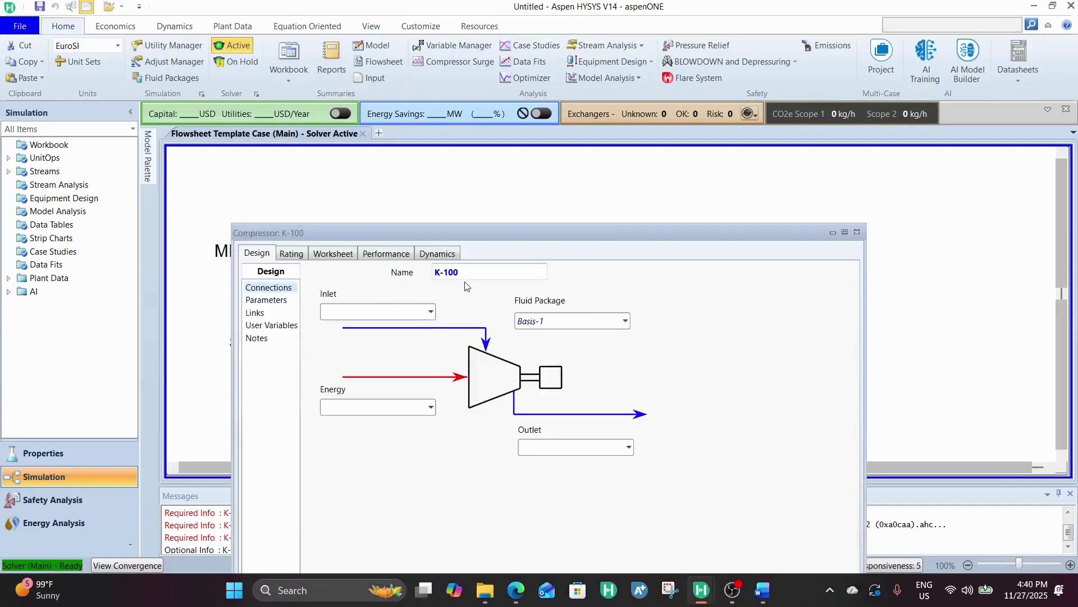
pyautogui.moveTo(493, 240); pyautogui.dragTo(485, 115)
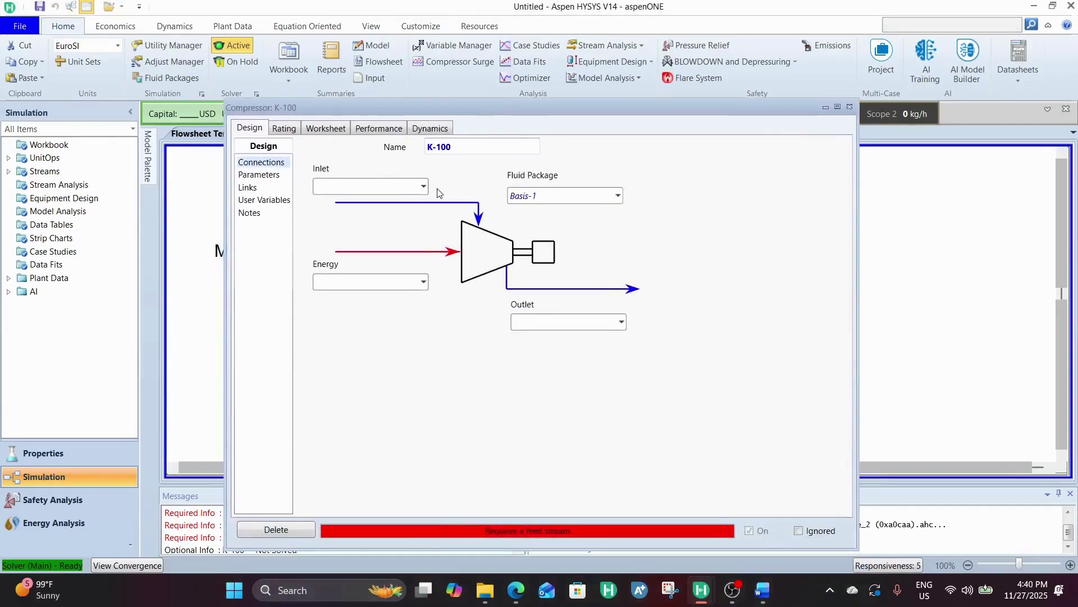
pyautogui.click(422, 186)
pyautogui.click(387, 206)
pyautogui.click(402, 284)
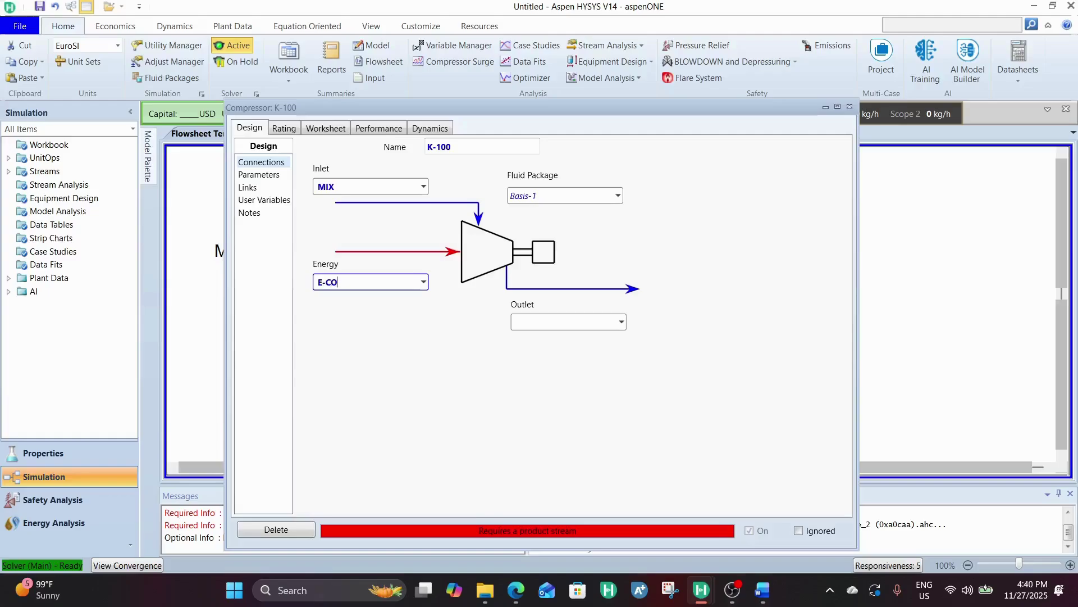
pyautogui.click(485, 261)
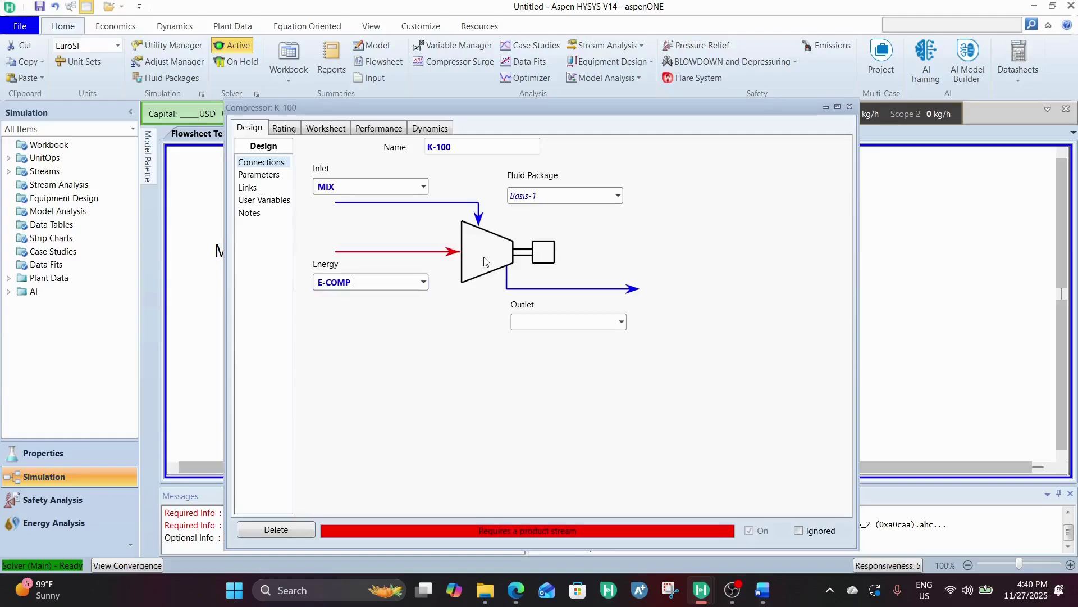
pyautogui.write('1')
# Create the outlet stream COMPRESSED MIX for compressor K-100.
pyautogui.click(543, 321)
pyautogui.write('COMP')
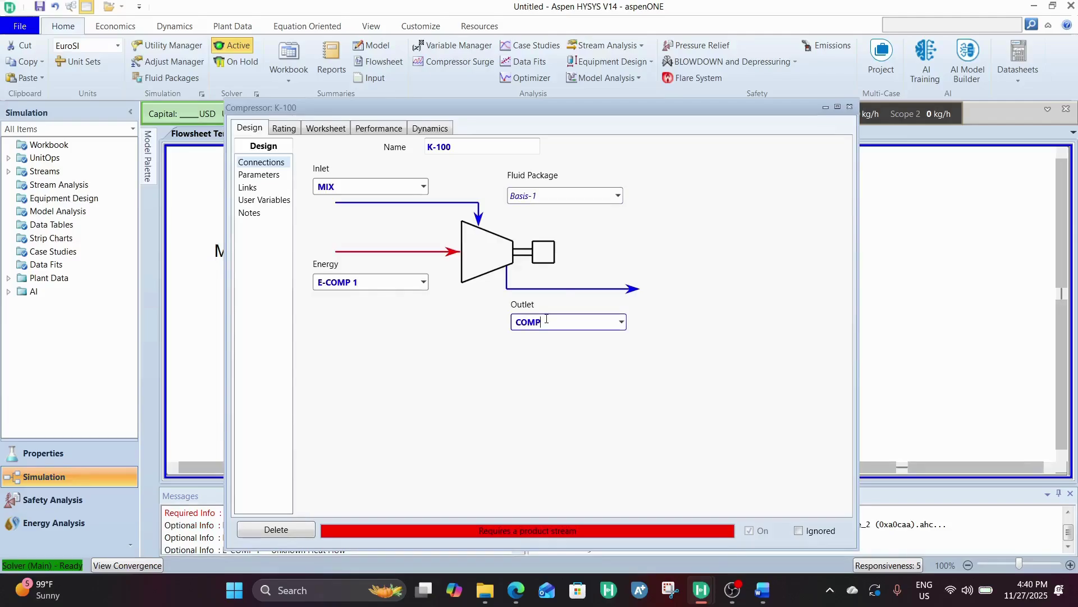
pyautogui.write('RESSED ')
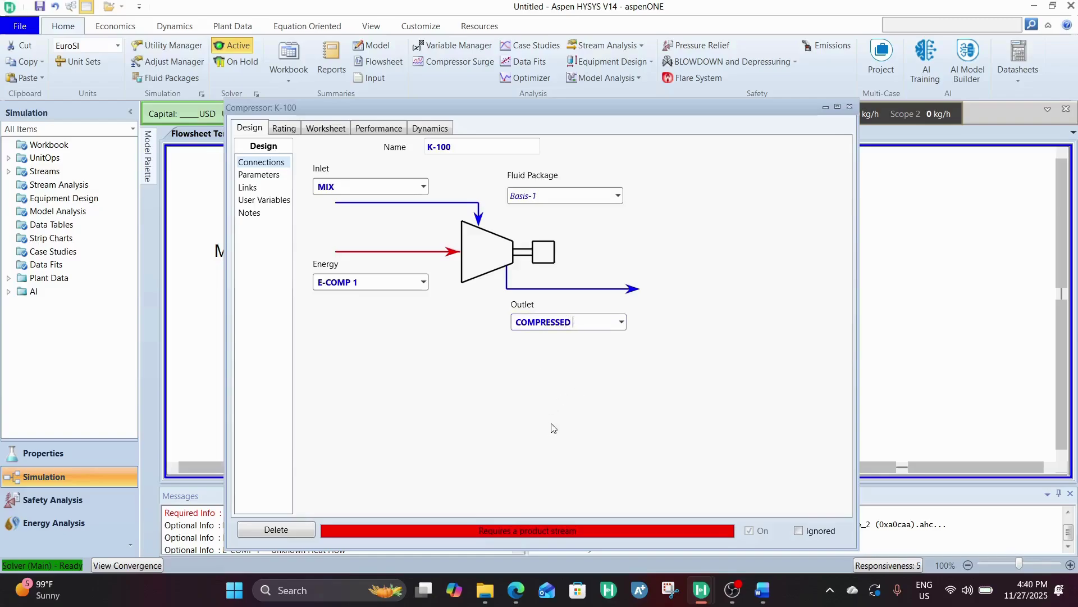
pyautogui.write('AIX')
pyautogui.press('Return')
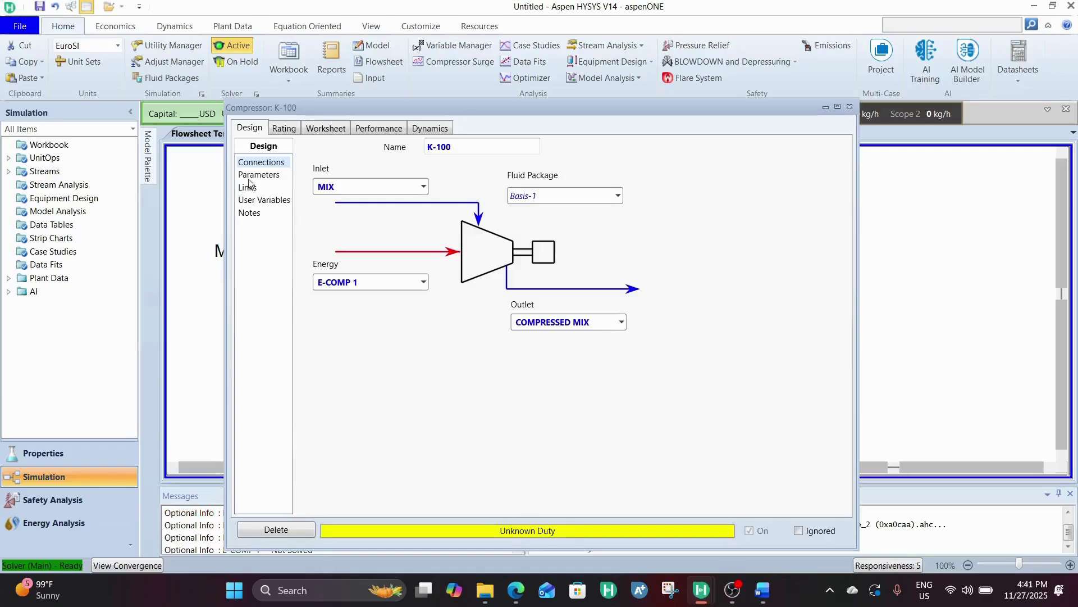
# Set the pressure rise (Delta P) of compressor K-100 to 14 bar.
pyautogui.click(252, 176)
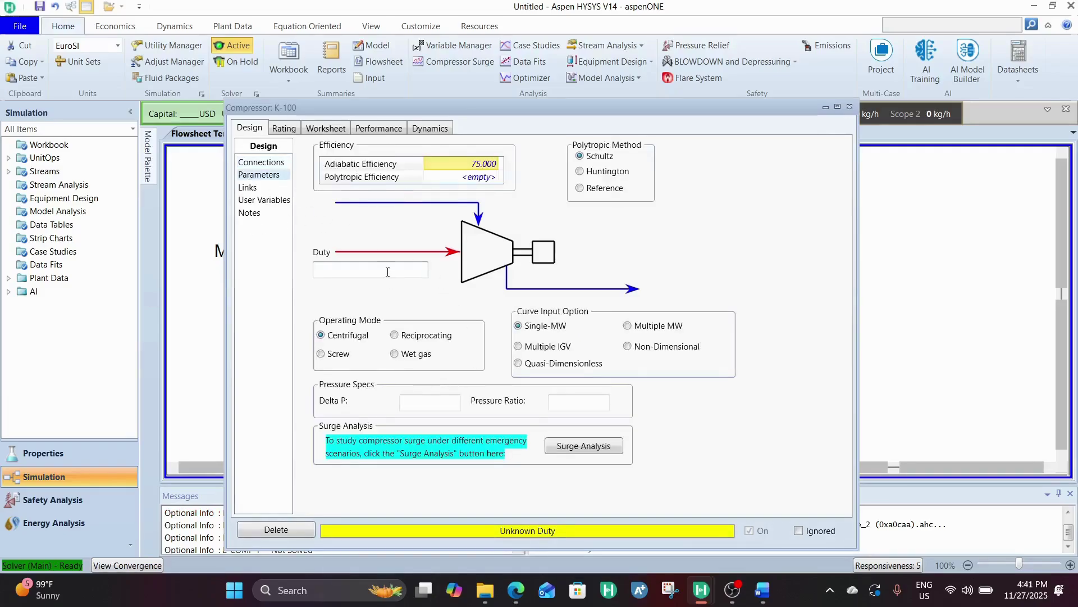
pyautogui.click(444, 408)
pyautogui.write('14')
pyautogui.press('Return')
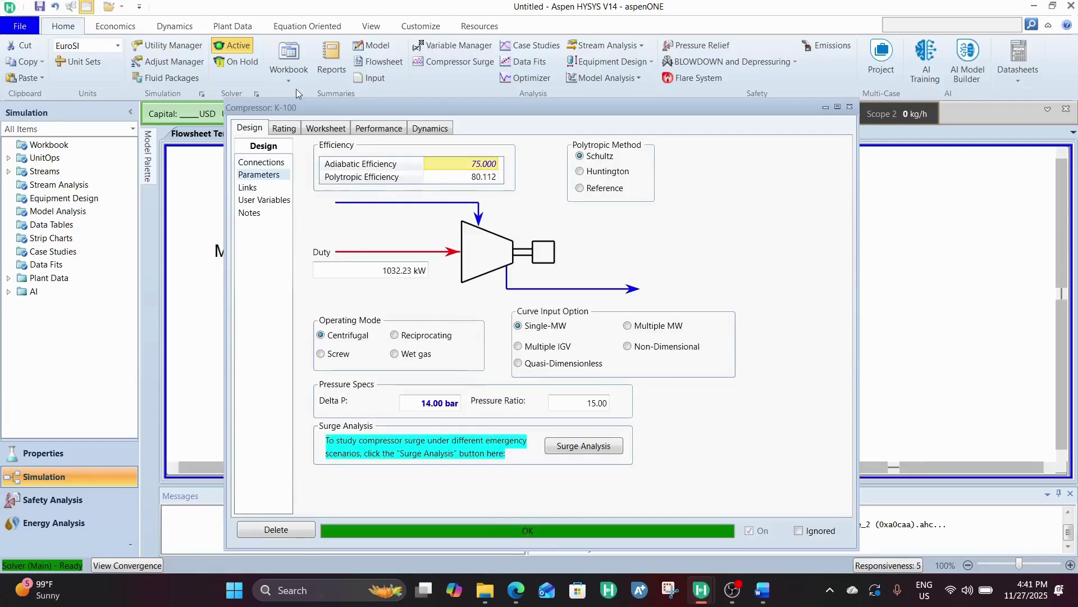
# Check the pressure and temperature of COMPRESSED MIX in the worksheet of compressor K-100 and close it.
pyautogui.click(326, 128)
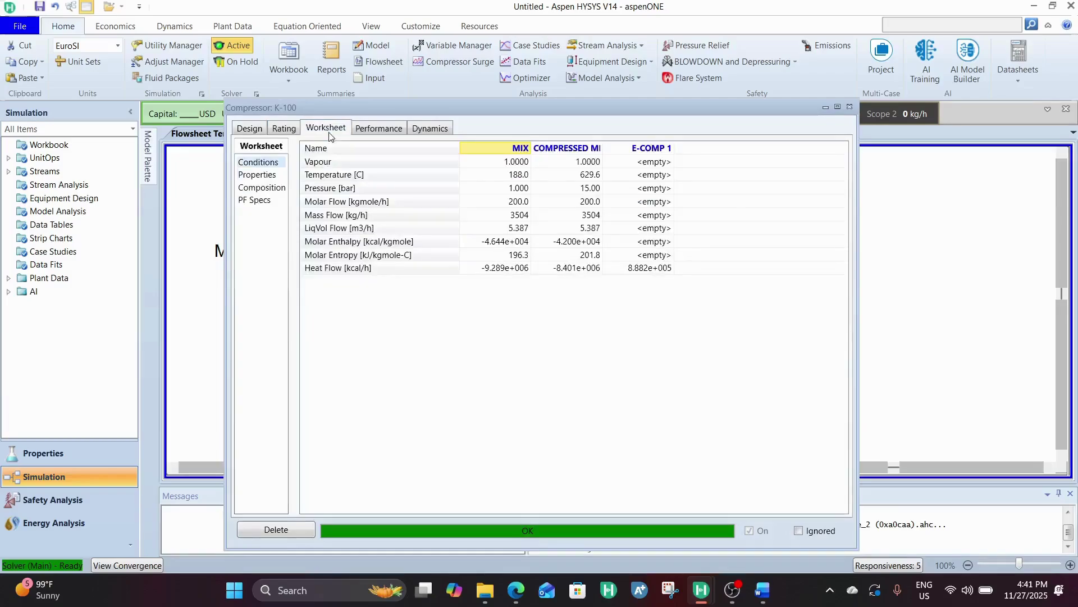
pyautogui.click(579, 191)
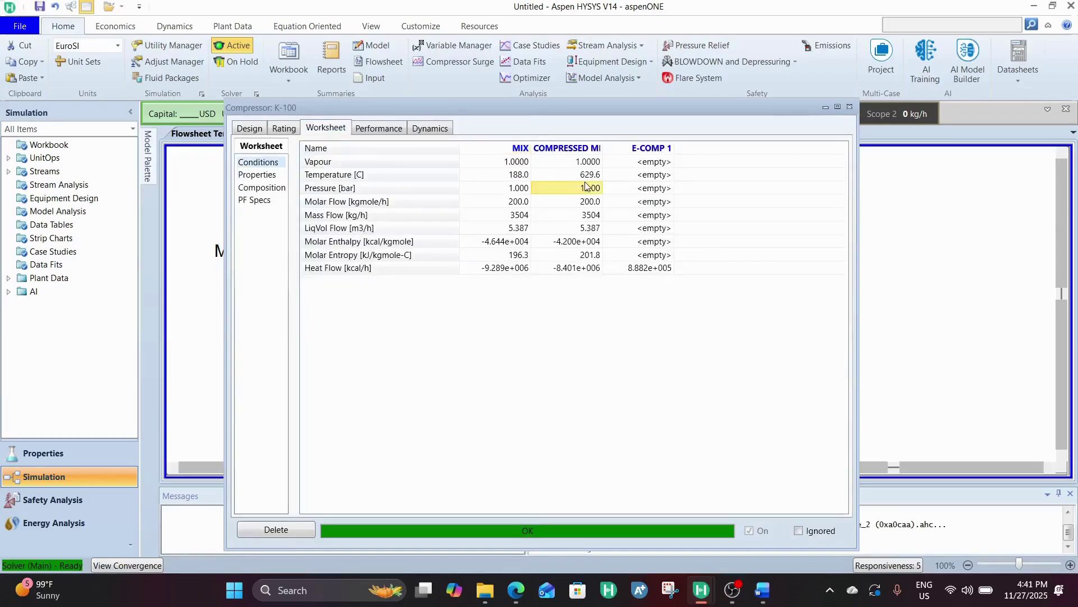
pyautogui.click(586, 178)
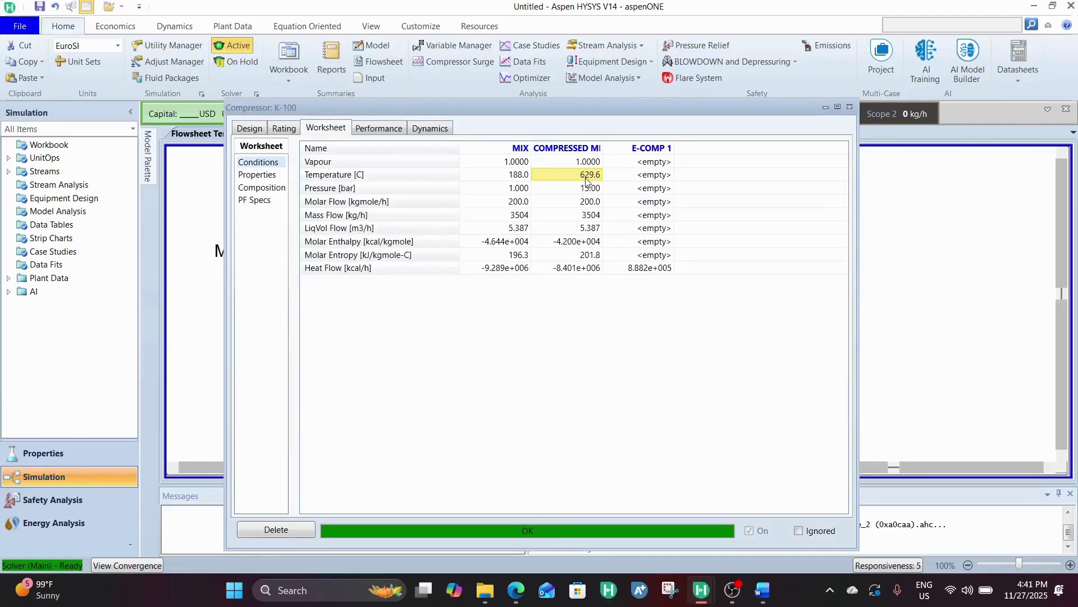
pyautogui.click(848, 108)
pyautogui.click(730, 263)
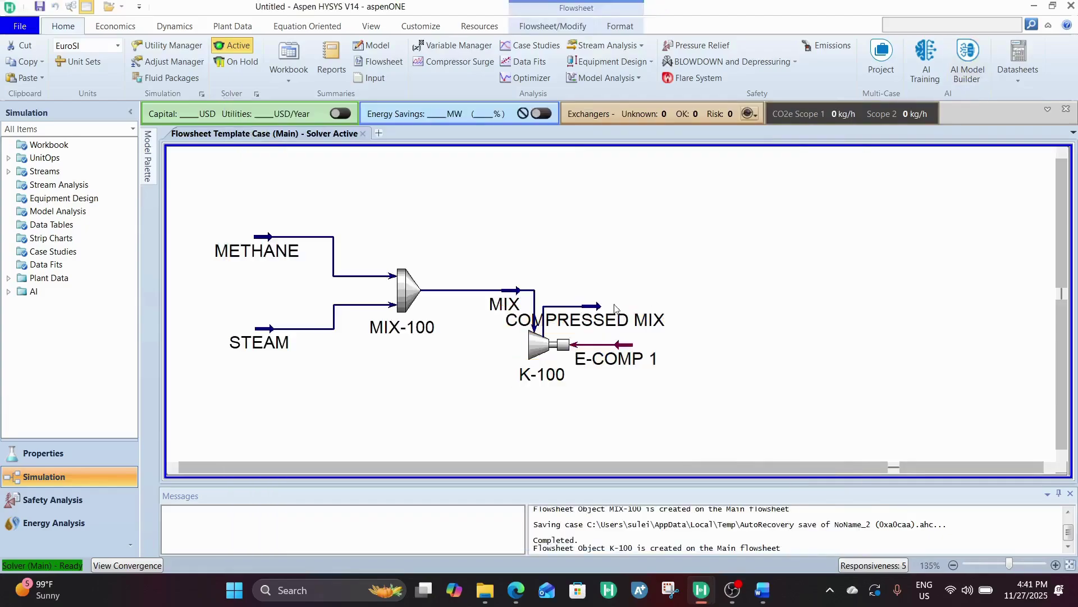
# Space out the compressor layout by moving COMPRESSED MIX away from MIX and K-100 slightly lower on the flowsheet.
pyautogui.moveTo(614, 308); pyautogui.dragTo(671, 300)
pyautogui.click(551, 354)
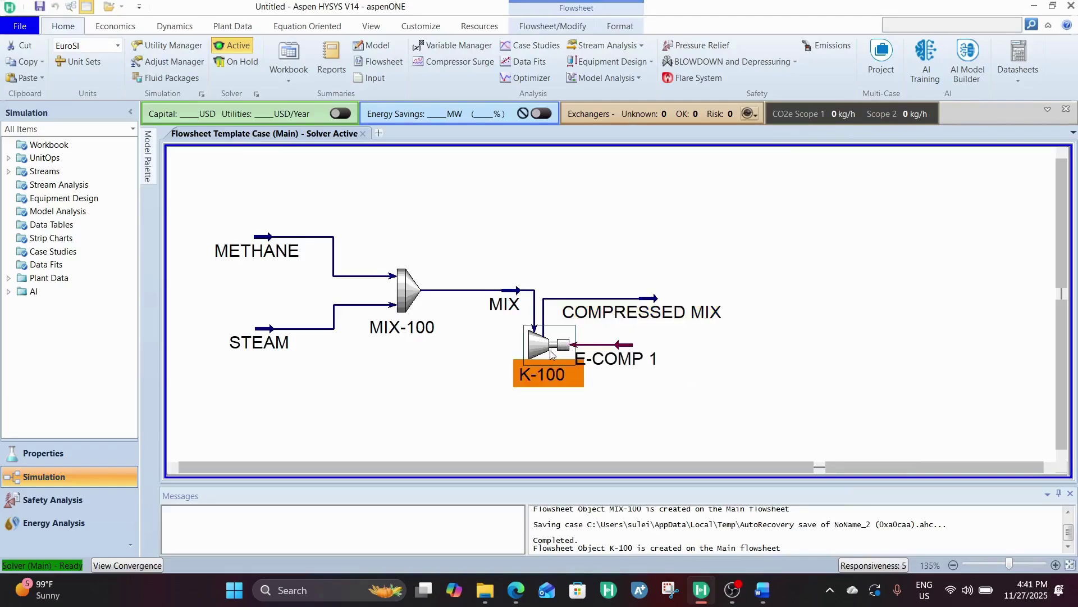
pyautogui.moveTo(550, 354); pyautogui.dragTo(544, 370)
pyautogui.click(597, 343)
pyautogui.moveTo(643, 311); pyautogui.dragTo(642, 317)
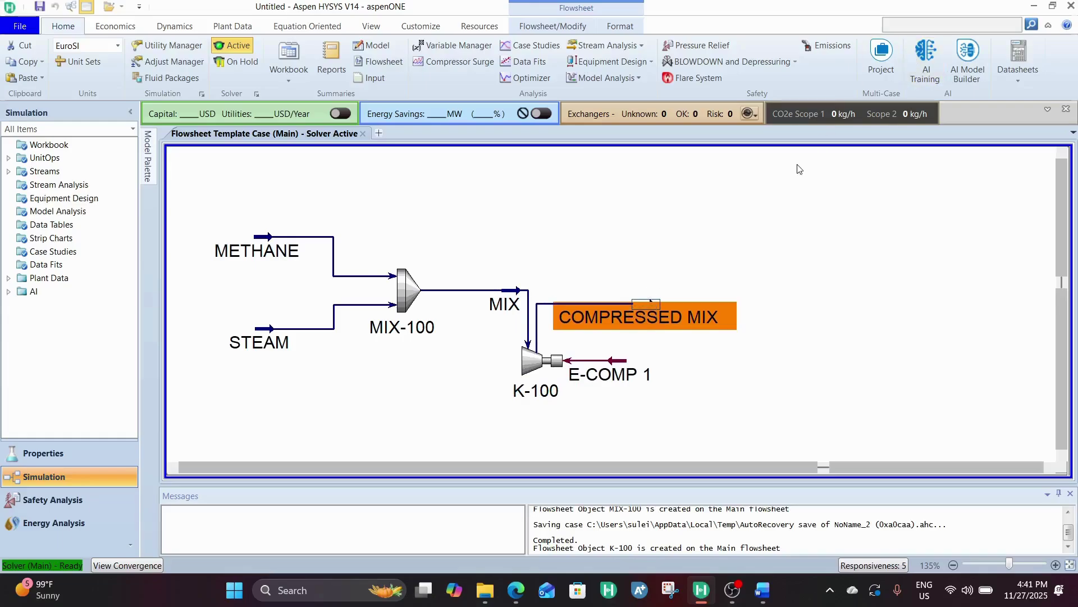
pyautogui.click(795, 189)
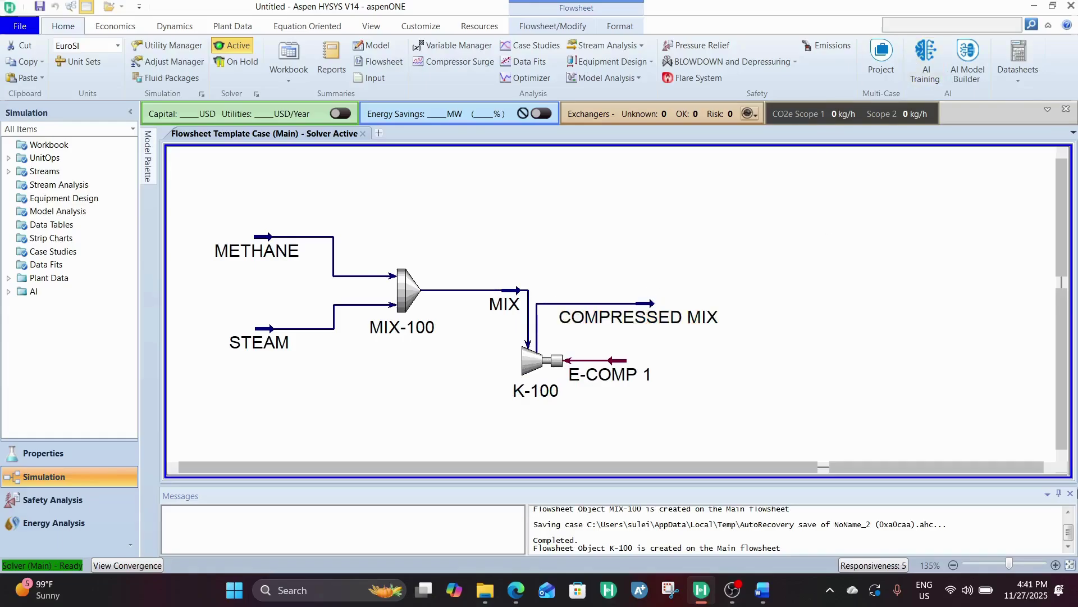
# Place a heat exchanger on the flowsheet just downstream of the COMPRESSED MIX stream.
pyautogui.click(1051, 467)
pyautogui.click(1050, 467)
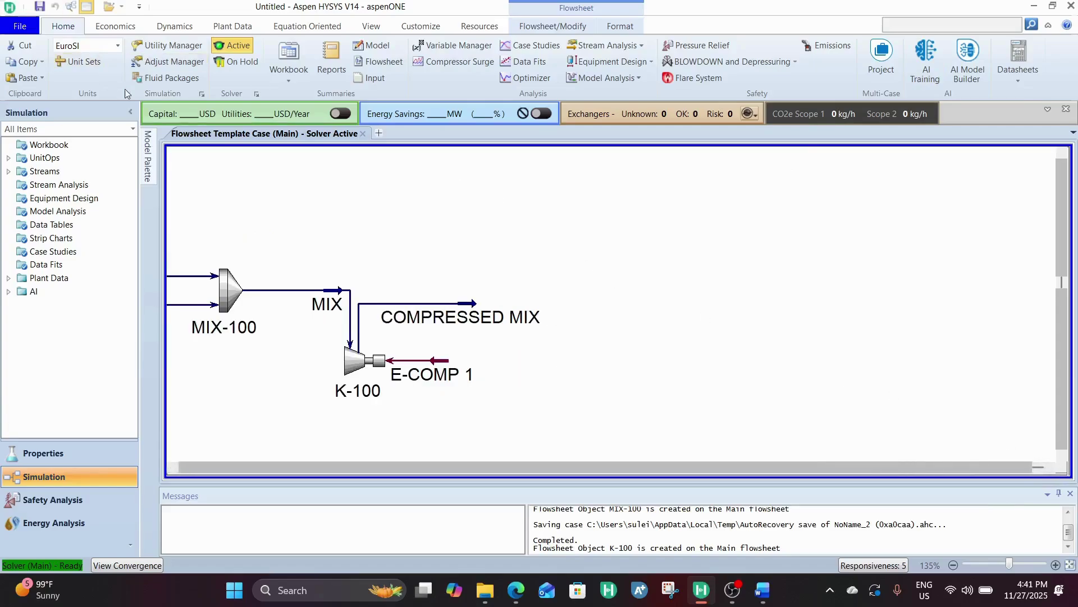
pyautogui.moveTo(153, 142)
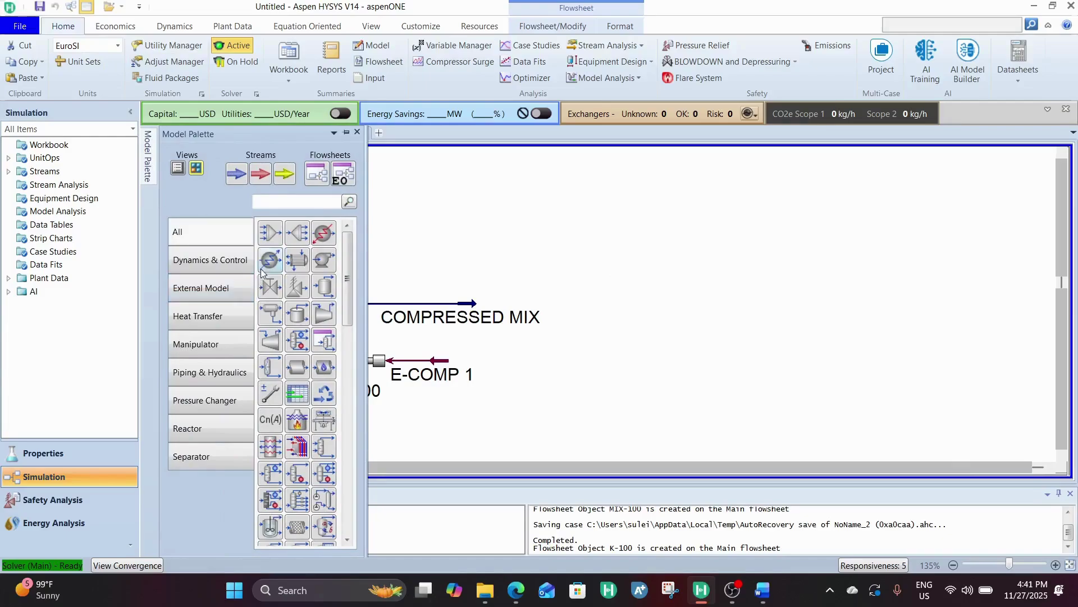
pyautogui.moveTo(296, 268); pyautogui.dragTo(660, 371)
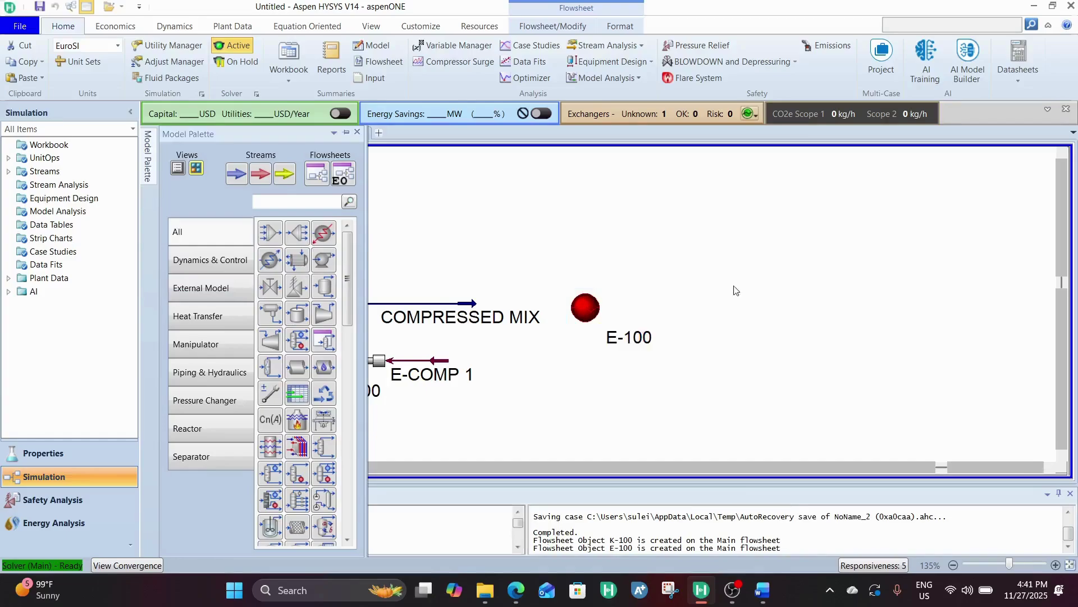
pyautogui.moveTo(593, 321); pyautogui.dragTo(584, 316)
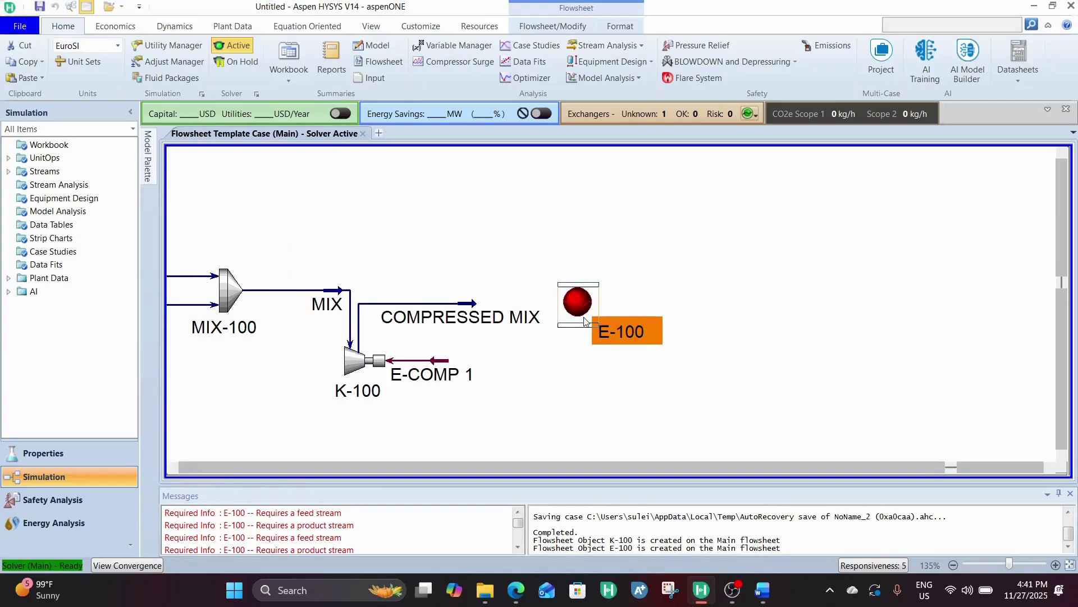
# Set COMPRESSED MIX as the tube side inlet of heat exchanger E-100 and create the tube side outlet TUBE OUT.
pyautogui.doubleClick(584, 316)
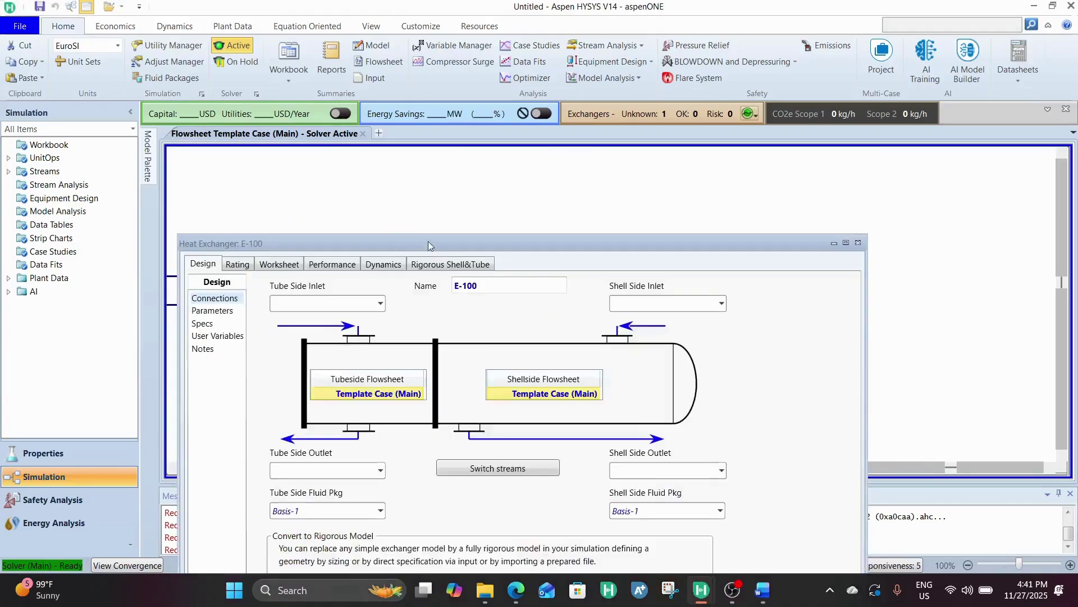
pyautogui.moveTo(435, 244); pyautogui.dragTo(496, 105)
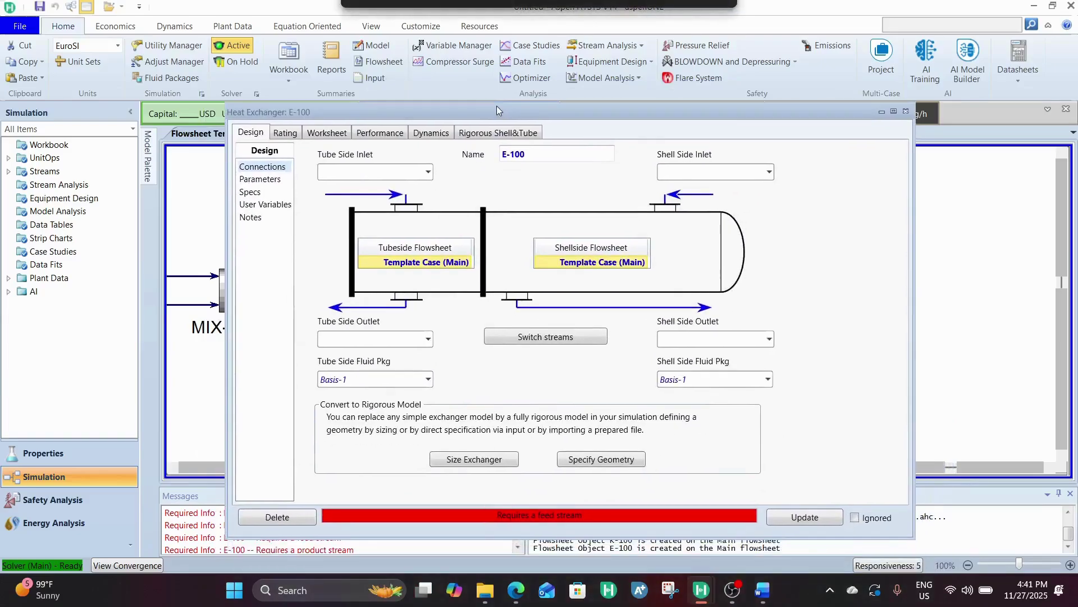
pyautogui.click(429, 172)
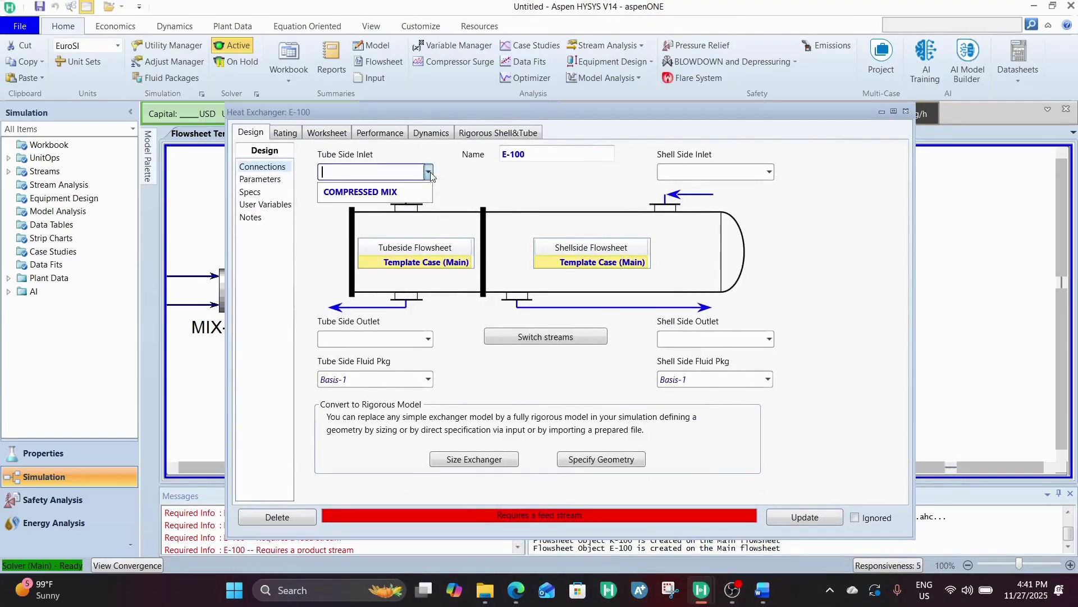
pyautogui.click(396, 191)
pyautogui.click(374, 337)
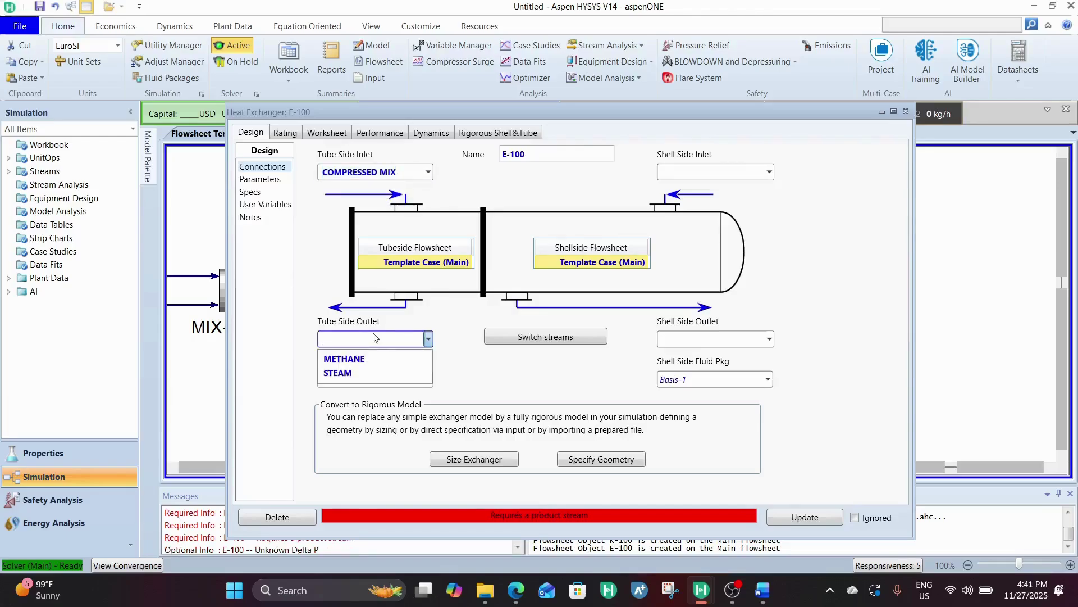
pyautogui.write('TUBE OUT')
pyautogui.press('Return')
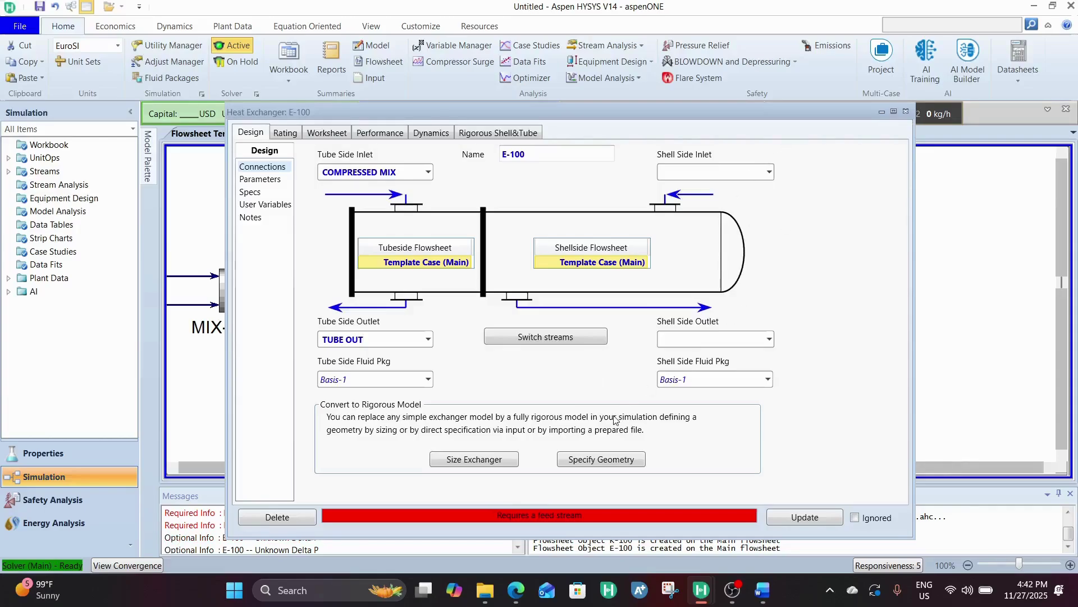
pyautogui.click(908, 113)
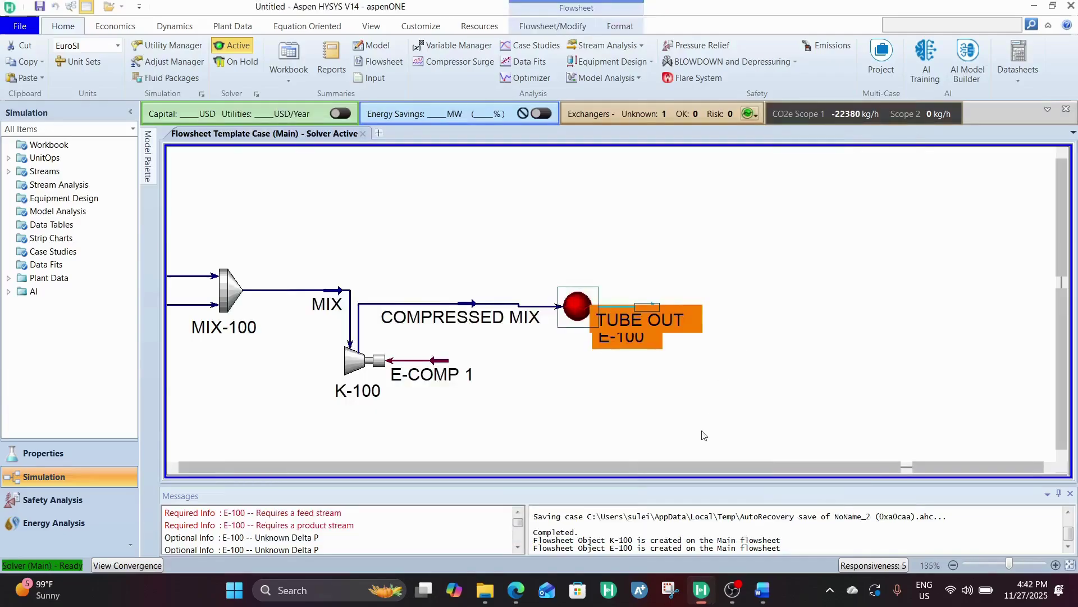
# Line up heat exchanger E-100 and a more widely spaced TUBE OUT with COMPRESSED MIX, and view the TUBE OUT conditions.
pyautogui.click(579, 318)
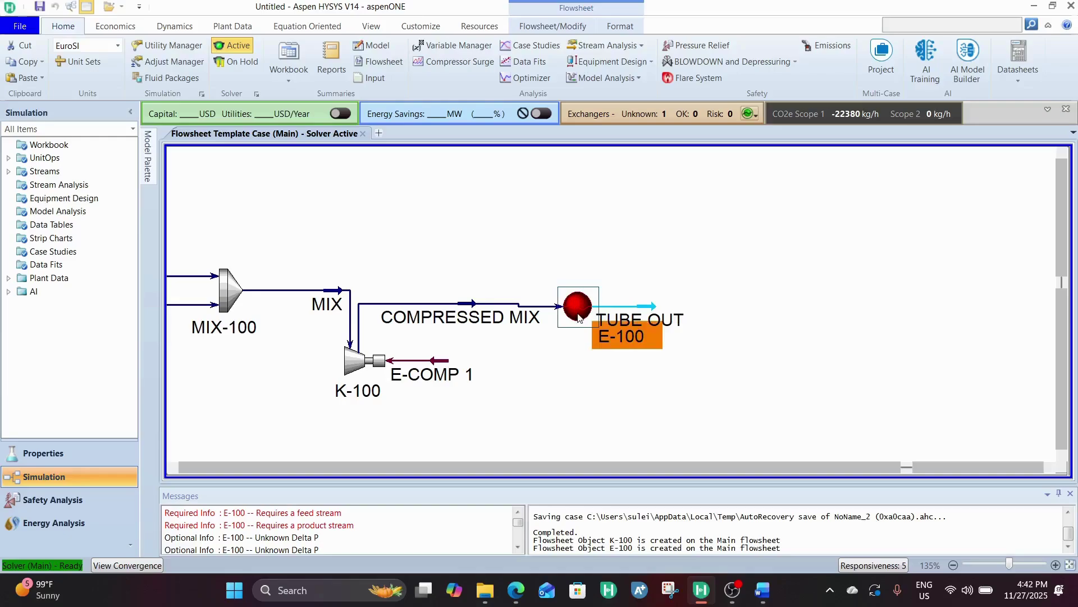
pyautogui.moveTo(664, 321); pyautogui.dragTo(695, 315)
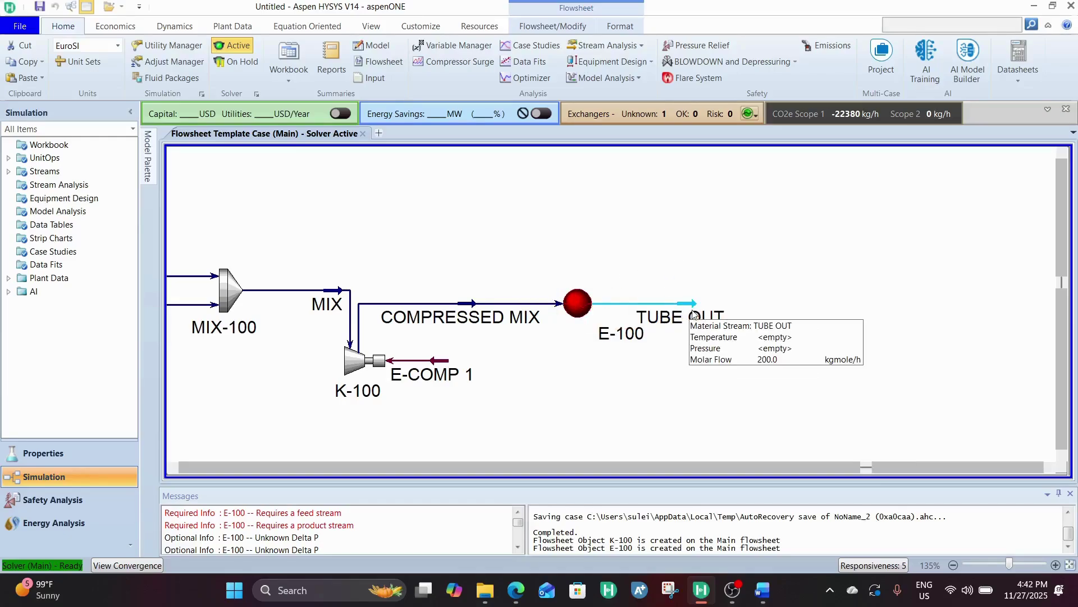
pyautogui.doubleClick(694, 314)
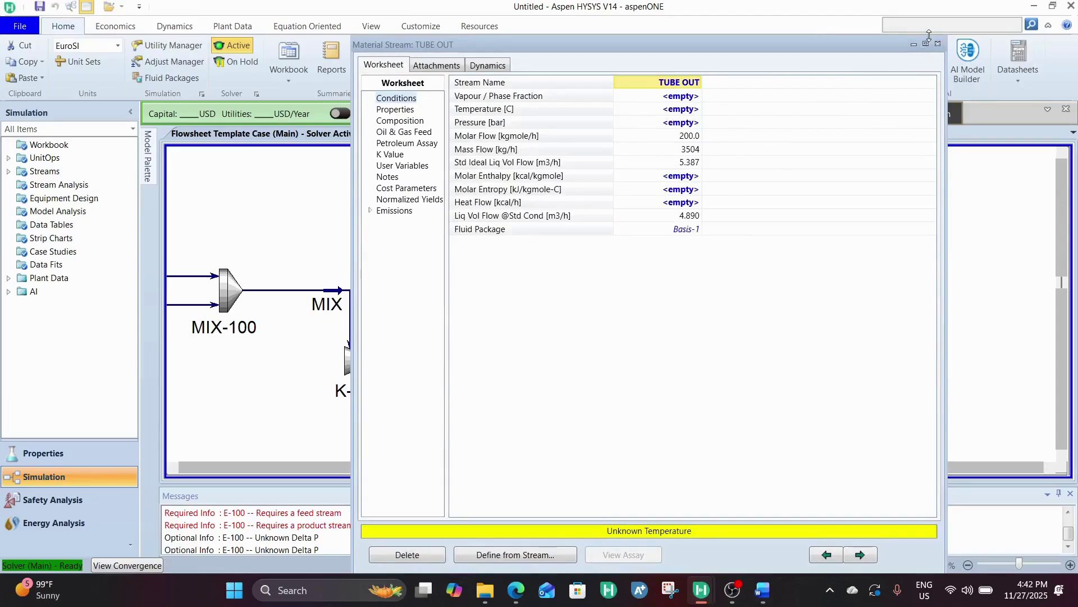
pyautogui.click(937, 44)
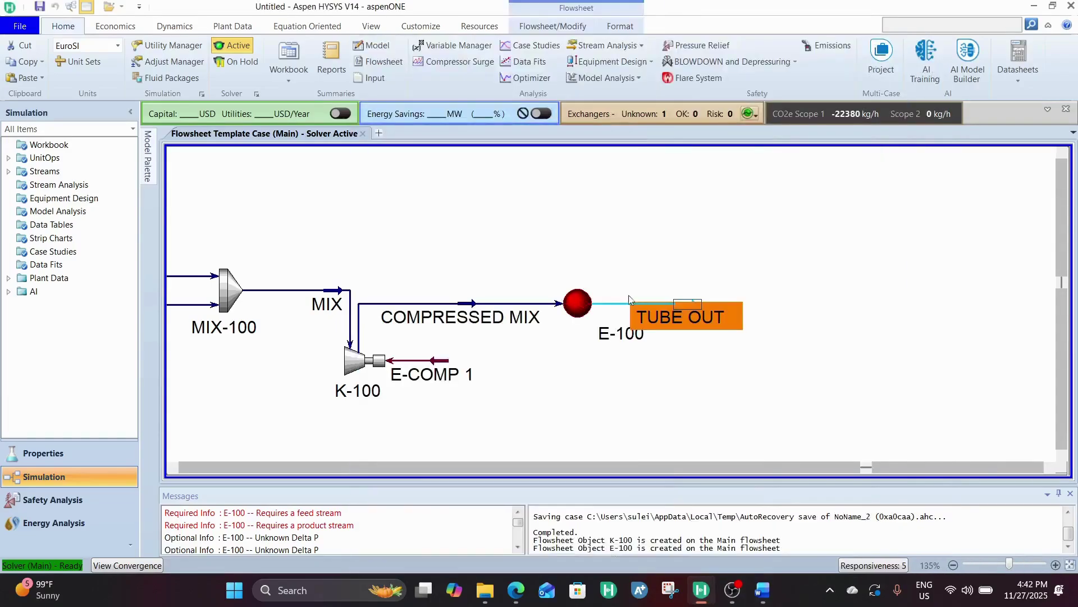
# Specify the TUBE OUT stream of heat exchanger E-100 with a pressure of 0.5 bar and a temperature of 800 C.
pyautogui.doubleClick(582, 303)
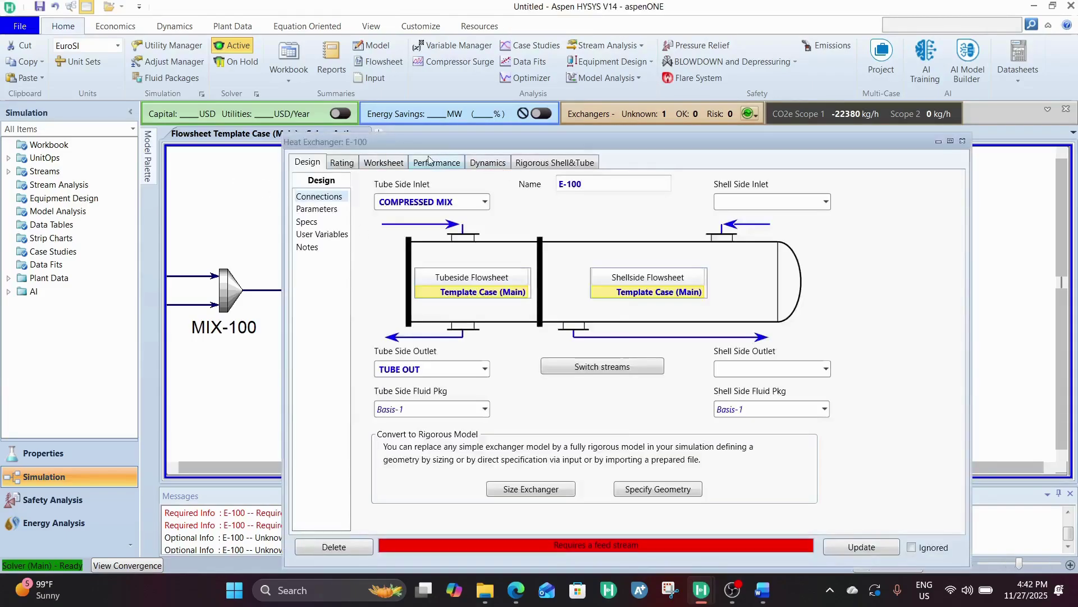
pyautogui.click(397, 166)
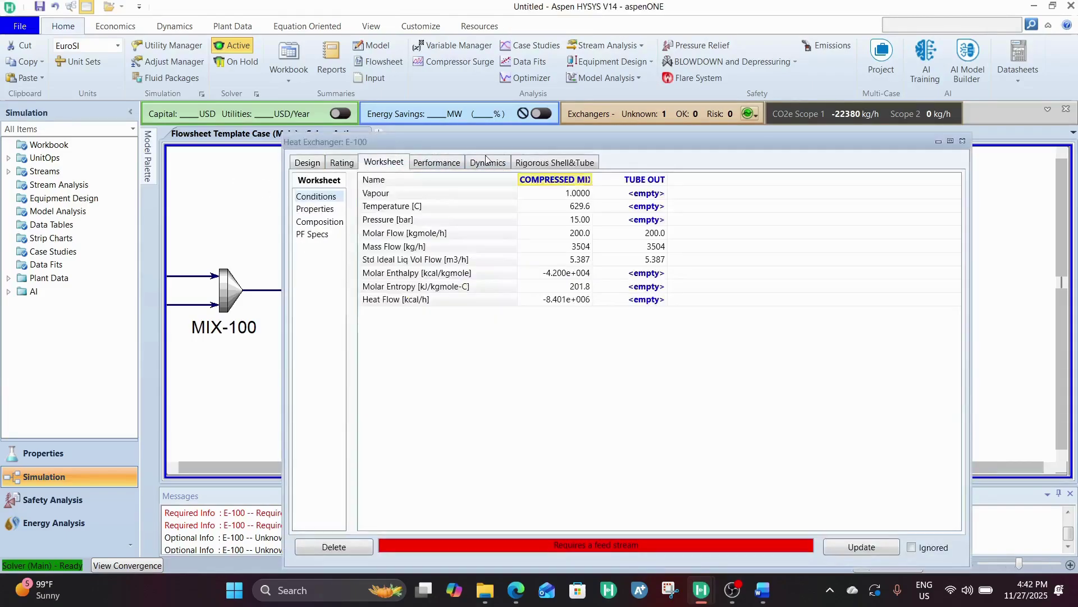
pyautogui.click(650, 221)
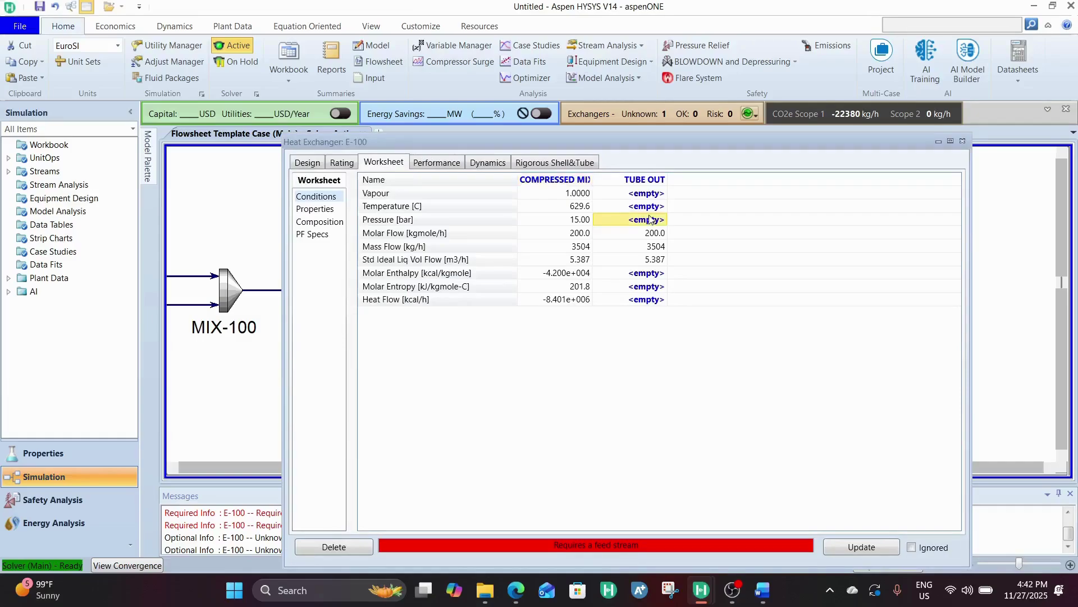
pyautogui.write('0')
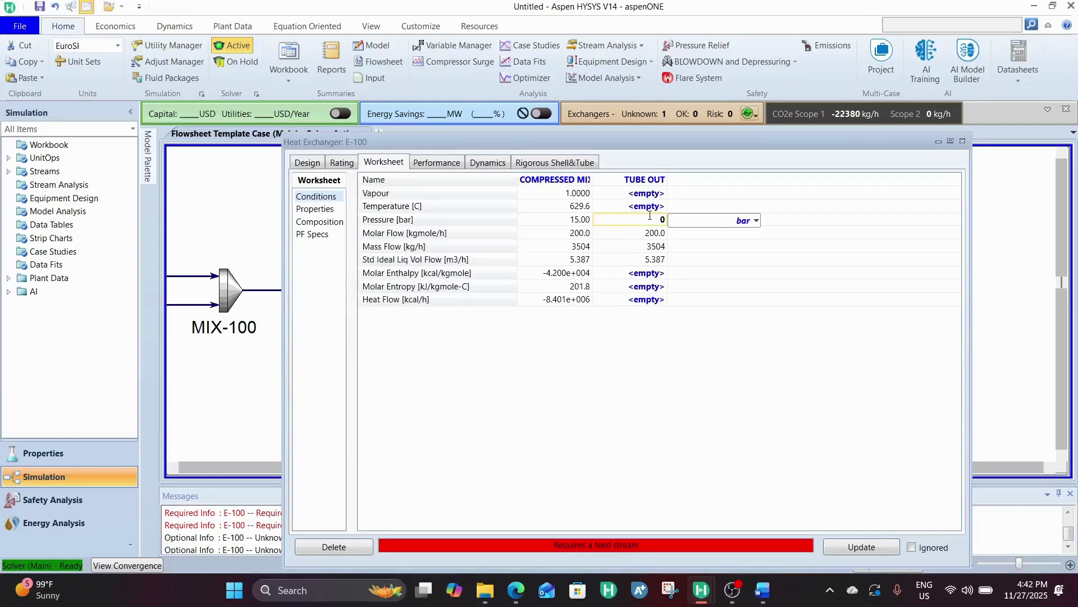
pyautogui.write('.5')
pyautogui.click(647, 259)
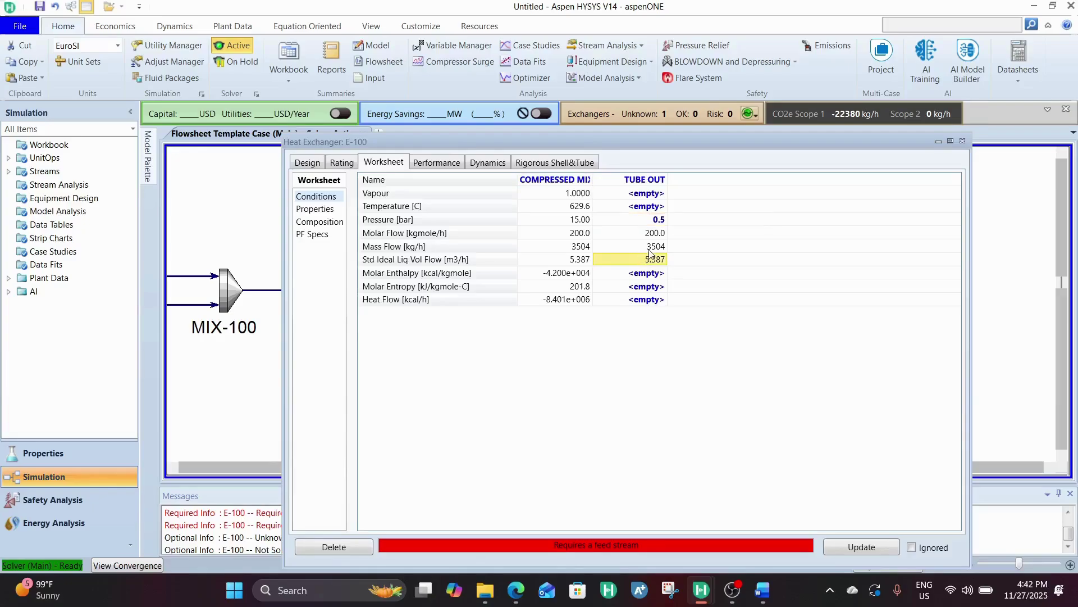
pyautogui.click(650, 211)
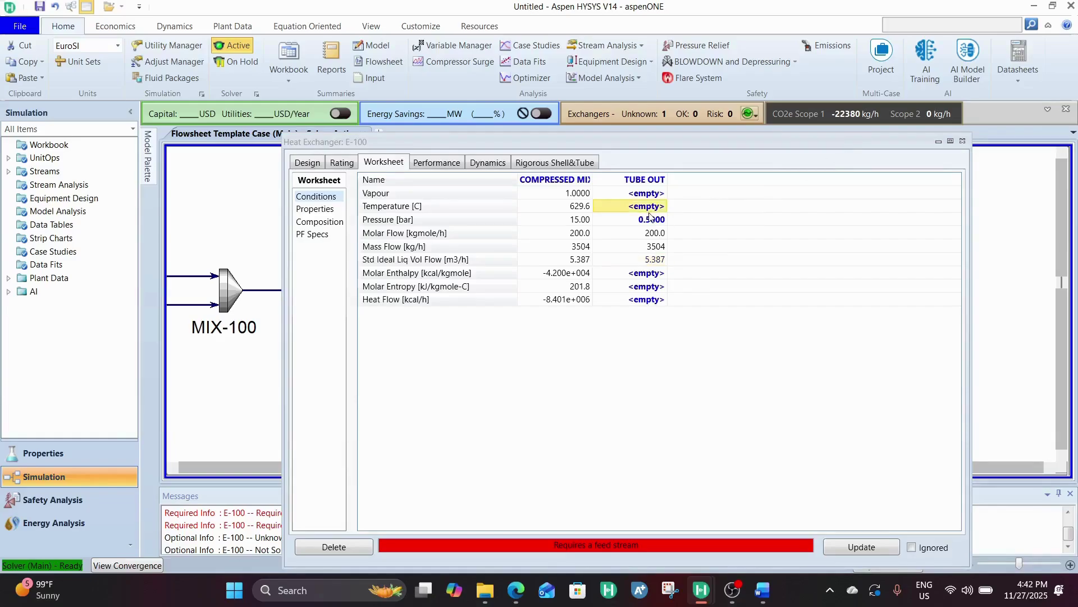
pyautogui.write('800')
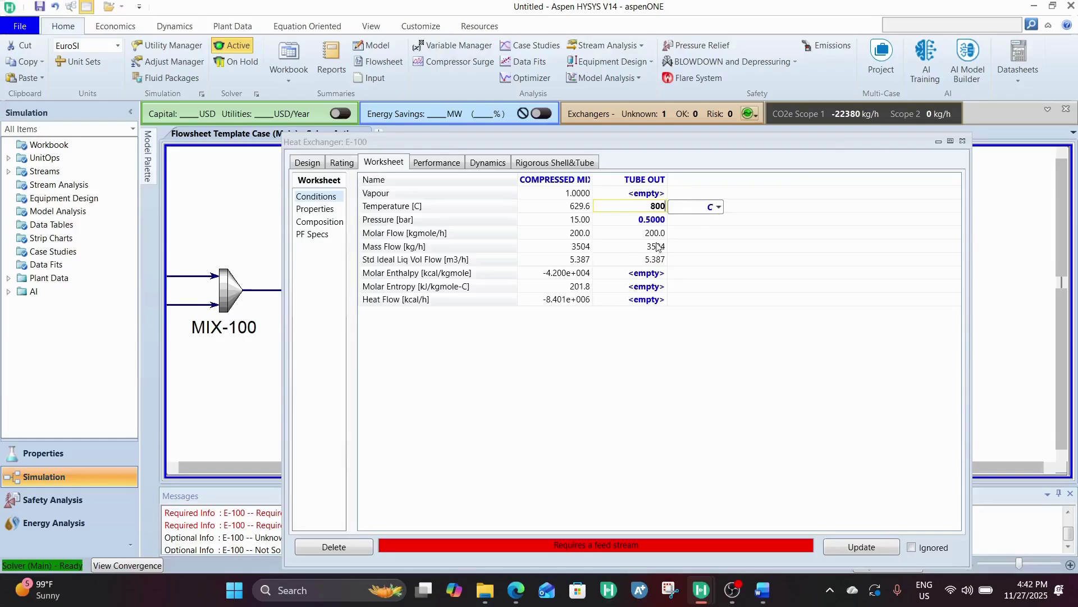
pyautogui.click(657, 246)
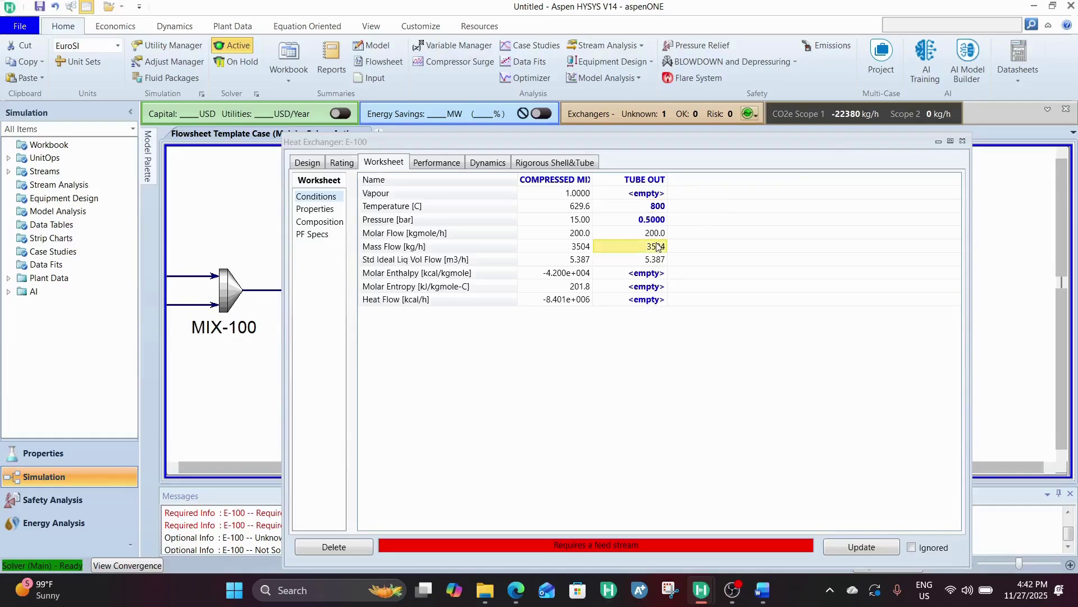
pyautogui.click(962, 141)
pyautogui.moveTo(694, 307)
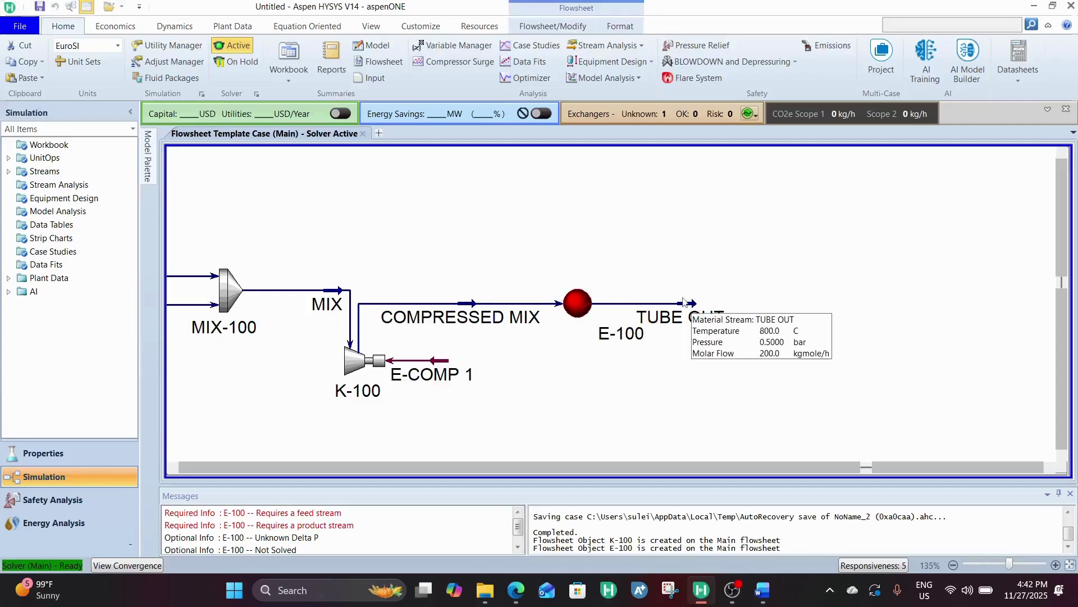
pyautogui.click(589, 294)
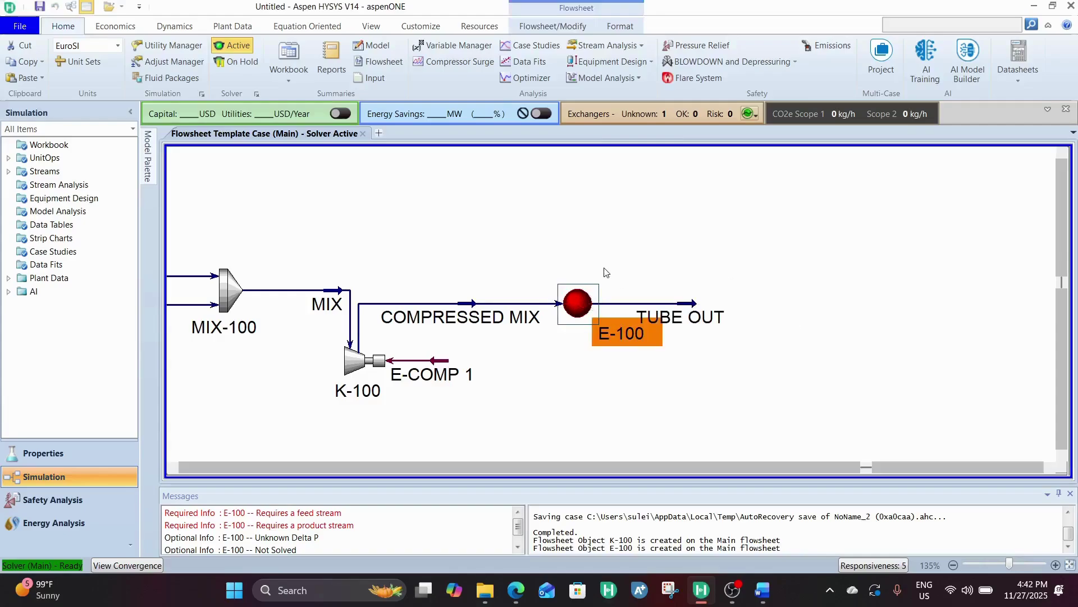
pyautogui.click(605, 272)
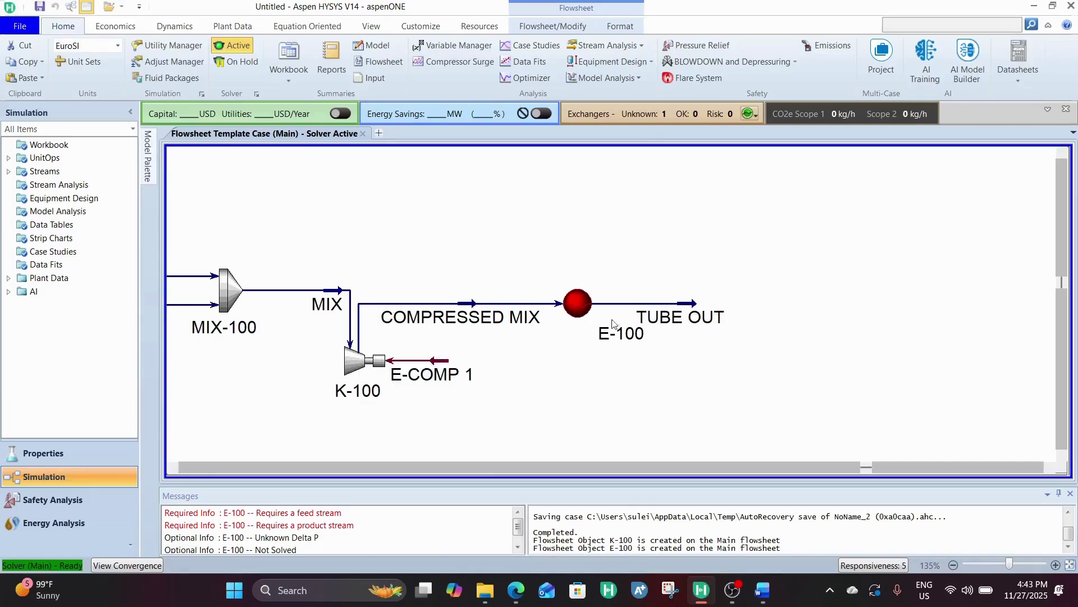
# Set the Delta P of compressor K-100 to 14.5 bar in its design parameters.
pyautogui.click(361, 374)
pyautogui.doubleClick(360, 372)
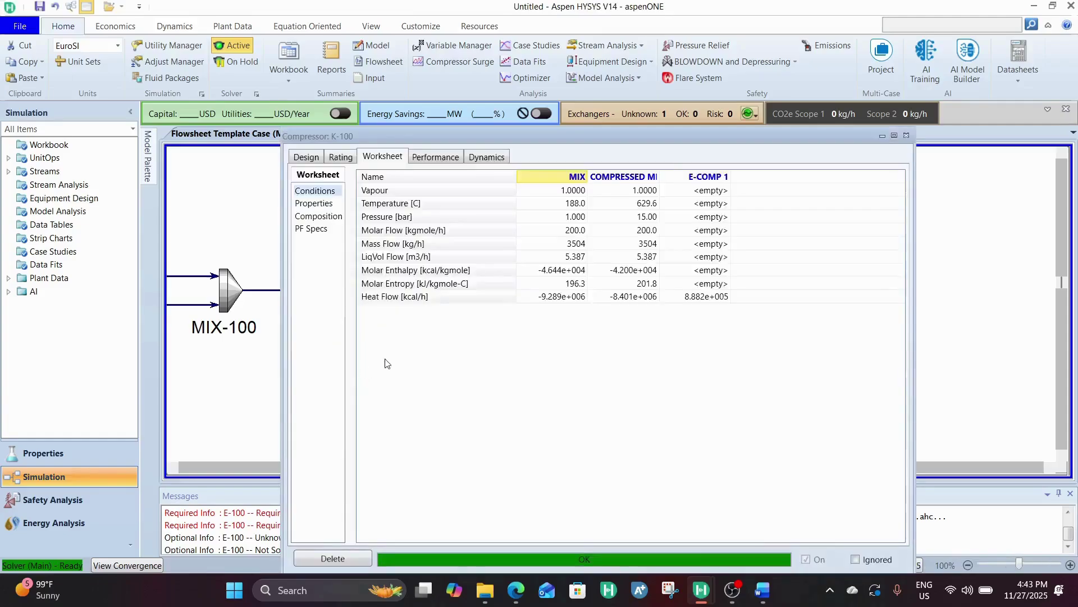
pyautogui.click(321, 159)
pyautogui.click(347, 156)
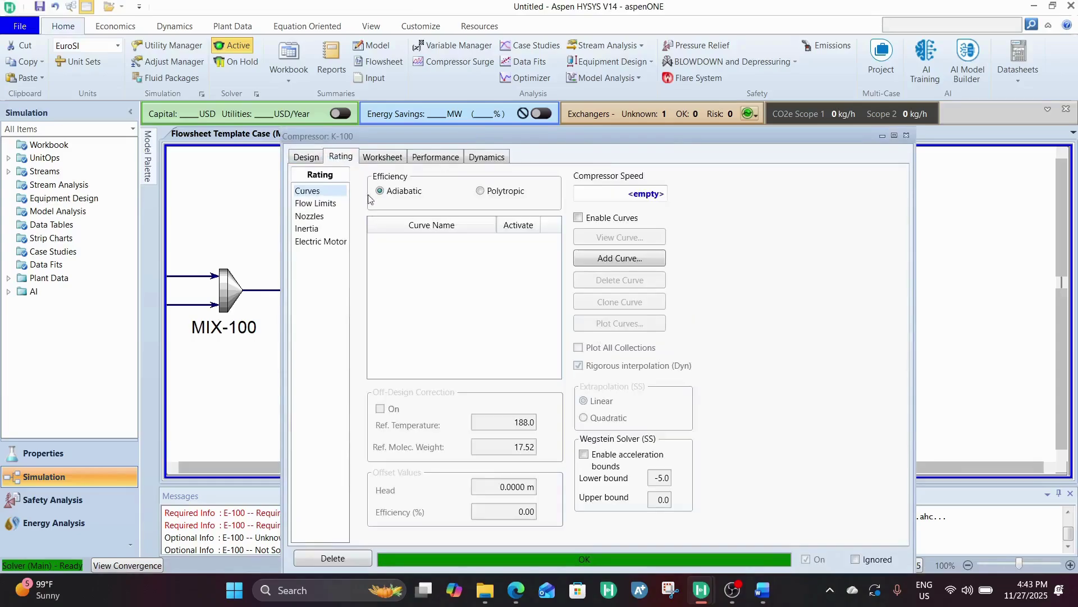
pyautogui.click(381, 158)
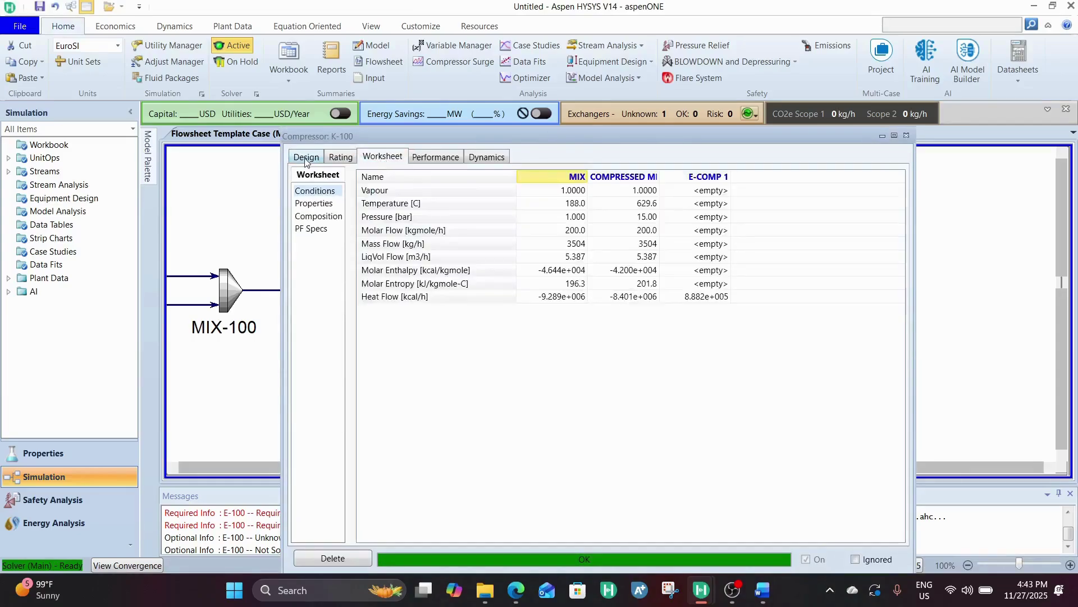
pyautogui.click(307, 204)
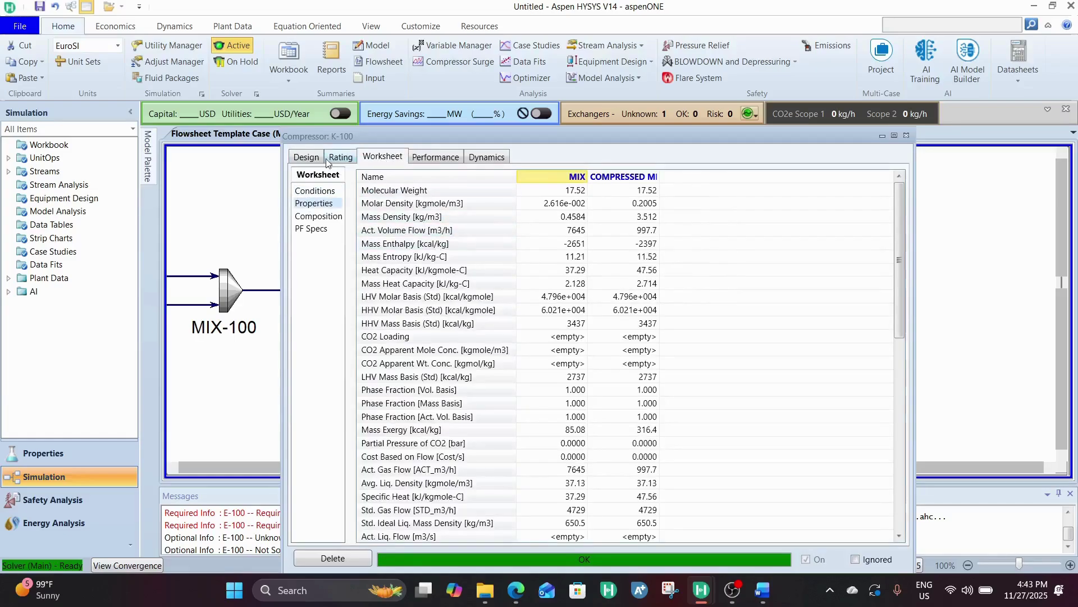
pyautogui.click(306, 157)
pyautogui.click(324, 205)
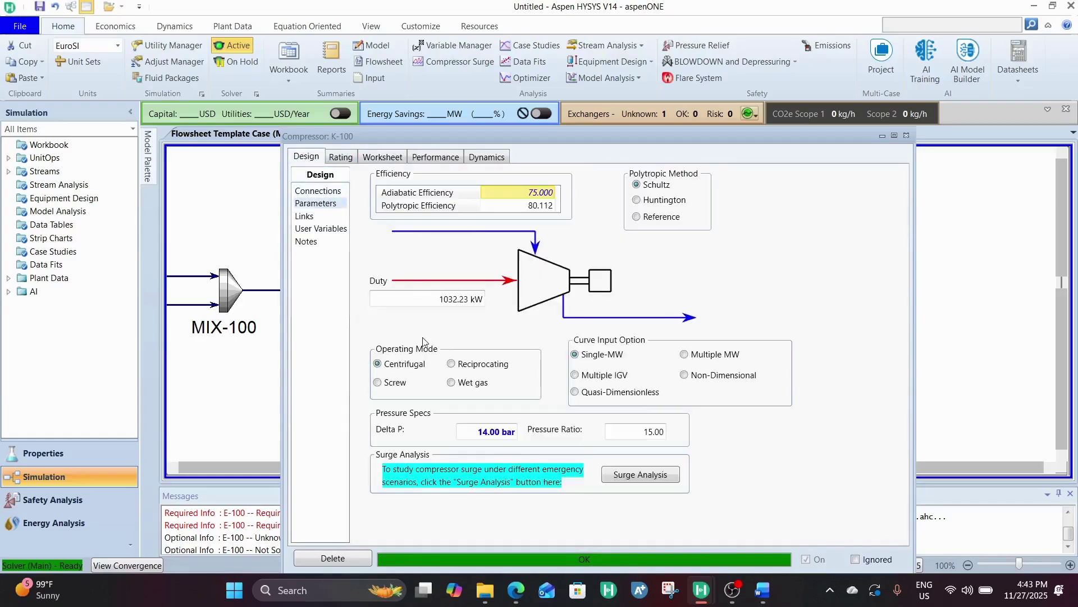
pyautogui.click(471, 430)
pyautogui.write('1')
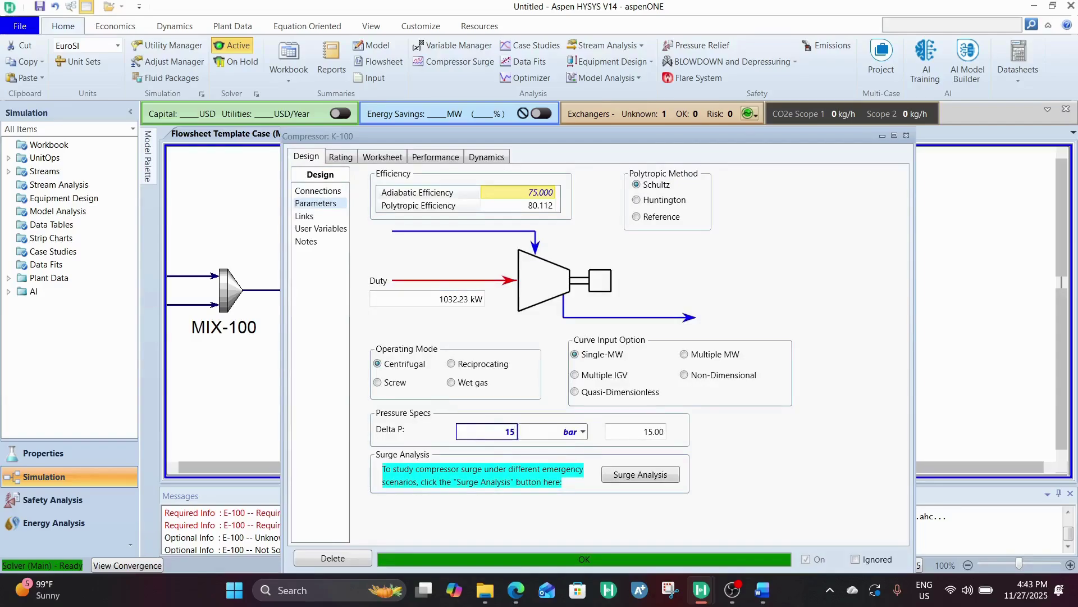
pyautogui.write('4.5')
pyautogui.press('Return')
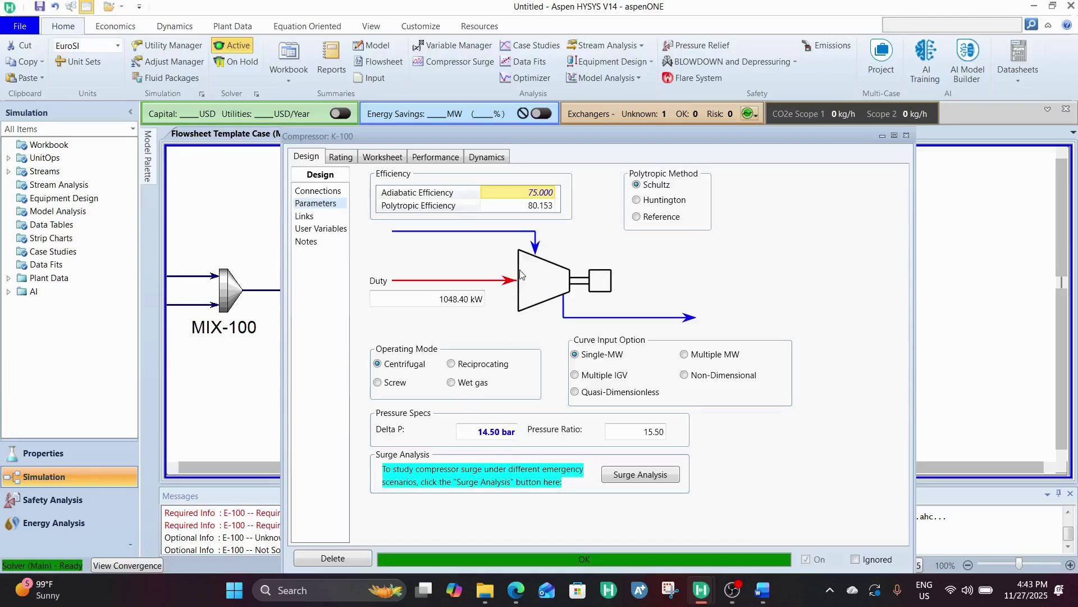
# Review the stream conditions of compressor K-100 and the conditions of the TUBE OUT stream.
pyautogui.click(403, 159)
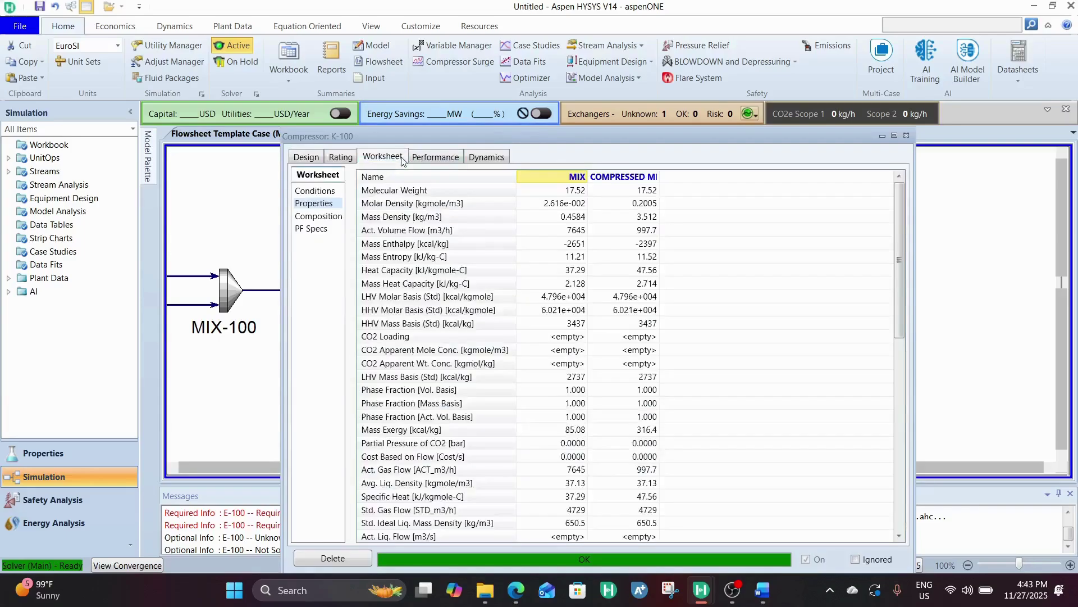
pyautogui.click(313, 192)
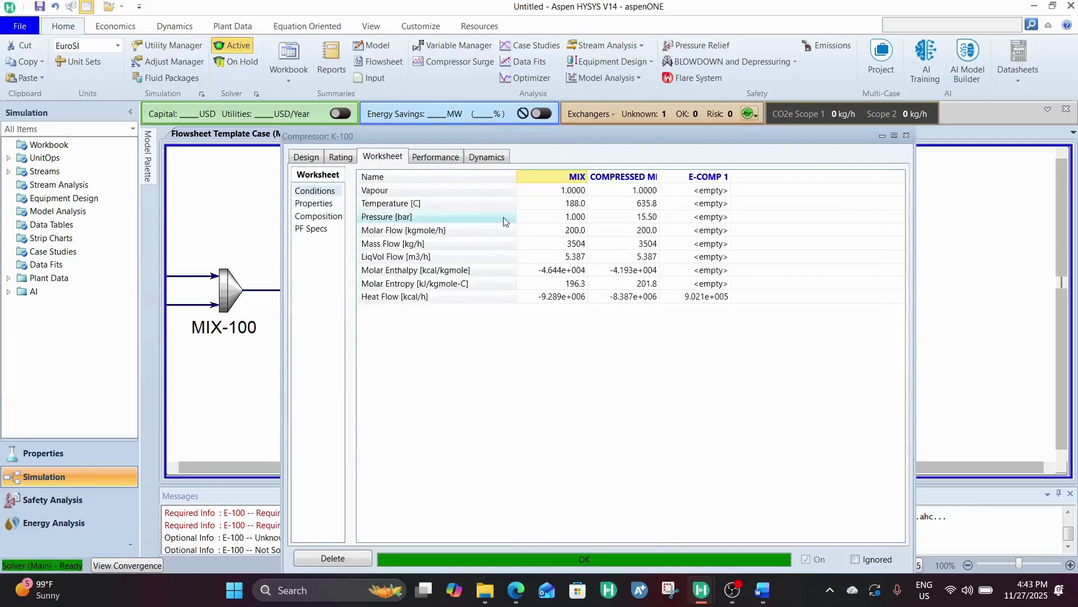
pyautogui.click(902, 137)
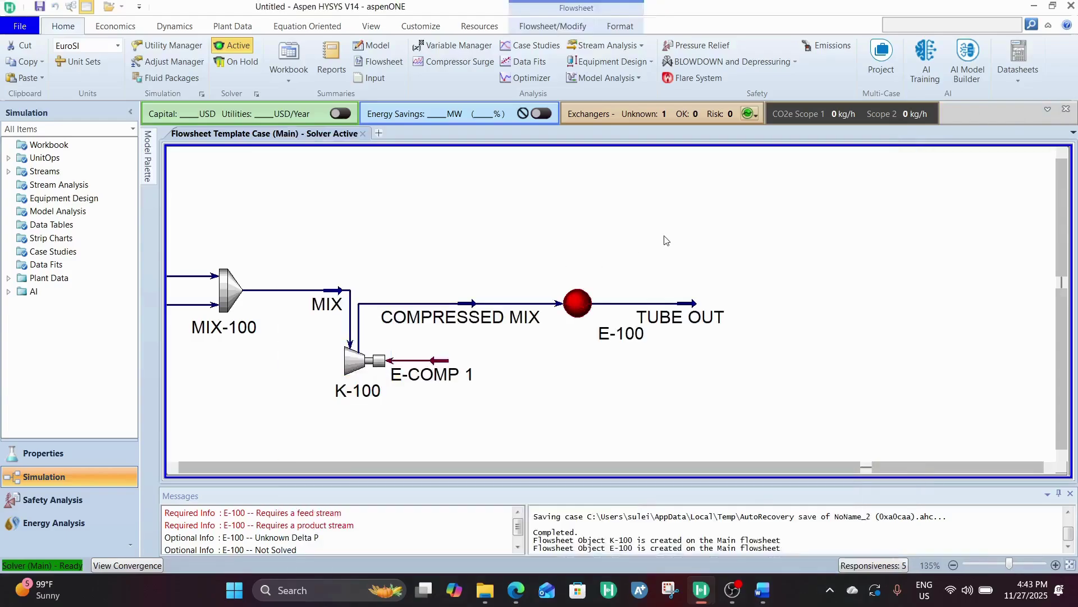
pyautogui.scroll(-5, 753, 341)
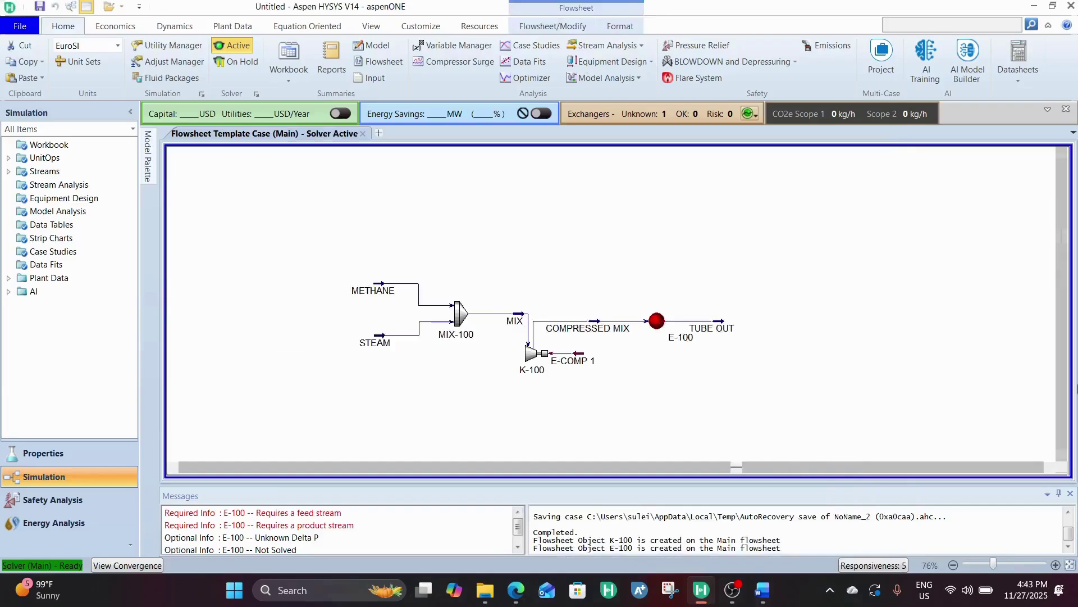
pyautogui.hscroll(5, 490, 361)
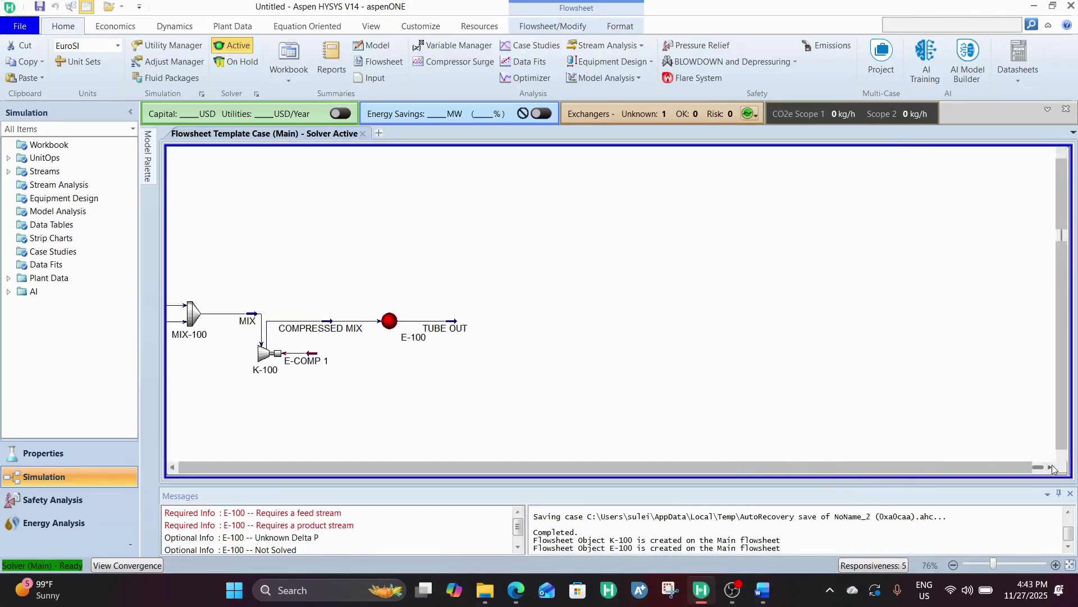
pyautogui.click(464, 335)
pyautogui.doubleClick(464, 335)
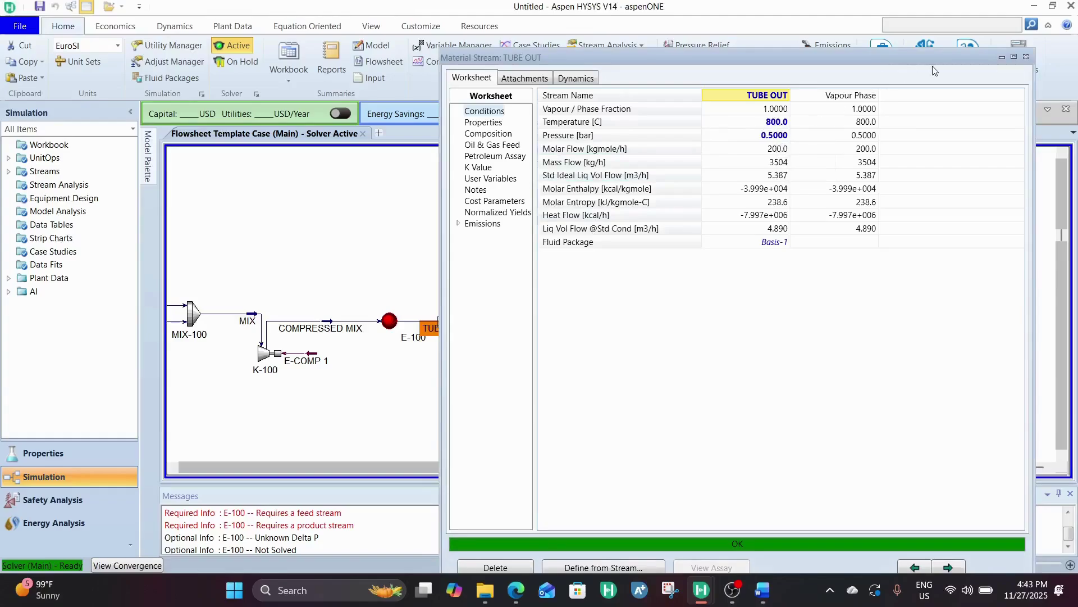
pyautogui.click(1026, 57)
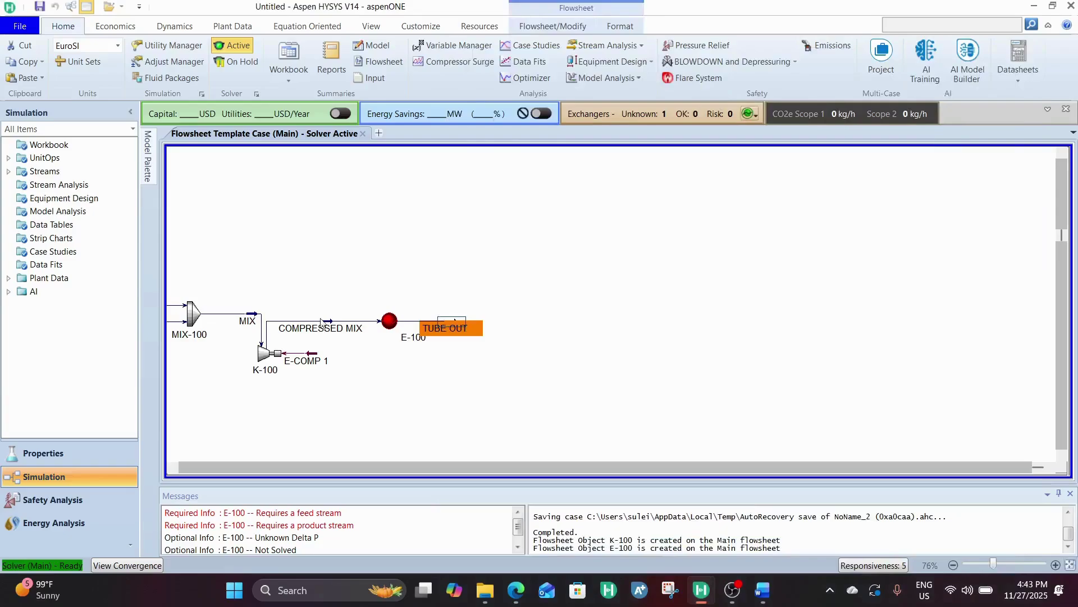
# Set the TUBE OUT pressure of heat exchanger E-100 to 15 bar and check the conditions of the TUBE OUT stream.
pyautogui.doubleClick(389, 321)
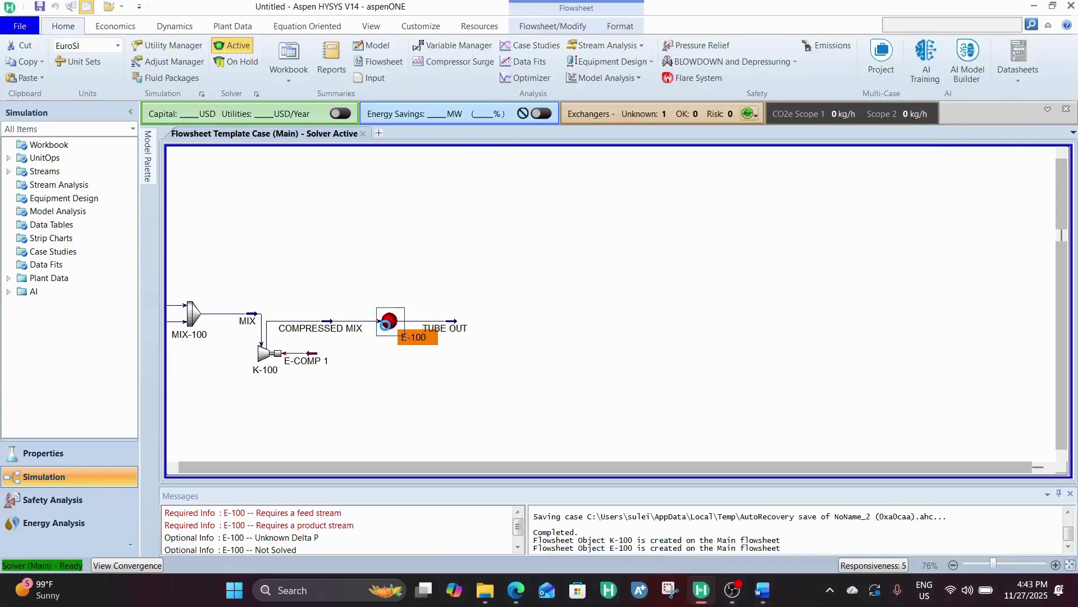
pyautogui.click(710, 251)
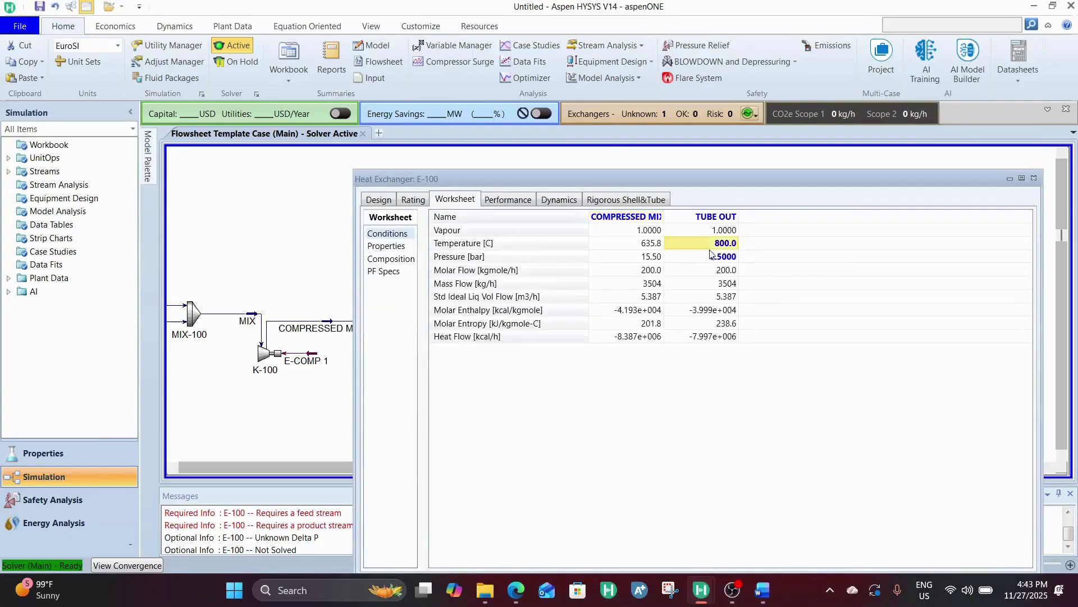
pyautogui.click(714, 256)
pyautogui.write('15')
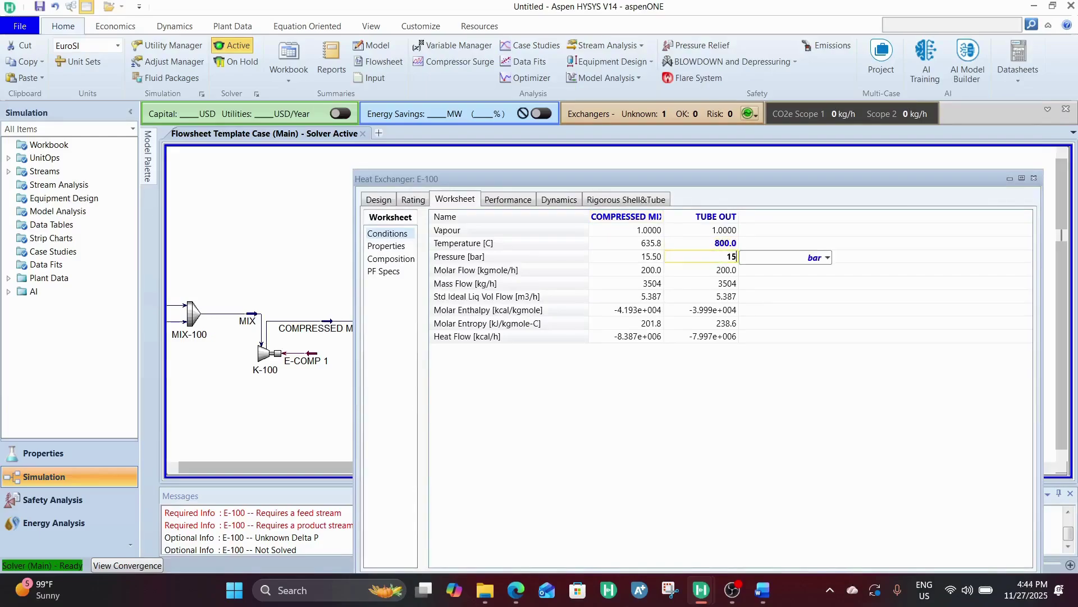
pyautogui.click(728, 284)
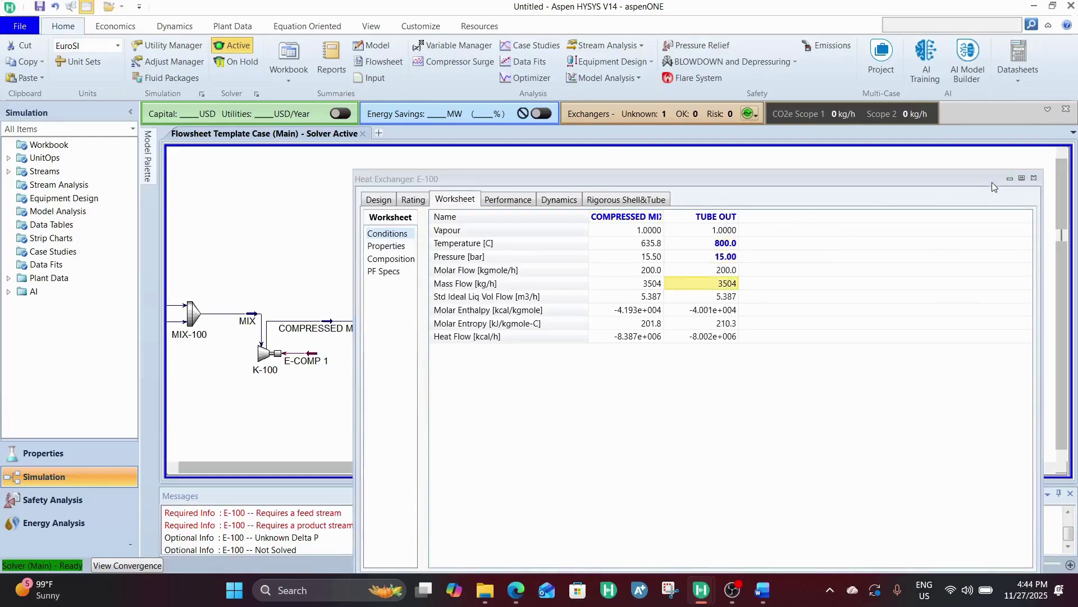
pyautogui.click(1034, 178)
pyautogui.doubleClick(454, 323)
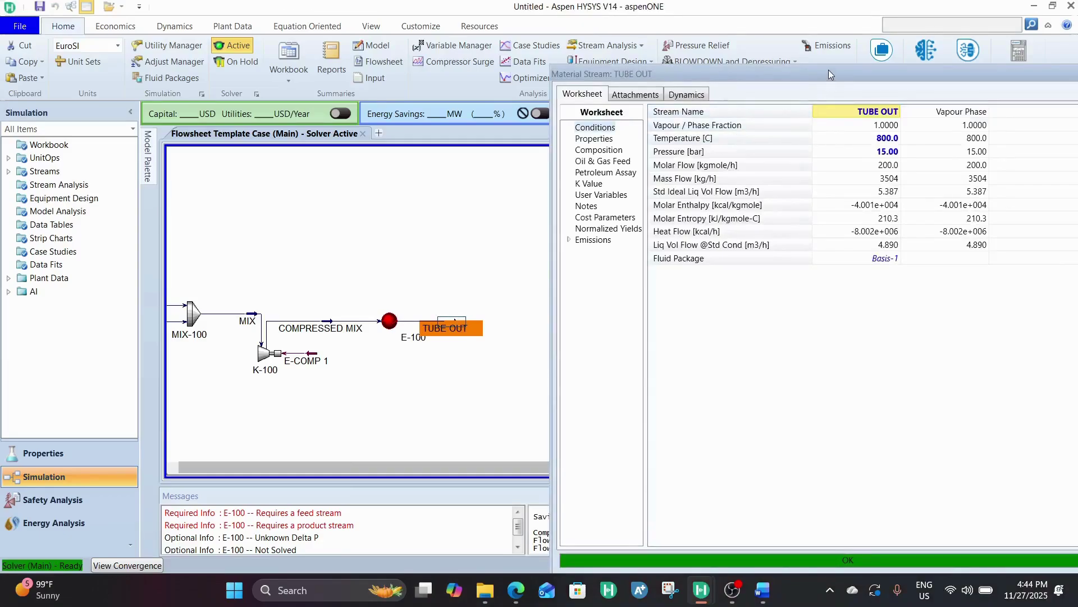
pyautogui.moveTo(828, 69); pyautogui.dragTo(605, 68)
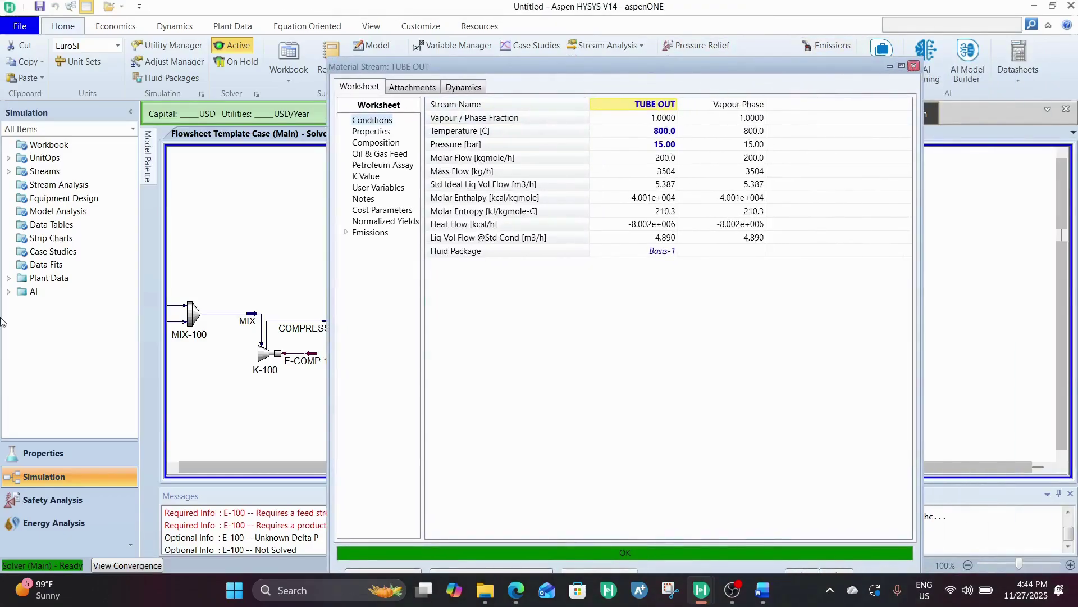
pyautogui.click(914, 66)
# Search the model palette for REACTOR and place a Conversion Reactor on the flowsheet beyond the TUBE OUT stream.
pyautogui.click(147, 160)
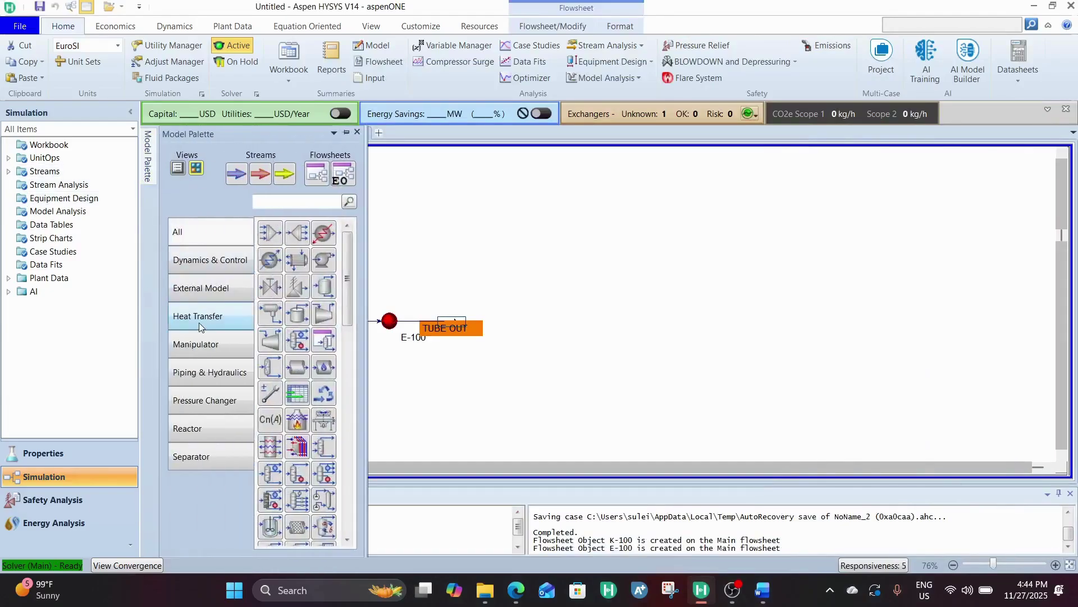
pyautogui.scroll(-1, 294, 308)
pyautogui.scroll(-6, 294, 307)
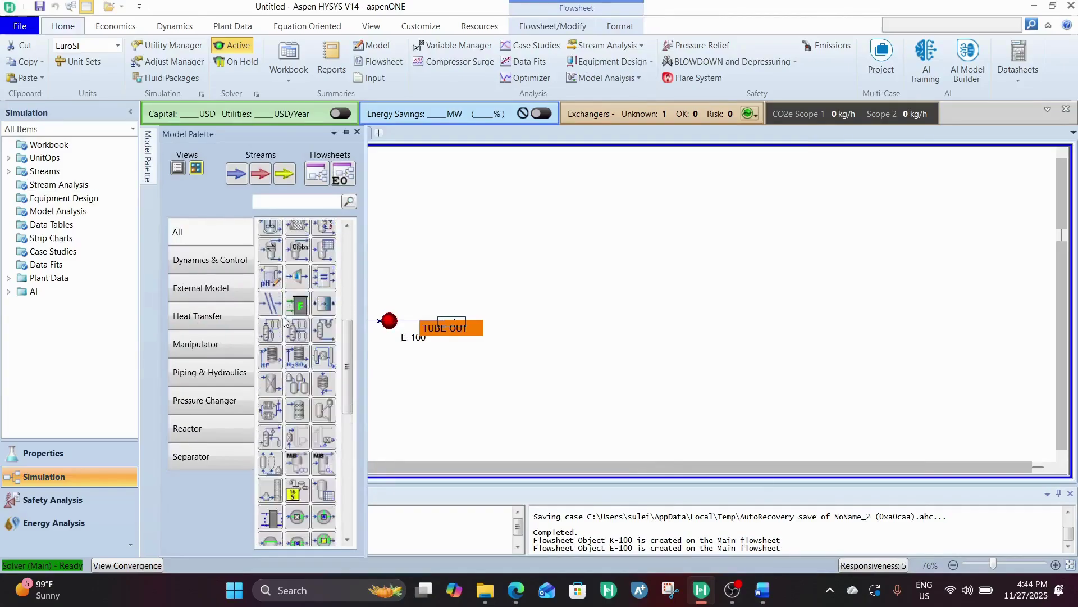
pyautogui.scroll(5, 286, 319)
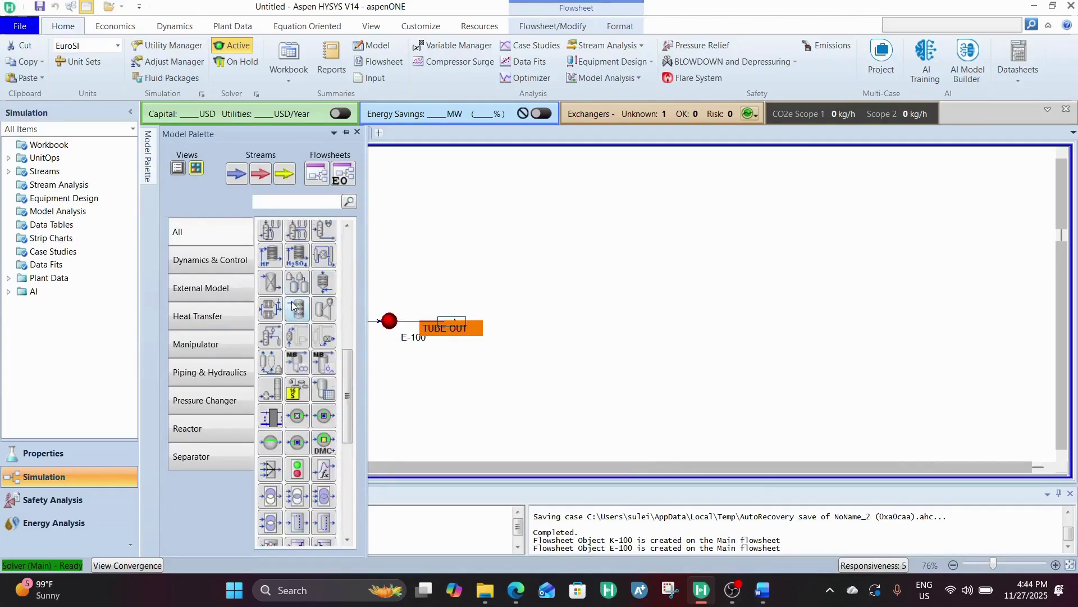
pyautogui.scroll(4, 292, 306)
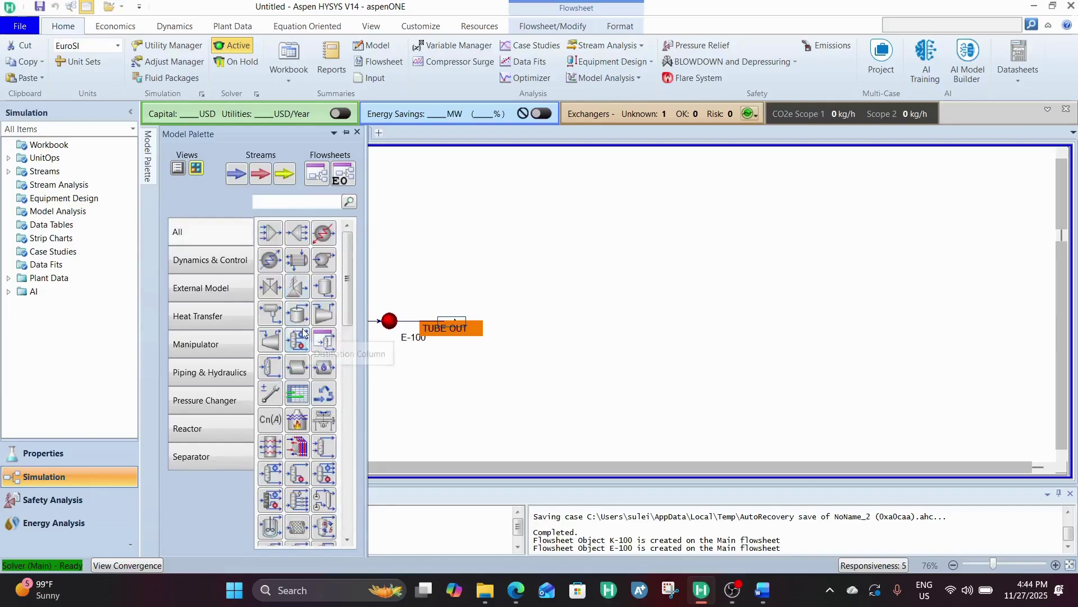
pyautogui.click(305, 203)
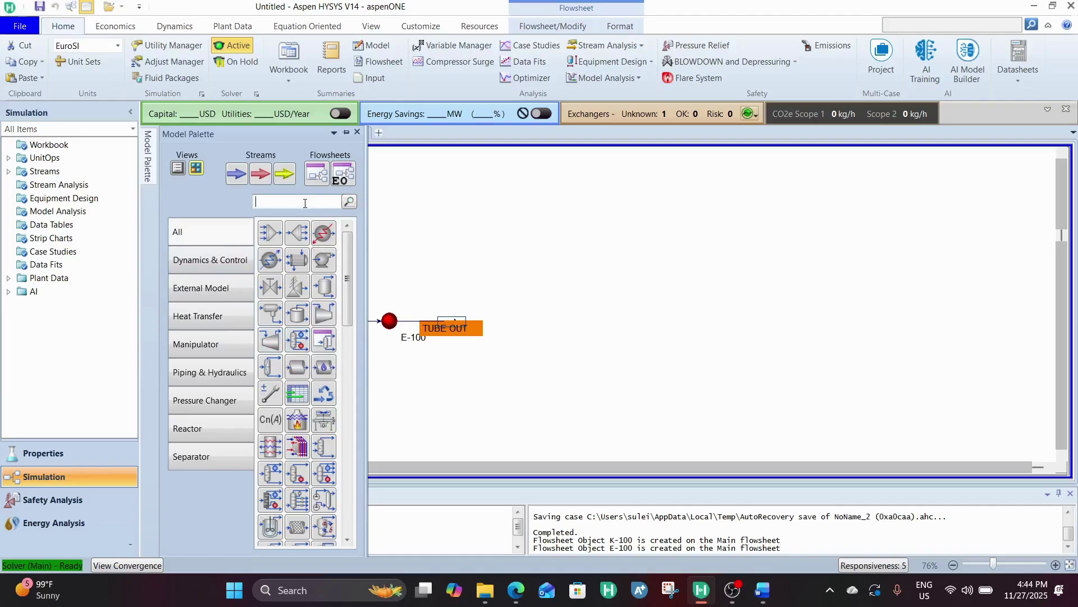
pyautogui.write('REACTOR')
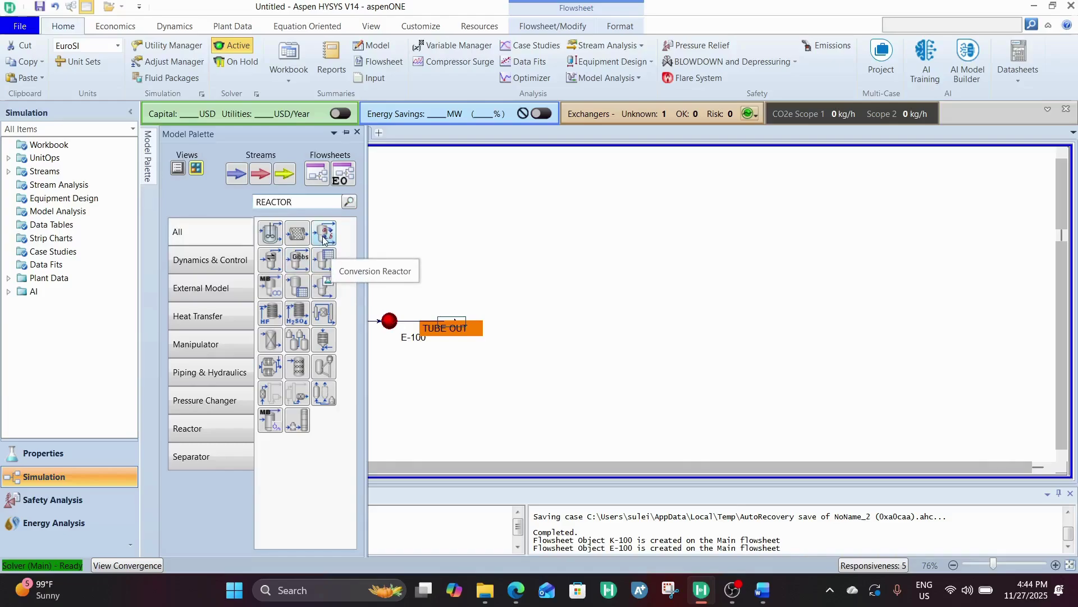
pyautogui.moveTo(324, 239); pyautogui.dragTo(528, 324)
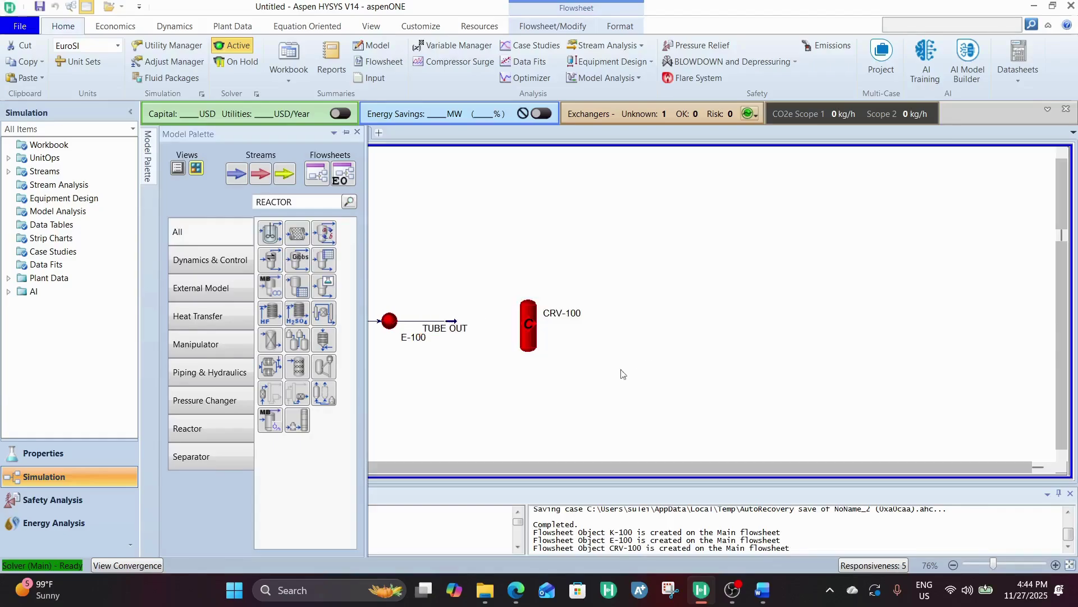
# Close the model palette and move the conversion reactor nearer to the end of the TUBE OUT stream.
pyautogui.press('F4')
pyautogui.moveTo(504, 338); pyautogui.dragTo(503, 339)
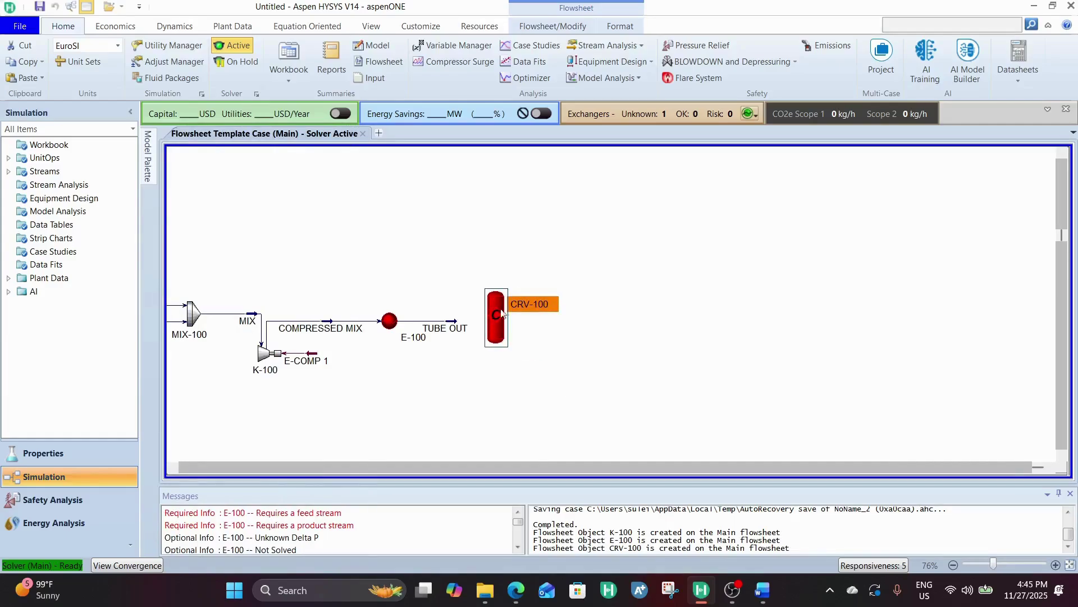
pyautogui.moveTo(499, 321); pyautogui.dragTo(505, 335)
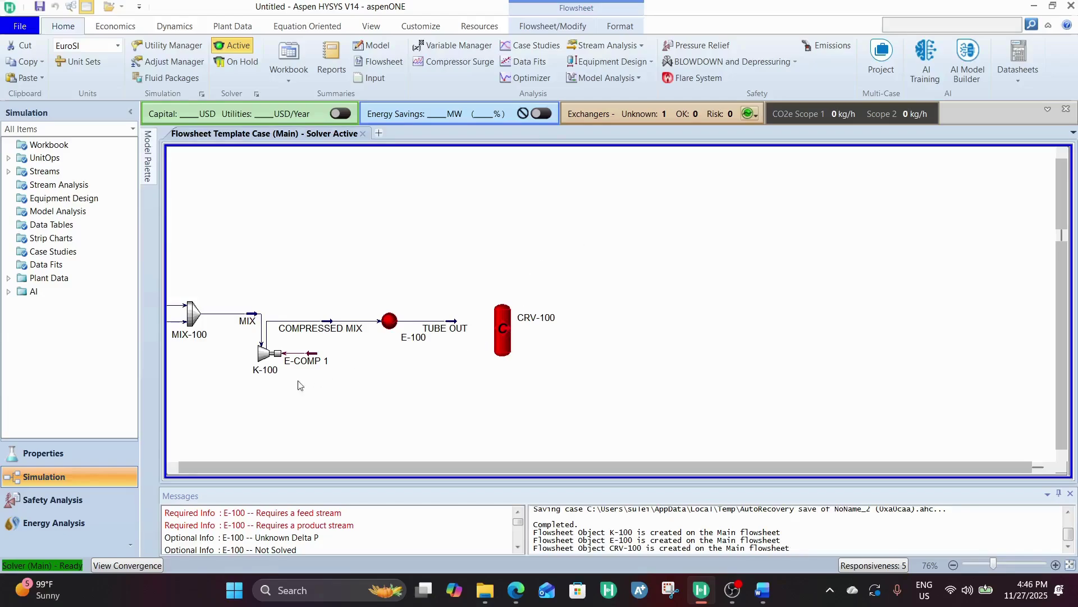
# Go to the reactions in the Properties environment and create a new reaction set.
pyautogui.click(84, 452)
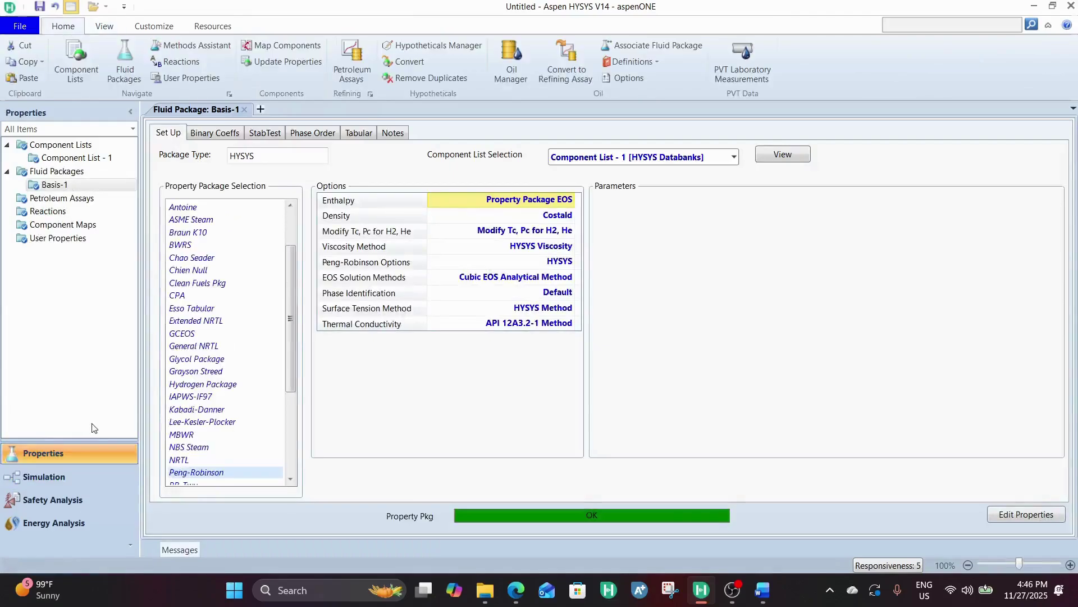
pyautogui.click(66, 146)
pyautogui.click(61, 171)
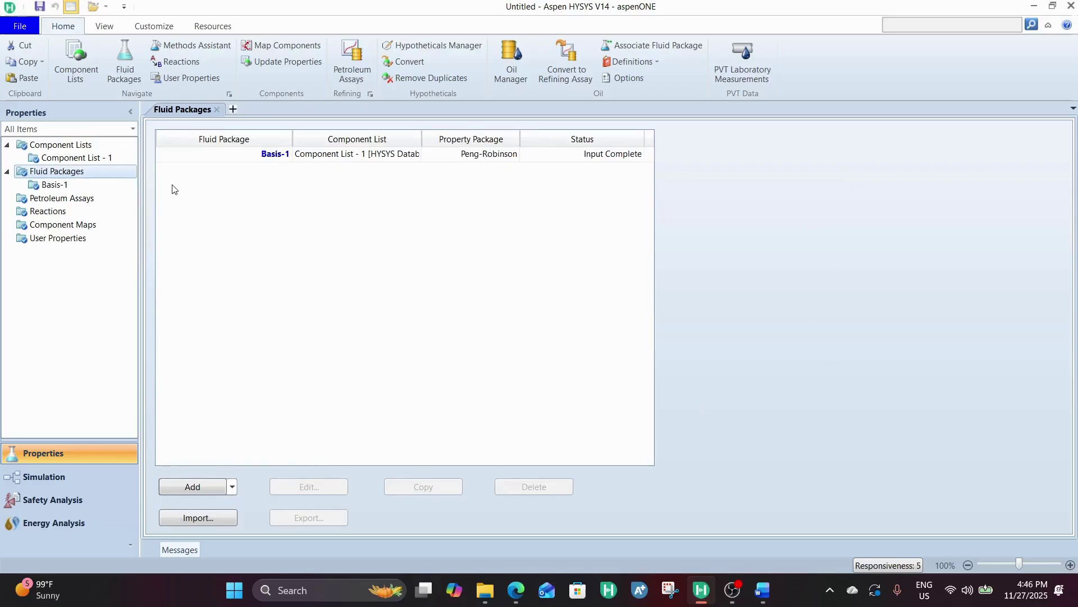
pyautogui.click(63, 211)
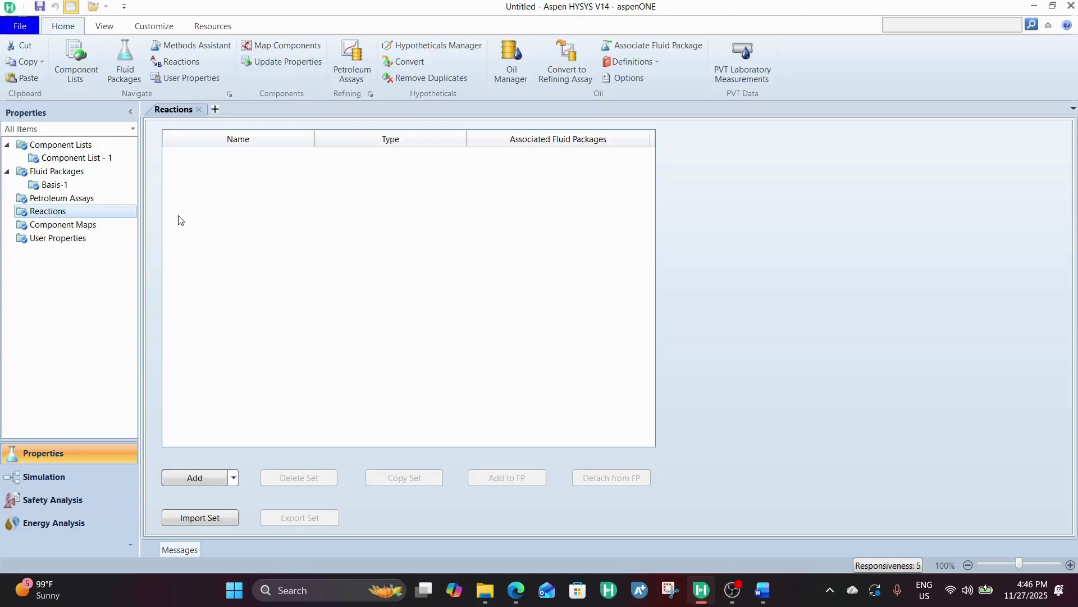
pyautogui.click(210, 484)
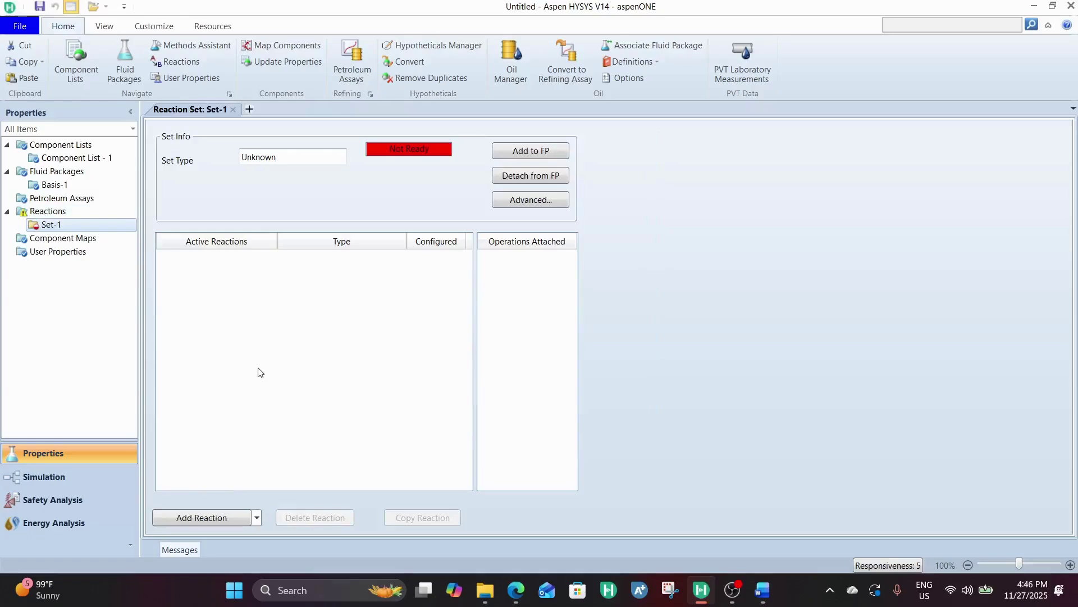
pyautogui.click(312, 155)
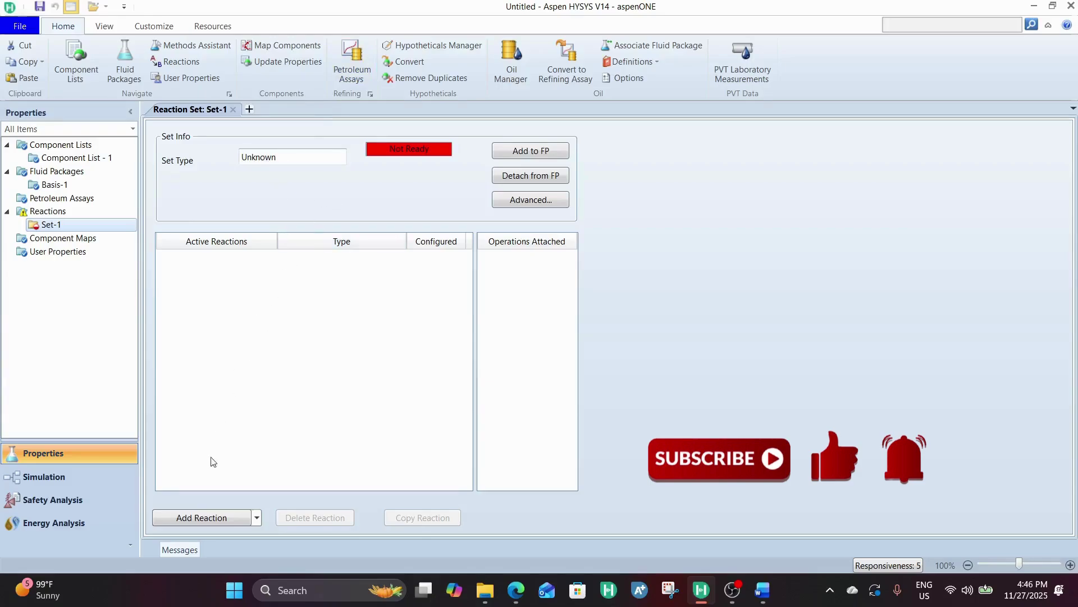
# Add a Hysys Conversion reaction to the reaction set and attach the set to the Basis-1 fluid package.
pyautogui.click(218, 518)
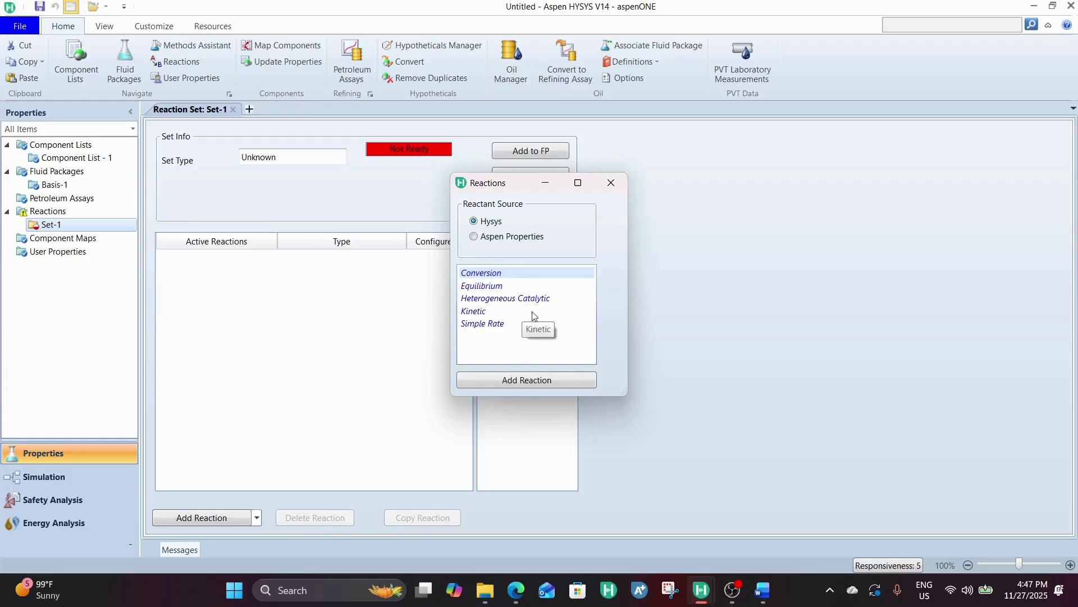
pyautogui.click(519, 378)
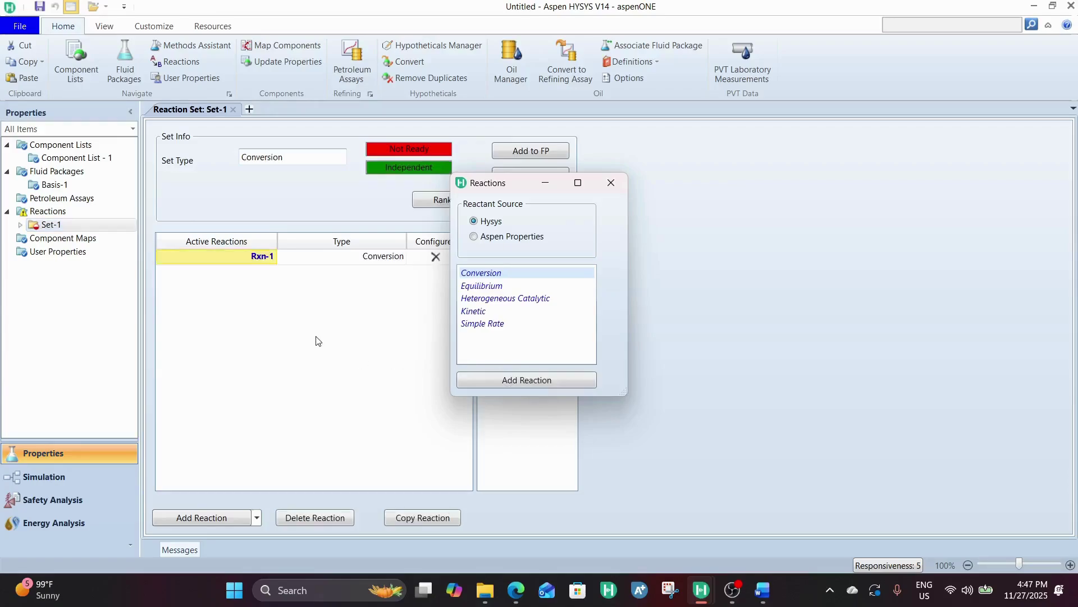
pyautogui.click(609, 183)
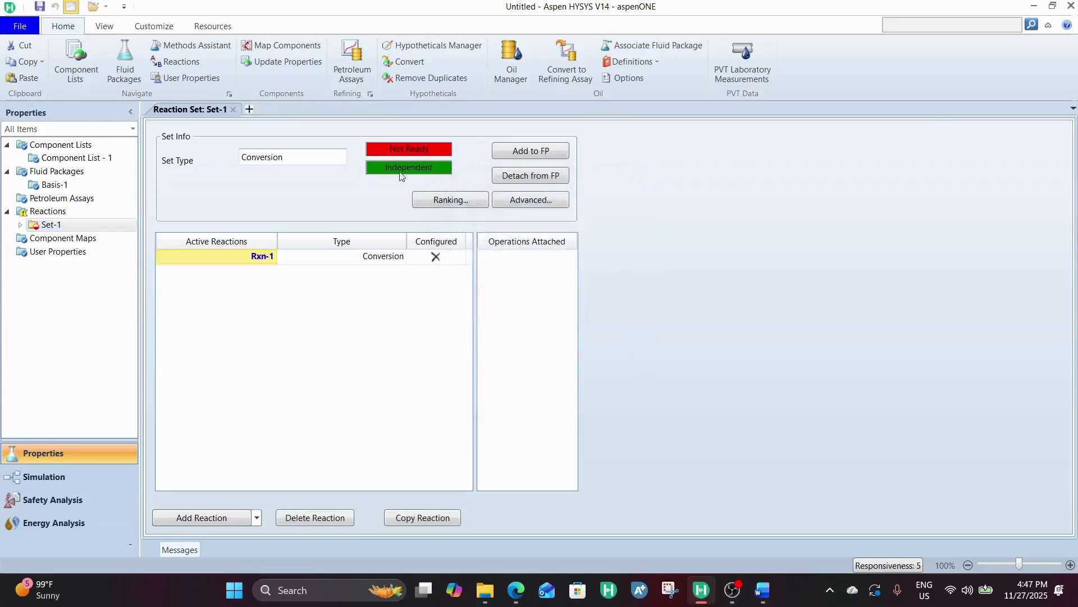
pyautogui.click(545, 151)
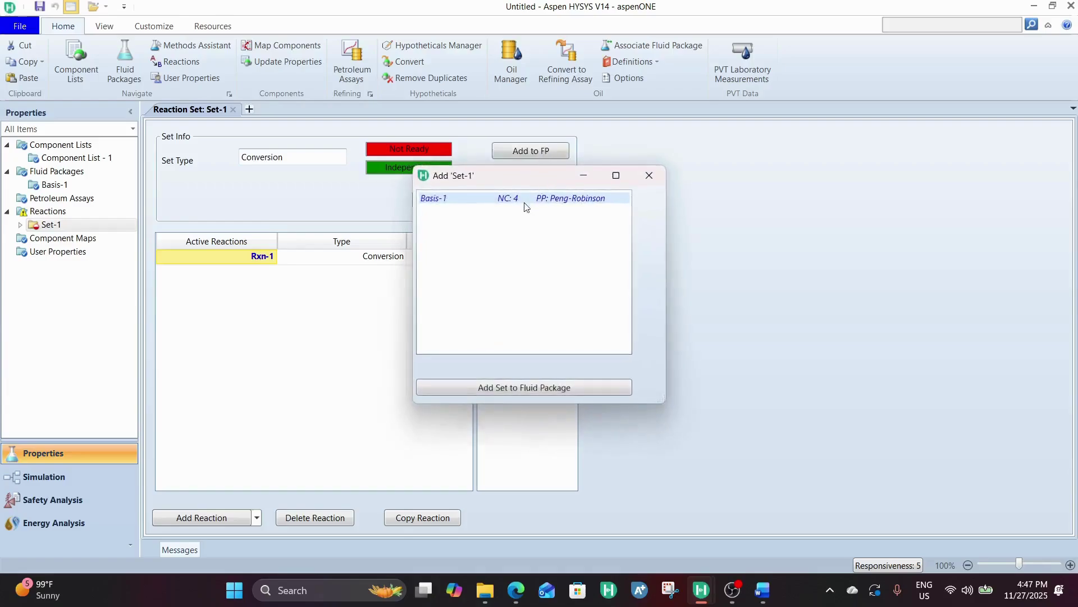
pyautogui.click(534, 388)
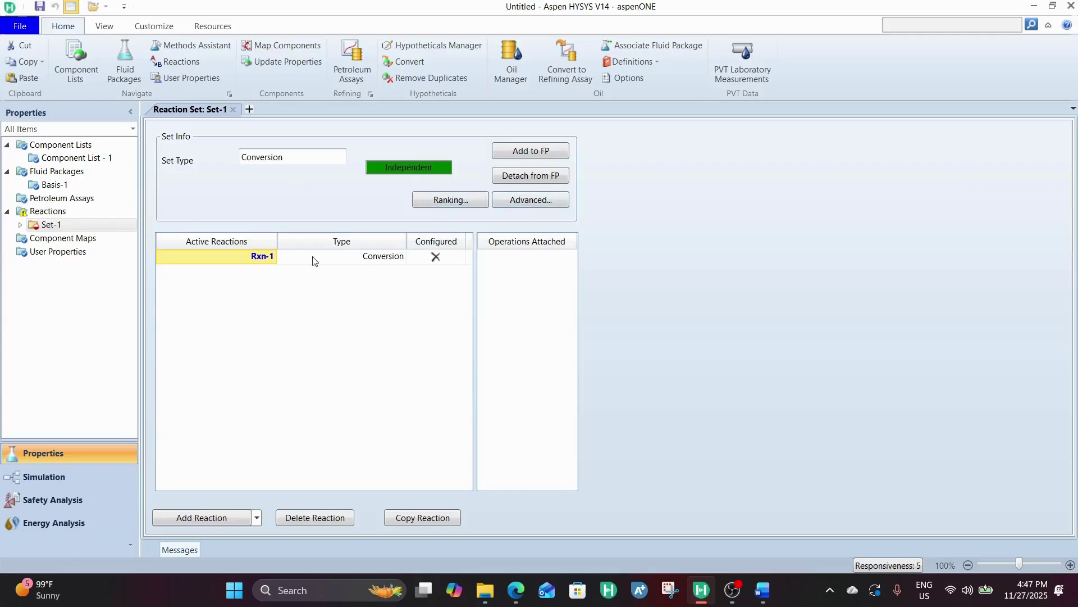
# Rename the conversion reaction in the reaction set as SMR REACTION.
pyautogui.doubleClick(267, 260)
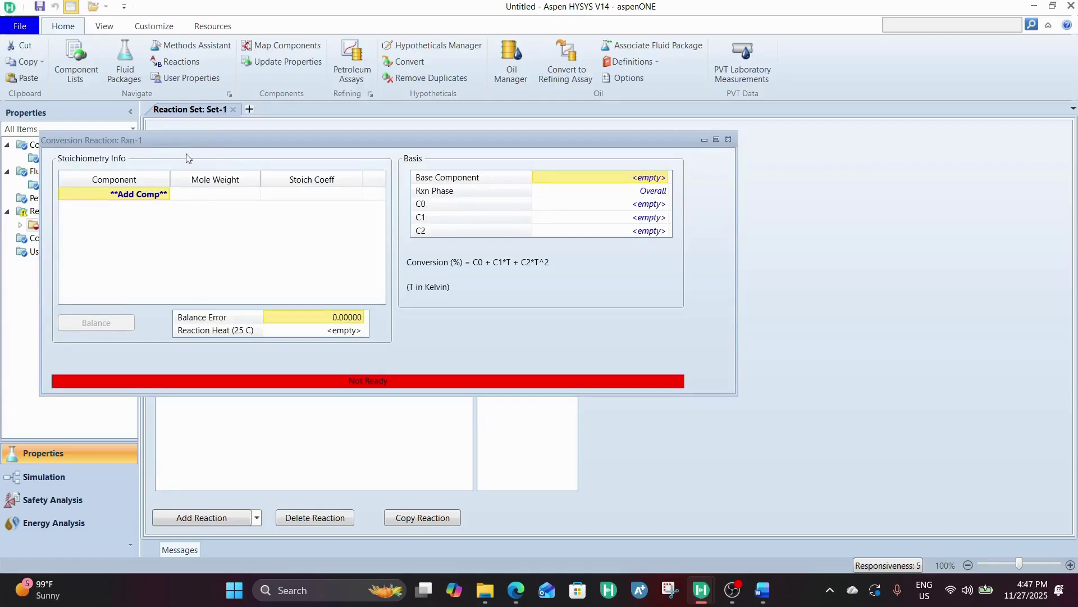
pyautogui.click(729, 141)
pyautogui.click(242, 257)
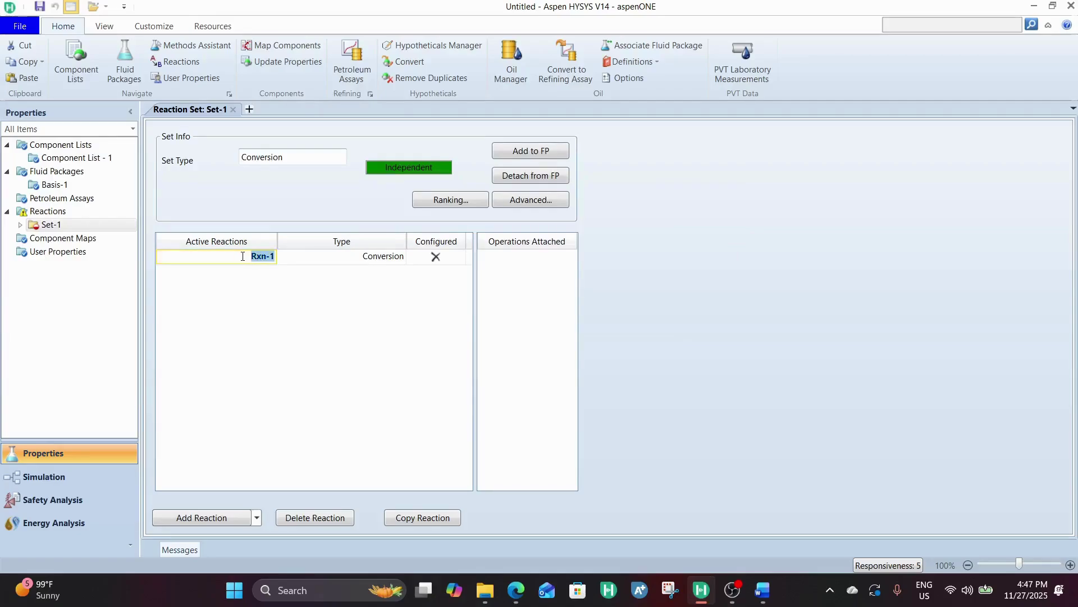
pyautogui.write('SMR REACTION')
pyautogui.click(360, 260)
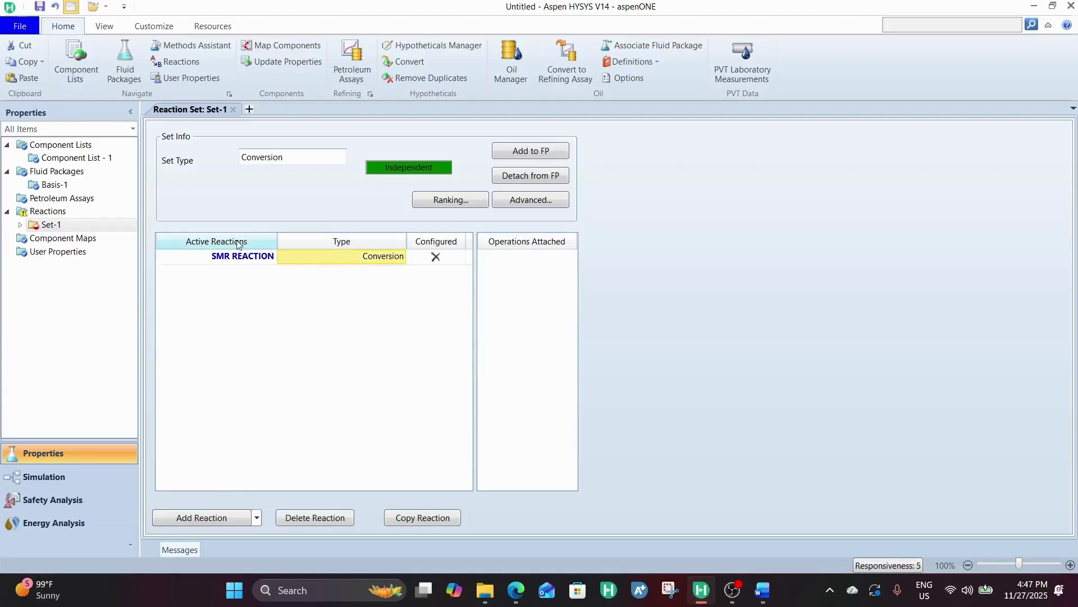
# Add Methane, H2O, Hydrogen and CO as components in the stoichiometry of SMR REACTION.
pyautogui.doubleClick(256, 260)
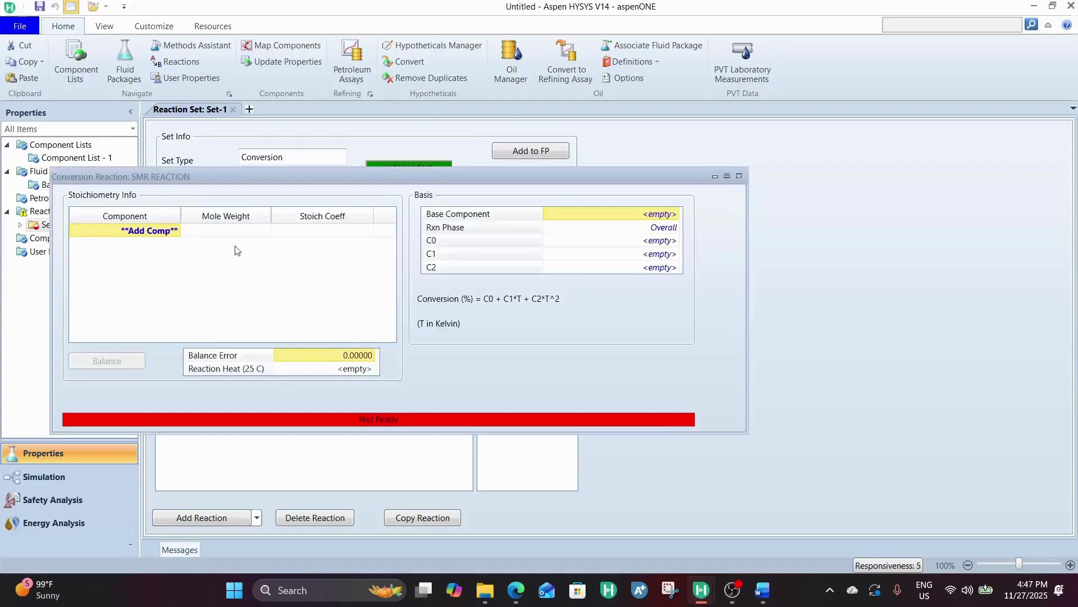
pyautogui.click(177, 231)
pyautogui.click(175, 230)
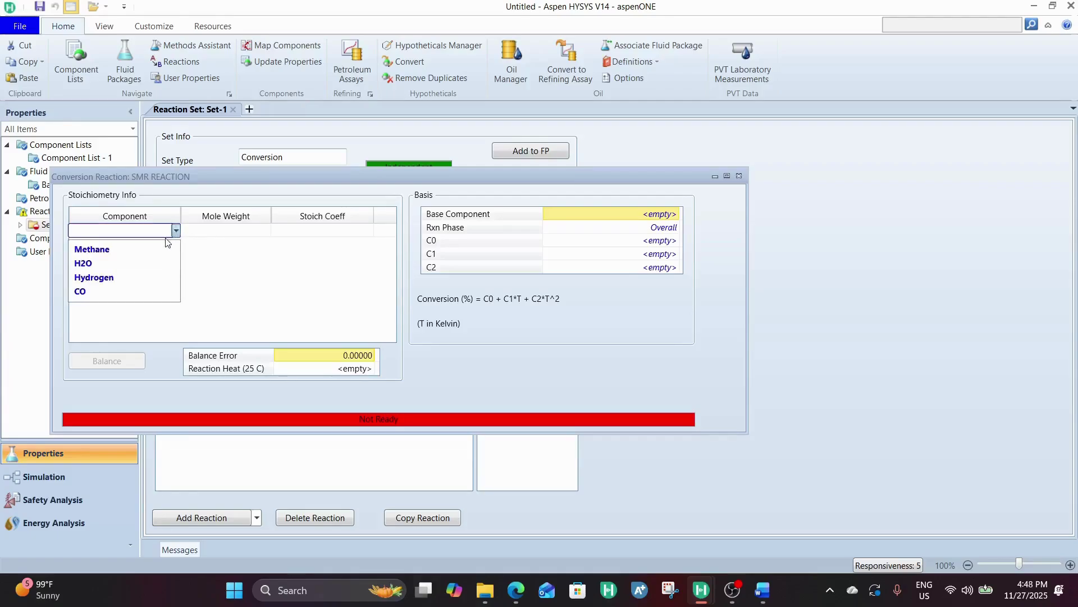
pyautogui.click(139, 253)
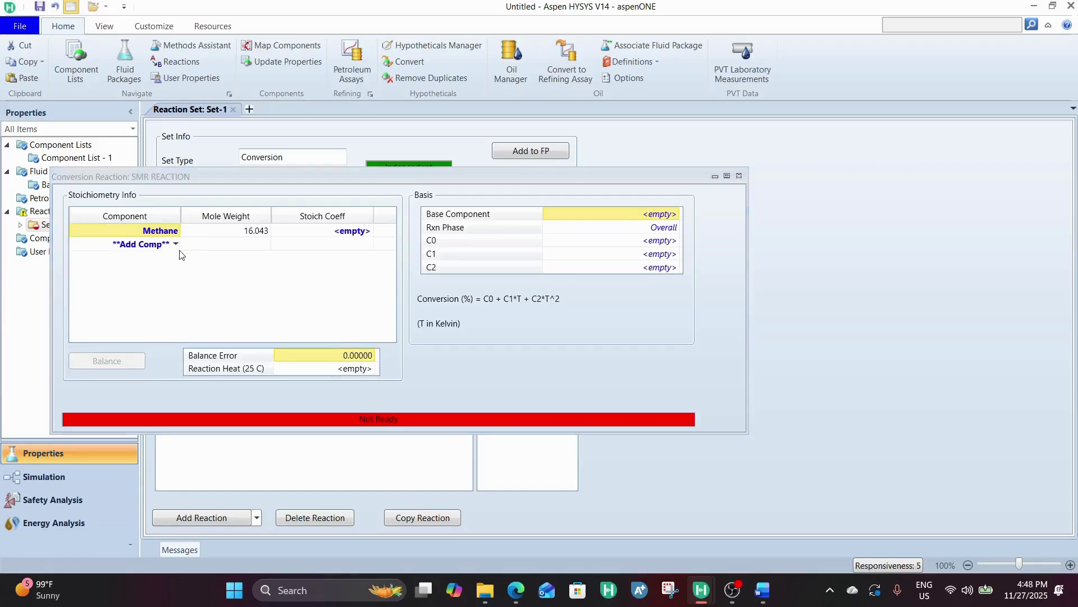
pyautogui.click(177, 244)
pyautogui.click(176, 243)
pyautogui.click(167, 263)
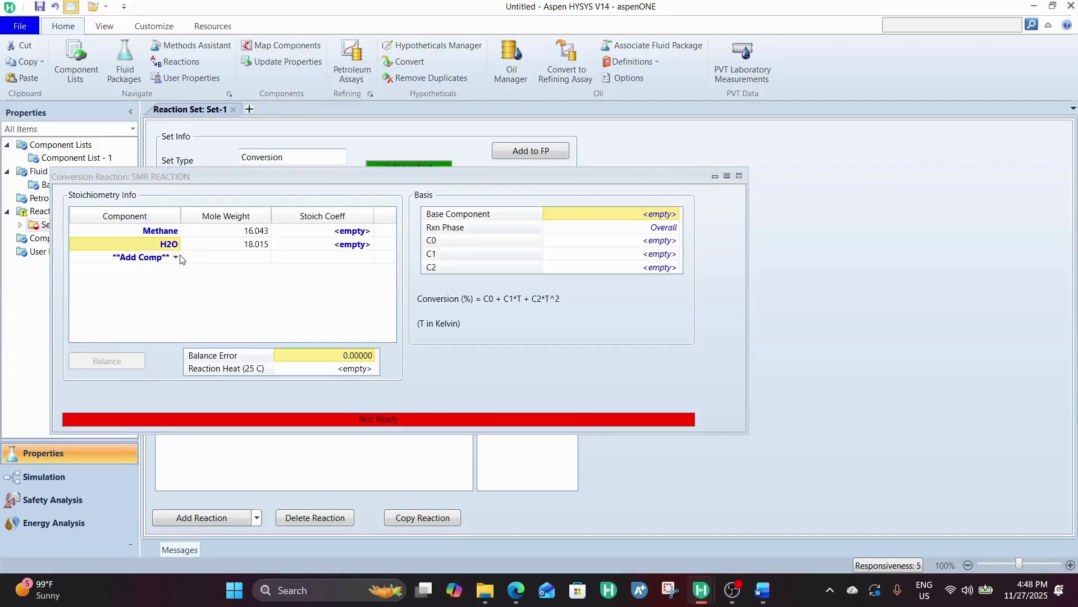
pyautogui.click(178, 257)
pyautogui.click(176, 257)
pyautogui.click(127, 275)
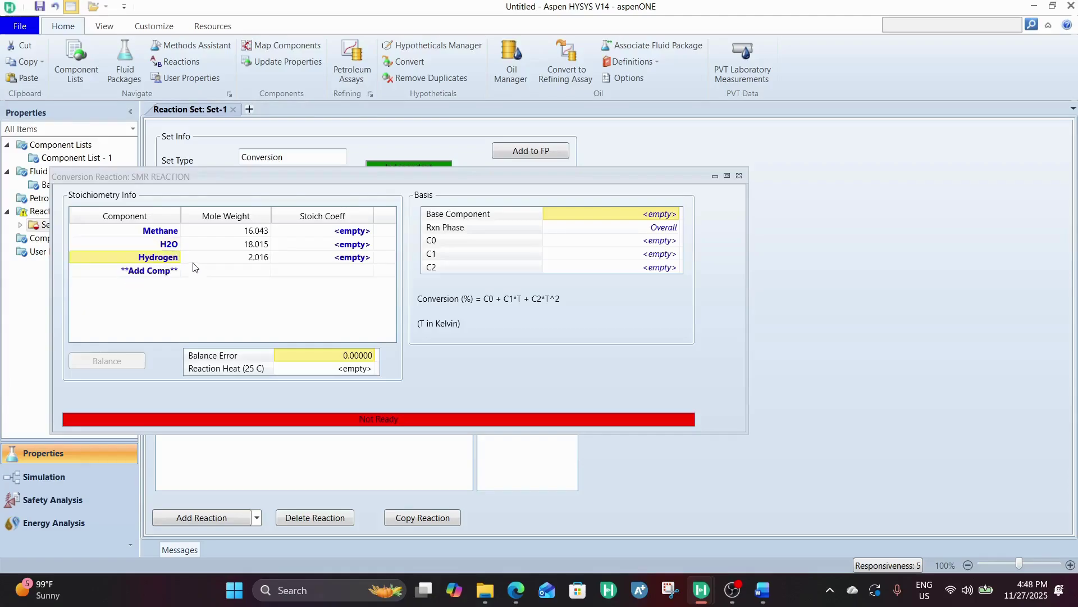
pyautogui.click(179, 271)
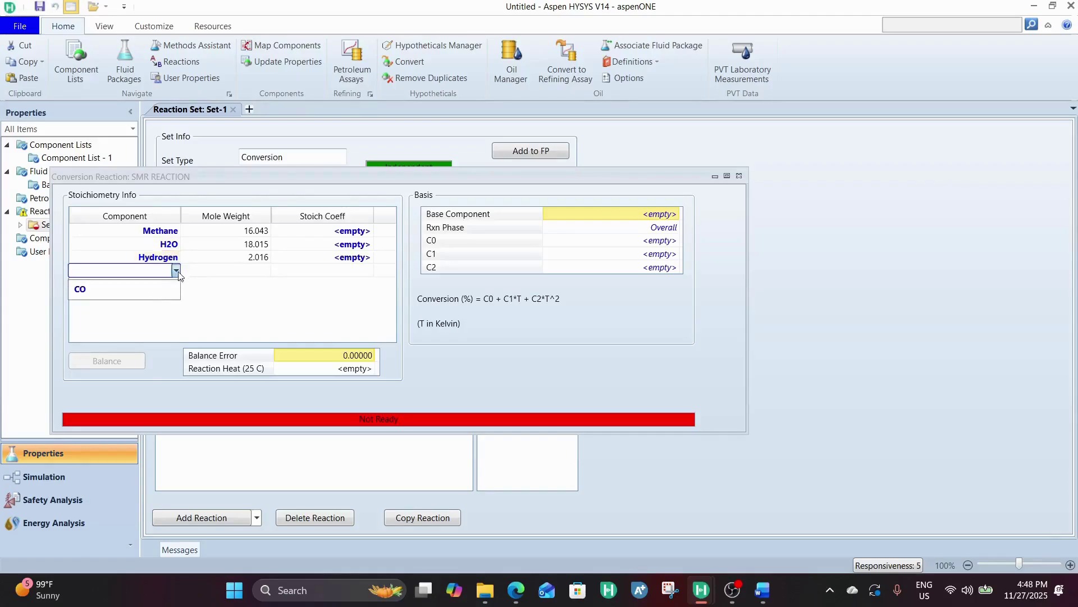
pyautogui.click(133, 289)
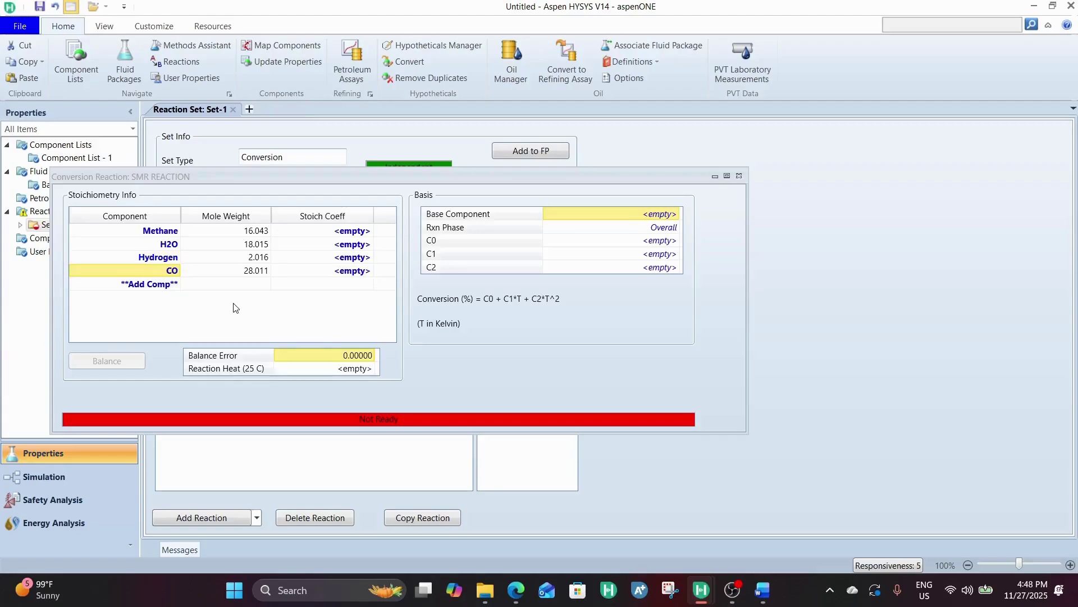
# Try to choose the base component of SMR REACTION.
pyautogui.click(649, 218)
pyautogui.click(648, 217)
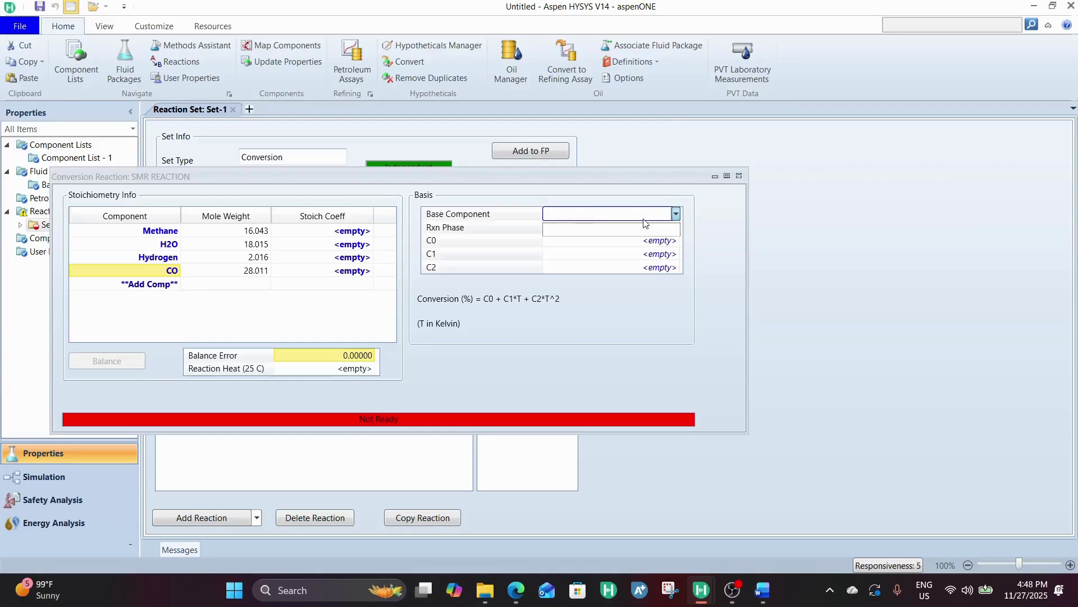
pyautogui.click(645, 224)
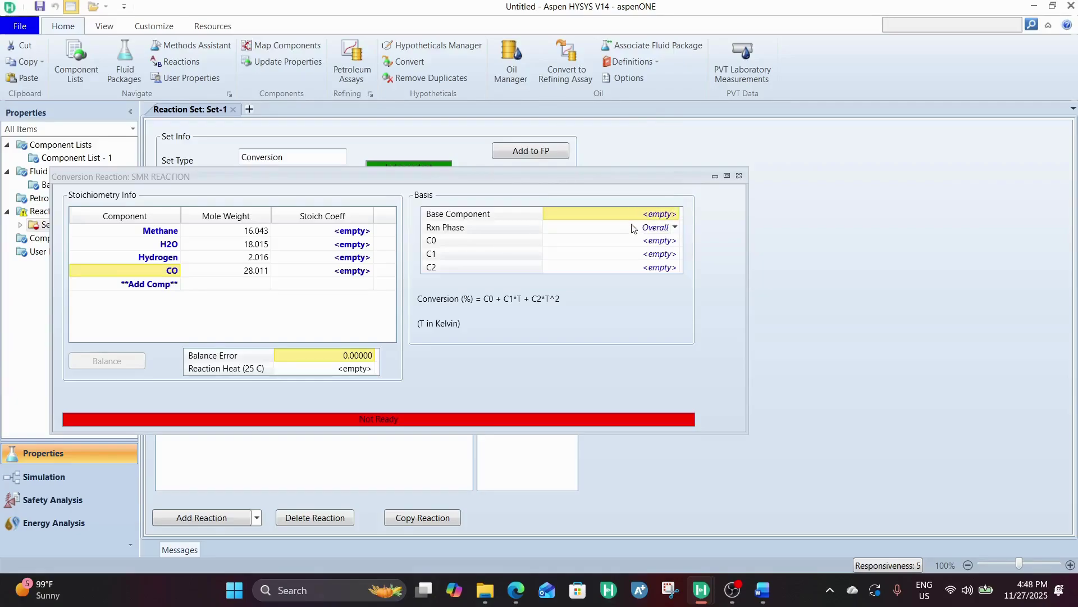
pyautogui.click(678, 214)
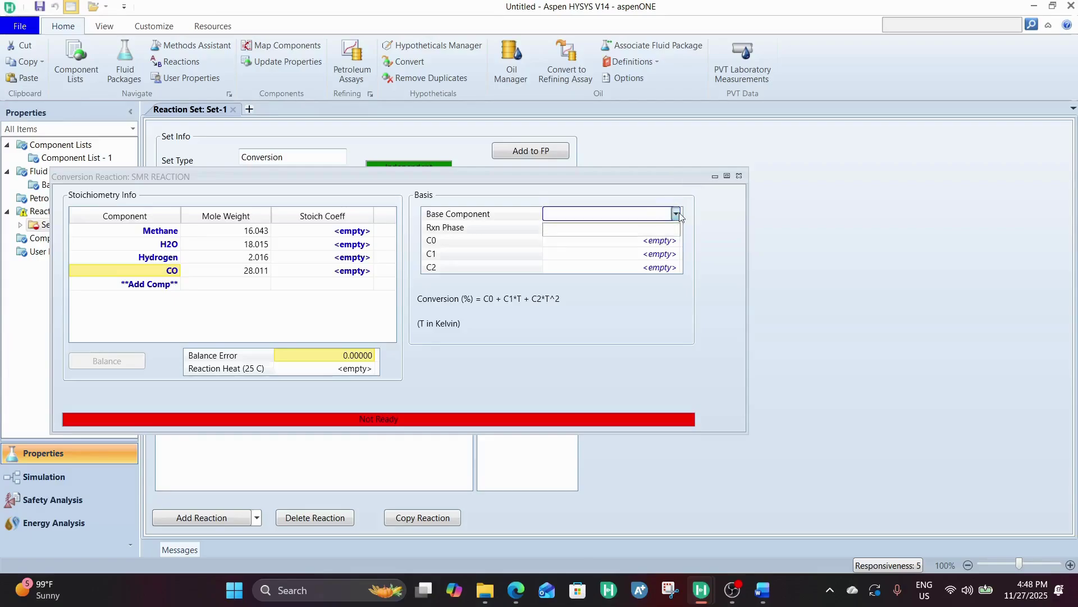
pyautogui.click(275, 259)
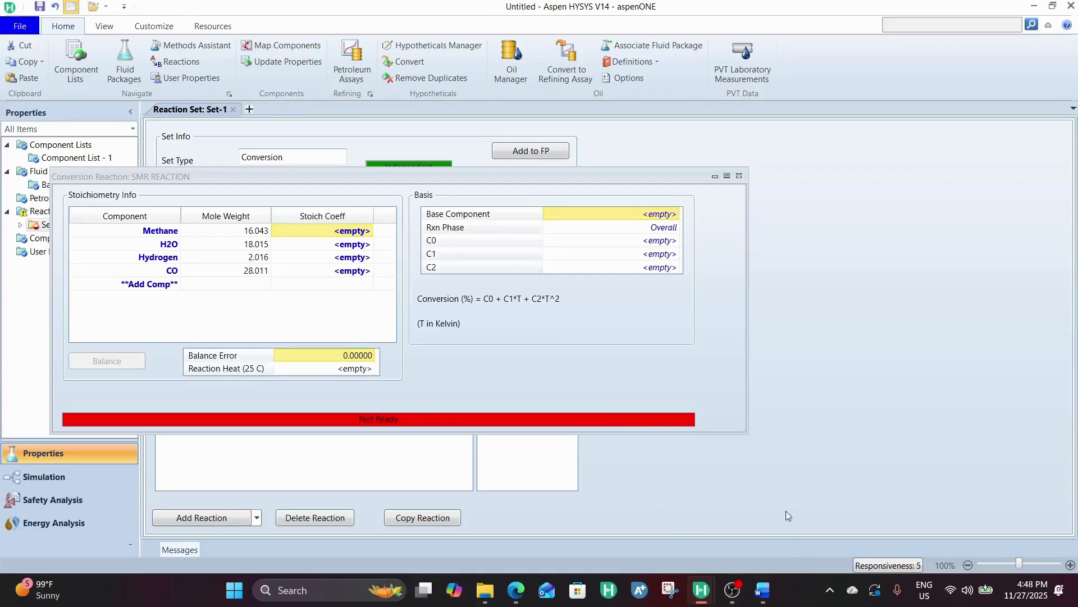
# Switch to the DESIGN MISSION document in Word and consult the reactor setup for the SMR reaction's stoichiometric coefficients and methane conversion.
pyautogui.click(763, 590)
pyautogui.scroll(-3, 550, 369)
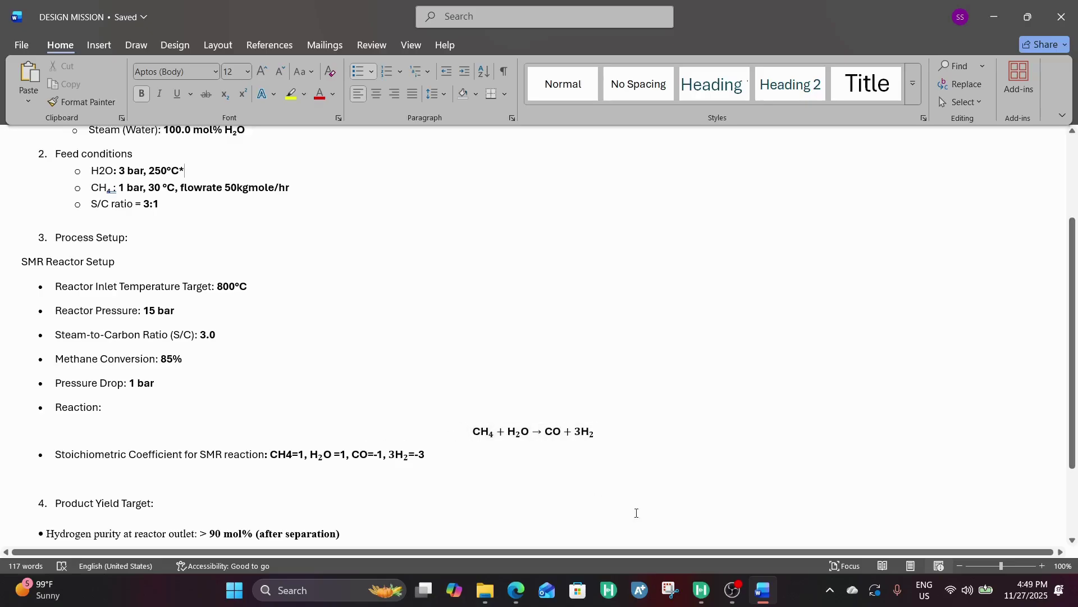
pyautogui.moveTo(733, 589)
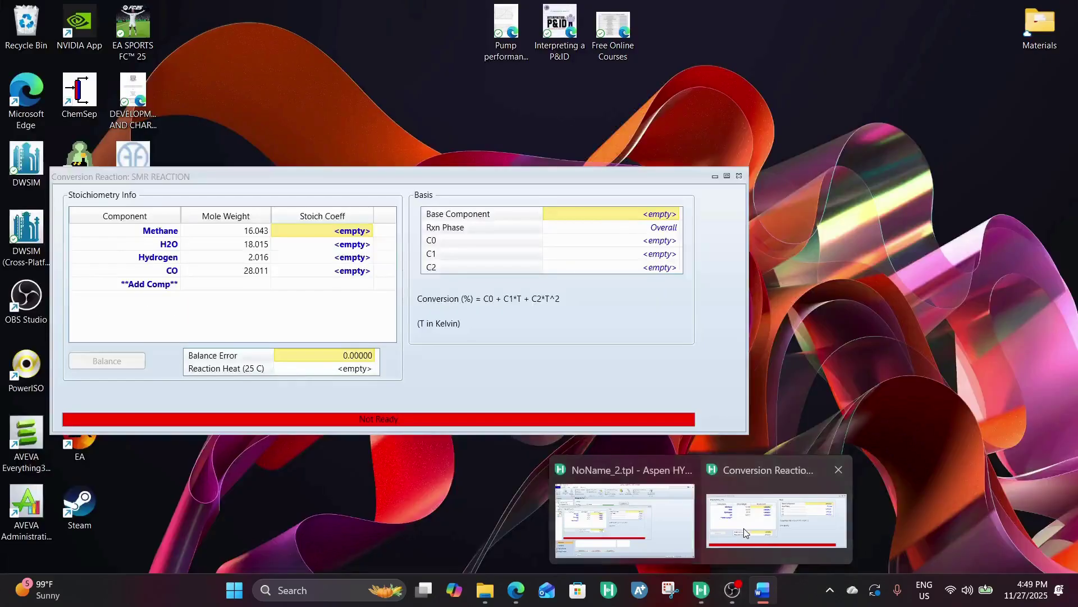
# Return to SMR REACTION in Aspen HYSYS and set the stoichiometric coefficients to 1 for Methane, 1 for H2O and -3 for Hydrogen.
pyautogui.click(730, 520)
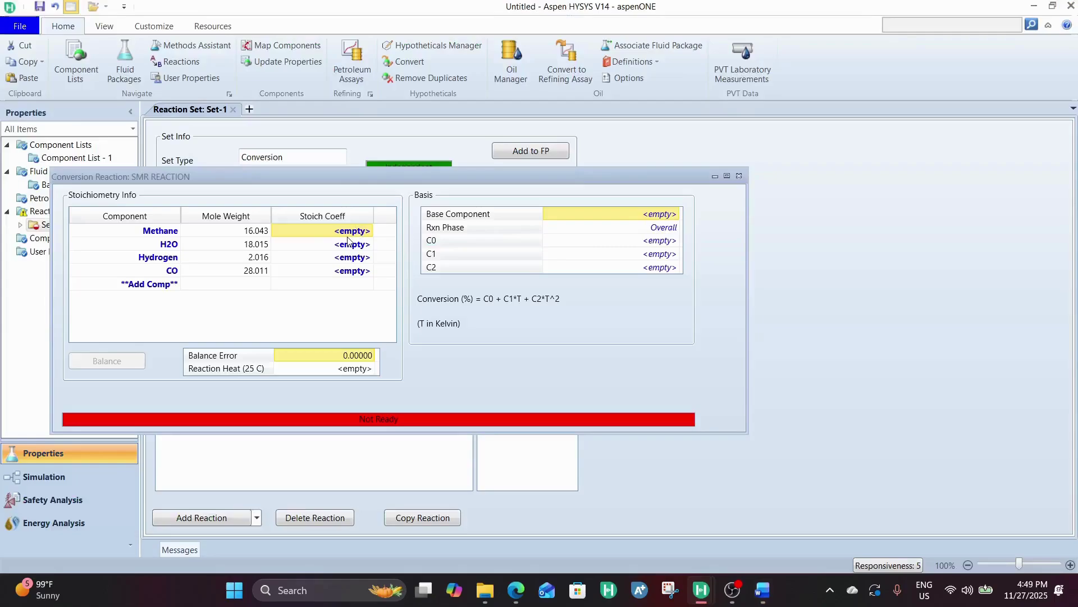
pyautogui.write('1')
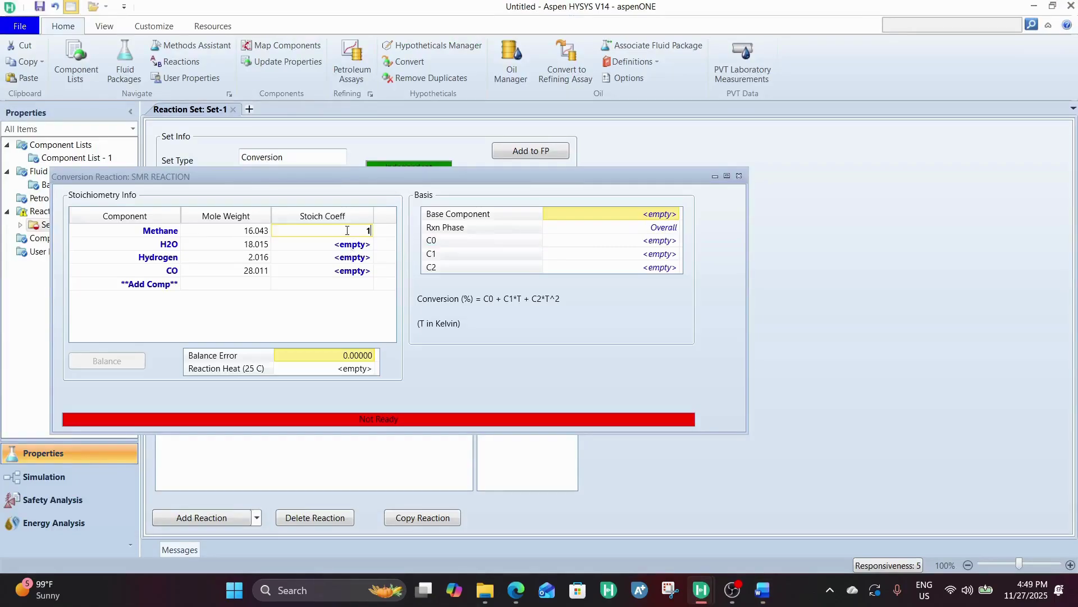
pyautogui.click(352, 249)
pyautogui.write('1')
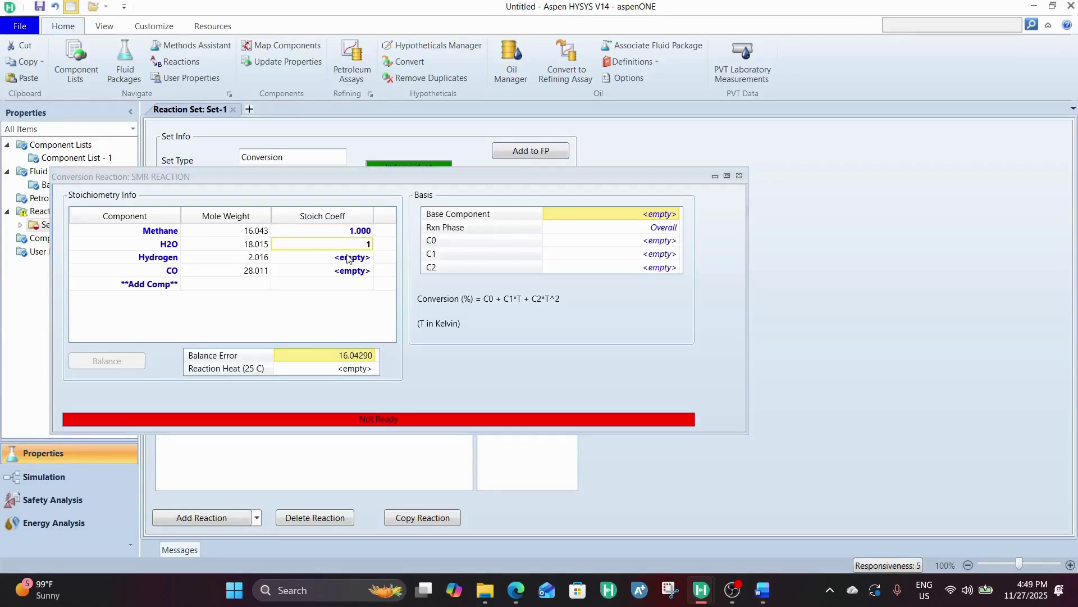
pyautogui.click(348, 258)
pyautogui.write('-3')
pyautogui.click(335, 275)
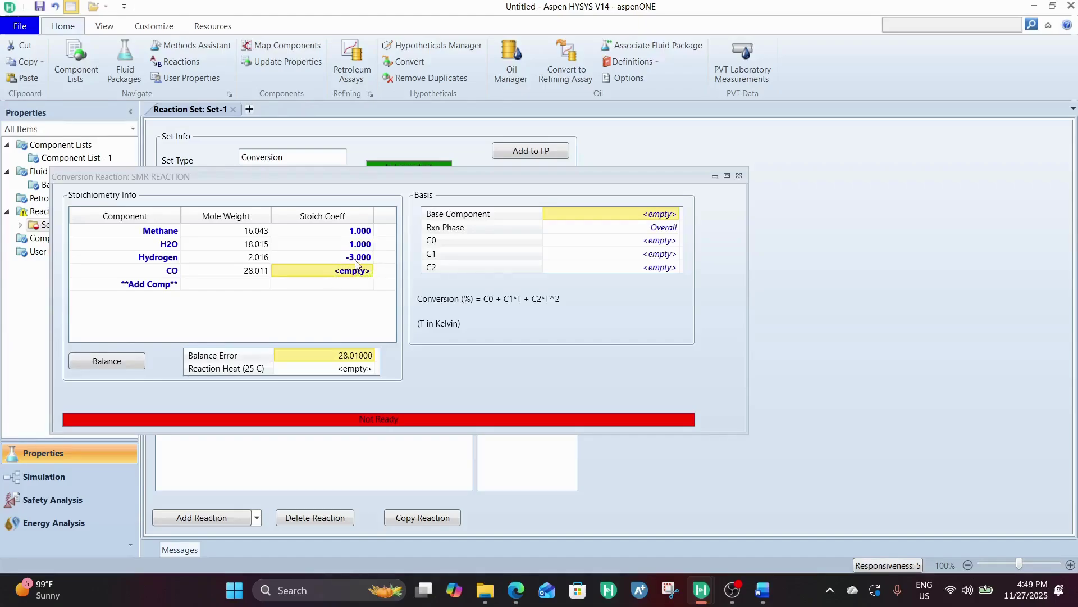
# Set the stoichiometric coefficient of CO to -1 and check it against the Hydrogen coefficient.
pyautogui.click(355, 260)
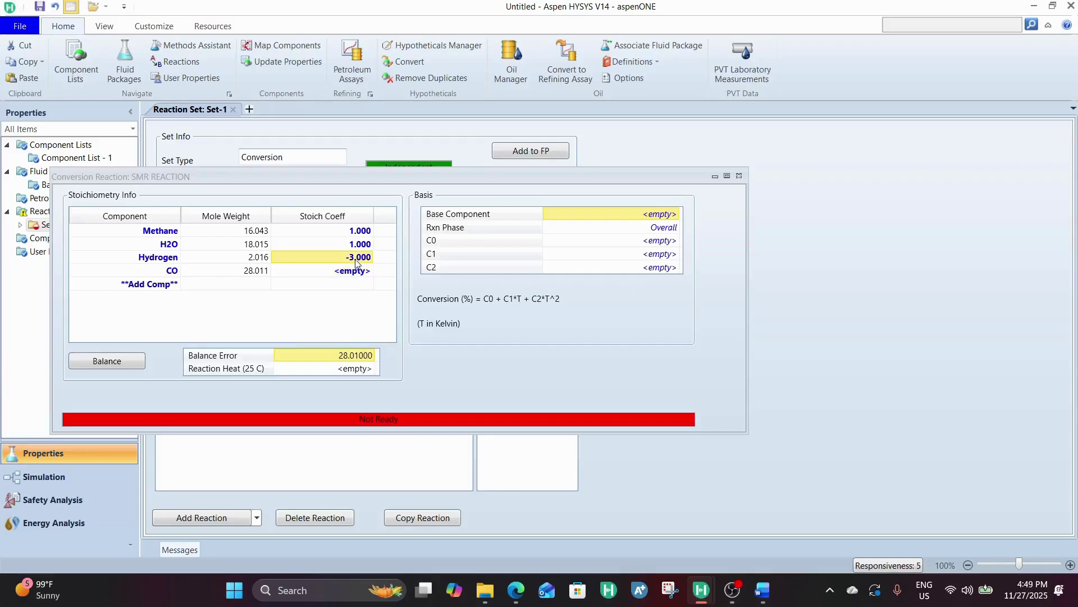
pyautogui.click(345, 273)
pyautogui.write('1')
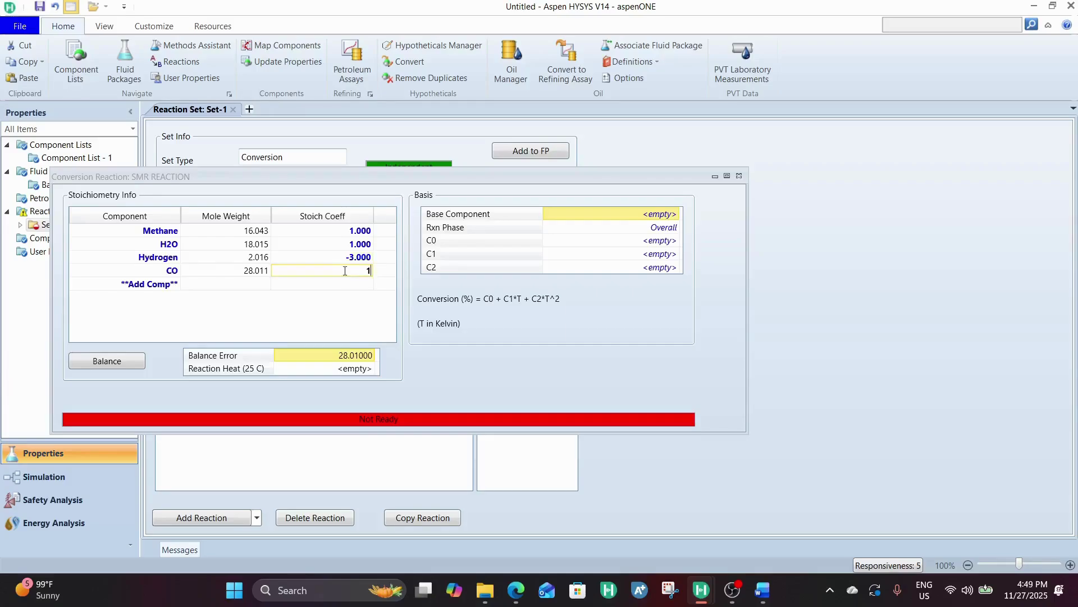
pyautogui.press('BackSpace')
pyautogui.write('-1')
pyautogui.click(347, 256)
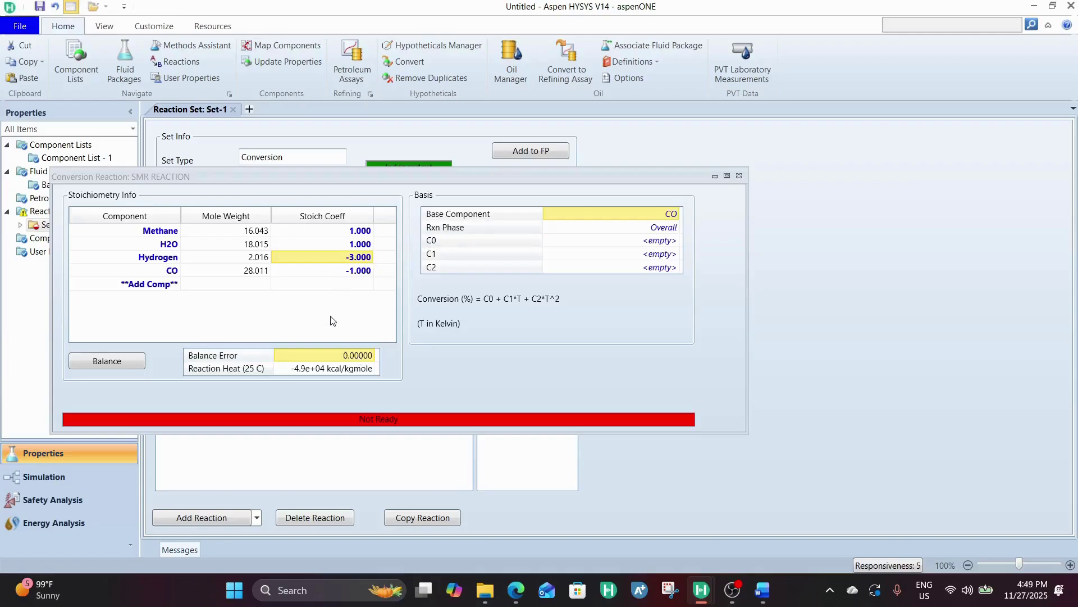
pyautogui.click(359, 272)
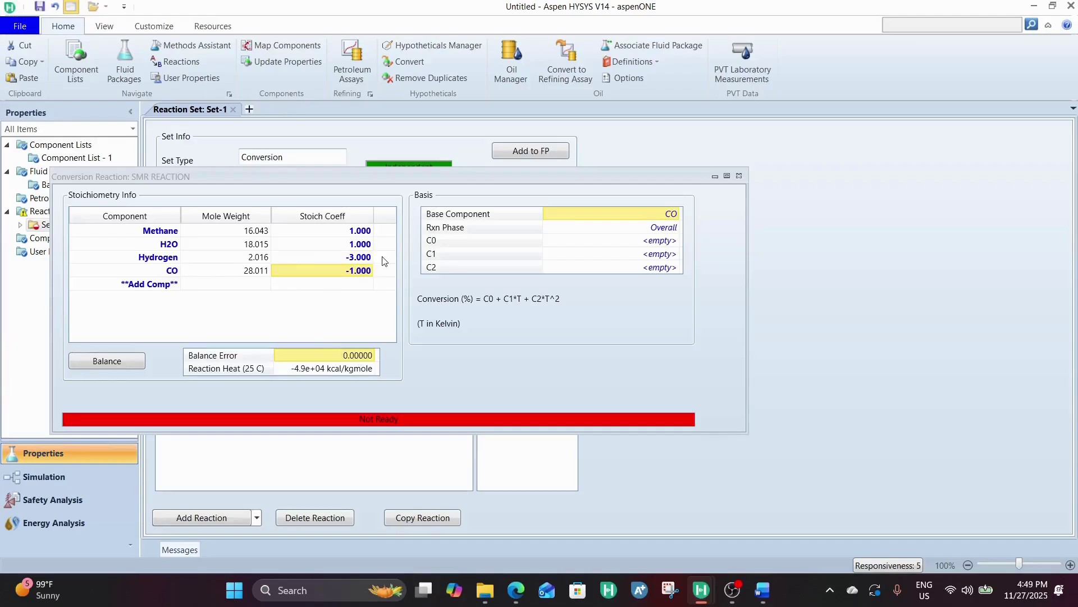
pyautogui.click(351, 258)
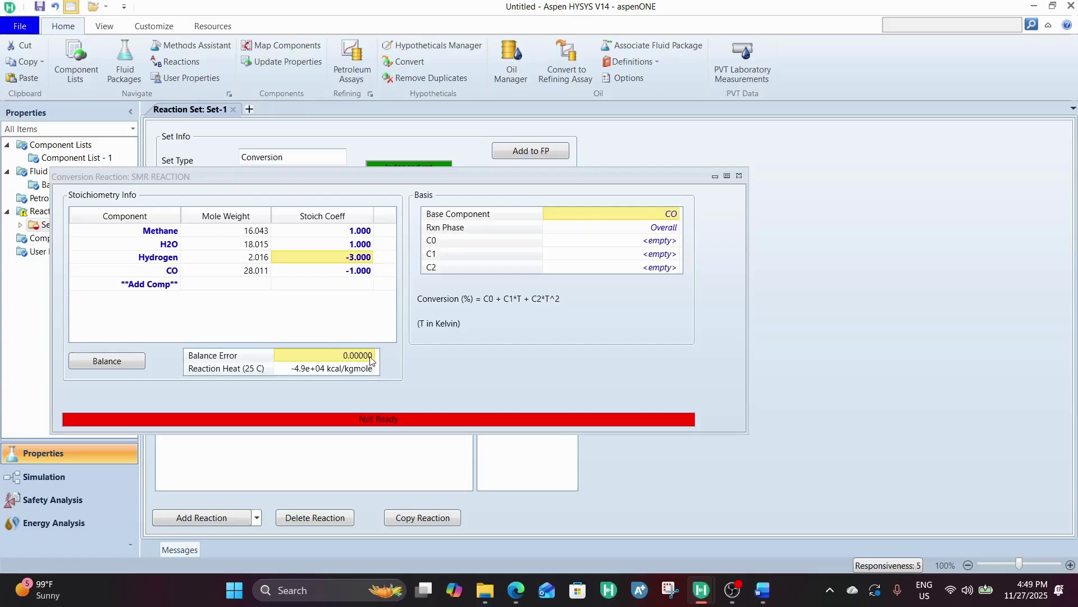
pyautogui.click(348, 273)
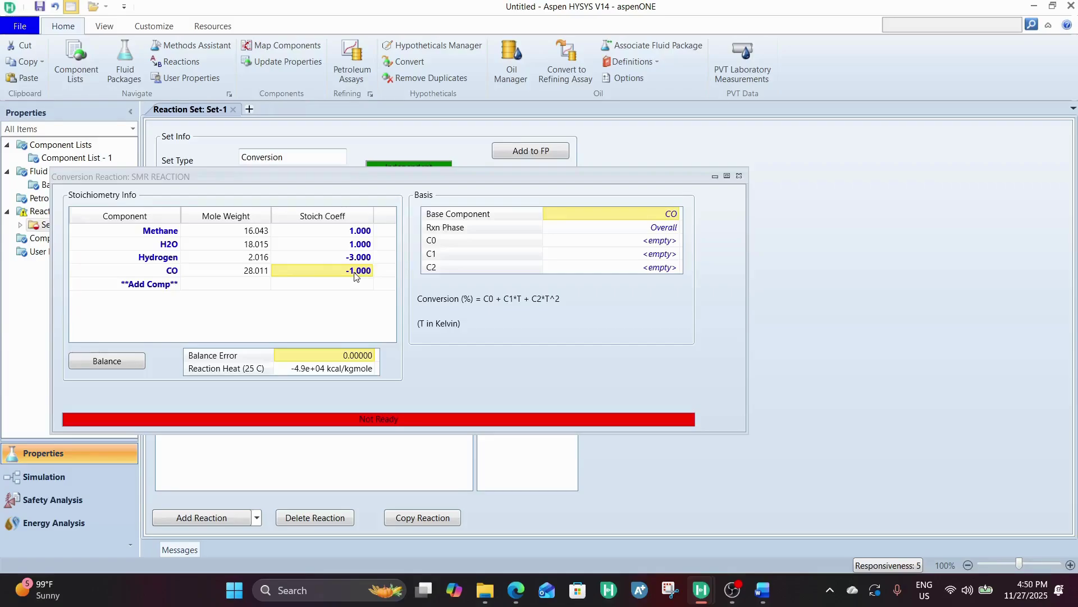
# Try a Methane coefficient of 3 to test the reaction balance, and set it back to 1.
pyautogui.click(352, 236)
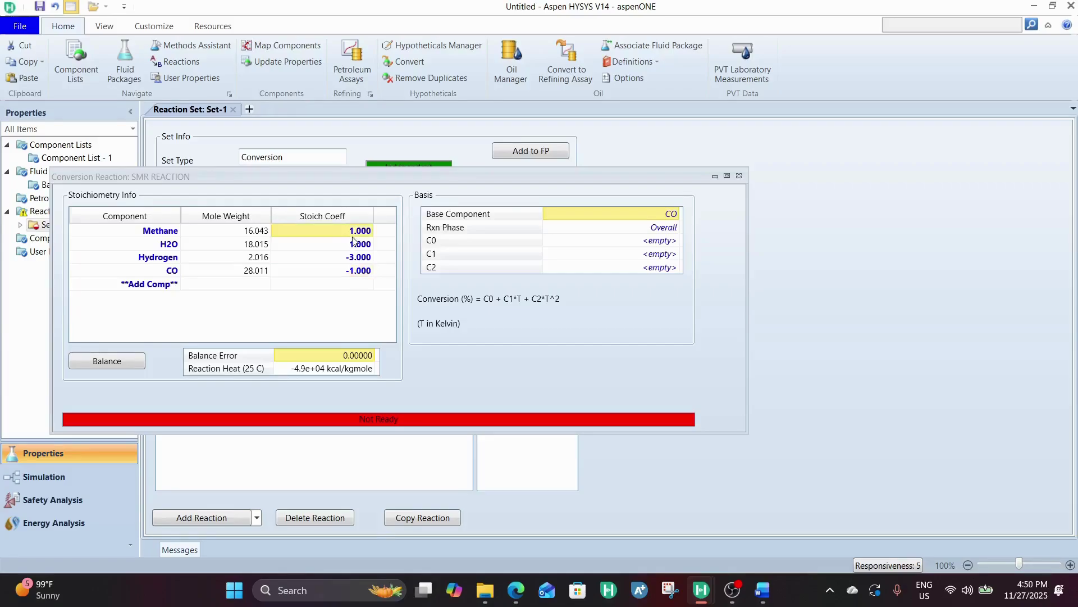
pyautogui.write('3')
pyautogui.click(352, 259)
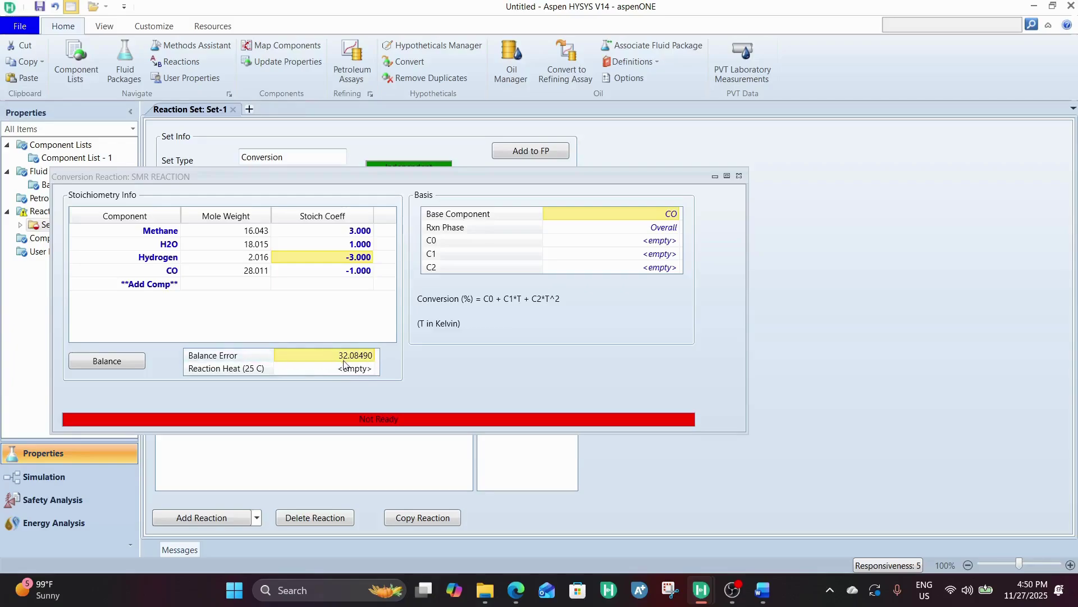
pyautogui.click(360, 232)
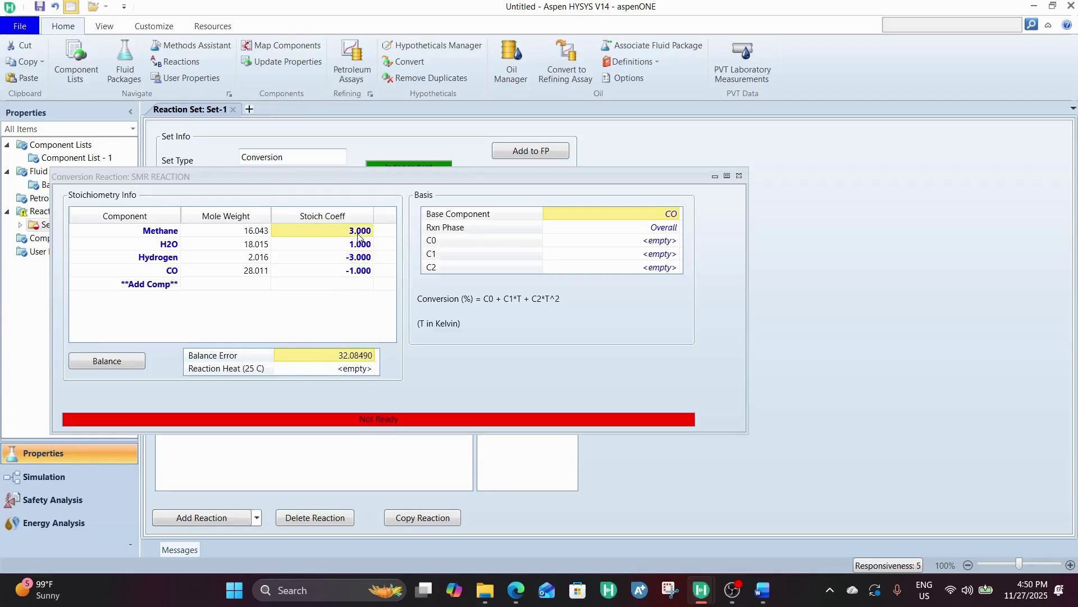
pyautogui.write('1')
pyautogui.click(352, 261)
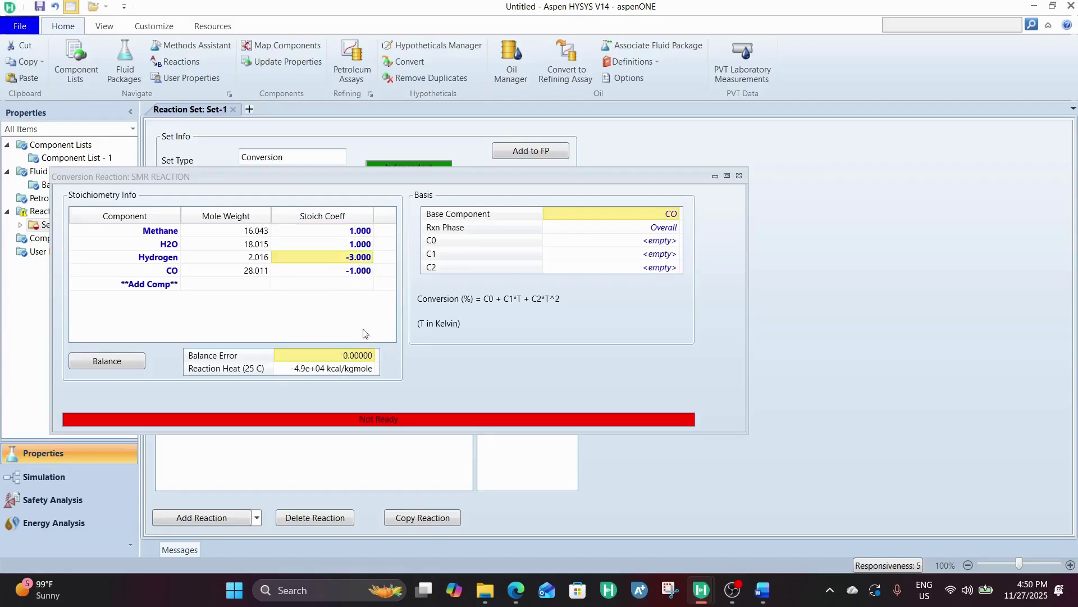
pyautogui.click(354, 245)
pyautogui.click(363, 275)
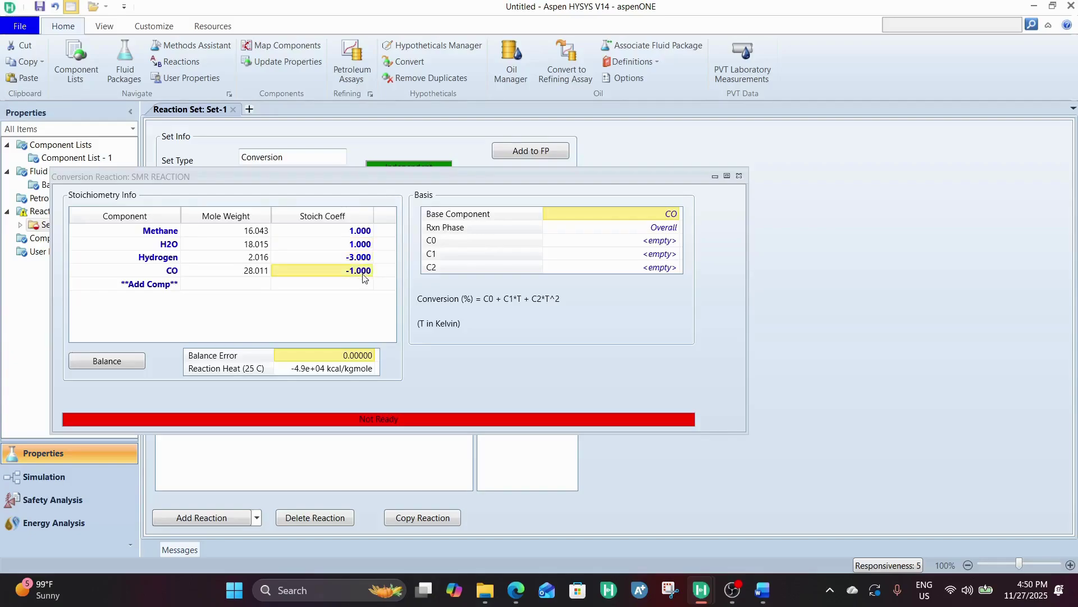
# Check which components are offered as base component of SMR REACTION.
pyautogui.click(662, 215)
pyautogui.click(679, 218)
pyautogui.click(677, 218)
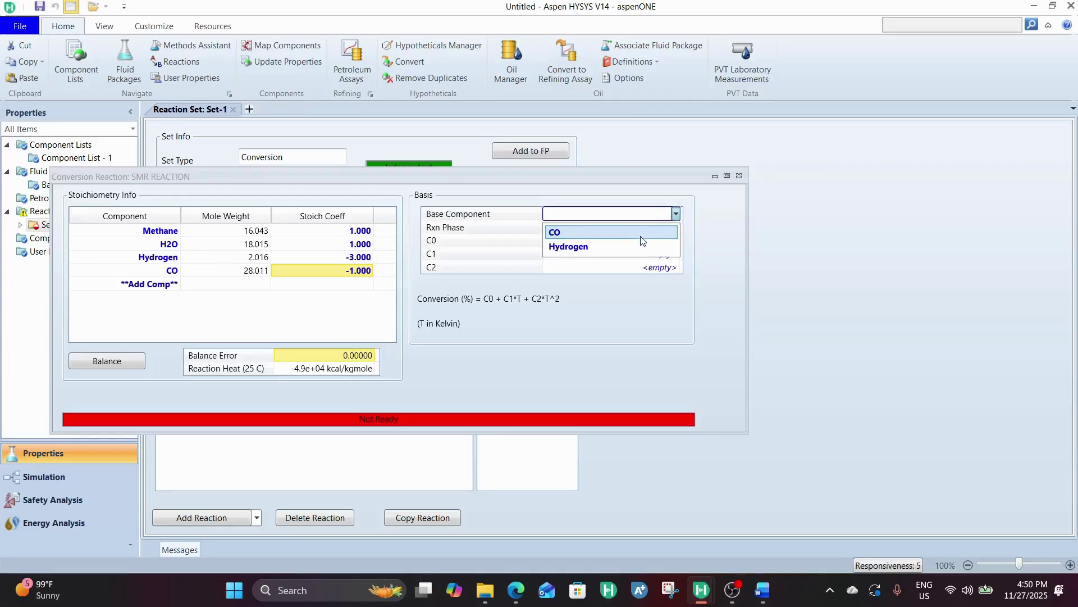
pyautogui.click(304, 316)
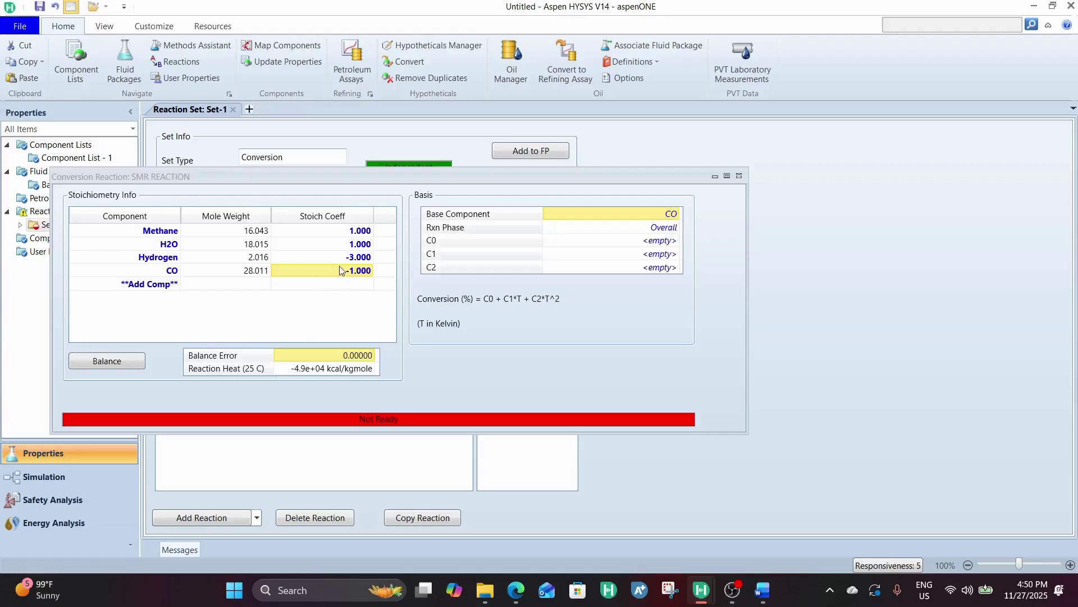
# Set the stoichiometric coefficients to -1 for Methane, -1 for H2O, 3 for Hydrogen and 1 for CO.
pyautogui.click(349, 231)
pyautogui.write('-')
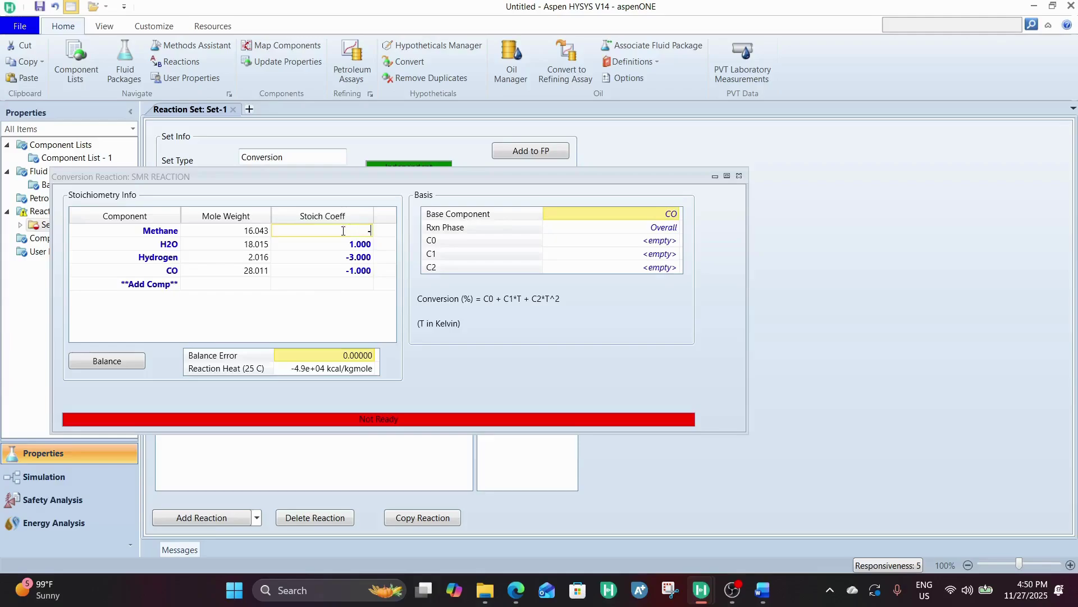
pyautogui.write('1')
pyautogui.click(352, 249)
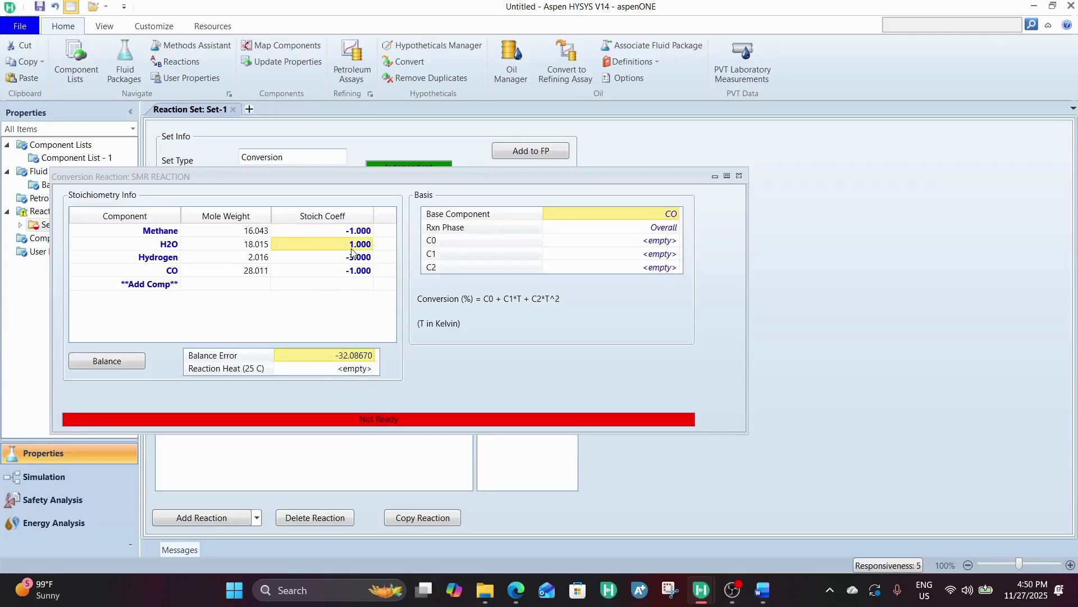
pyautogui.write('-1')
pyautogui.click(363, 258)
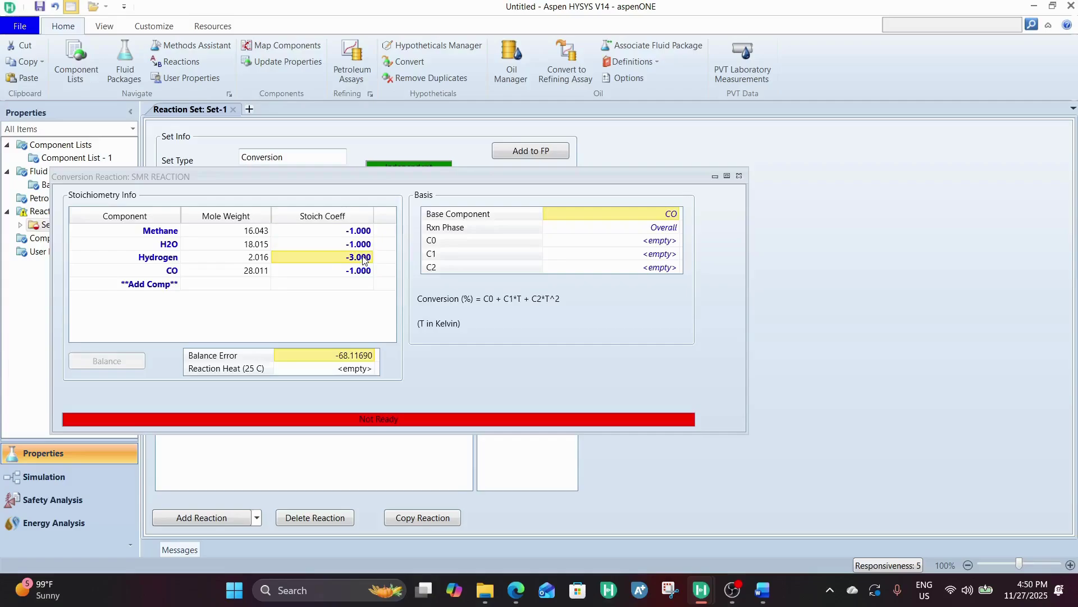
pyautogui.write('3')
pyautogui.press('Return')
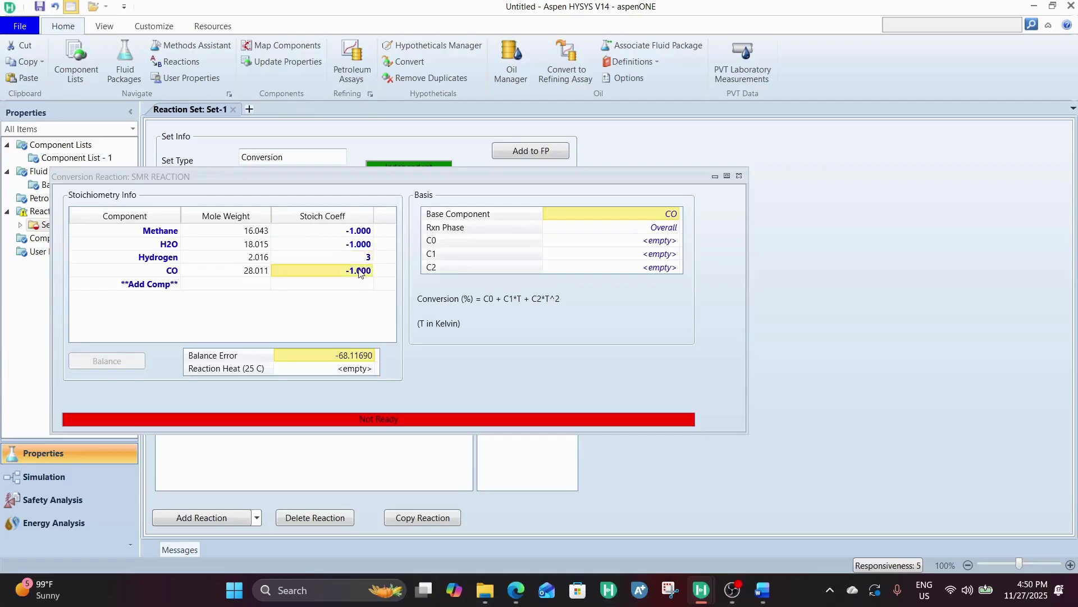
pyautogui.write('1')
pyautogui.click(359, 257)
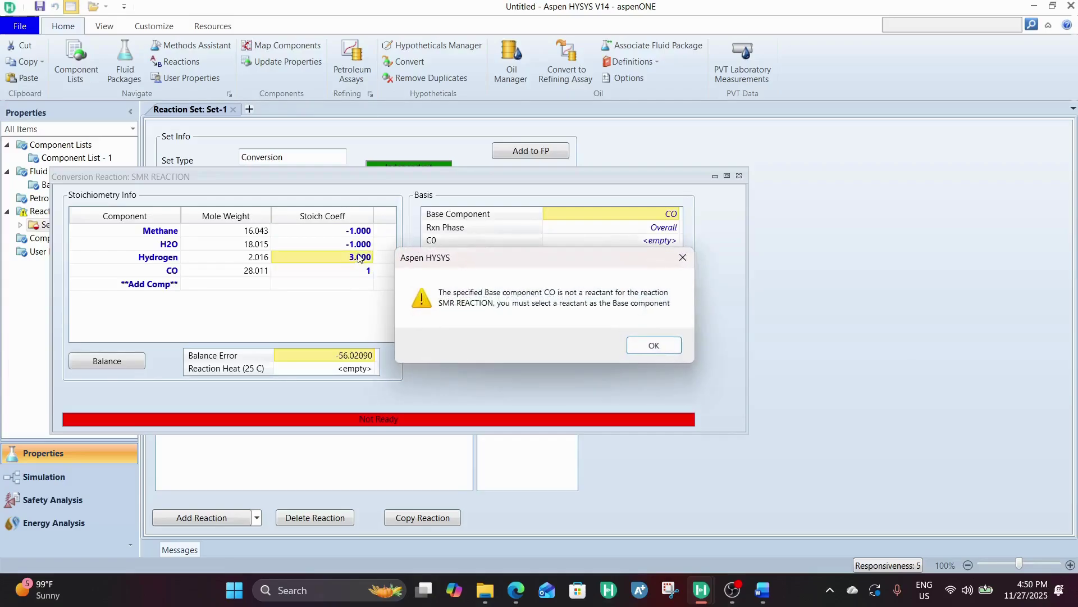
pyautogui.click(631, 345)
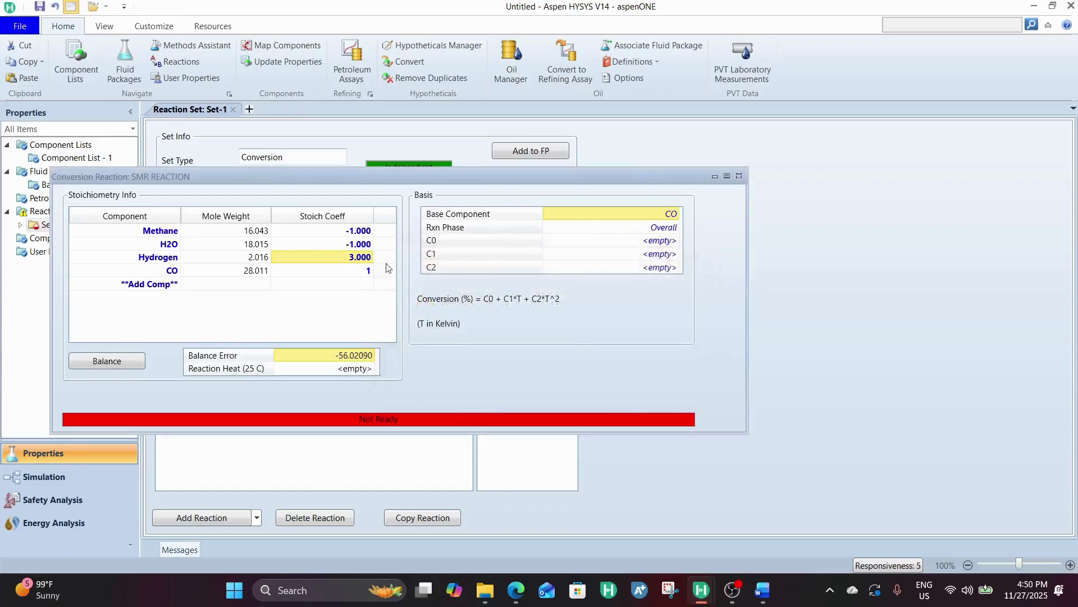
# Select Methane as the base component of SMR REACTION and keep Overall as the reaction phase.
pyautogui.click(676, 214)
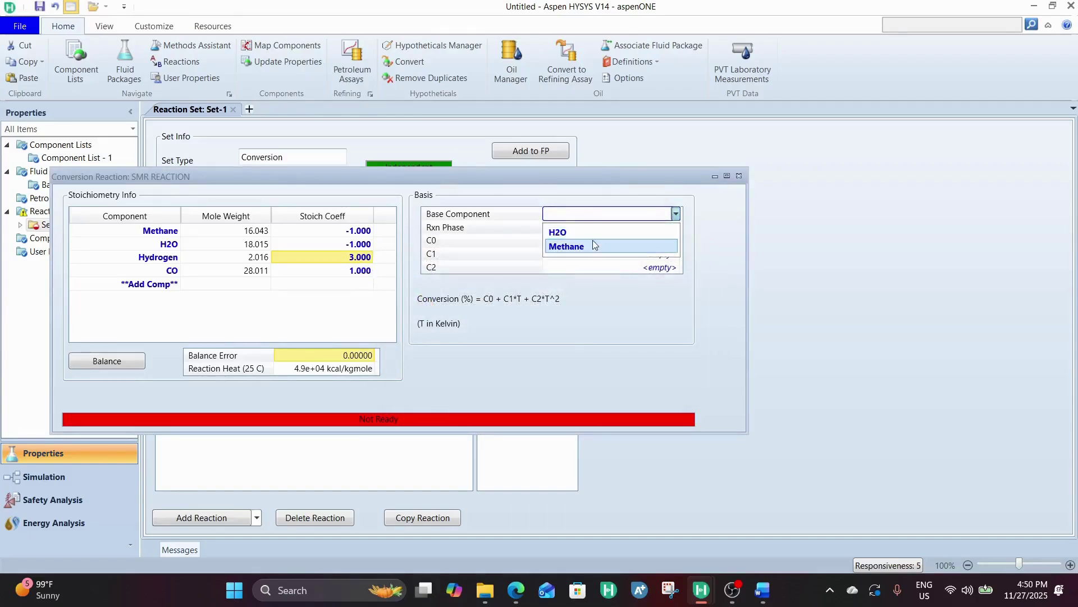
pyautogui.click(590, 247)
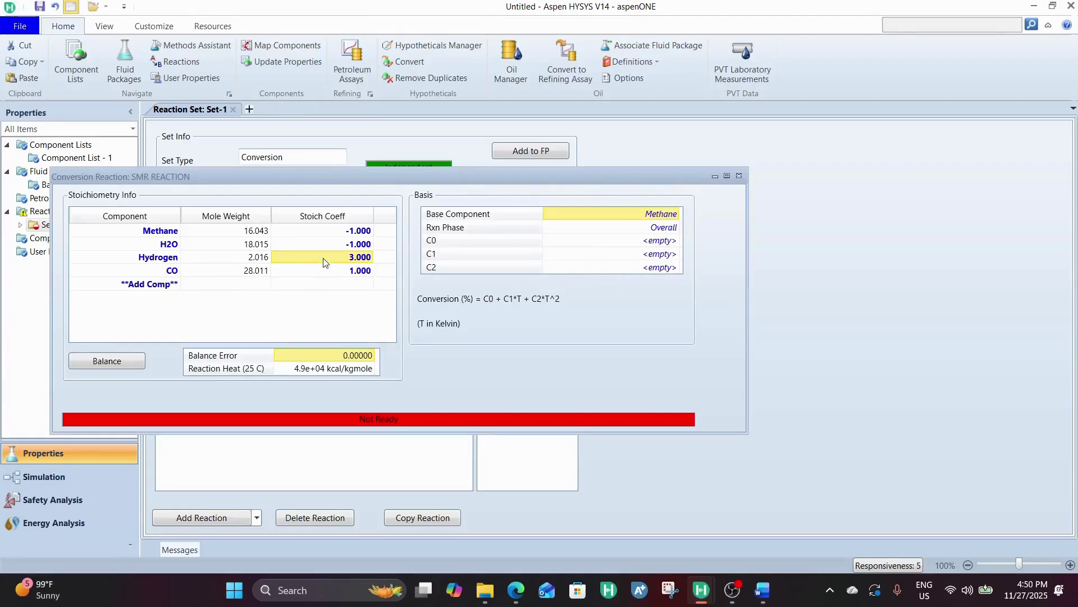
pyautogui.click(316, 244)
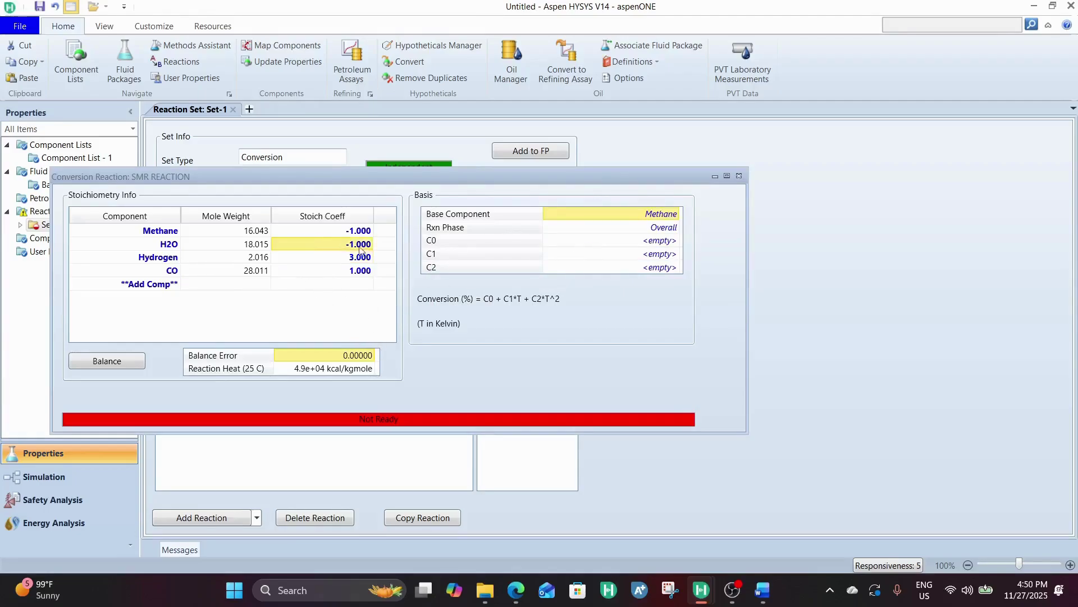
pyautogui.click(675, 228)
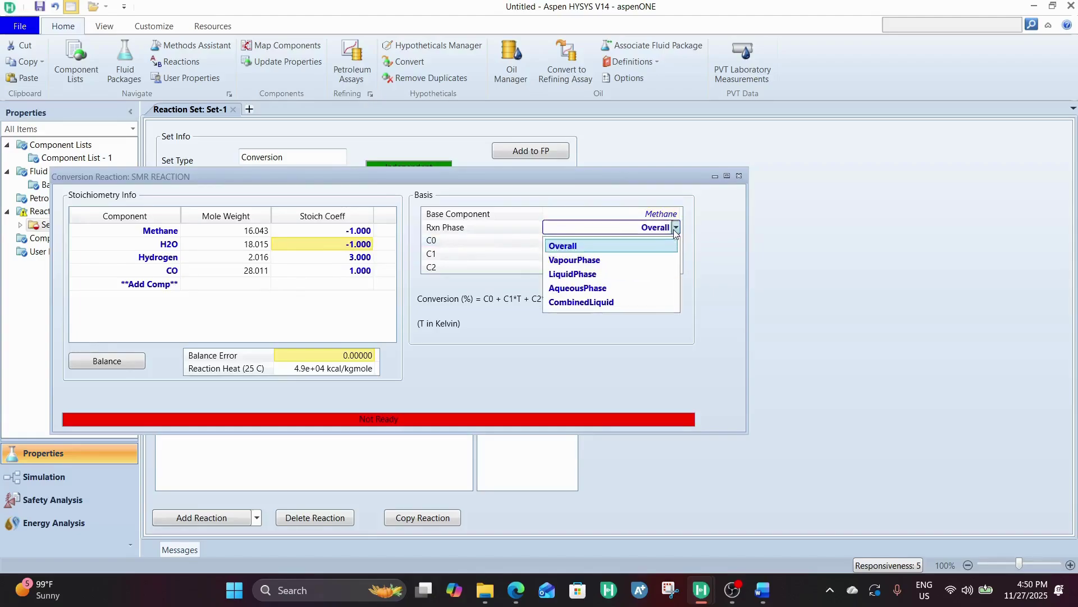
pyautogui.click(675, 231)
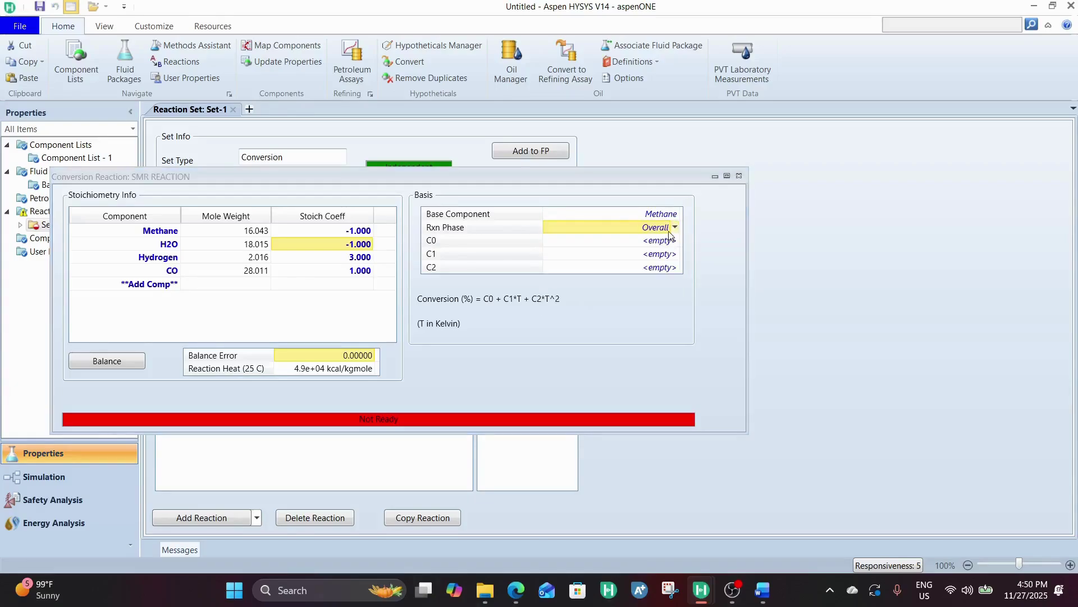
pyautogui.click(676, 229)
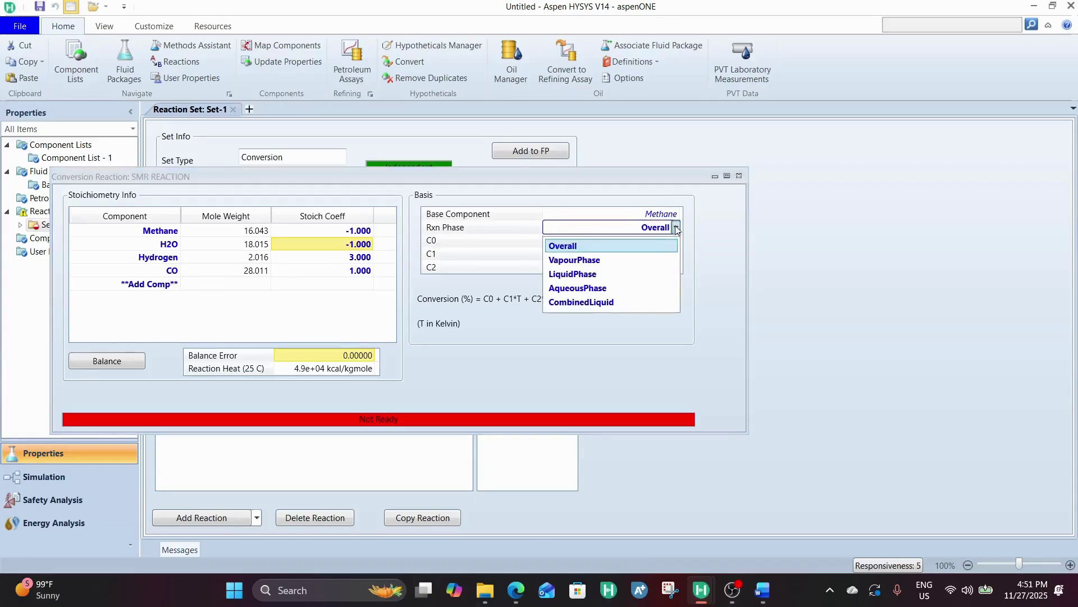
pyautogui.click(677, 228)
pyautogui.click(676, 229)
pyautogui.click(676, 229)
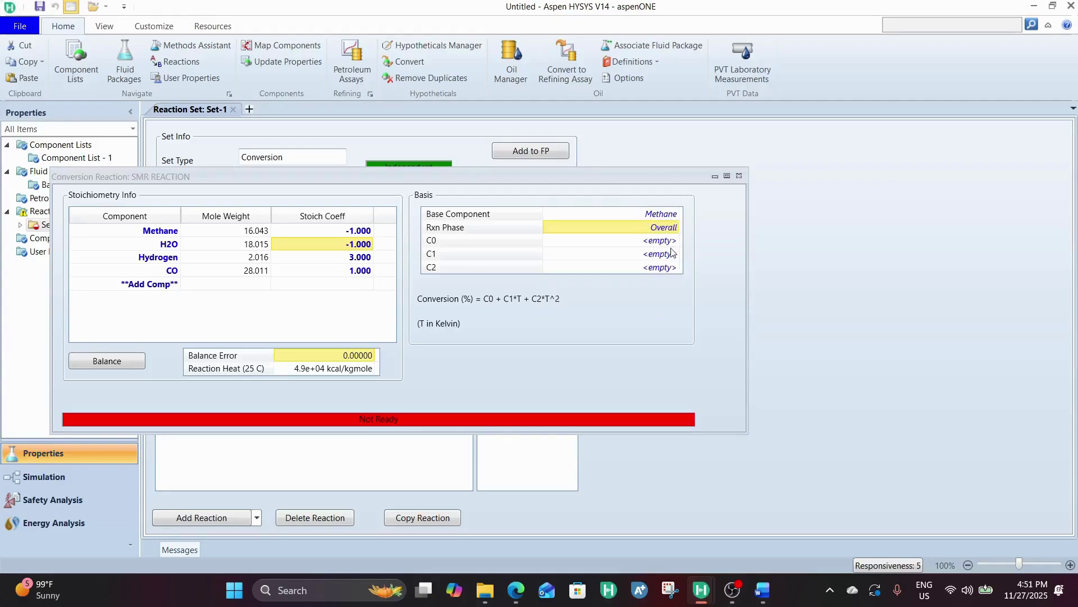
# Set the conversion coefficient C0 of SMR REACTION to 85 and close the reaction definition.
pyautogui.click(665, 242)
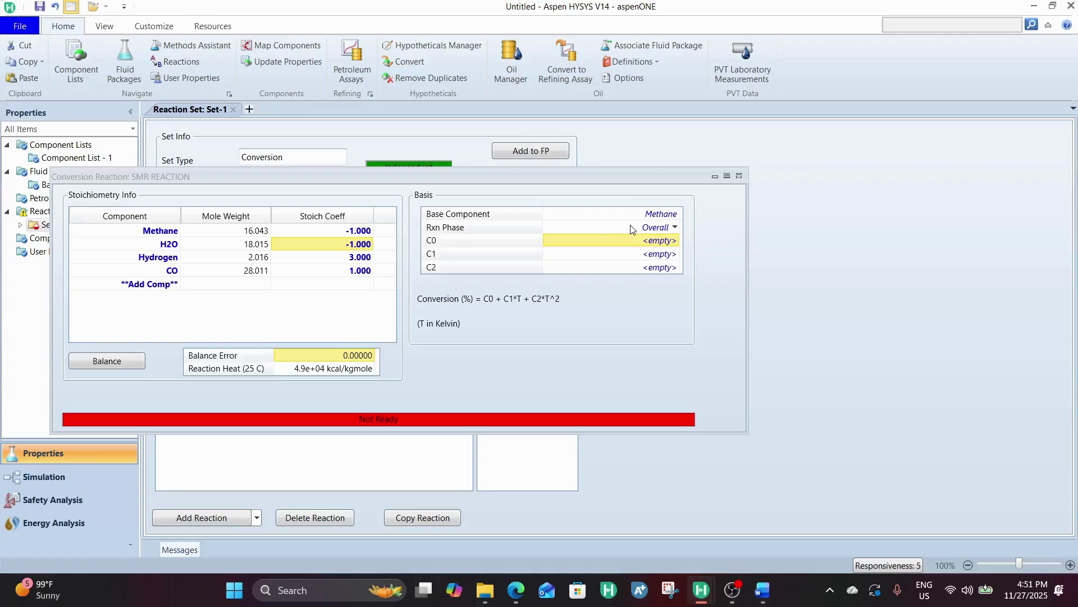
pyautogui.write('85')
pyautogui.click(628, 254)
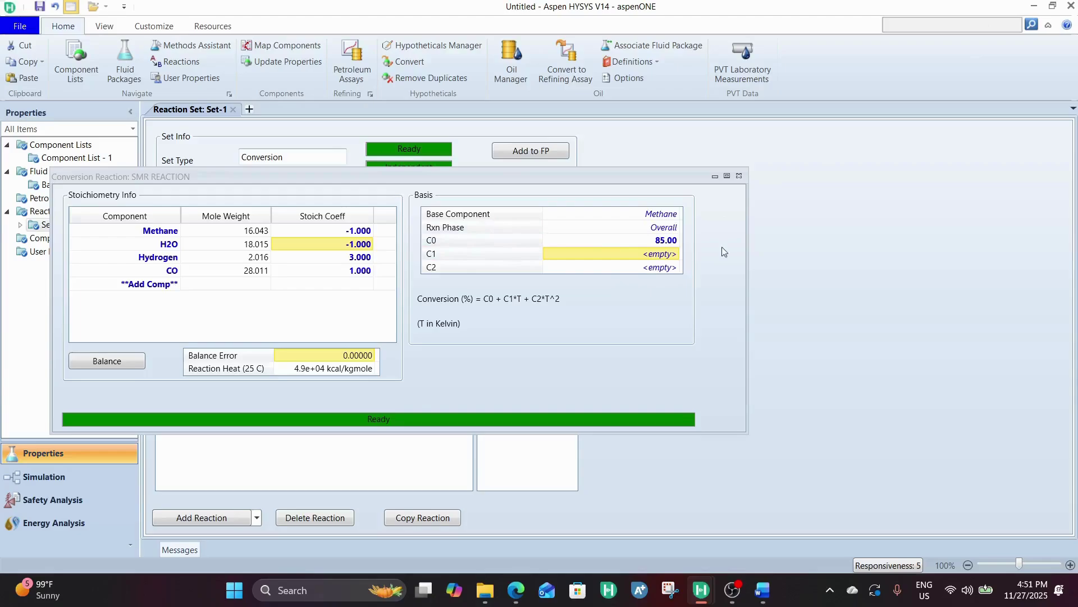
pyautogui.click(739, 175)
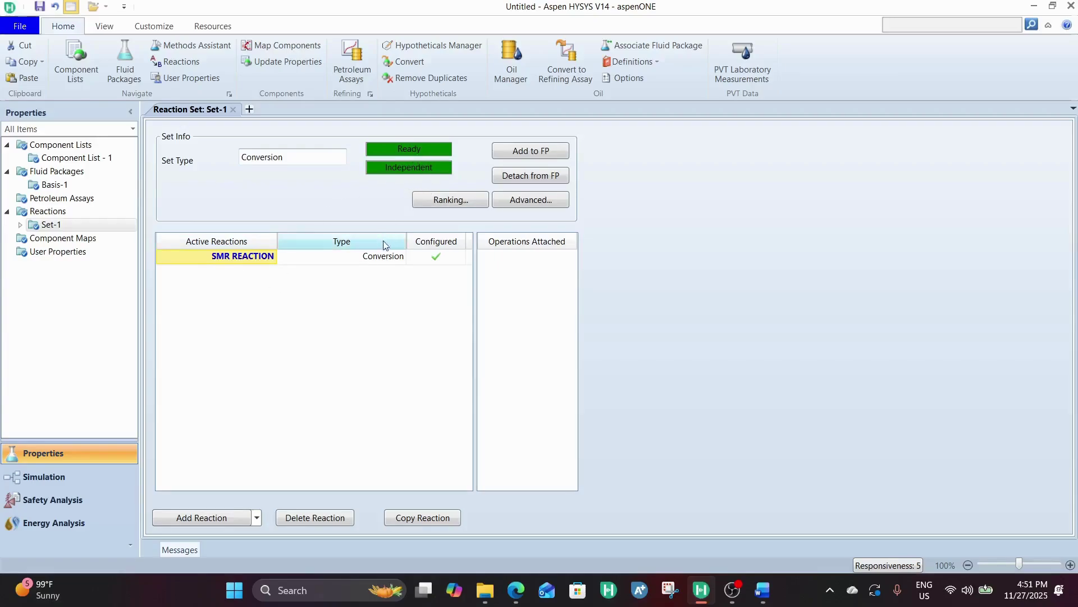
# Go to the simulation flowsheet and open the properties of the conversion reactor CRV-100.
pyautogui.click(101, 476)
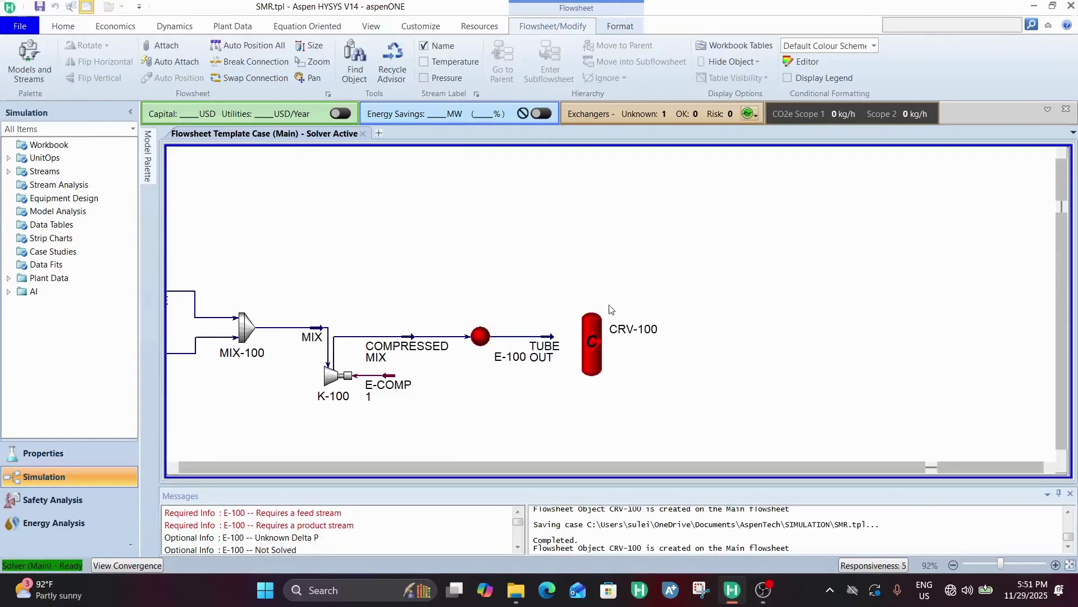
pyautogui.click(599, 353)
pyautogui.doubleClick(602, 357)
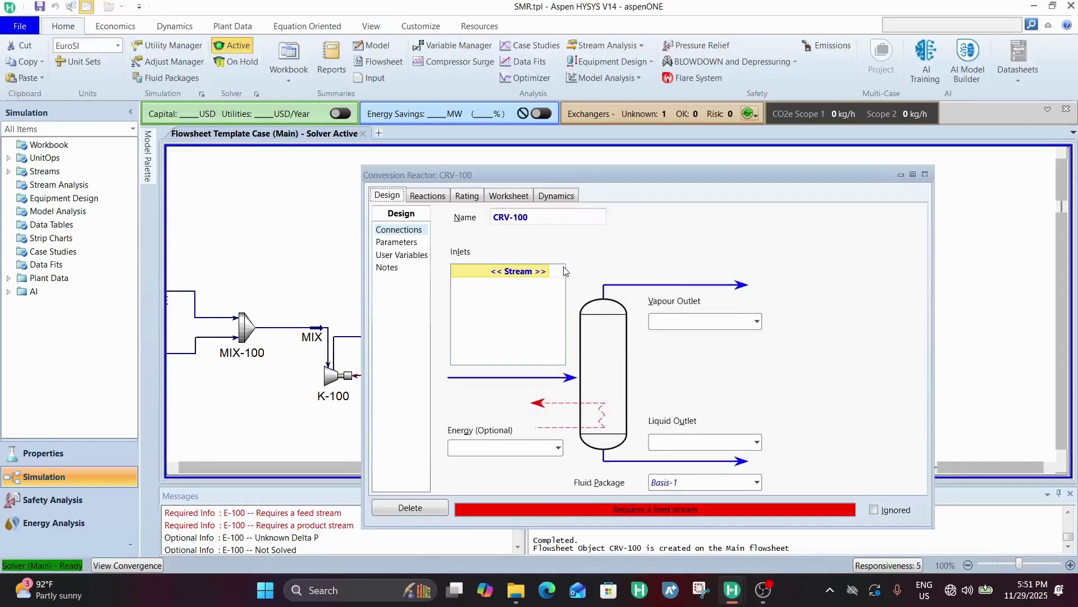
# Connect TUBE OUT as the inlet of CRV-100 and create the outlet streams VAPOUR and LIQUID.
pyautogui.click(546, 272)
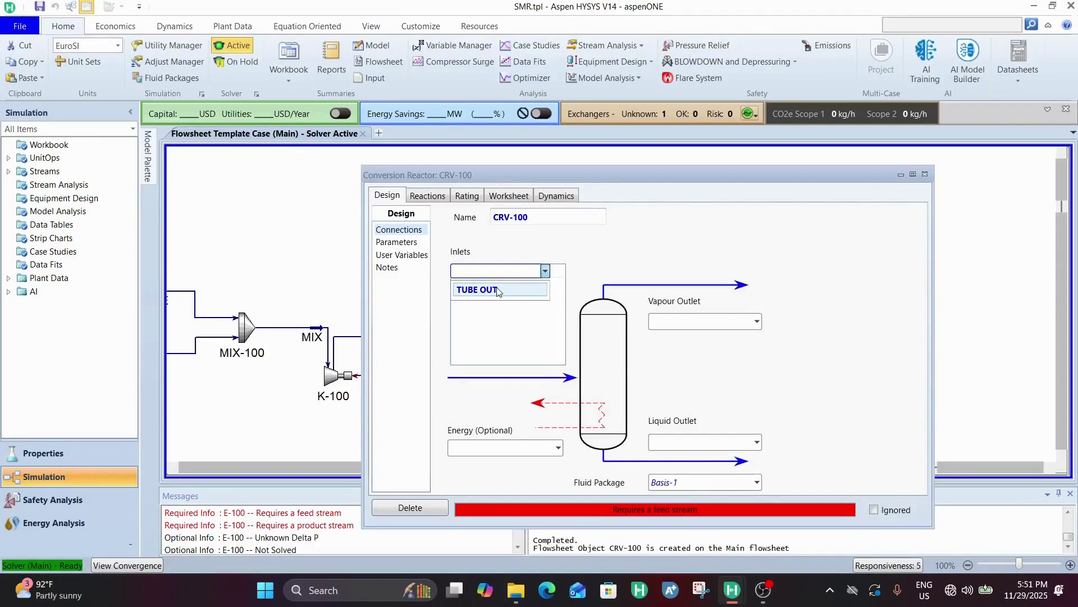
pyautogui.click(497, 290)
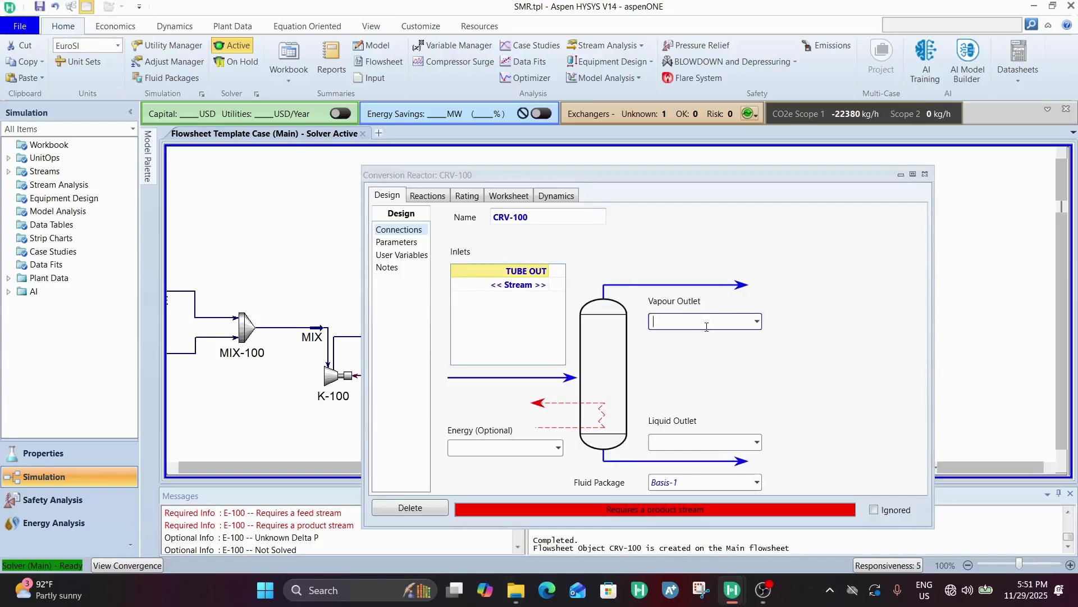
pyautogui.write('VAPOUR')
pyautogui.click(682, 442)
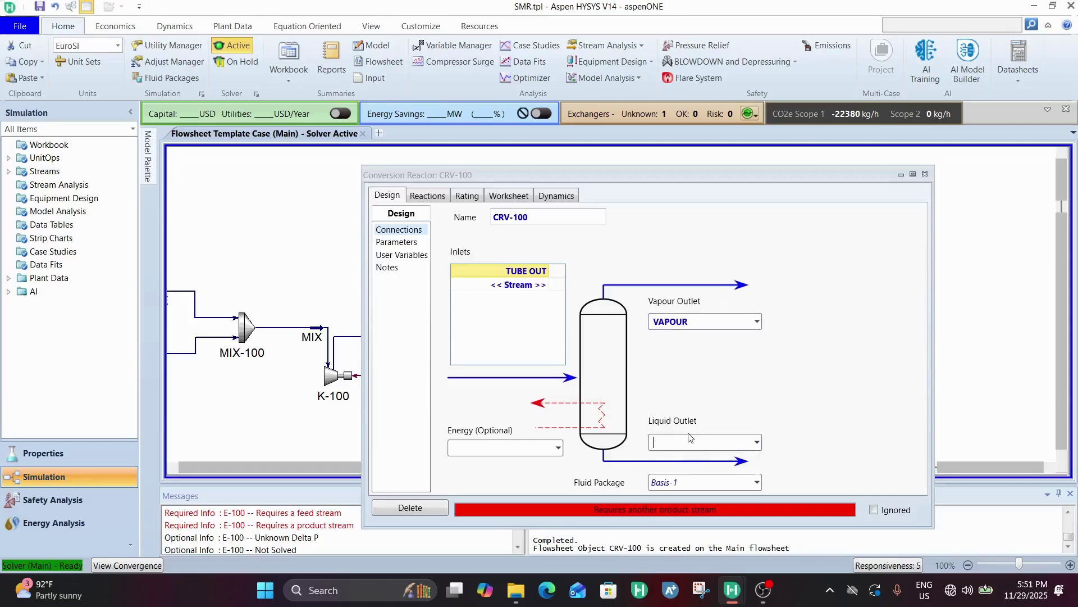
pyautogui.write('D')
pyautogui.press('Return')
# Set the pressure drop (Delta P) of the conversion reactor CRV-100 to 1 bar.
pyautogui.click(384, 246)
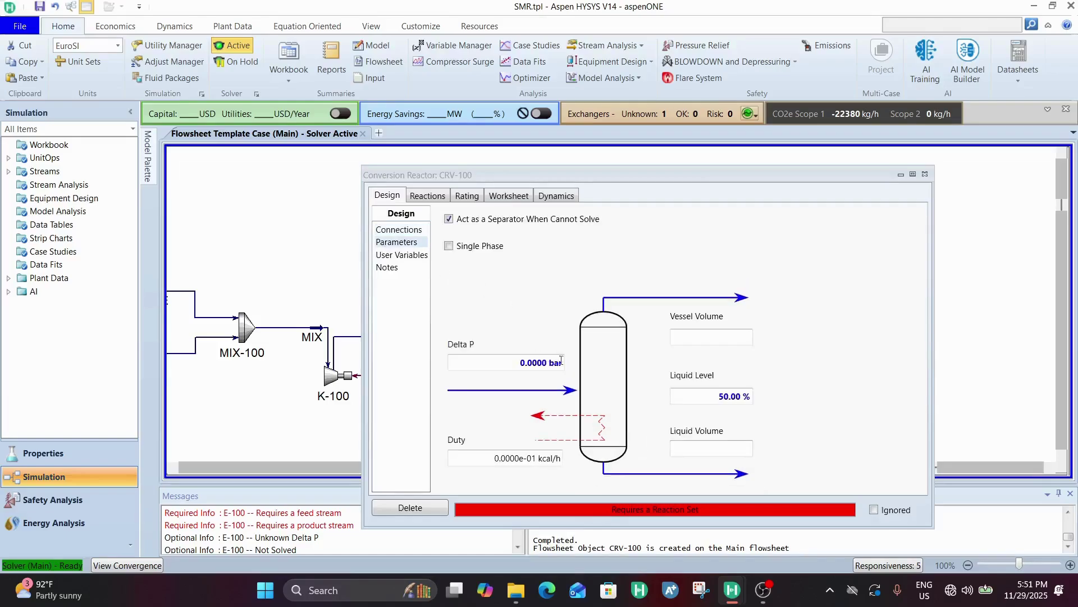
pyautogui.click(530, 360)
pyautogui.write('10')
pyautogui.press('Return')
pyautogui.click(553, 360)
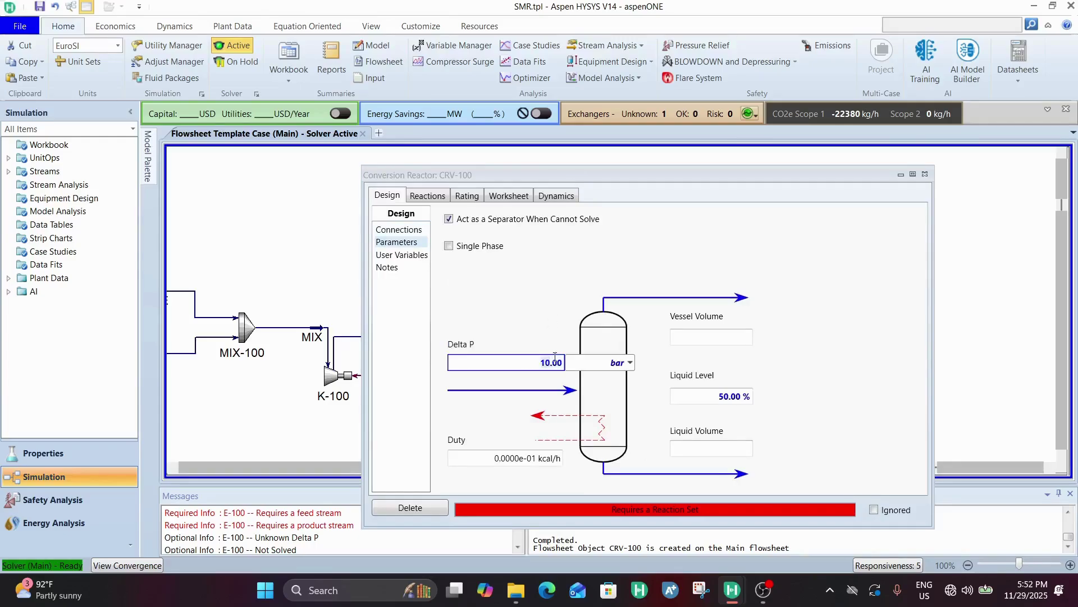
pyautogui.write('1')
pyautogui.press('Return')
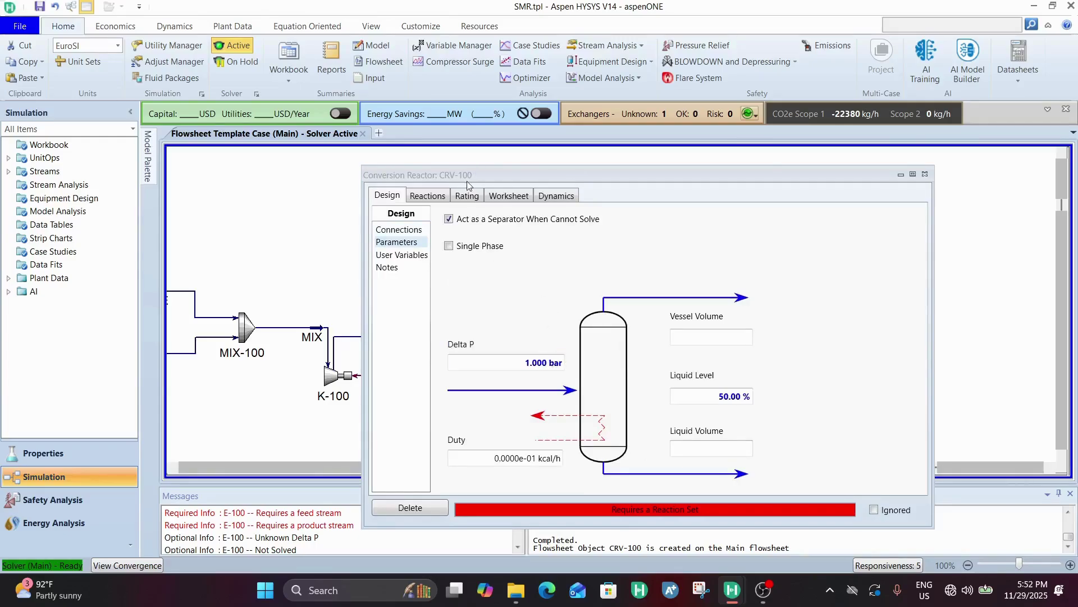
# Assign reaction set Set-1 to CRV-100 and check the stoichiometry and conversion of SMR REACTION before closing the reactor properties.
pyautogui.click(425, 196)
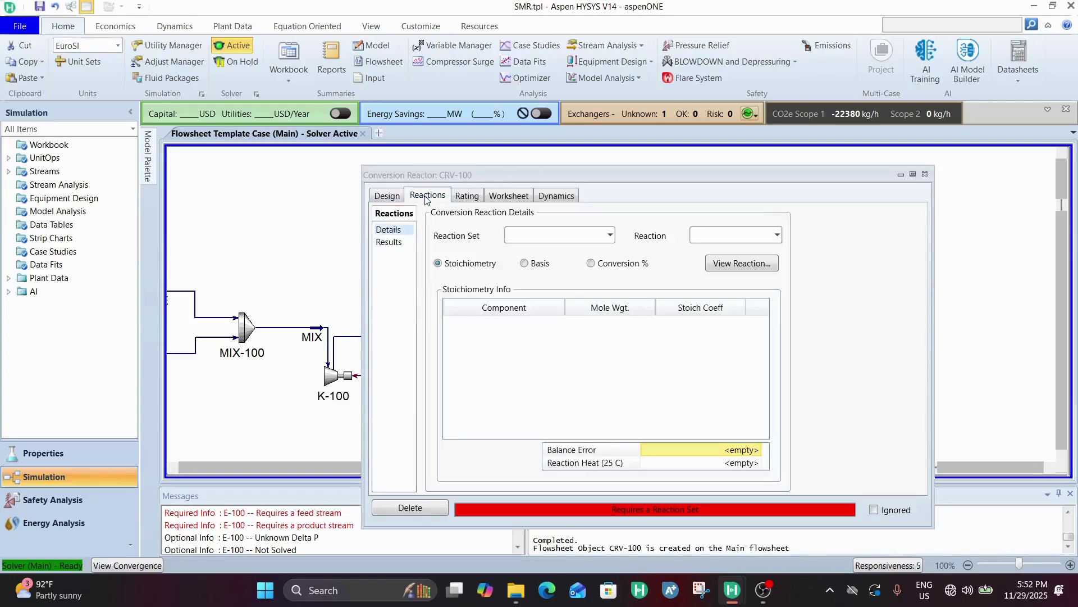
pyautogui.click(611, 233)
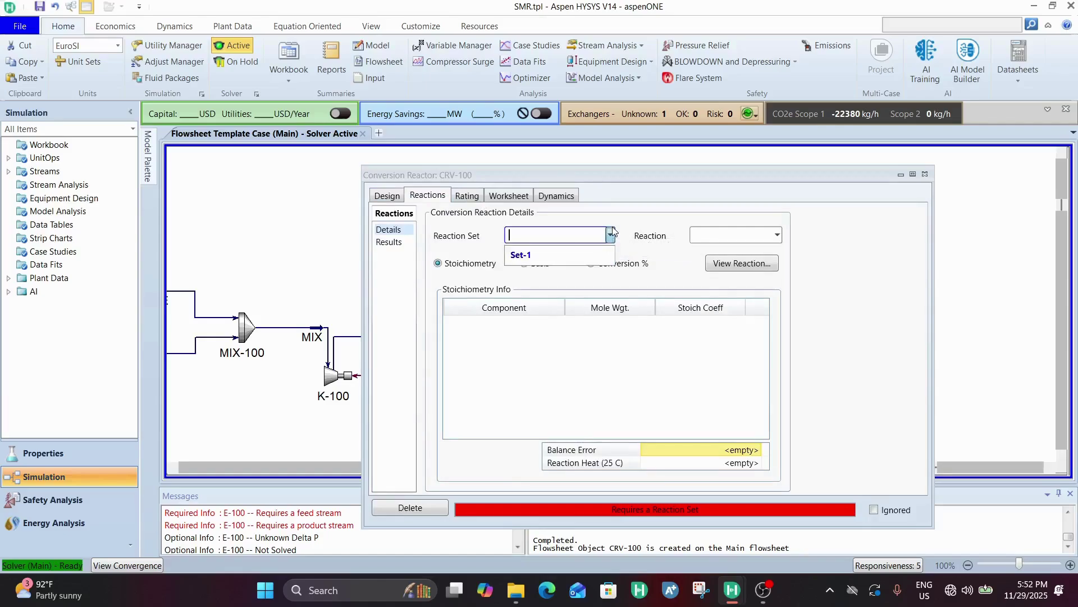
pyautogui.click(556, 255)
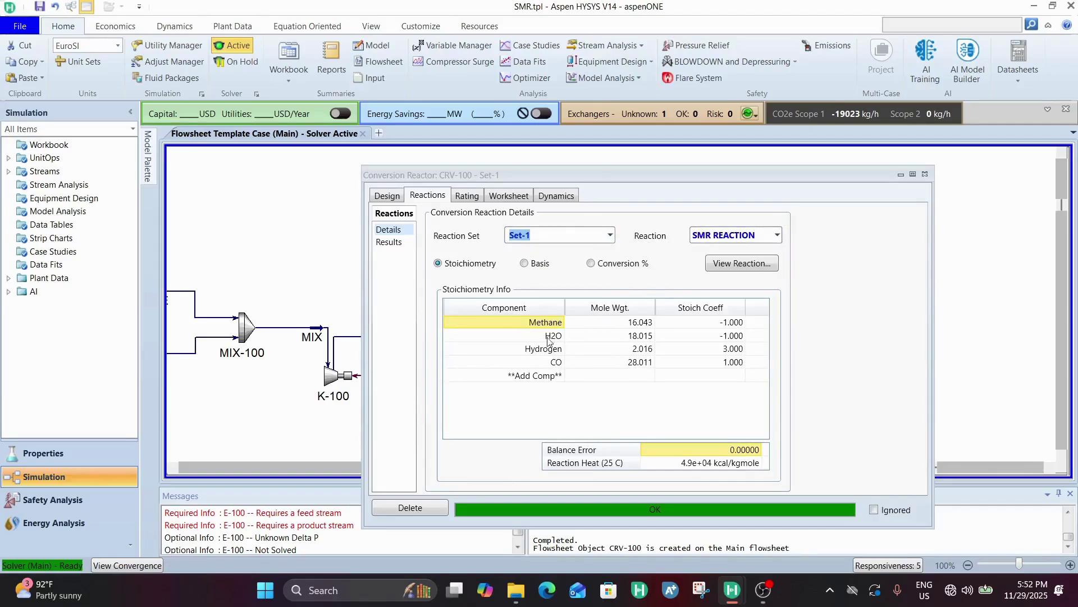
pyautogui.click(551, 361)
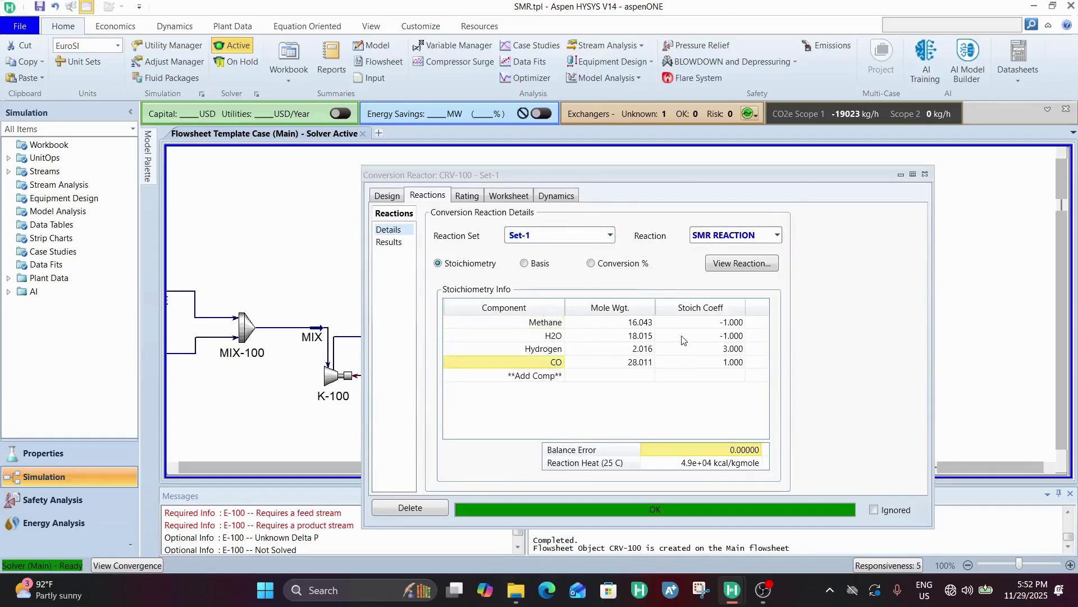
pyautogui.click(738, 324)
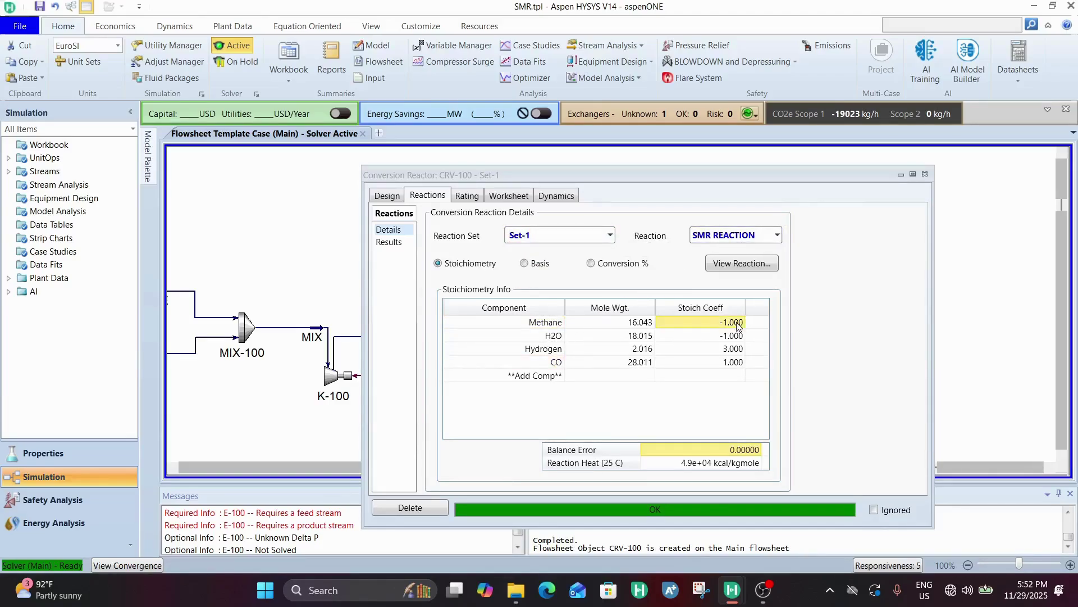
pyautogui.click(617, 264)
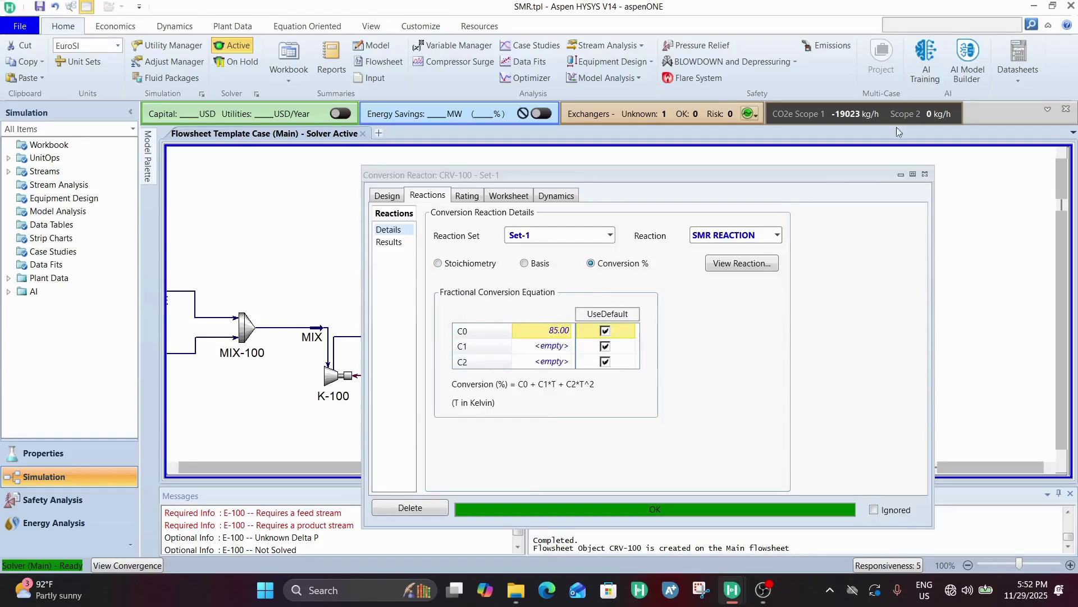
pyautogui.click(926, 174)
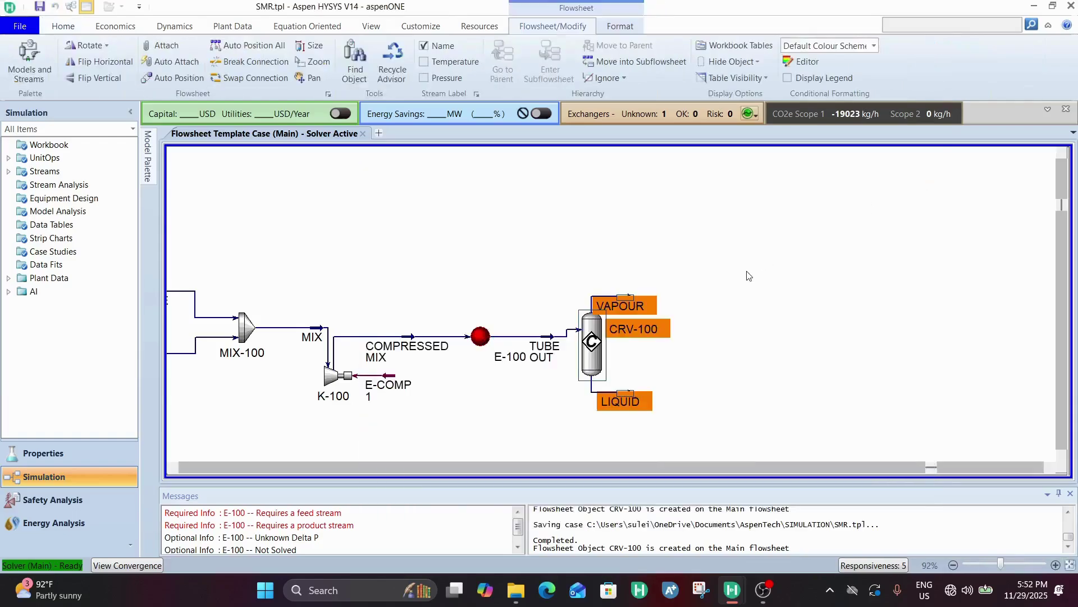
# Align CRV-100 with the TUBE OUT line on the flowsheet and place its VAPOUR and LIQUID streams farther from the reactor.
pyautogui.moveTo(594, 351)
pyautogui.moveTo(595, 351); pyautogui.dragTo(599, 358)
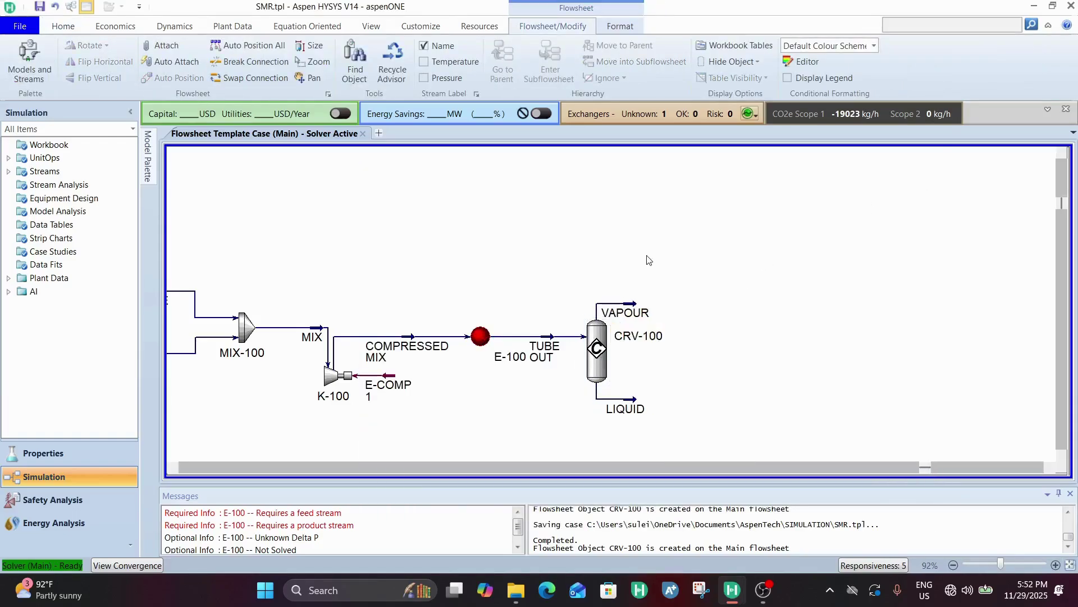
pyautogui.moveTo(626, 312); pyautogui.dragTo(642, 296)
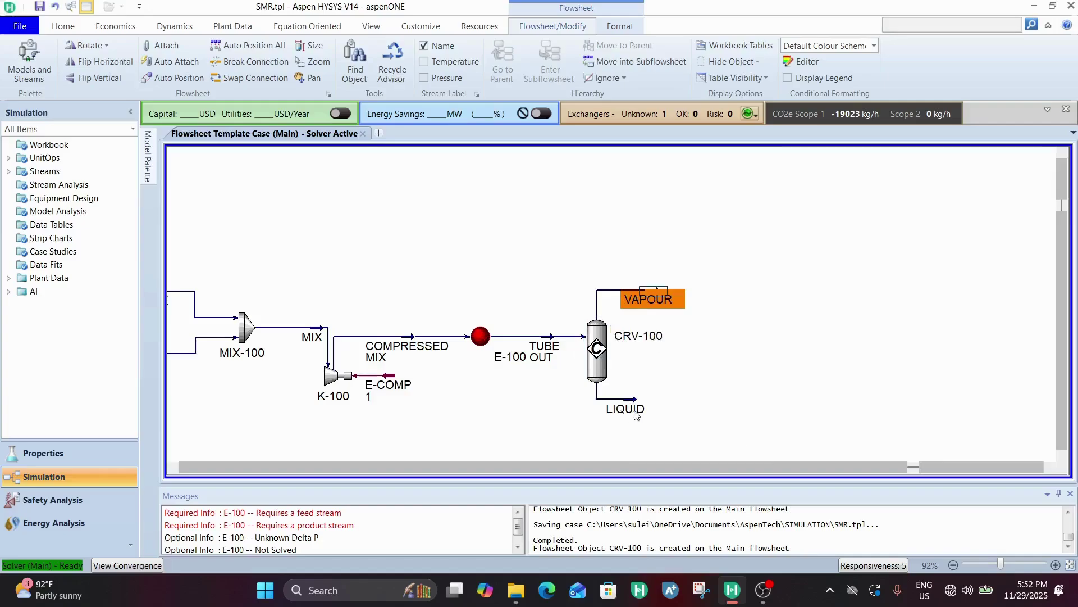
pyautogui.moveTo(626, 409); pyautogui.dragTo(649, 414)
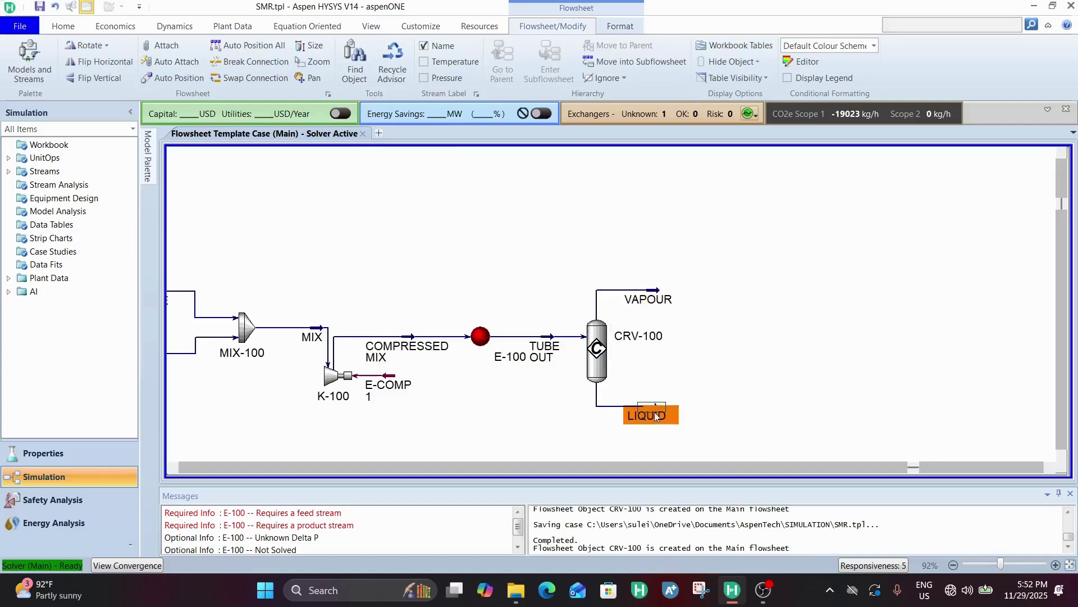
pyautogui.click(65, 28)
# Examine the conditions of the reactor outlet streams and the component mole fractions of the VAPOUR stream.
pyautogui.moveTo(550, 351)
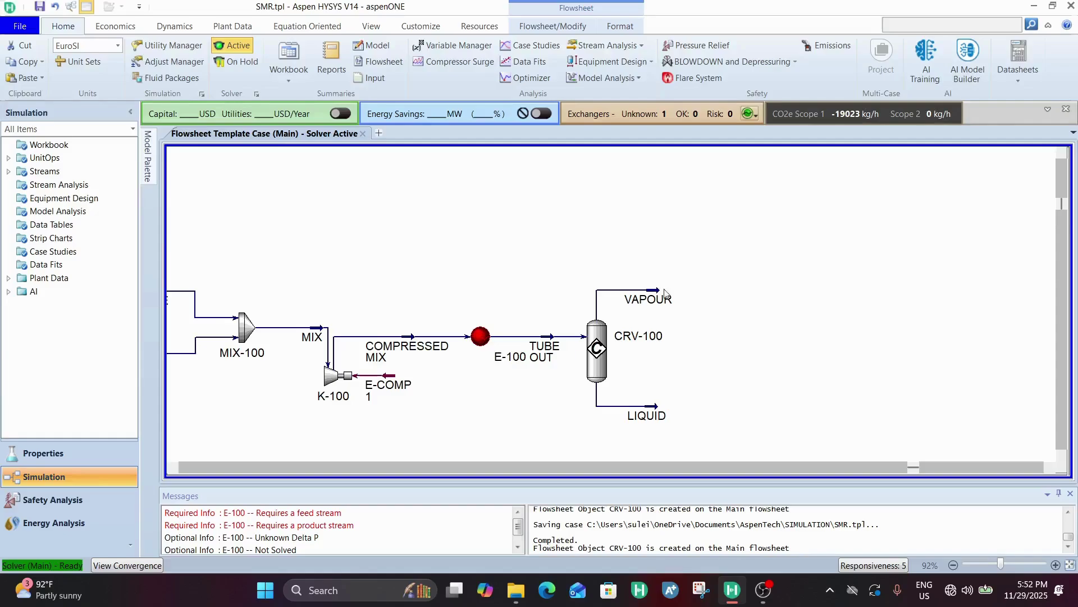
pyautogui.moveTo(667, 301)
pyautogui.moveTo(661, 425)
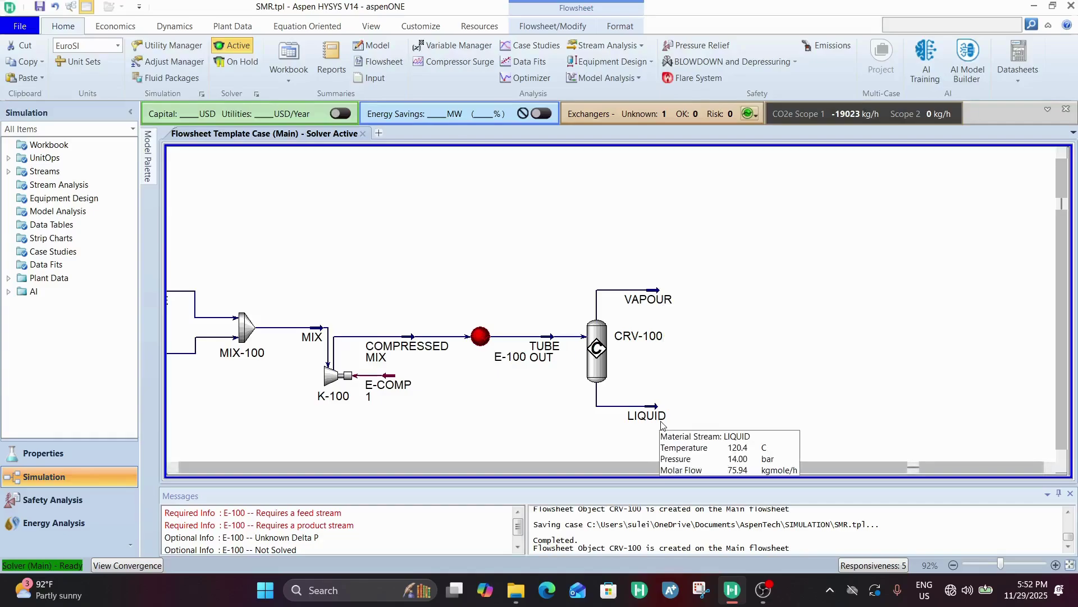
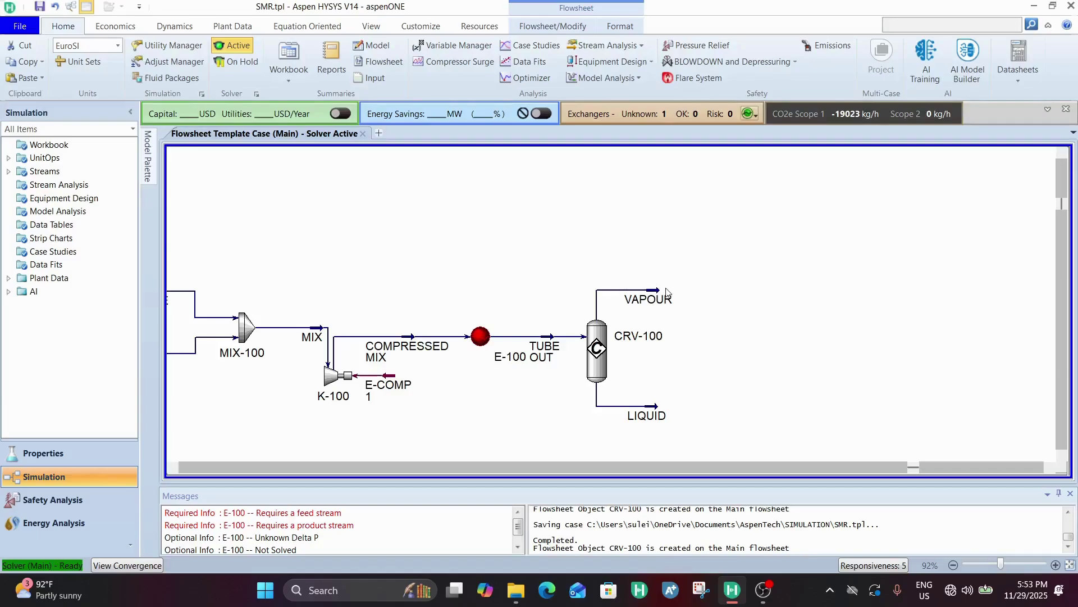
pyautogui.moveTo(639, 303); pyautogui.dragTo(637, 299)
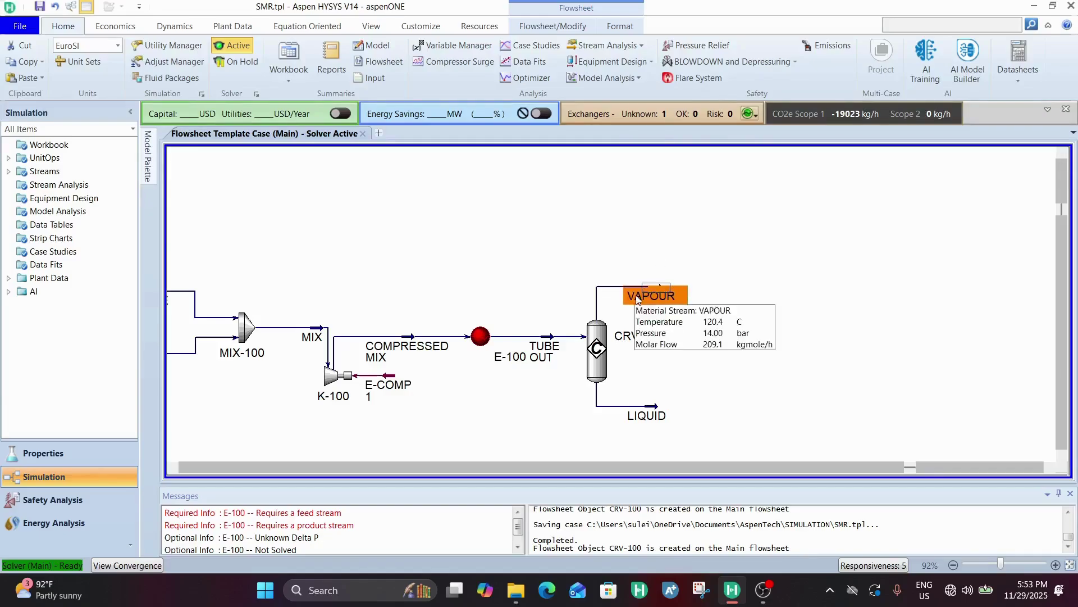
pyautogui.doubleClick(638, 298)
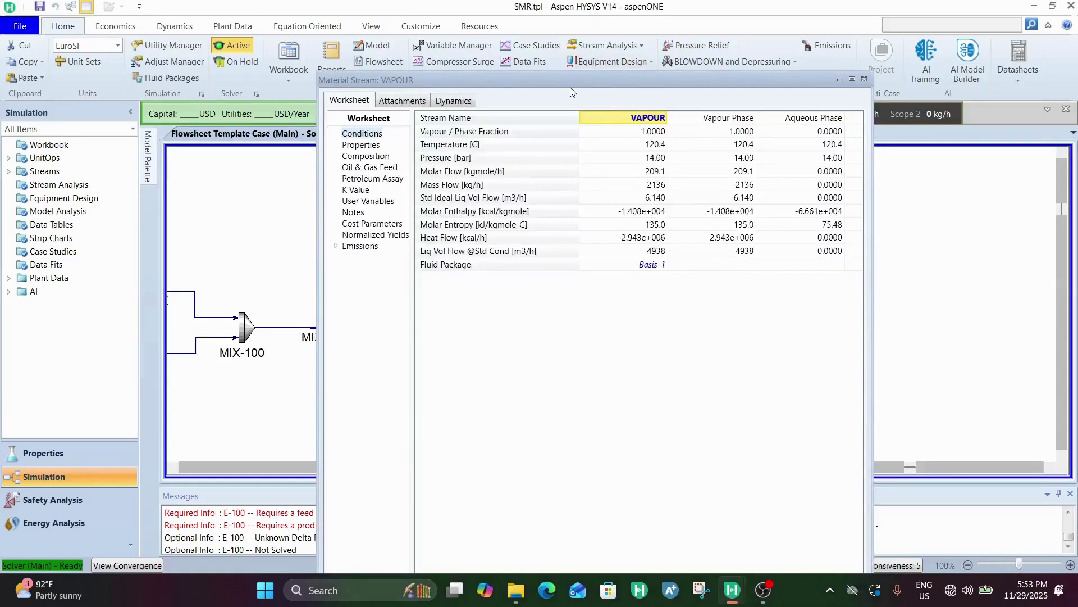
pyautogui.moveTo(552, 78); pyautogui.dragTo(531, 41)
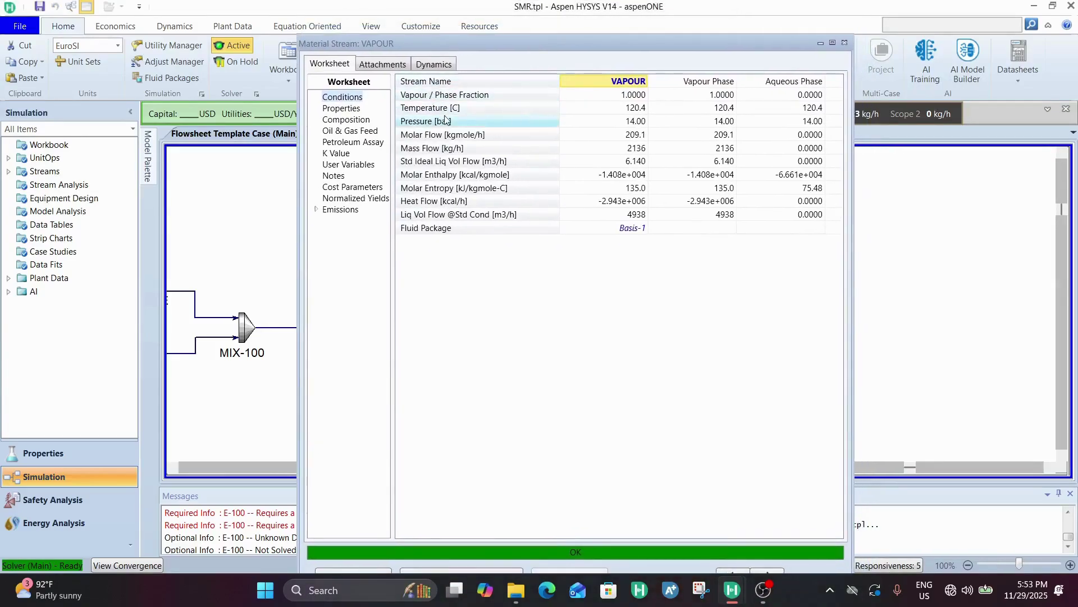
pyautogui.click(353, 120)
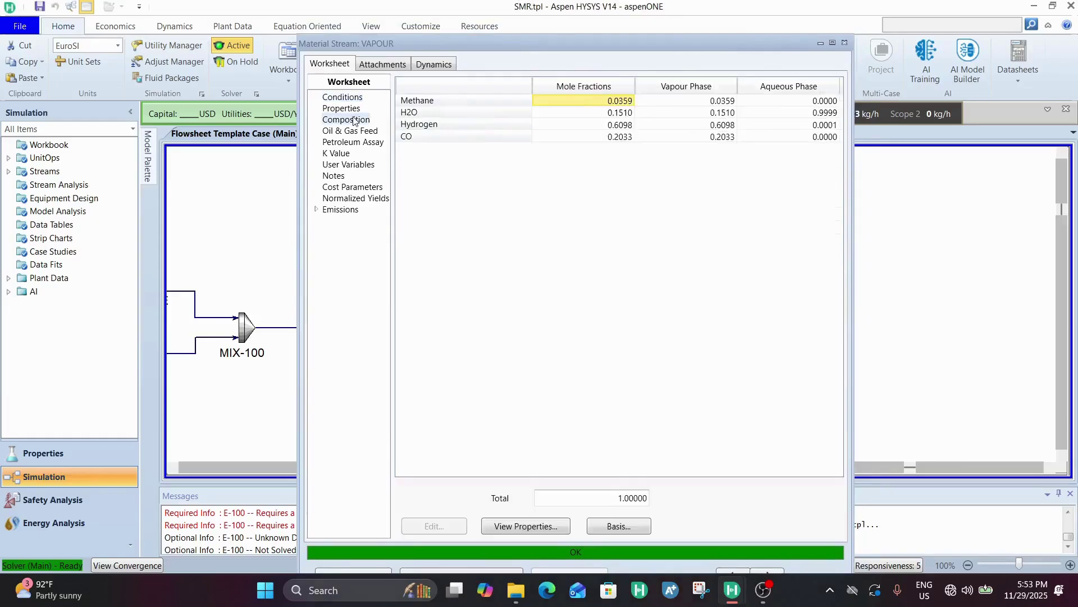
pyautogui.click(630, 126)
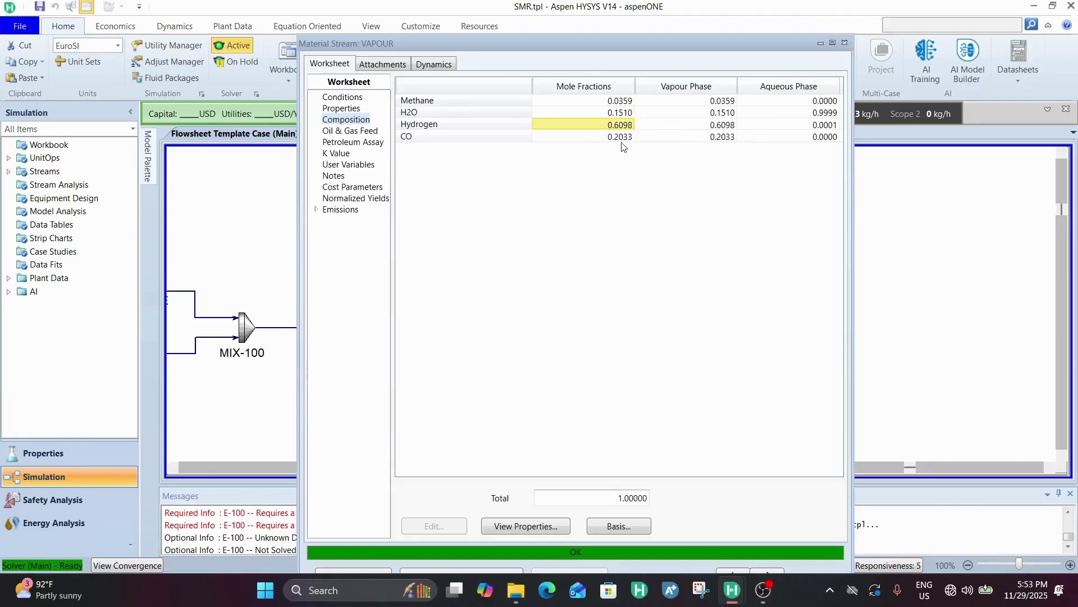
pyautogui.click(626, 138)
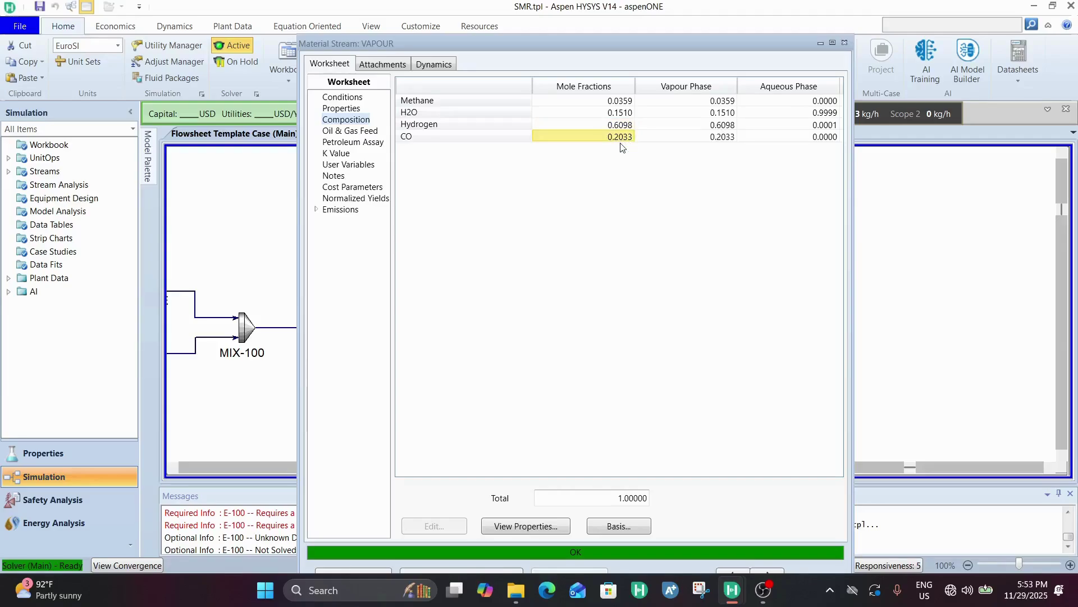
pyautogui.click(612, 115)
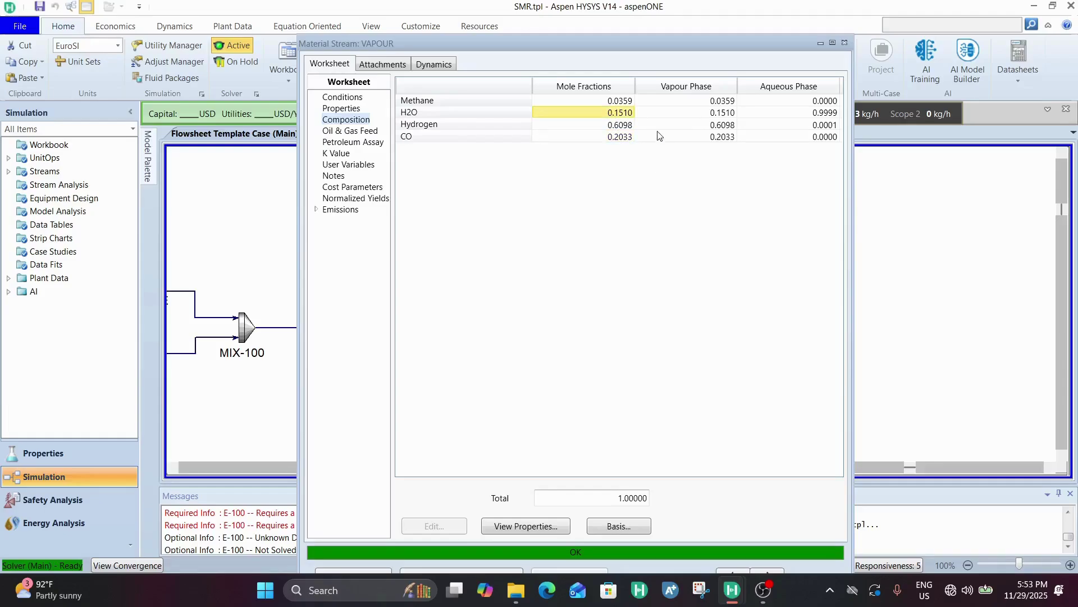
pyautogui.click(626, 102)
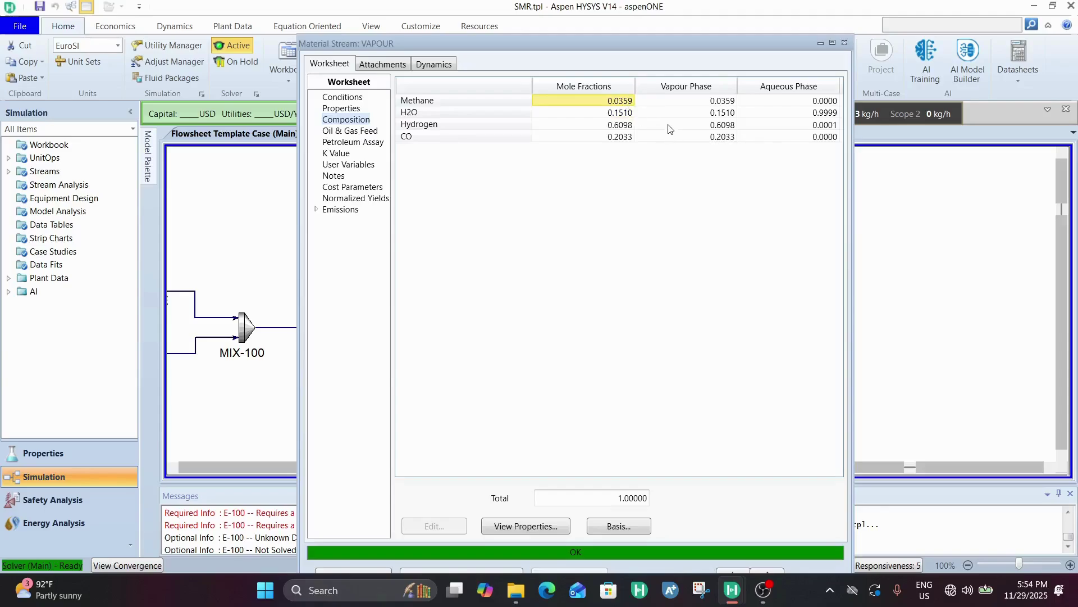
pyautogui.click(845, 42)
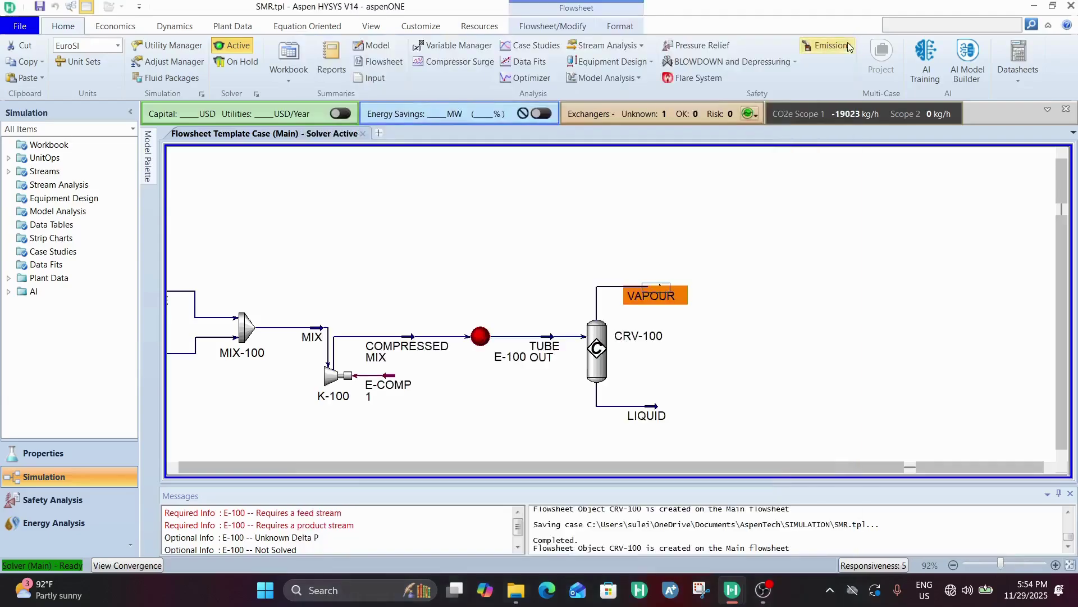
# Examine the composition of the LIQUID stream, checking its hydrogen and H2O mole fractions.
pyautogui.doubleClick(650, 414)
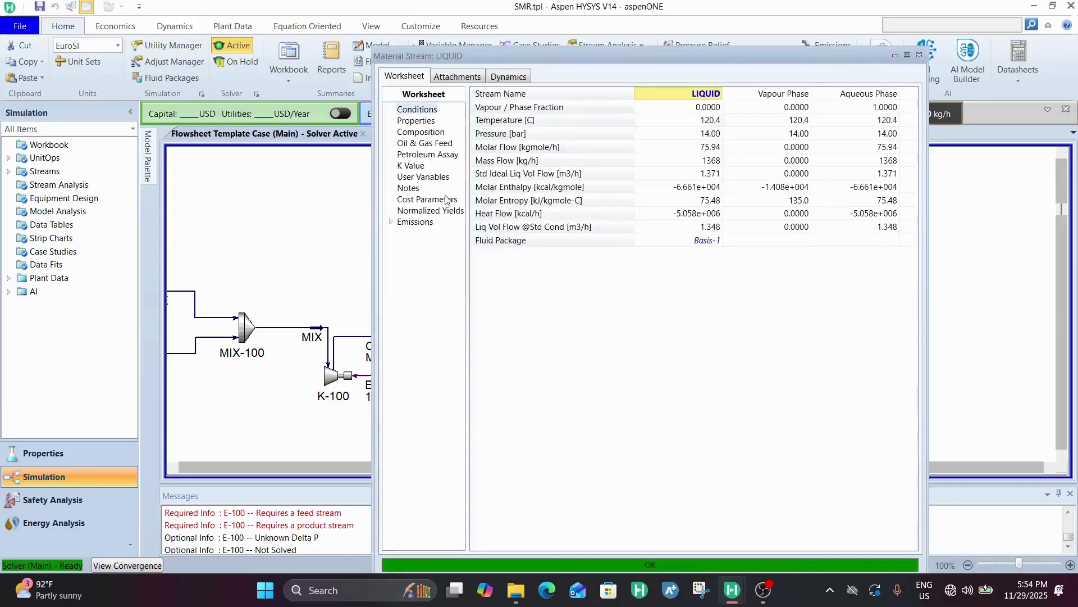
pyautogui.click(441, 133)
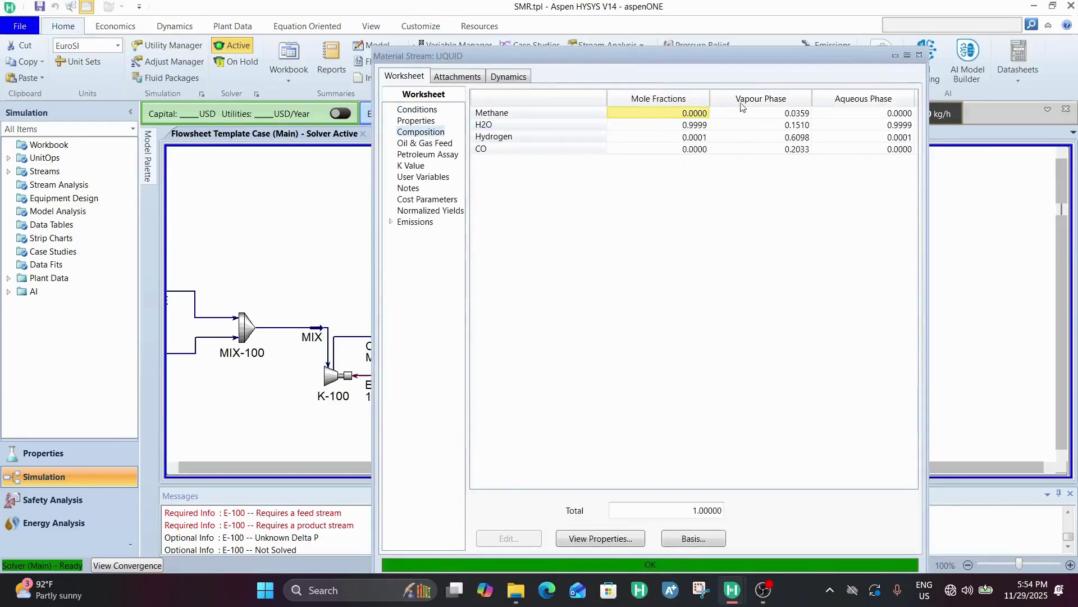
pyautogui.click(697, 133)
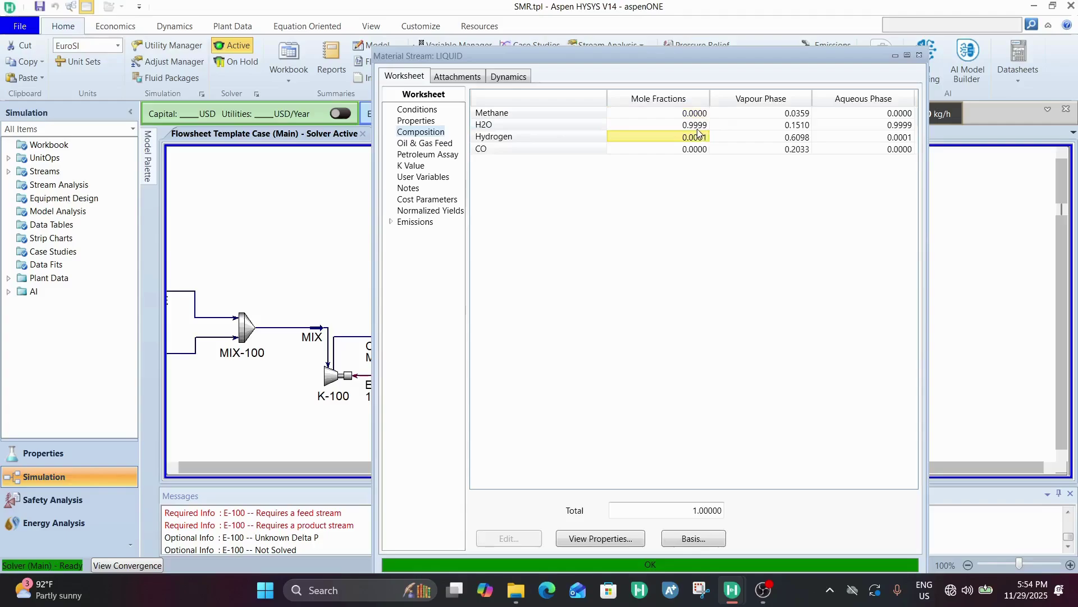
pyautogui.click(698, 125)
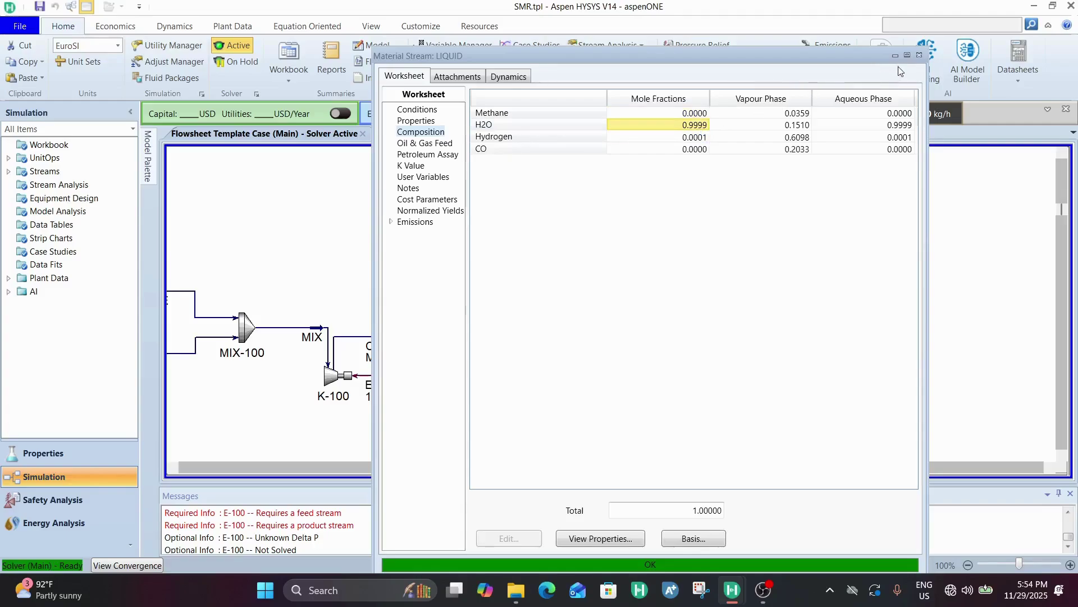
pyautogui.click(919, 57)
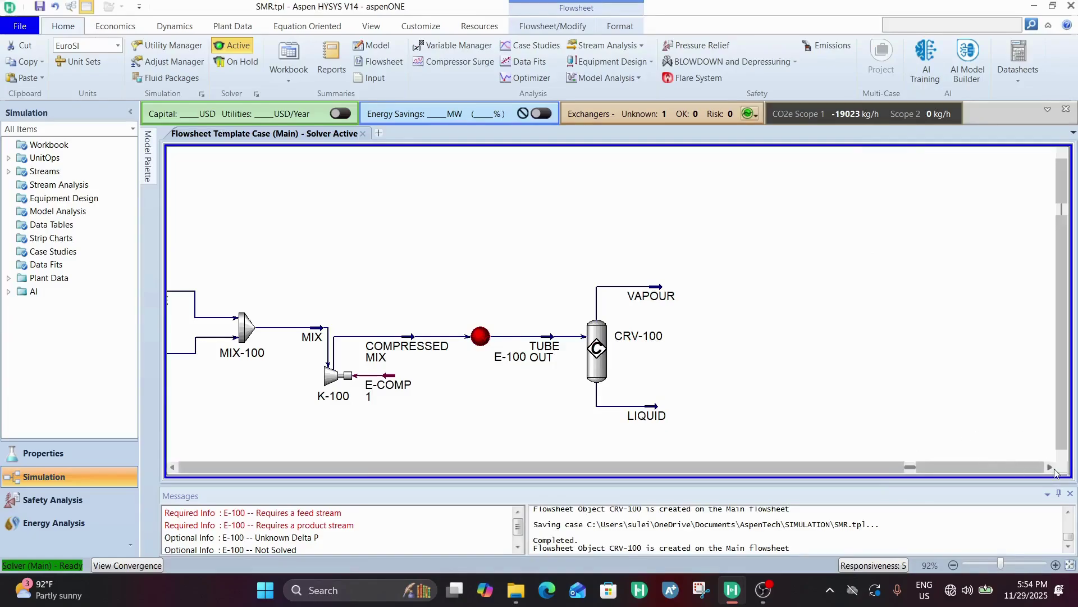
# Examine the VAPOUR stream's composition, checking the mole fractions of methane, H2O, hydrogen and CO, and close its properties.
pyautogui.click(1051, 468)
pyautogui.click(1051, 468)
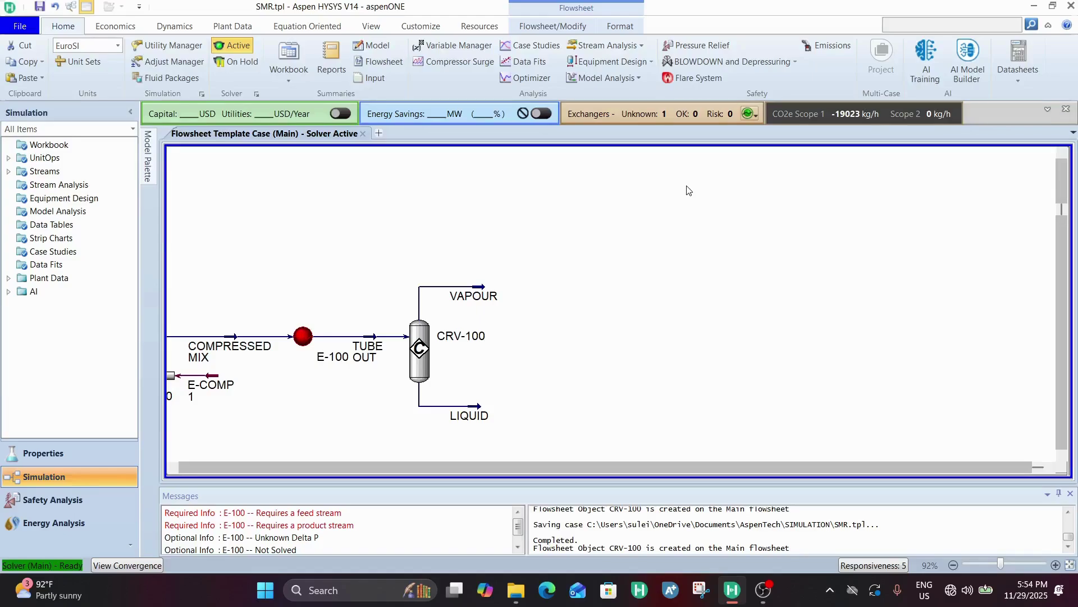
pyautogui.doubleClick(464, 291)
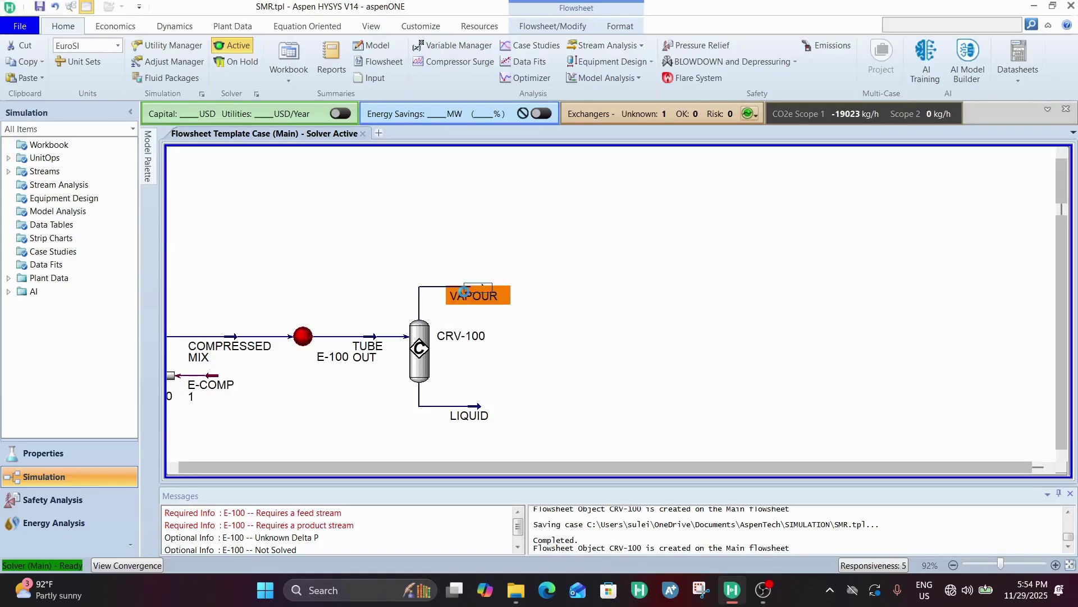
pyautogui.click(522, 148)
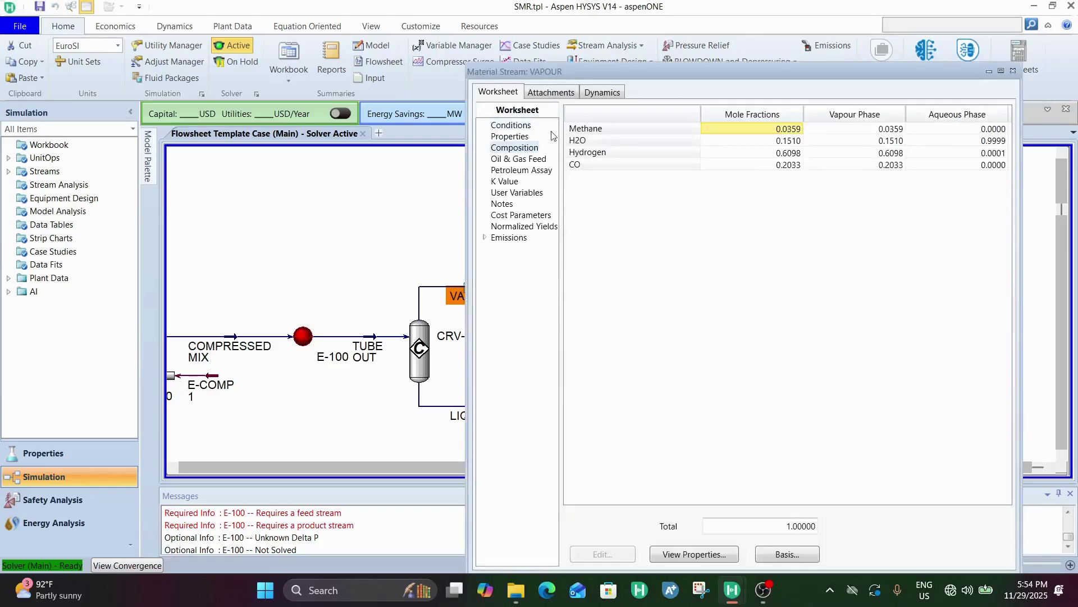
pyautogui.moveTo(756, 69); pyautogui.dragTo(644, 52)
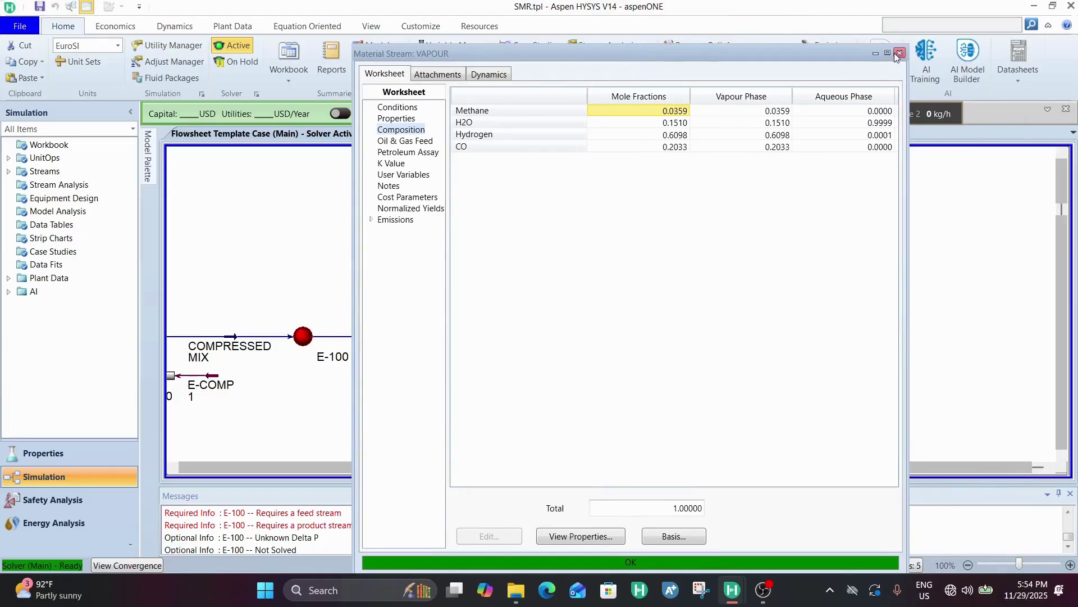
pyautogui.click(667, 148)
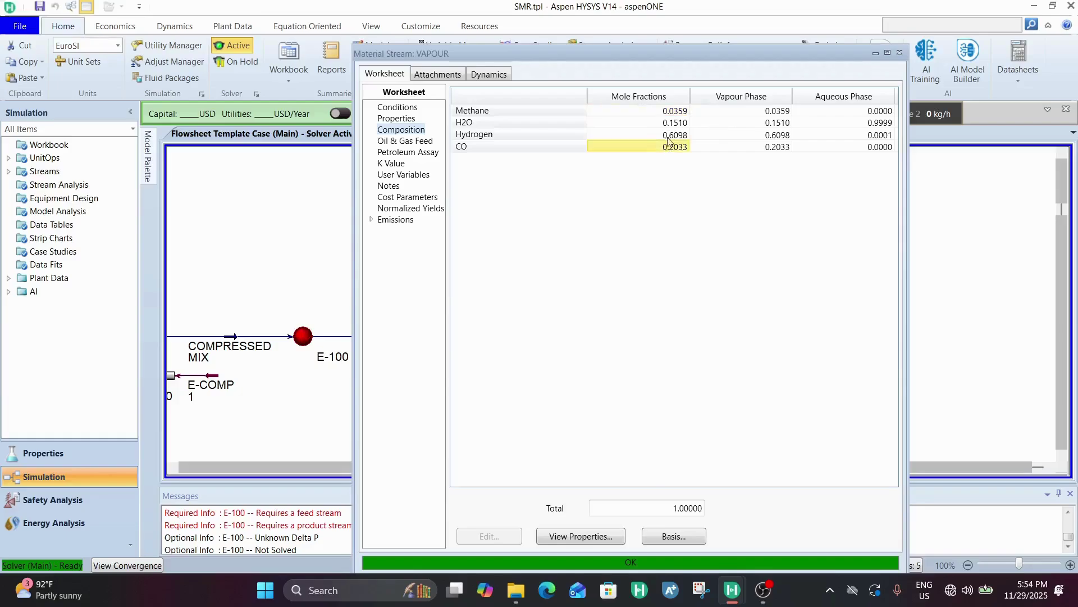
pyautogui.click(669, 136)
pyautogui.click(672, 112)
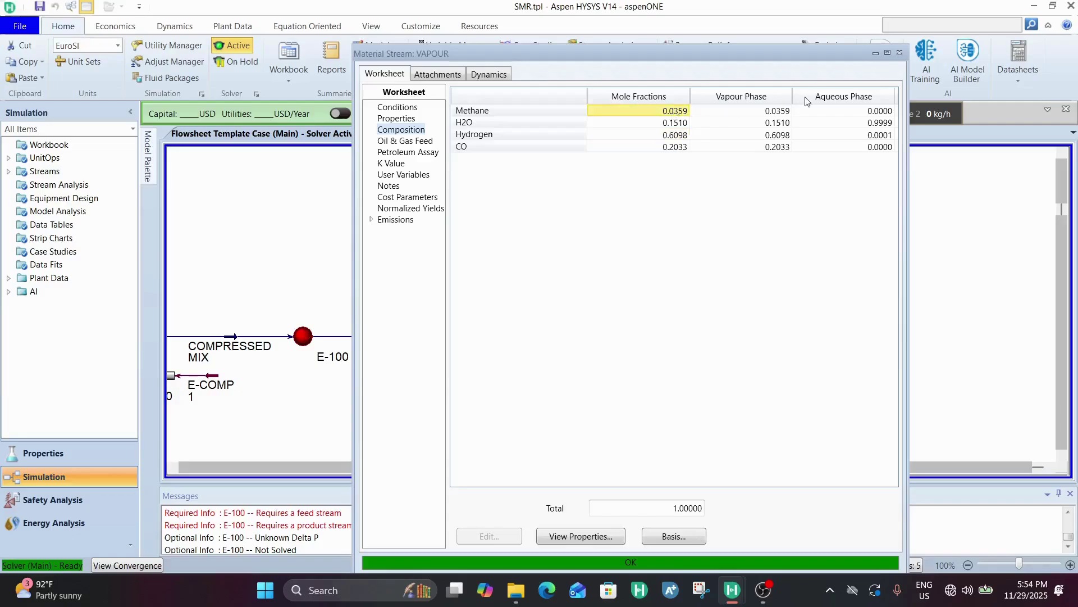
pyautogui.click(774, 135)
pyautogui.click(668, 137)
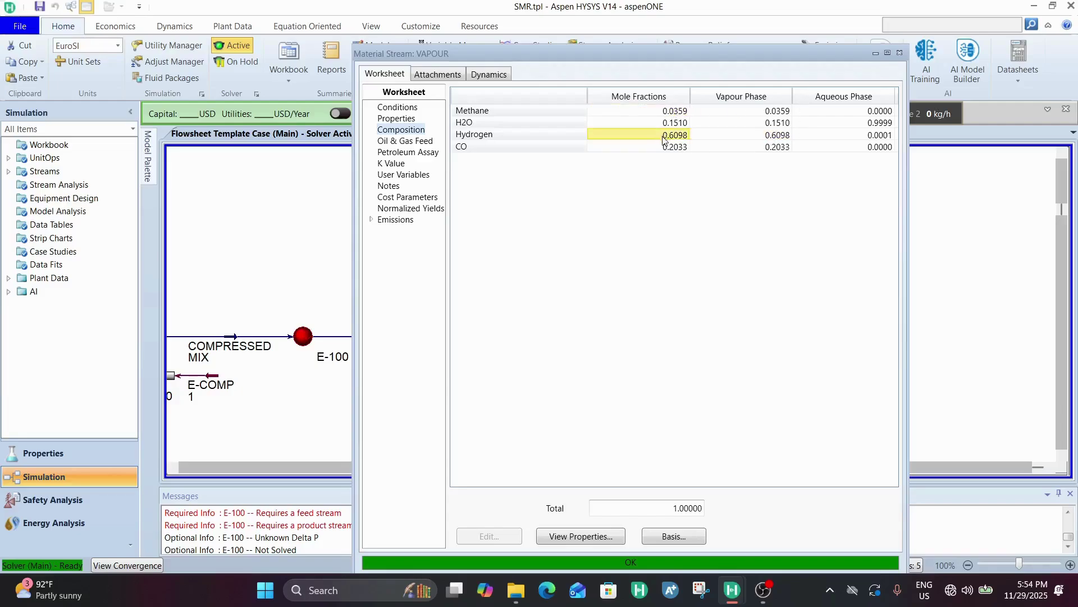
pyautogui.click(675, 124)
pyautogui.click(676, 136)
pyautogui.click(679, 125)
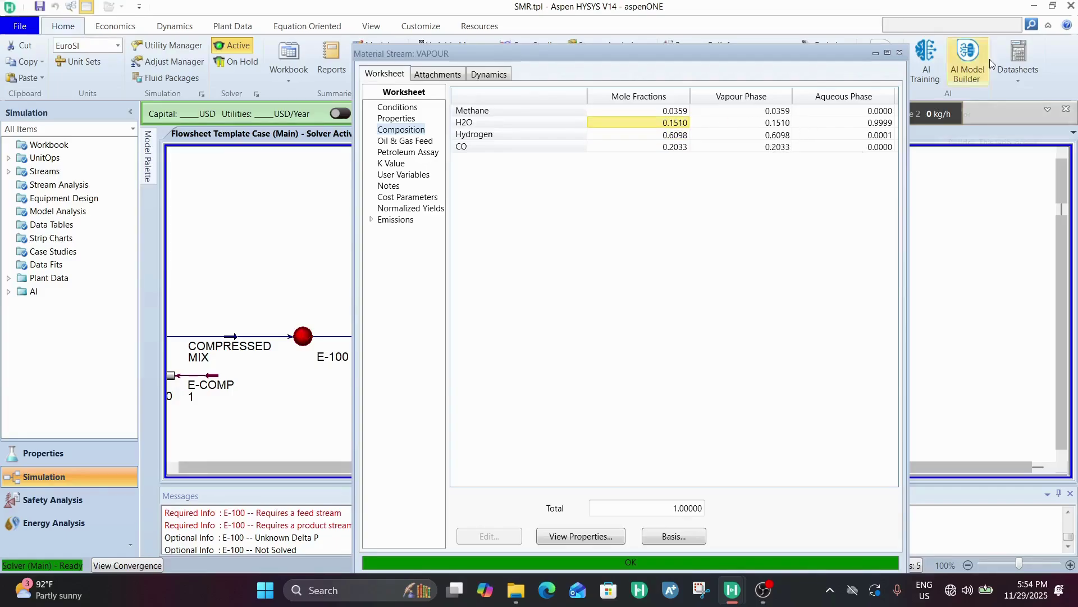
pyautogui.click(898, 53)
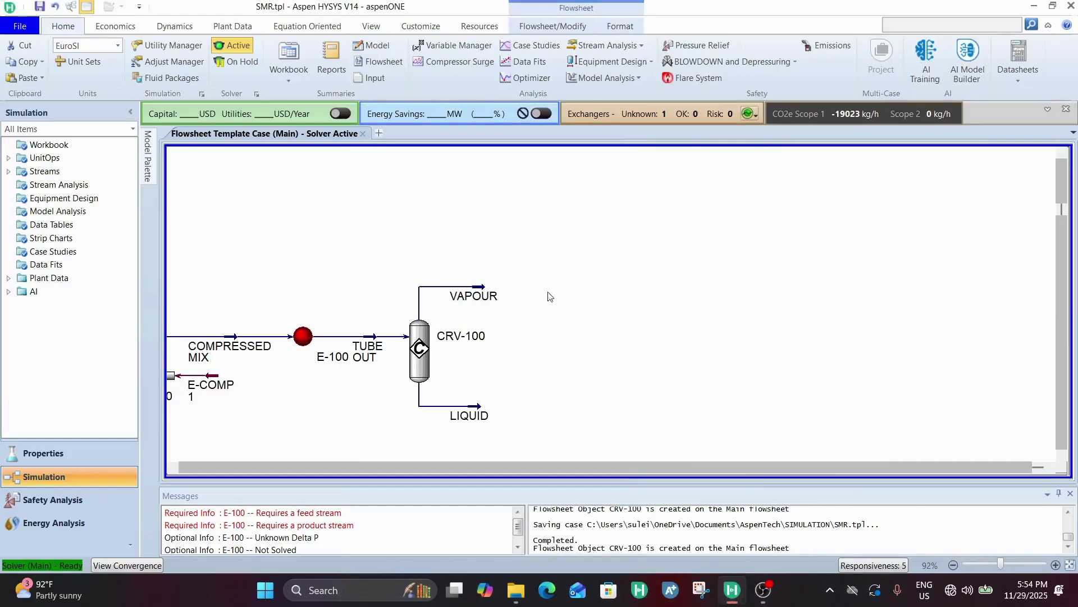
# Examine the flowsheet from the METHANE and STEAM feeds to CRV-100, checking the COMPRESSED MIX conditions and comparing with the VAPOUR outlet.
pyautogui.click(180, 465)
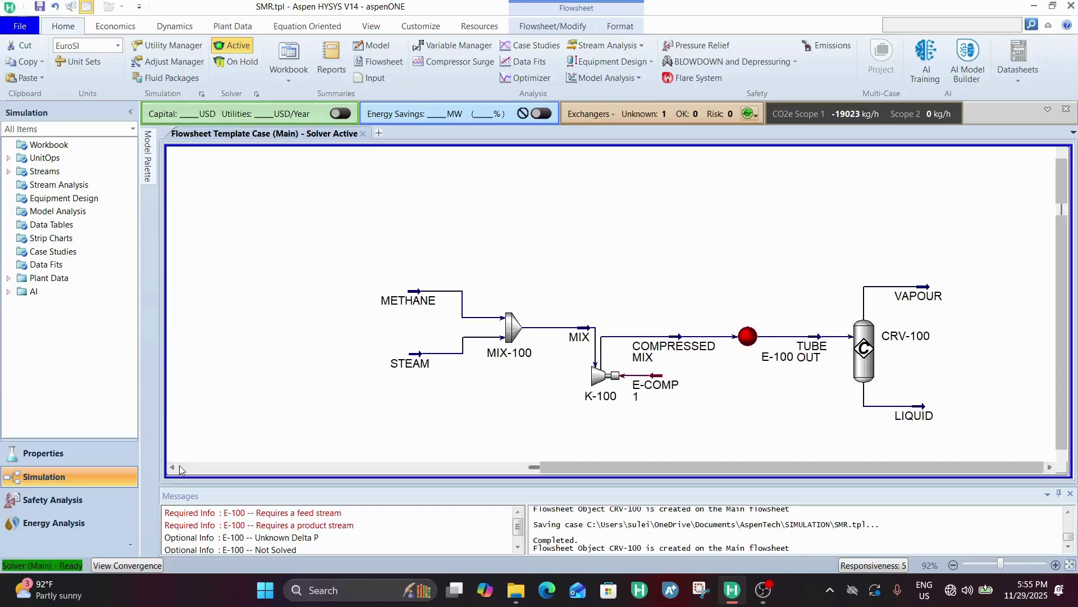
pyautogui.click(1048, 468)
pyautogui.click(1047, 467)
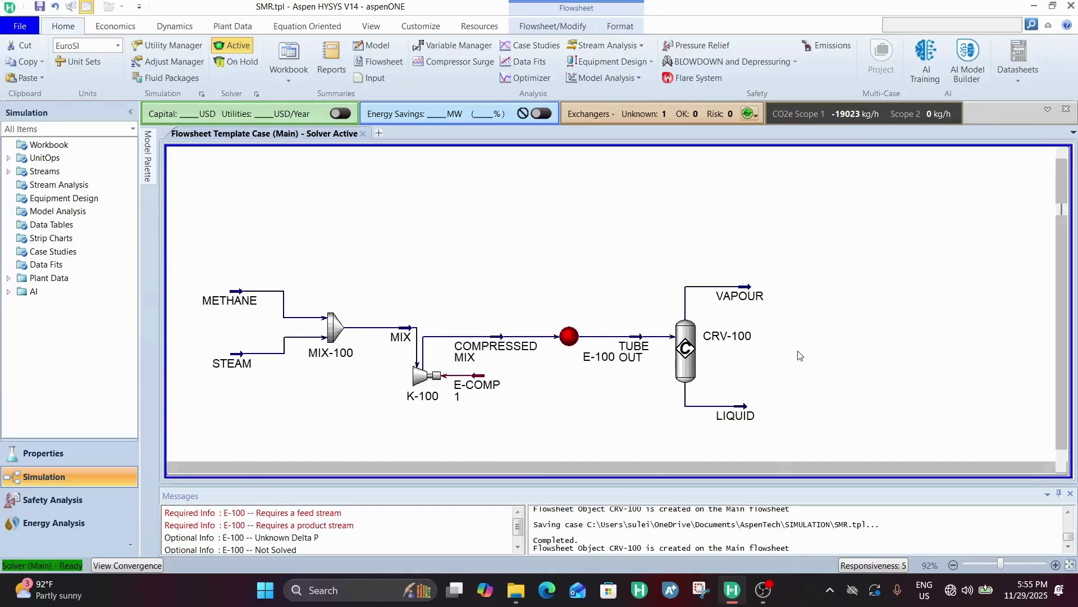
pyautogui.click(1061, 456)
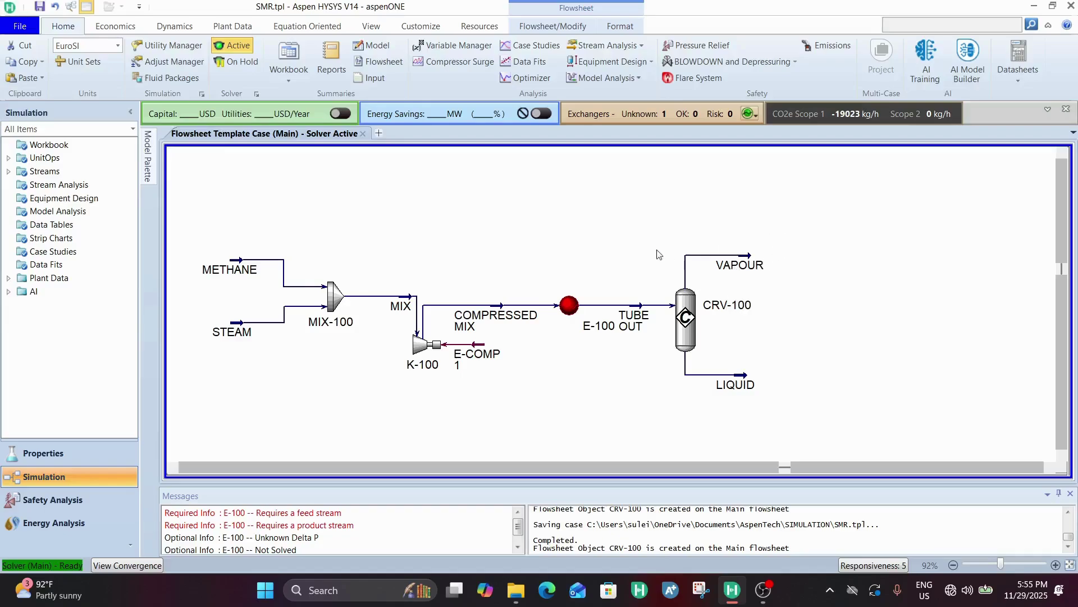
pyautogui.click(577, 305)
pyautogui.moveTo(754, 260)
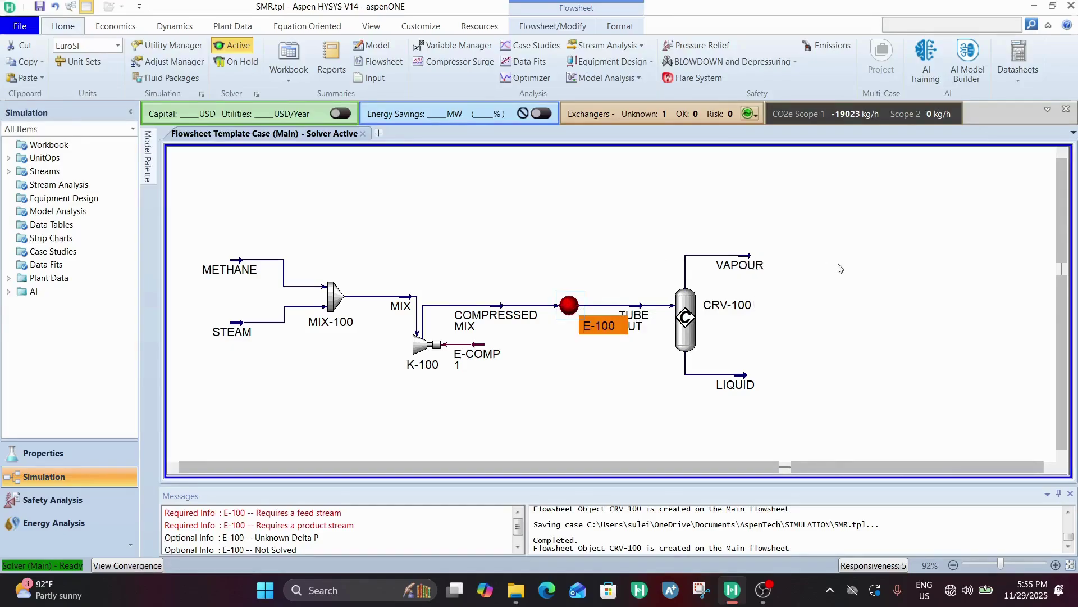
pyautogui.click(736, 260)
pyautogui.moveTo(748, 271)
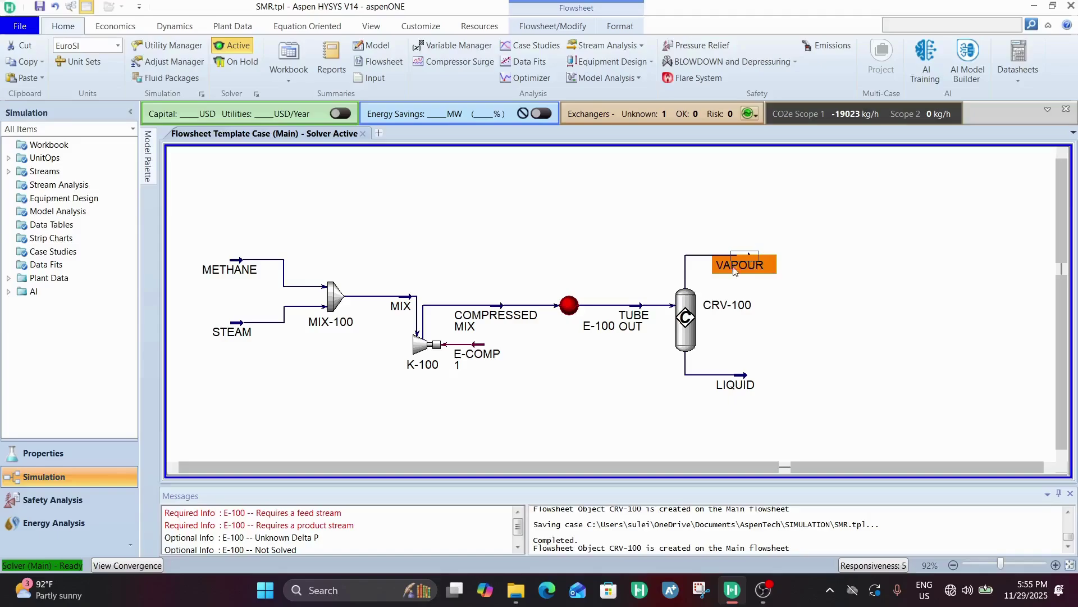
pyautogui.moveTo(507, 320)
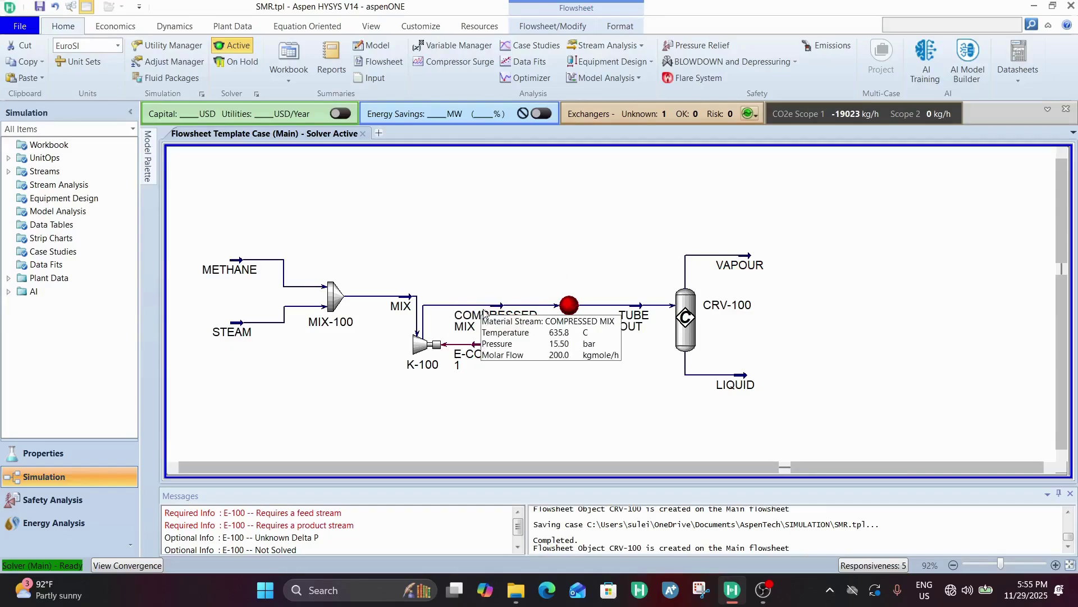
pyautogui.click(751, 266)
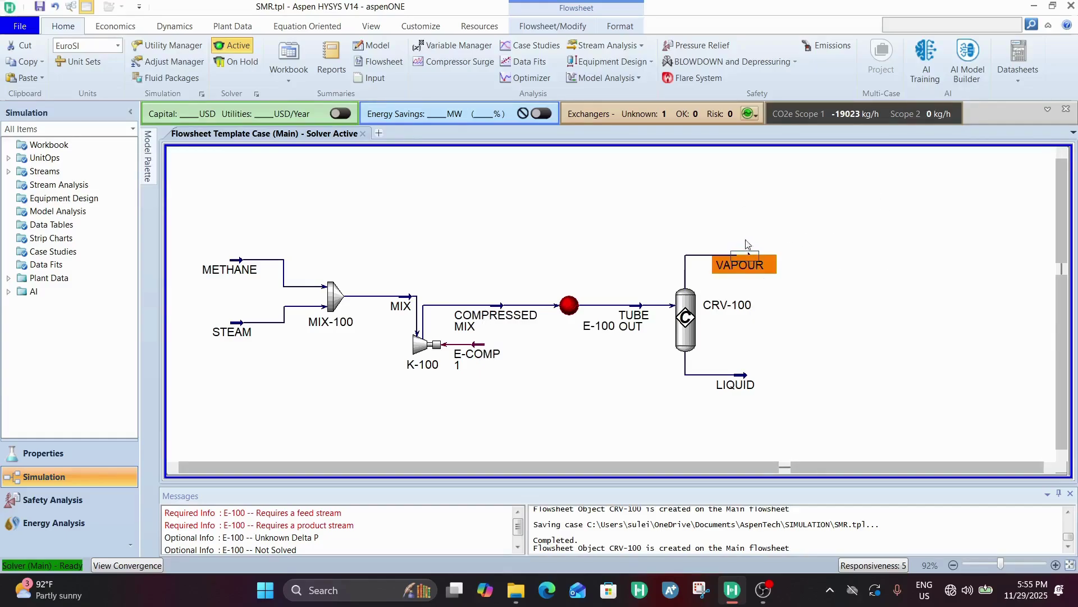
pyautogui.moveTo(523, 327)
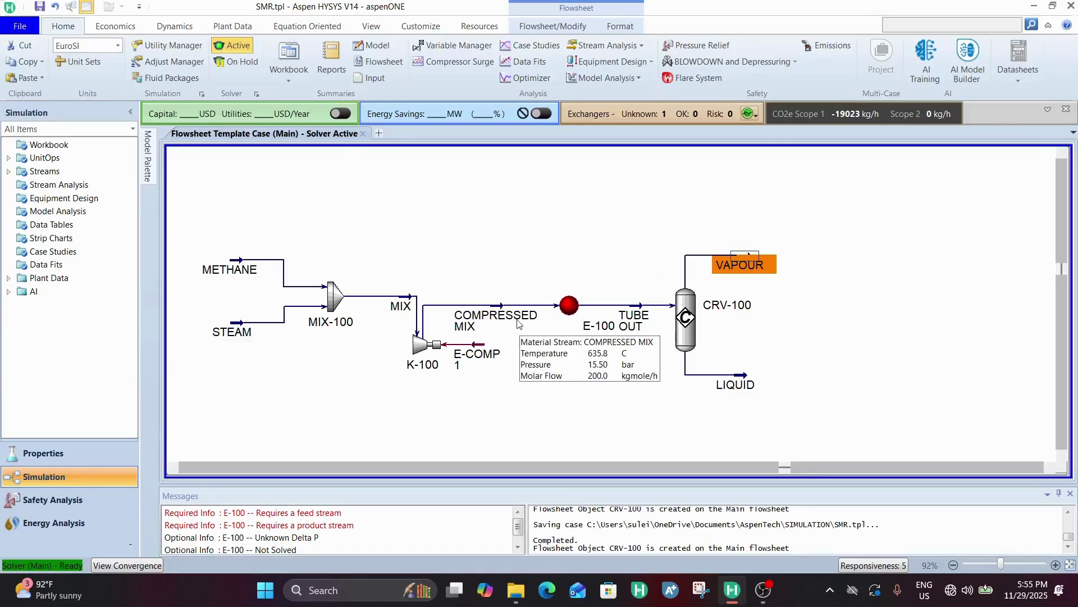
pyautogui.click(488, 312)
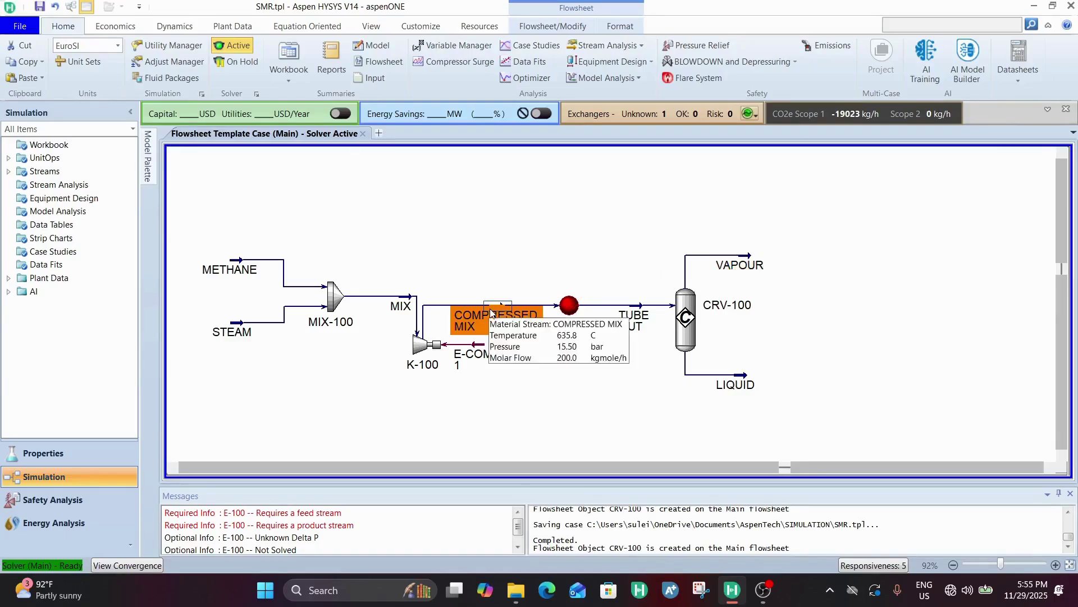
pyautogui.click(745, 266)
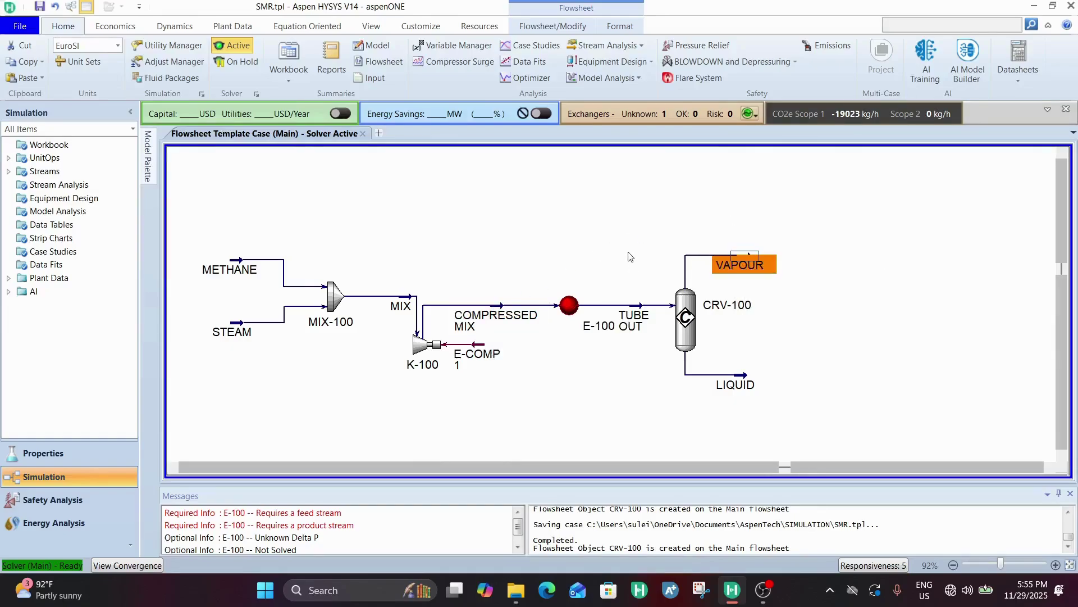
# Put the solver on hold and delete heat exchanger E-100 between COMPRESSED MIX and TUBE OUT.
pyautogui.moveTo(567, 305)
pyautogui.click(222, 63)
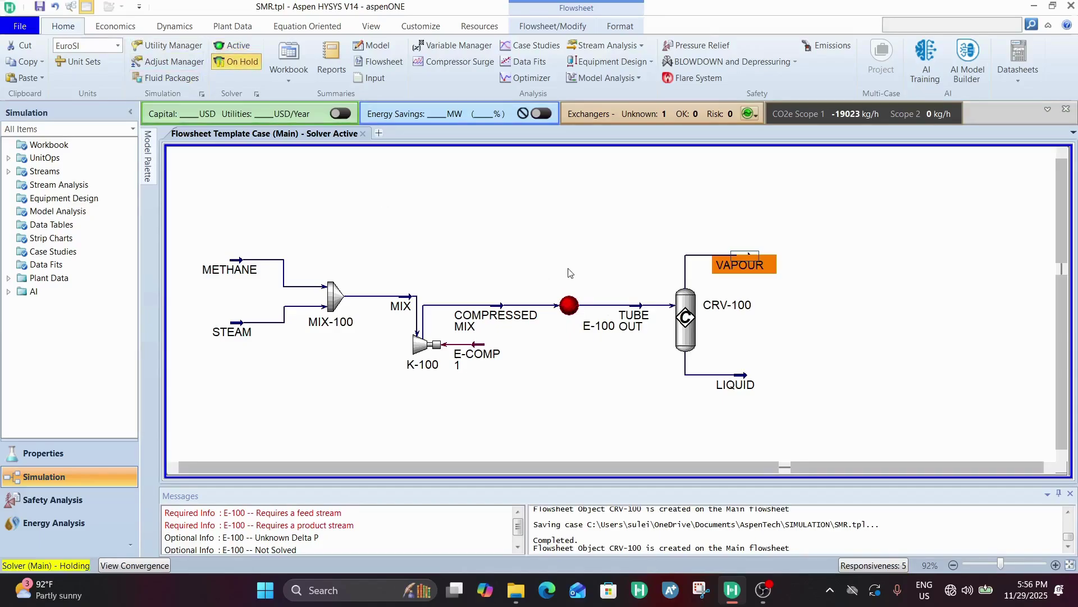
pyautogui.moveTo(561, 307)
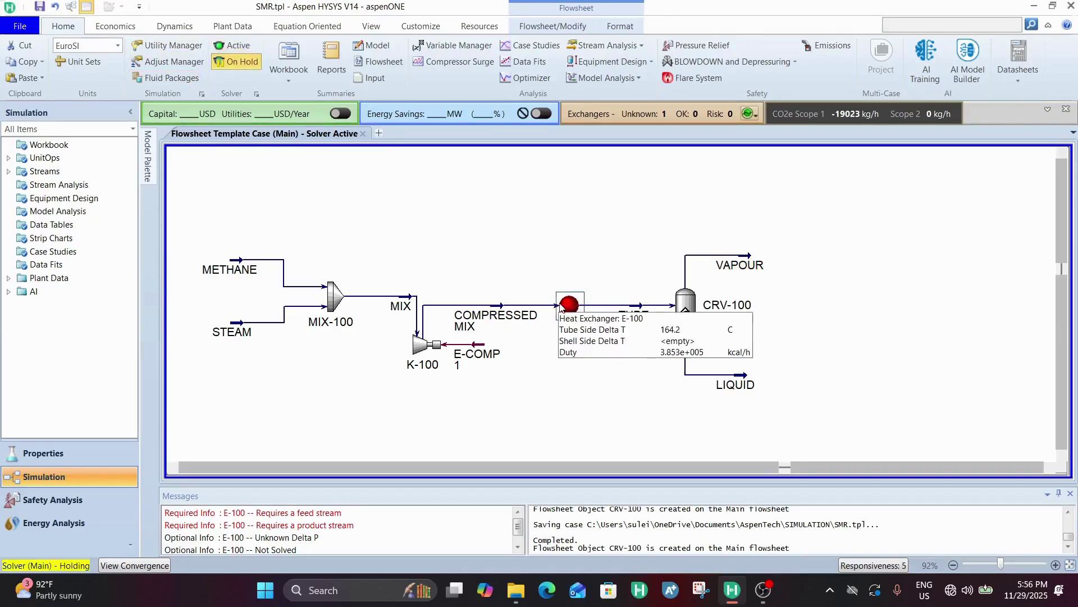
pyautogui.press('Delete')
pyautogui.click(500, 348)
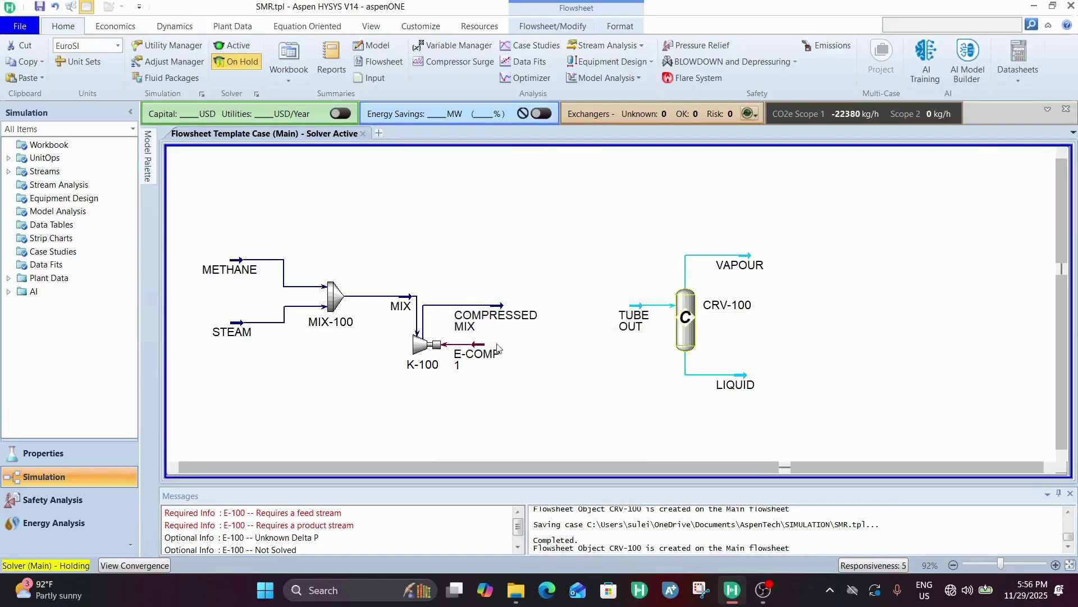
# Place a Heater on the flowsheet between the COMPRESSED MIX and TUBE OUT streams.
pyautogui.click(148, 156)
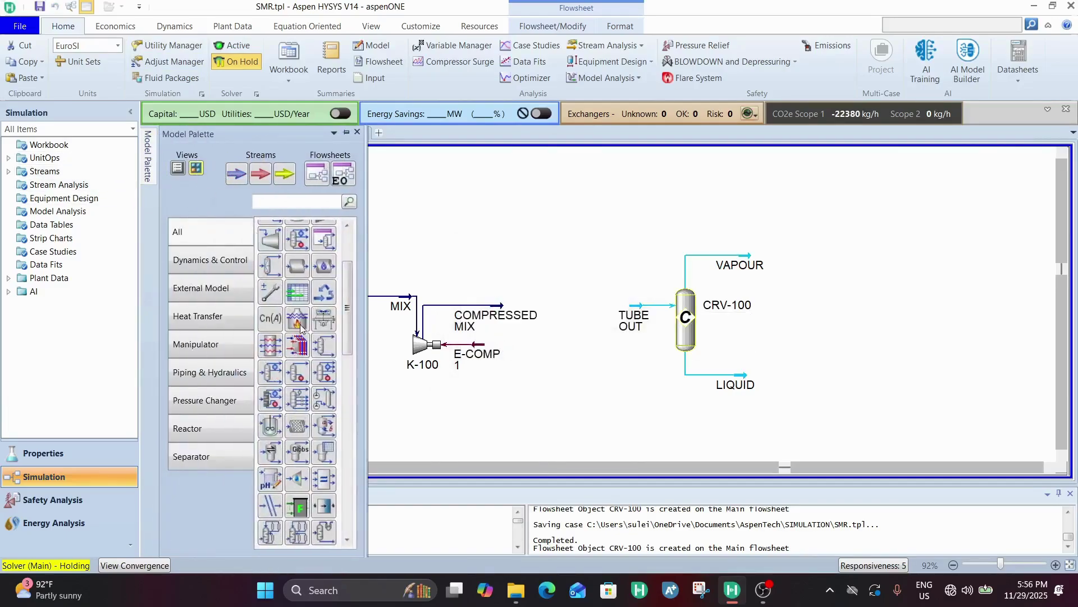
pyautogui.scroll(4, 300, 323)
pyautogui.click(323, 233)
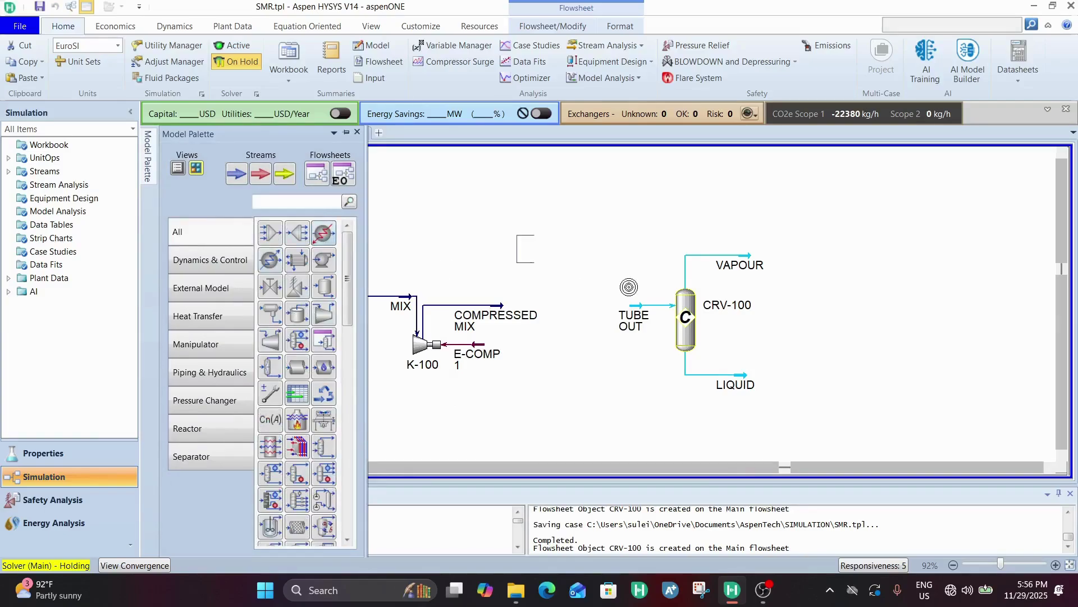
pyautogui.click(578, 307)
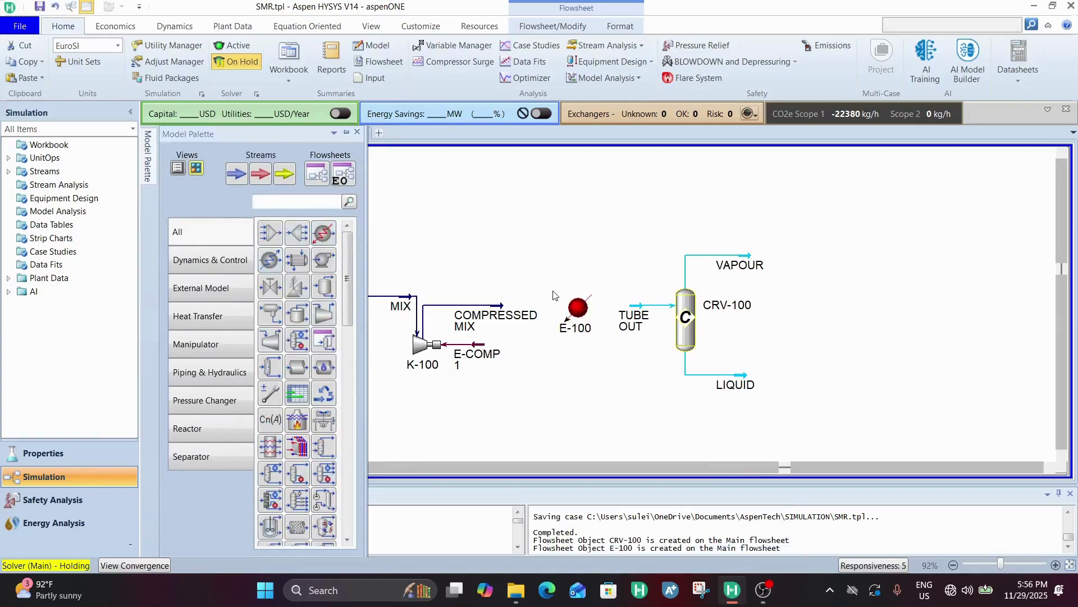
# Connect heater E-100 with COMPRESSED MIX as inlet, TUBE OUT as outlet and a new energy stream named E-HEATER.
pyautogui.doubleClick(578, 307)
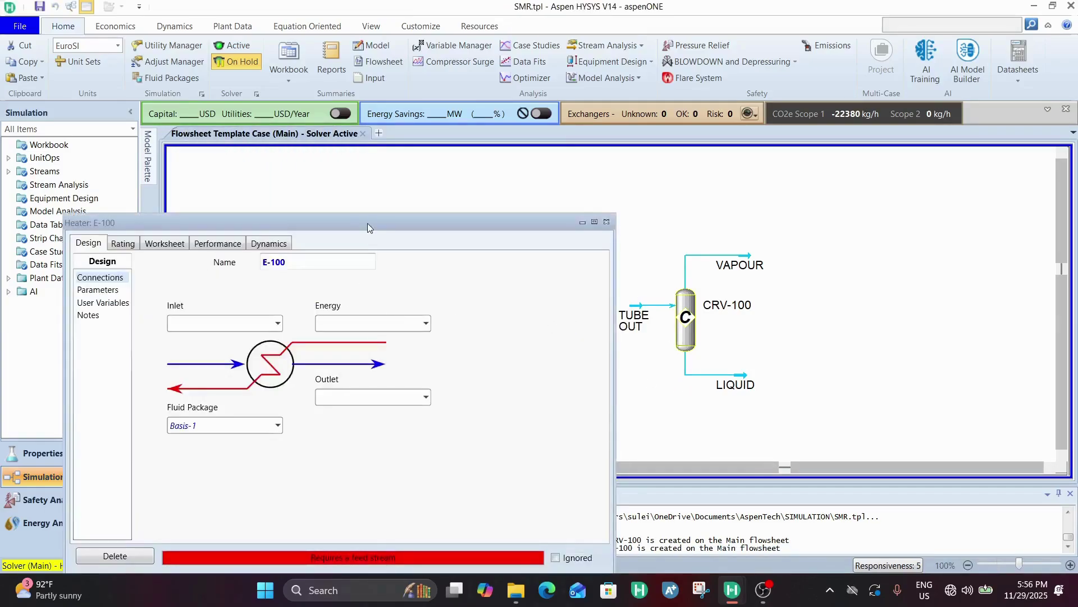
pyautogui.moveTo(367, 224); pyautogui.dragTo(403, 124)
pyautogui.click(313, 224)
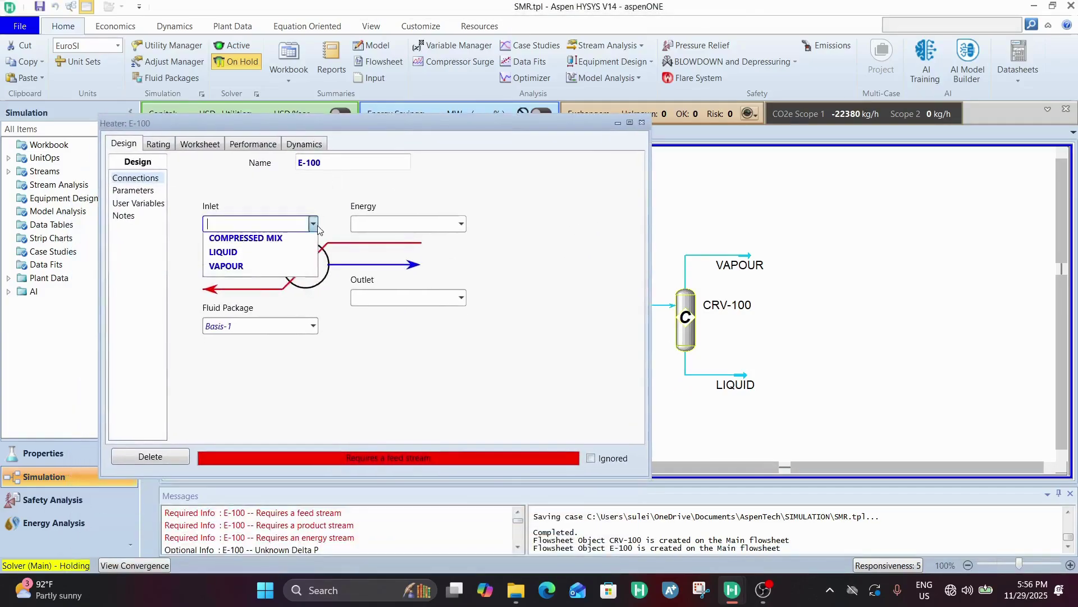
pyautogui.click(266, 244)
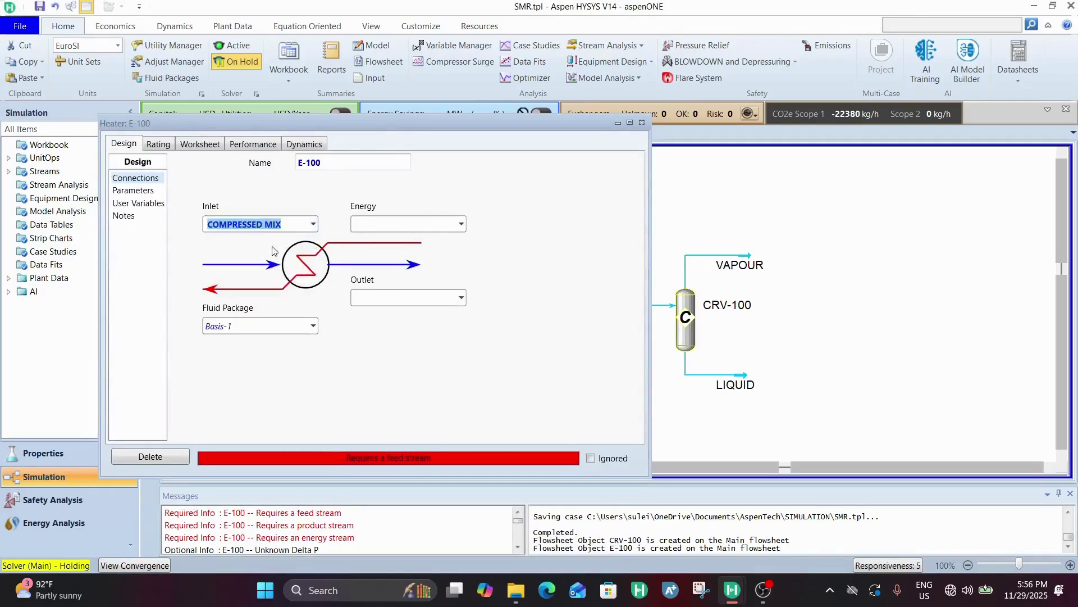
pyautogui.click(464, 298)
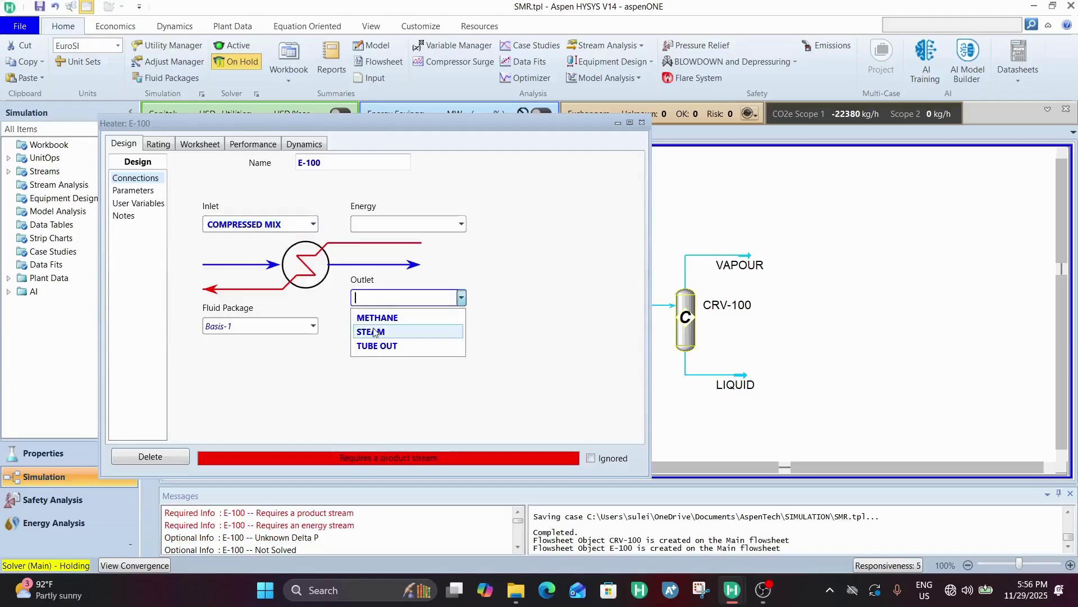
pyautogui.click(377, 347)
pyautogui.click(394, 219)
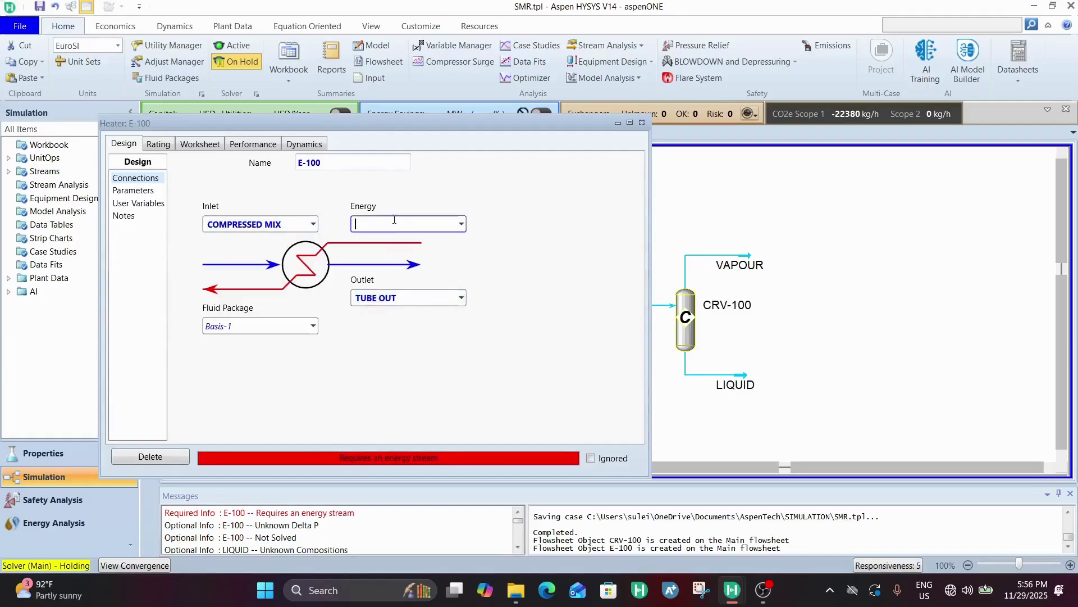
pyautogui.write('E-HEATER')
pyautogui.press('Return')
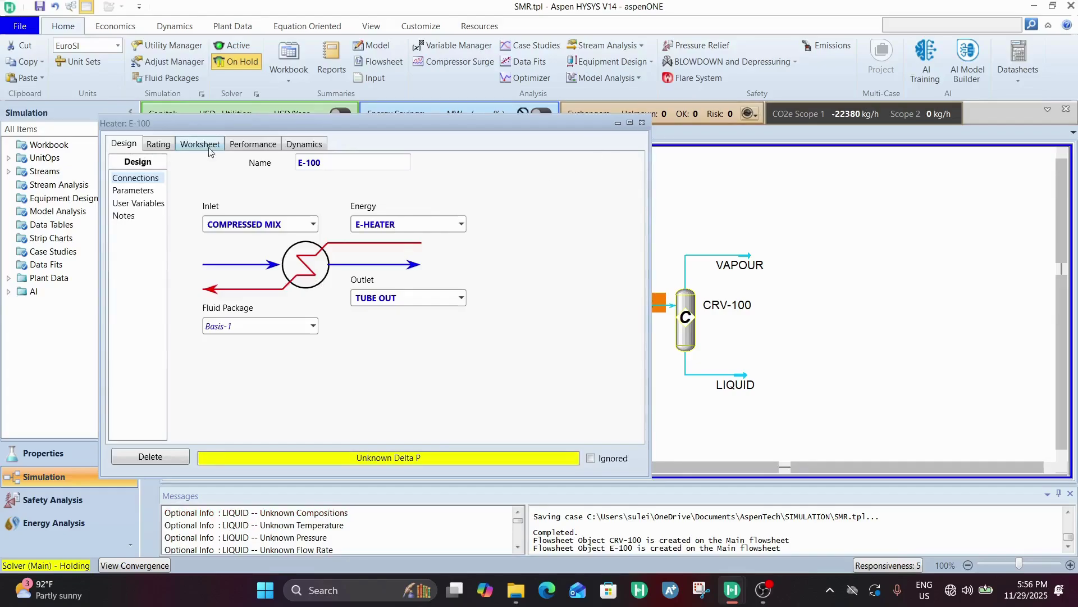
# Reactivate the solver and check the stream conditions in heater E-100's worksheet before closing it.
pyautogui.click(231, 45)
pyautogui.click(186, 150)
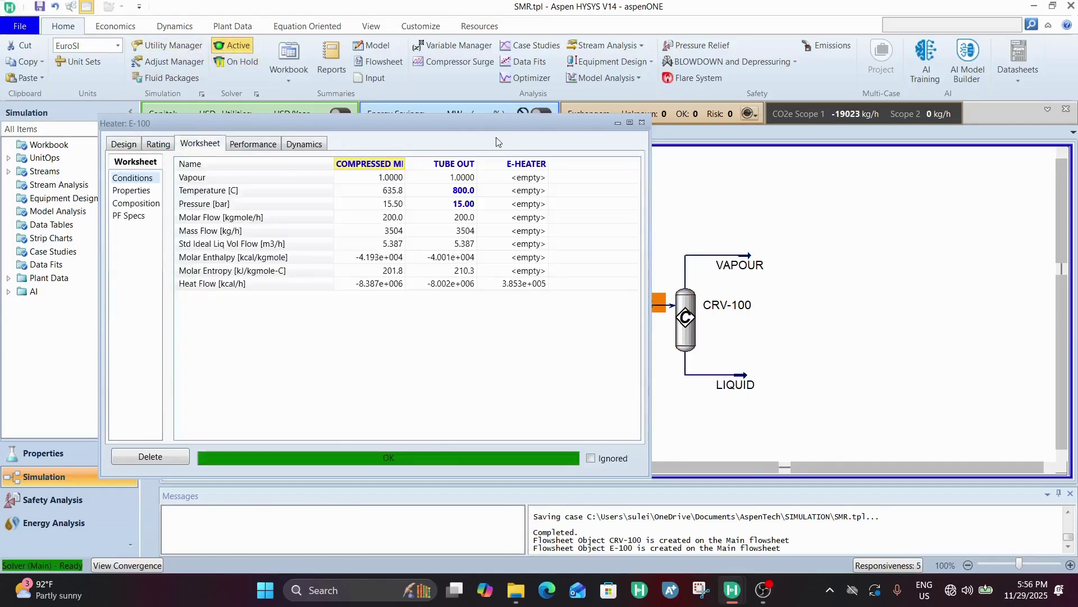
pyautogui.click(642, 122)
# Move the E-HEATER energy stream above the TUBE OUT line to tidy the flowsheet around E-100 and CRV-100.
pyautogui.click(625, 299)
pyautogui.moveTo(625, 298); pyautogui.dragTo(640, 268)
pyautogui.click(684, 319)
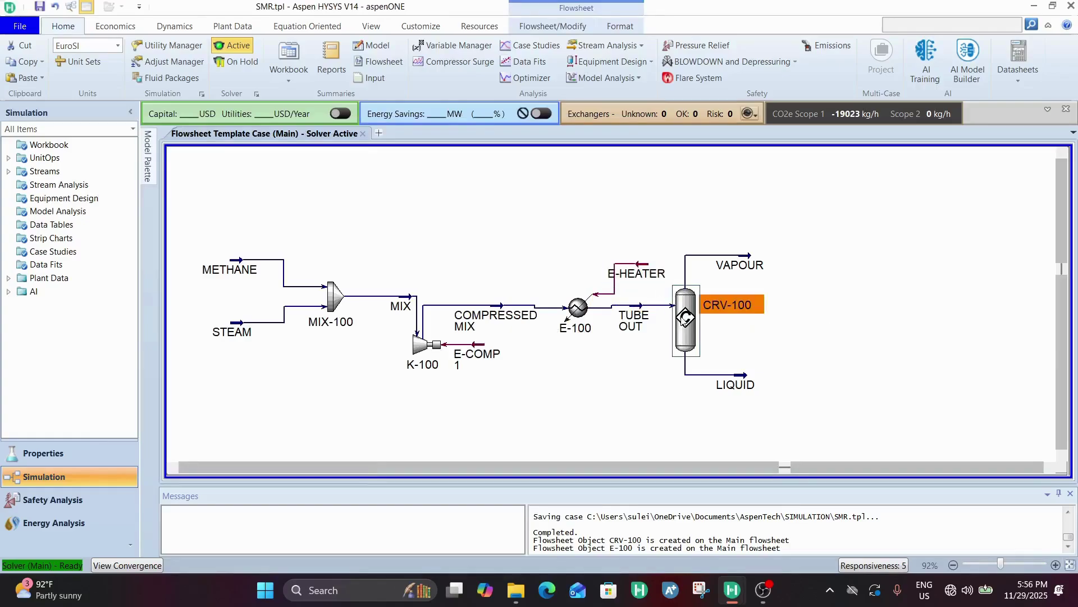
pyautogui.click(790, 289)
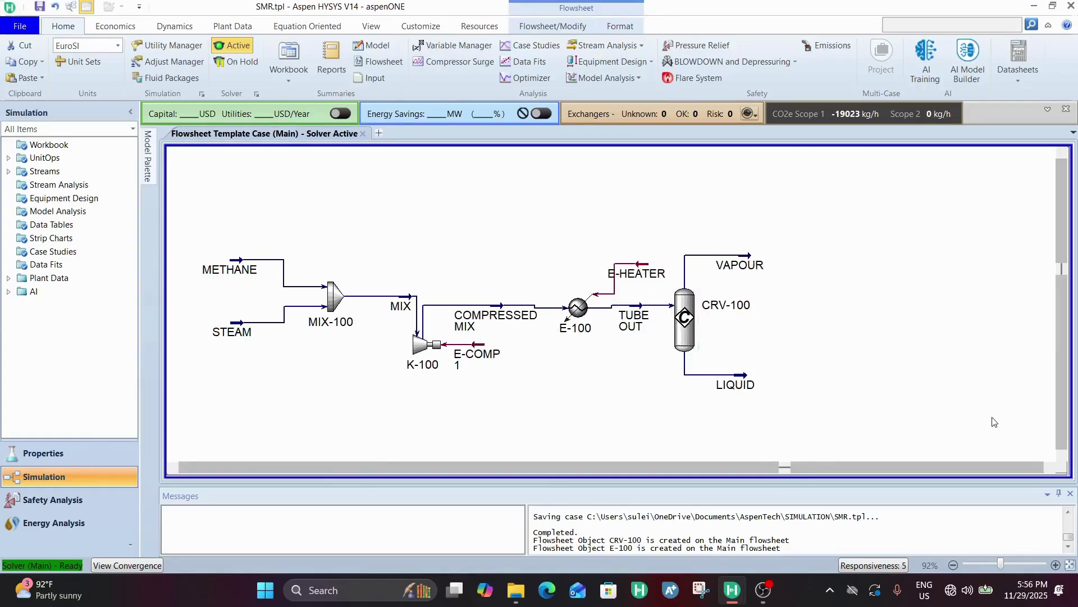
pyautogui.click(1050, 467)
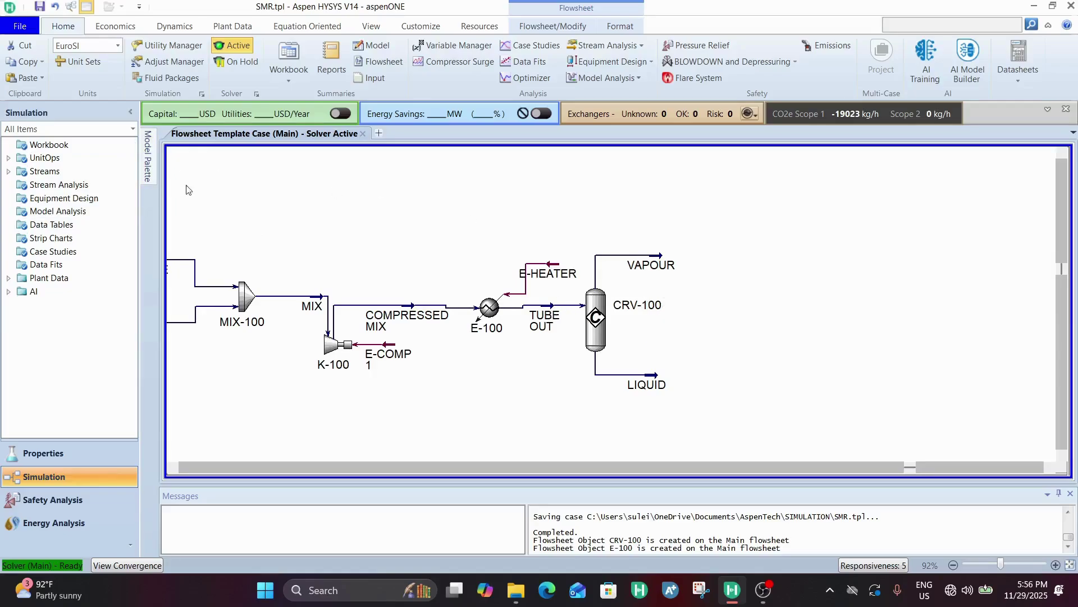
# Search the model palette for AIR and place an air cooler beside the VAPOUR stream leaving CRV-100.
pyautogui.click(153, 169)
pyautogui.click(147, 169)
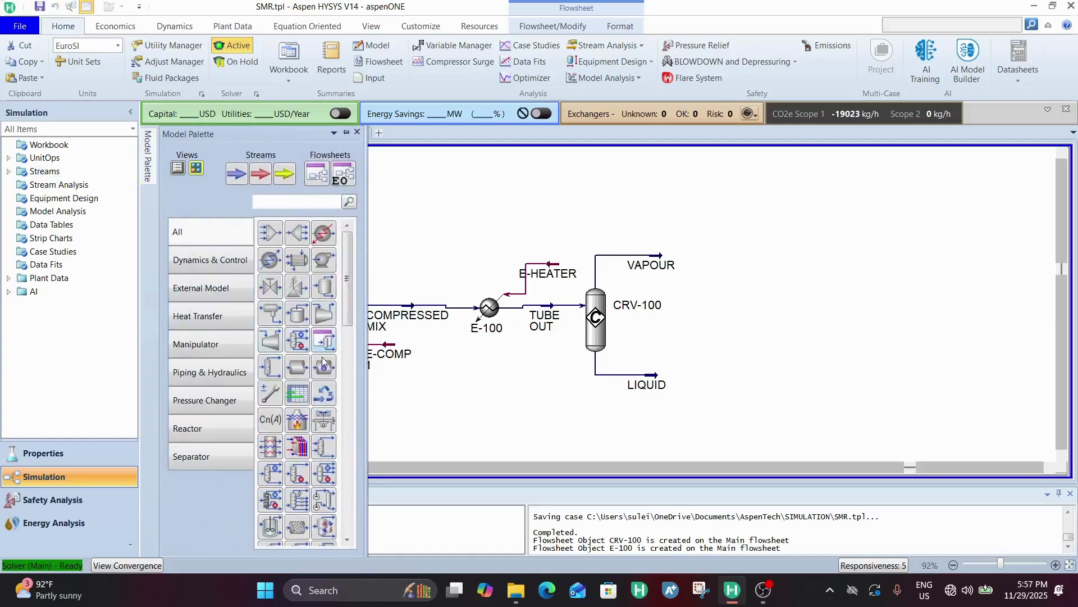
pyautogui.scroll(-3, 323, 362)
pyautogui.scroll(-3, 323, 366)
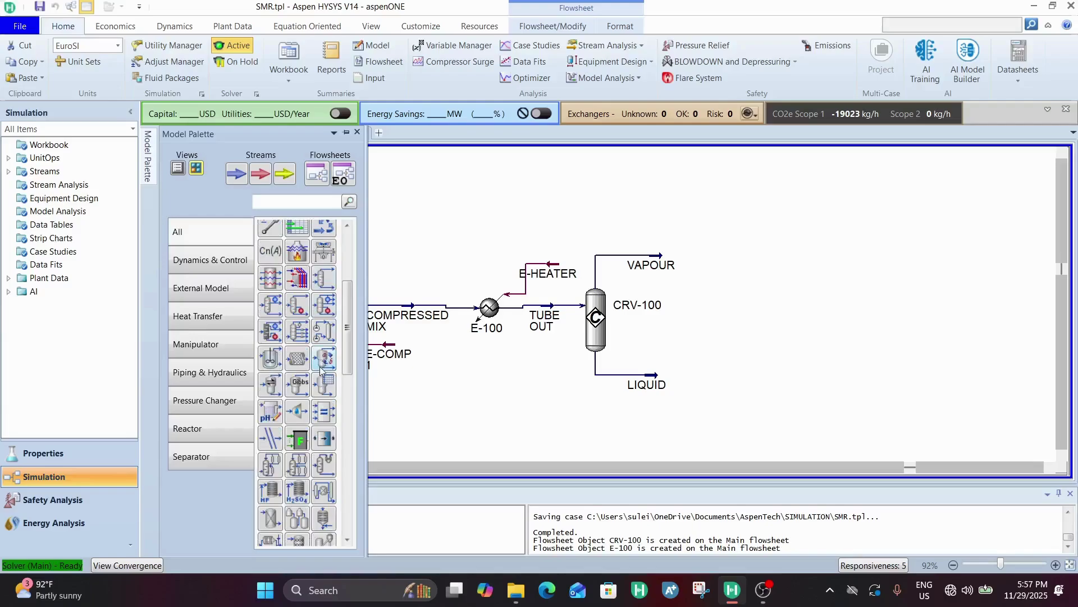
pyautogui.scroll(-3, 323, 368)
pyautogui.scroll(-6, 347, 423)
pyautogui.scroll(8, 313, 416)
pyautogui.scroll(2, 317, 396)
pyautogui.scroll(2, 329, 289)
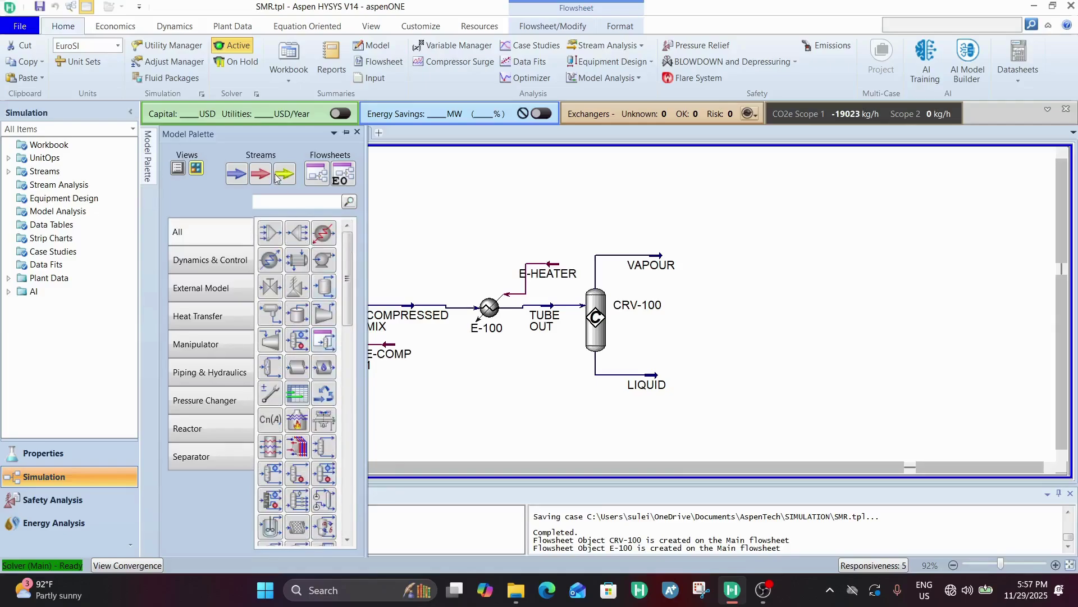
pyautogui.click(291, 198)
pyautogui.write('AIR')
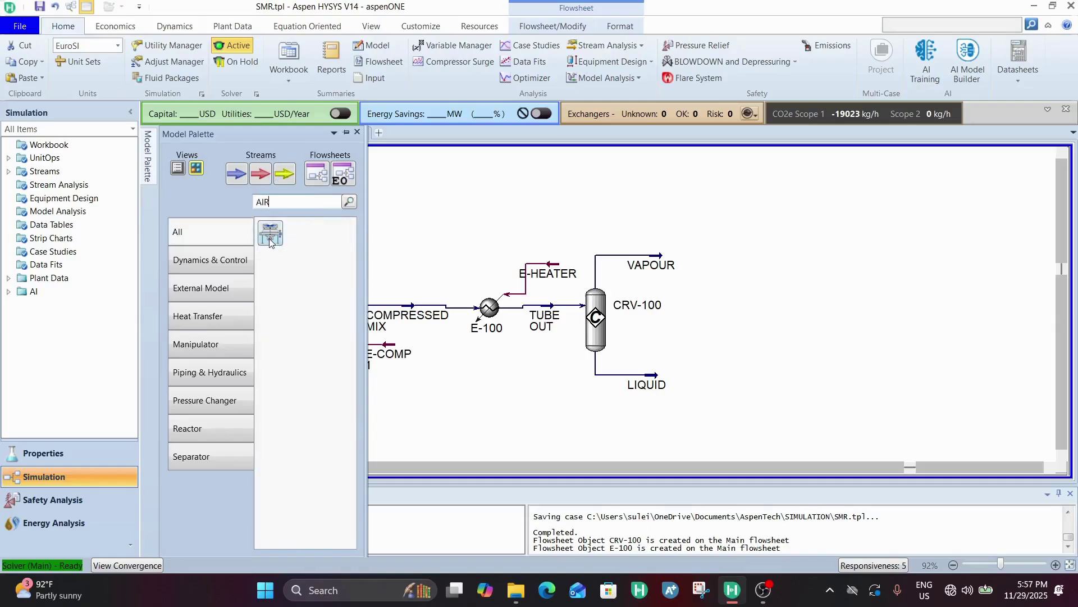
pyautogui.moveTo(269, 242); pyautogui.dragTo(840, 301)
pyautogui.moveTo(733, 274); pyautogui.dragTo(713, 263)
# Connect air cooler AC-100 with VAPOUR as the process inlet and a new outlet stream named COOLED VAPOUR.
pyautogui.doubleClick(713, 264)
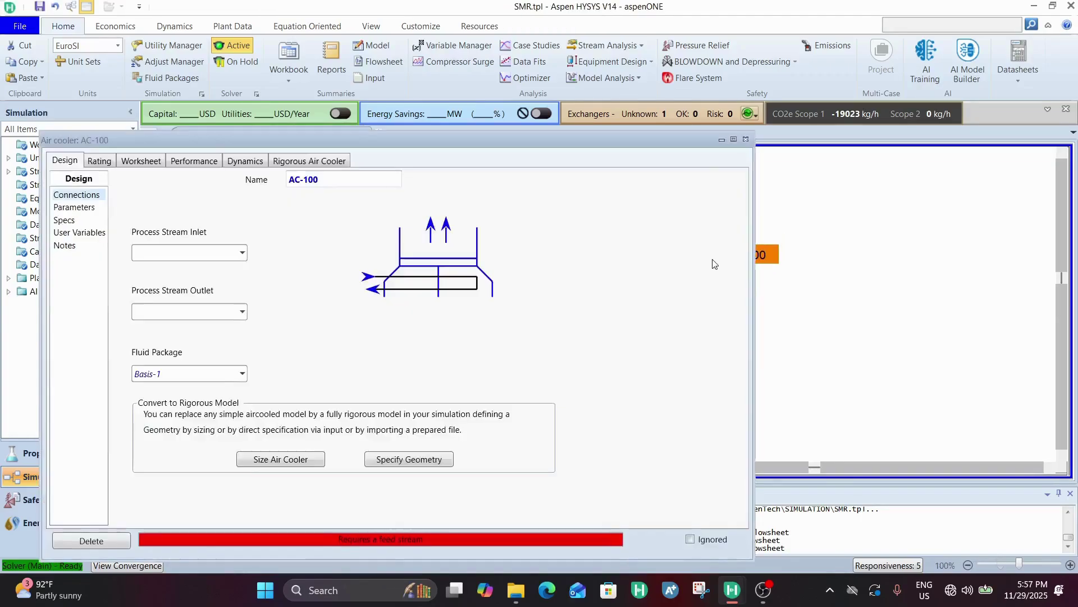
pyautogui.click(242, 254)
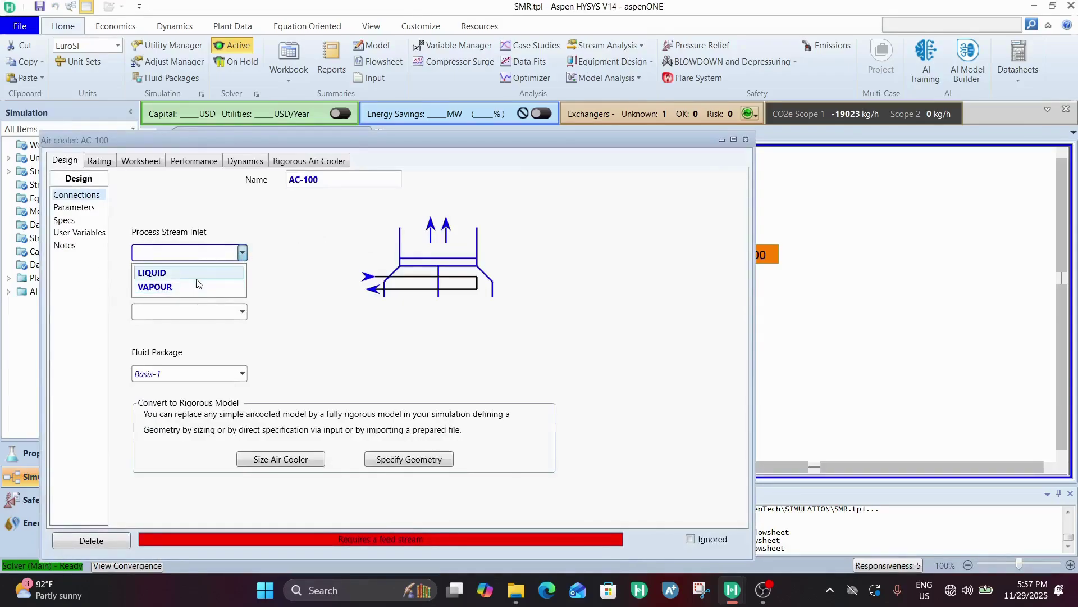
pyautogui.click(196, 287)
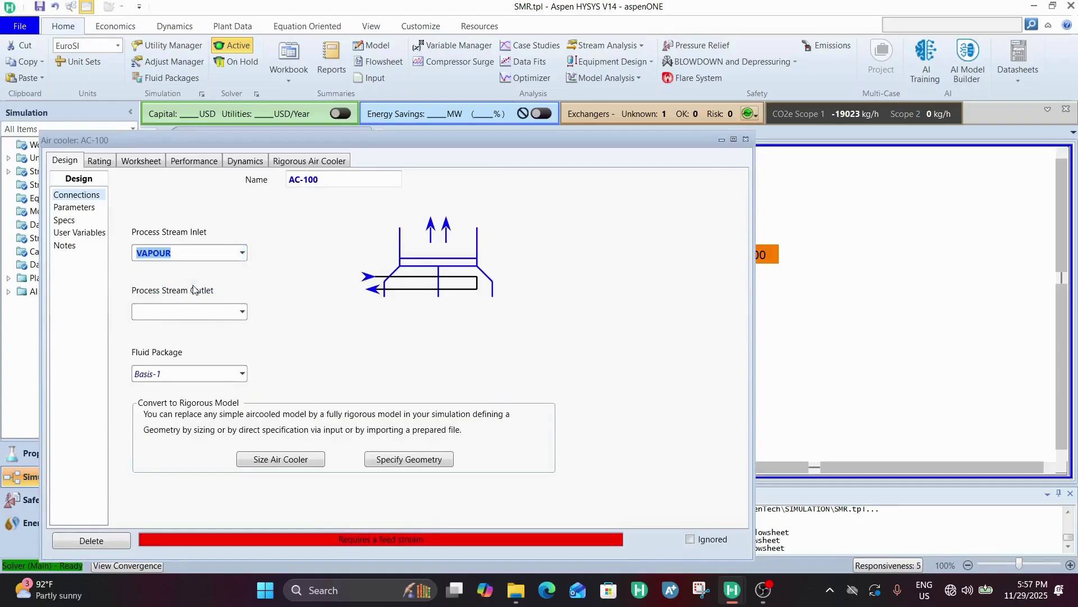
pyautogui.click(242, 312)
pyautogui.click(204, 313)
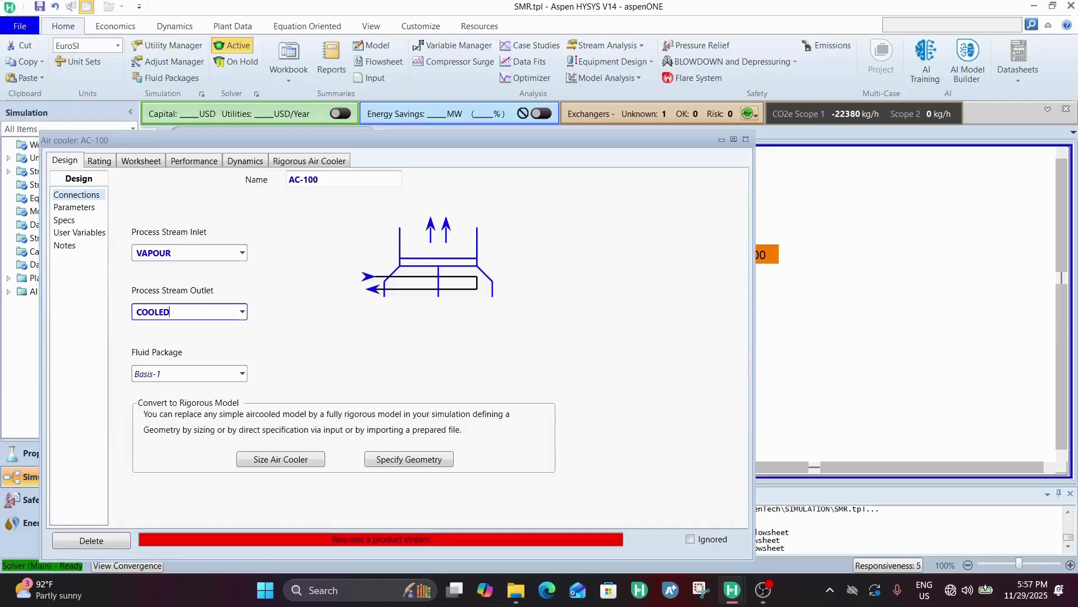
pyautogui.write('APOUR')
pyautogui.press('Return')
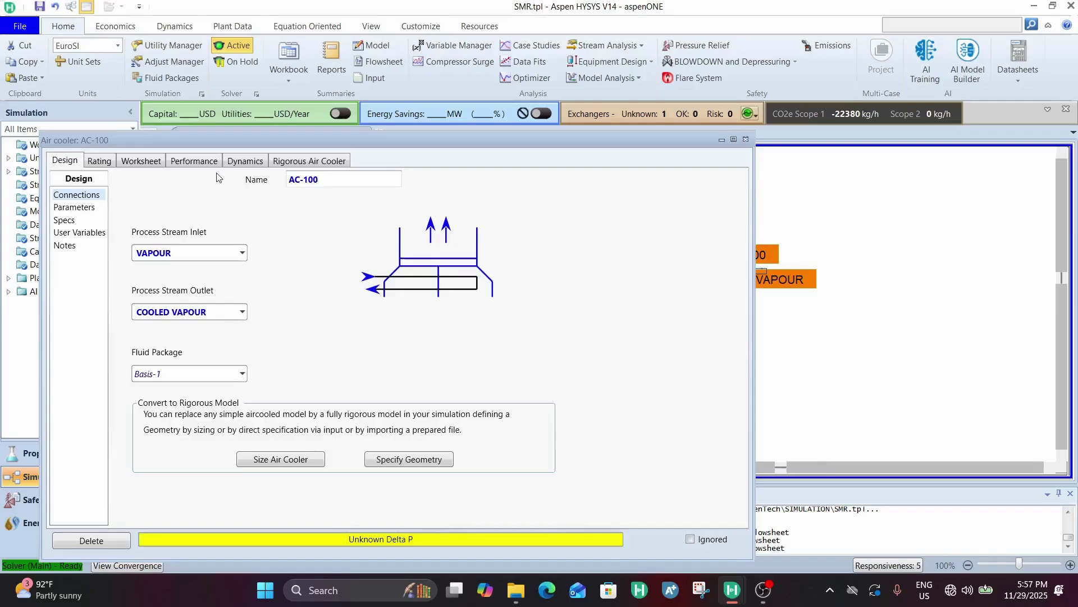
# Open the design parameters of AC-100 and check the conditions of the VAPOUR stream feeding it.
pyautogui.click(85, 209)
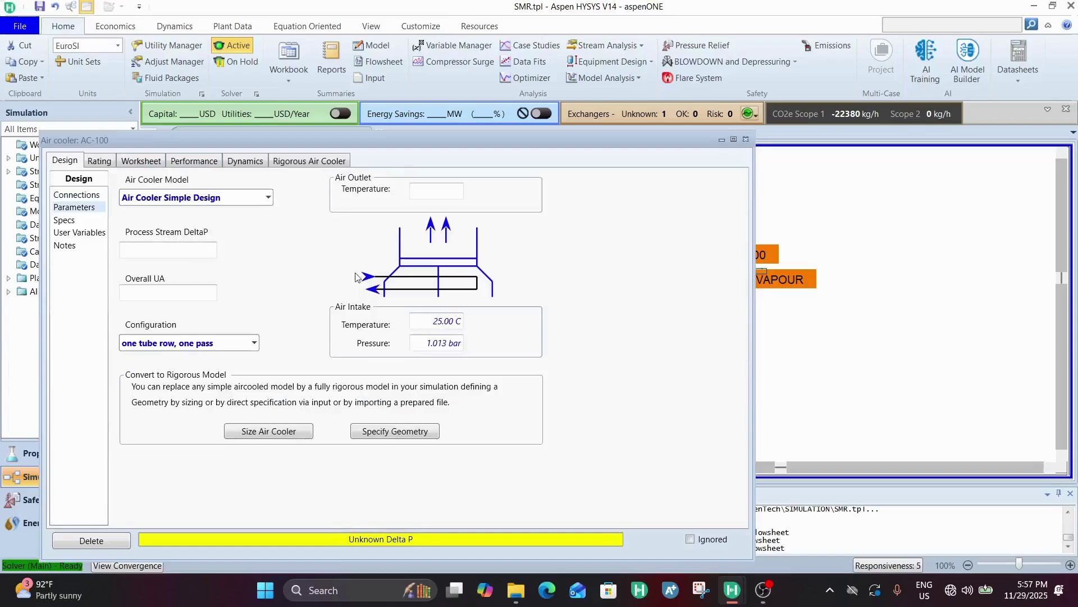
pyautogui.click(435, 193)
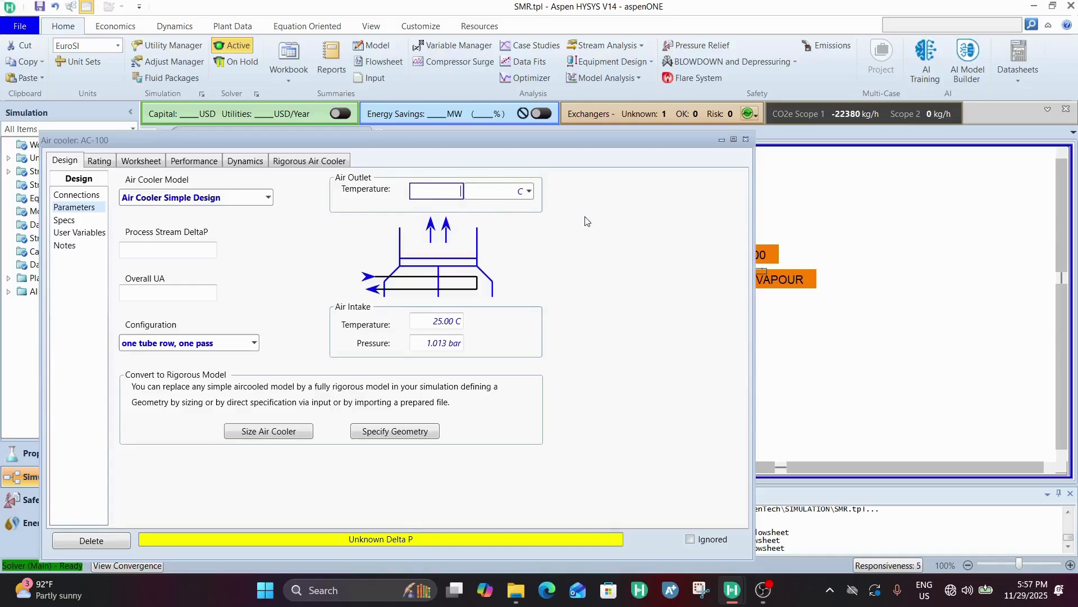
pyautogui.moveTo(618, 135); pyautogui.dragTo(682, 335)
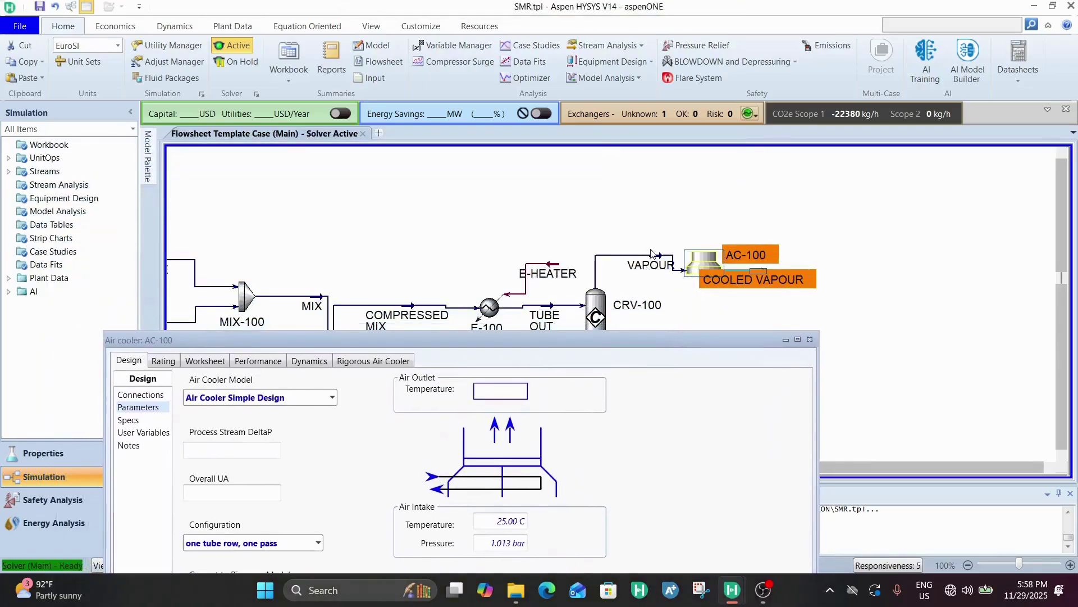
pyautogui.click(645, 265)
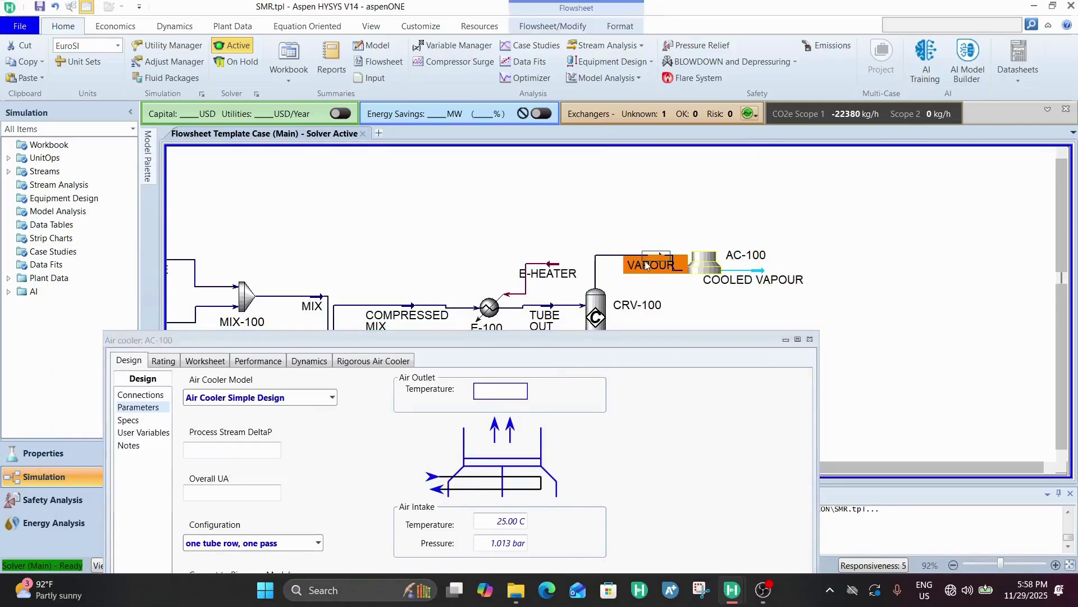
pyautogui.doubleClick(646, 265)
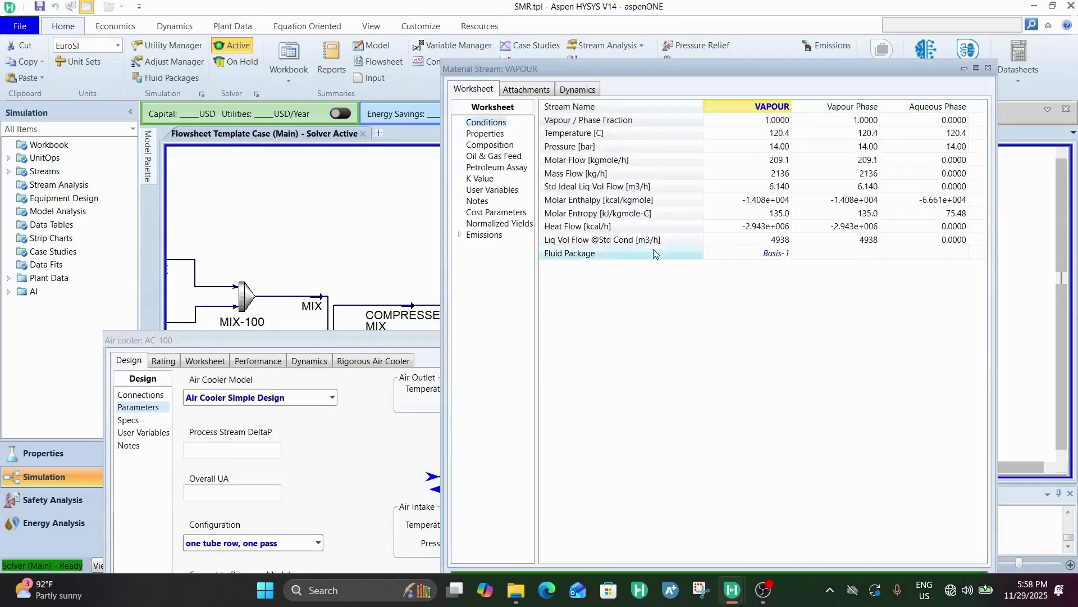
pyautogui.click(989, 68)
# Set the air outlet temperature of AC-100 to 35 °C.
pyautogui.moveTo(558, 341); pyautogui.dragTo(594, 103)
pyautogui.click(552, 151)
pyautogui.write('35')
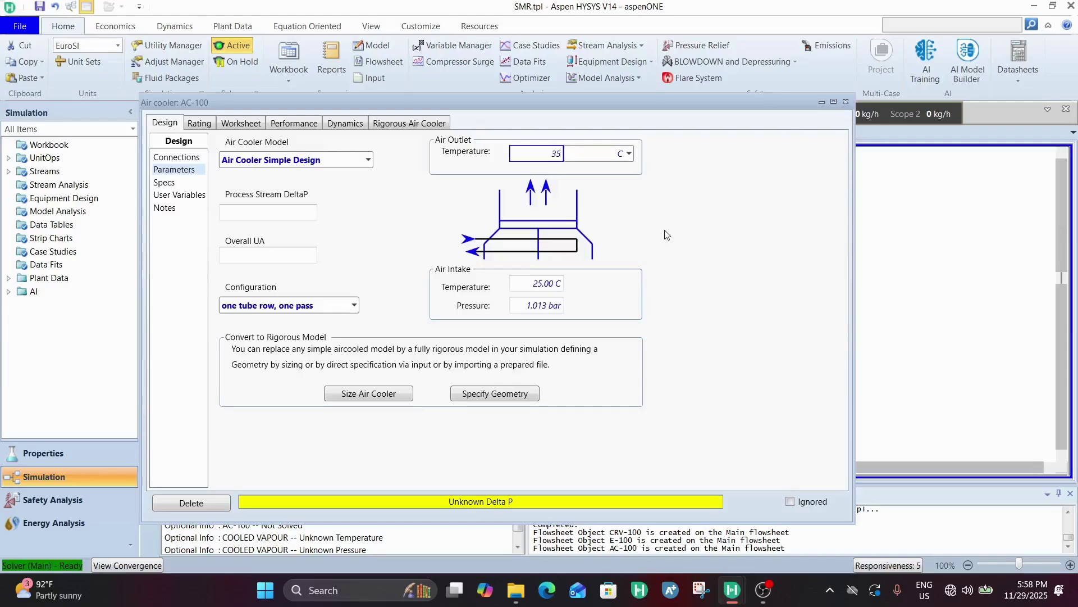
pyautogui.press('Return')
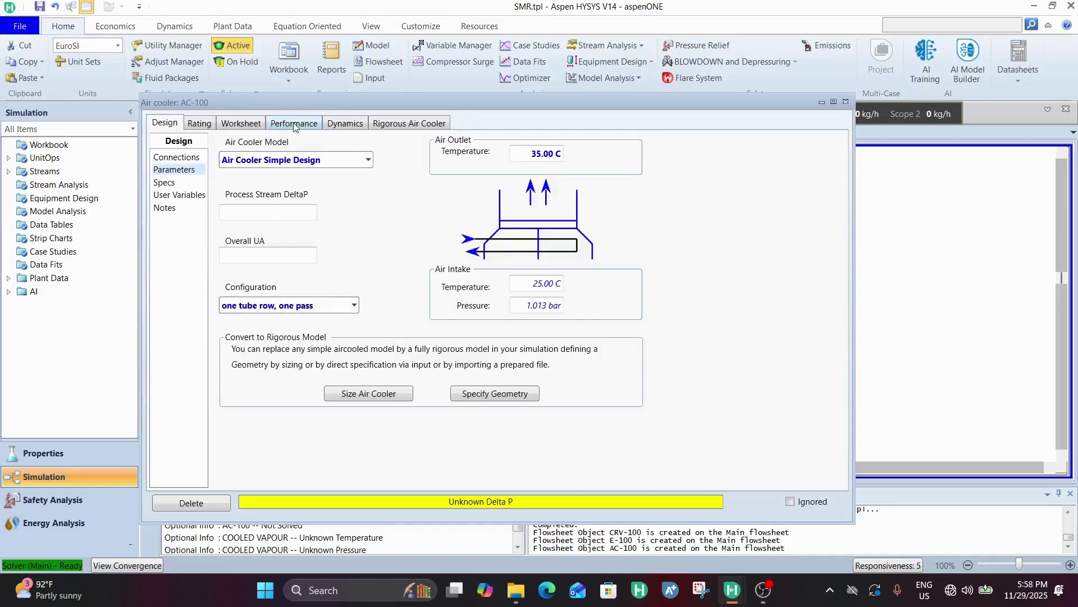
# Set the process stream pressure drop of AC-100 to 1 bar.
pyautogui.click(274, 211)
pyautogui.write('0.')
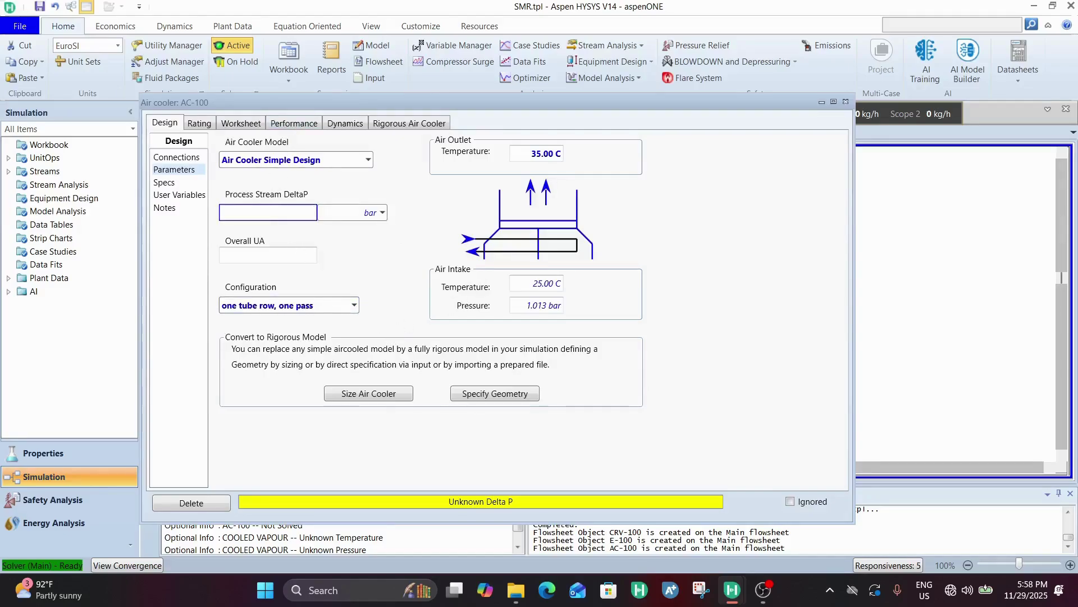
pyautogui.press('Return')
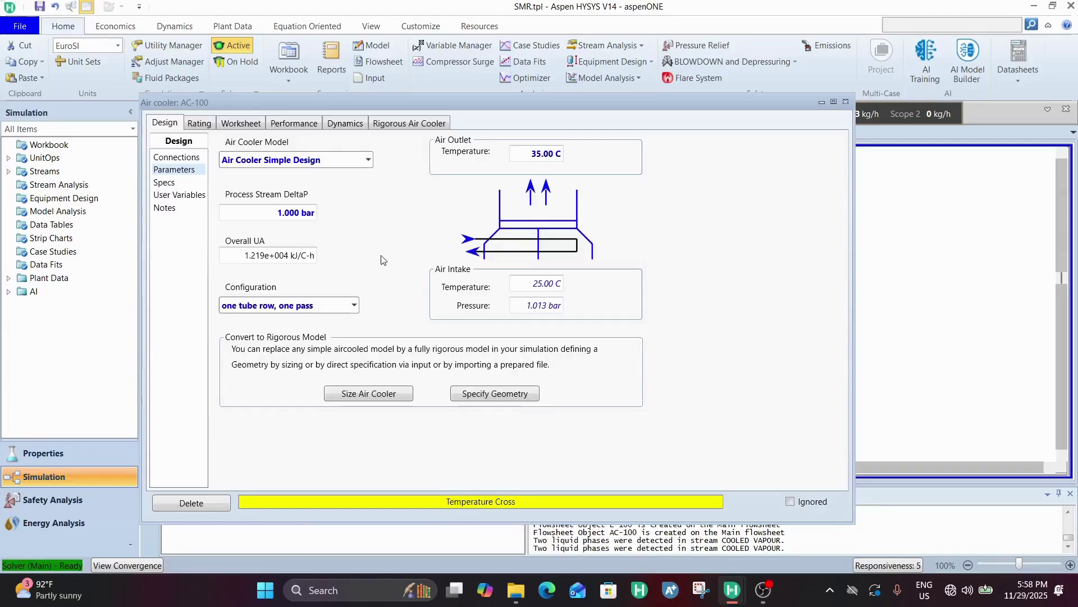
# Try air outlet temperatures of 40 °C and 50 °C for AC-100 and check the stream conditions in its worksheet.
pyautogui.click(543, 150)
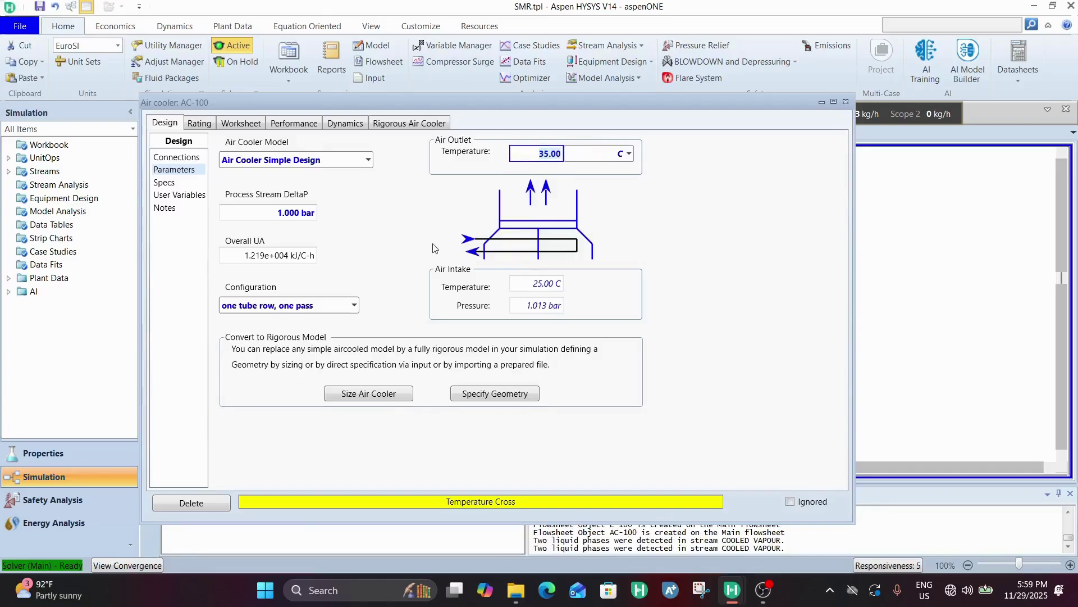
pyautogui.write('40')
pyautogui.press('Return')
pyautogui.click(529, 160)
pyautogui.write('50')
pyautogui.press('Return')
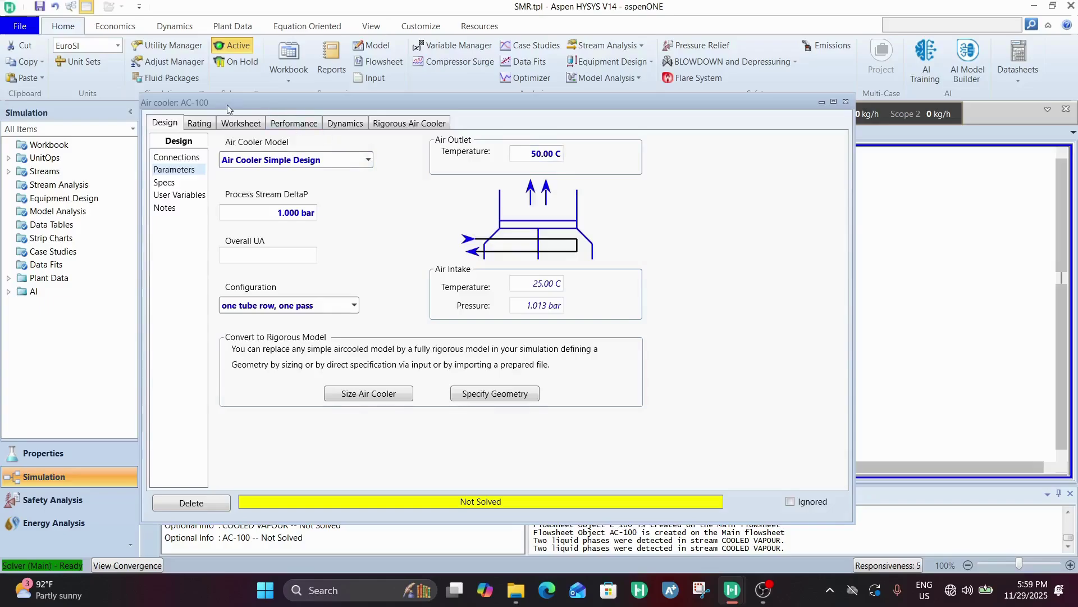
pyautogui.click(237, 122)
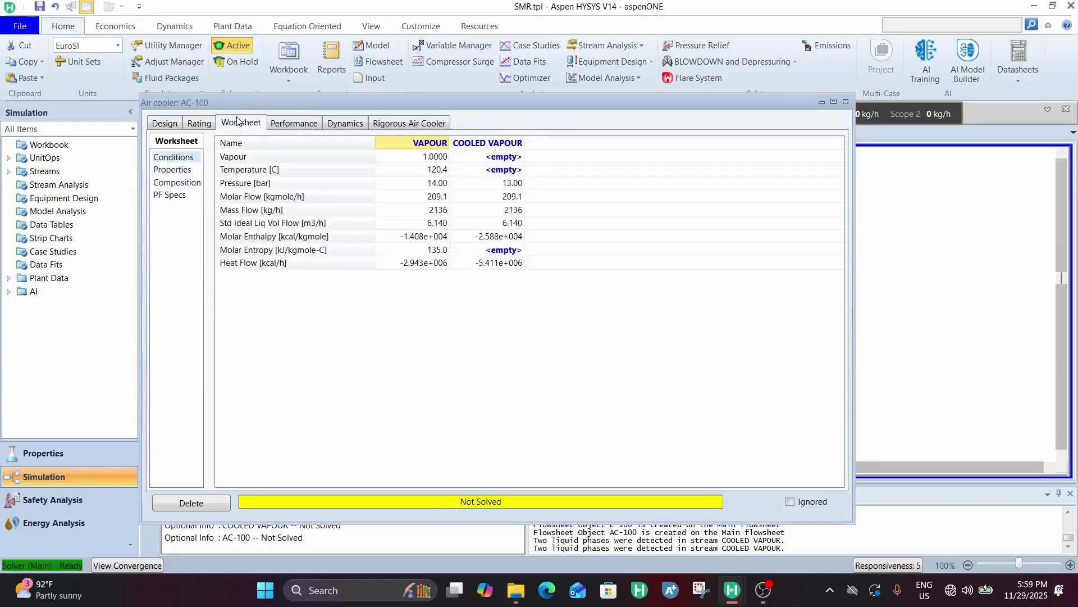
pyautogui.click(162, 123)
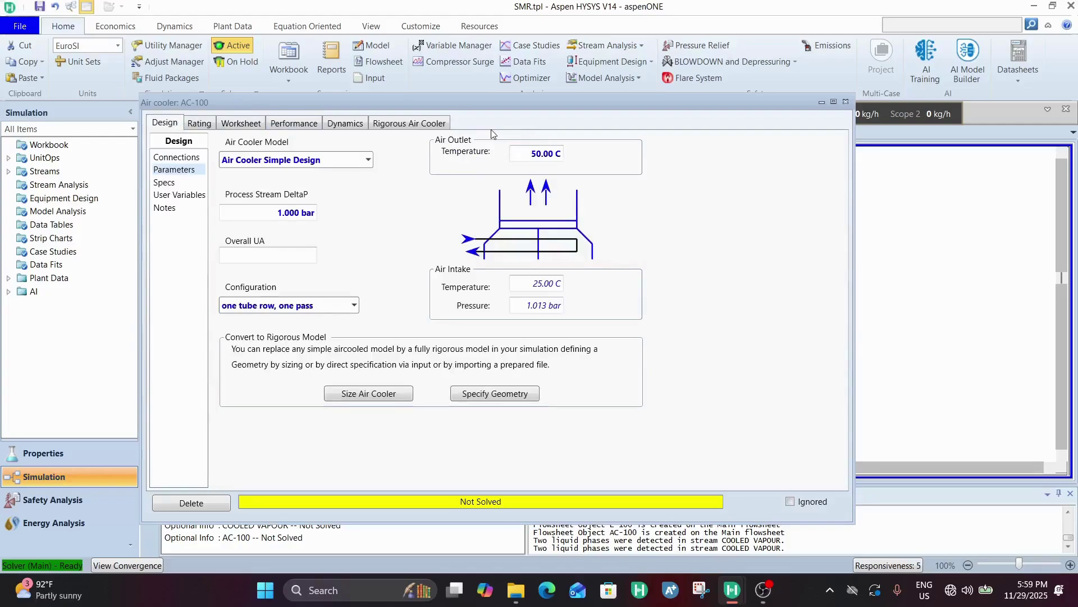
# Try an air outlet temperature of 100 °C for AC-100 and clear the specification.
pyautogui.doubleClick(527, 152)
pyautogui.press('BackSpace')
pyautogui.write('100')
pyautogui.press('Return')
pyautogui.doubleClick(528, 155)
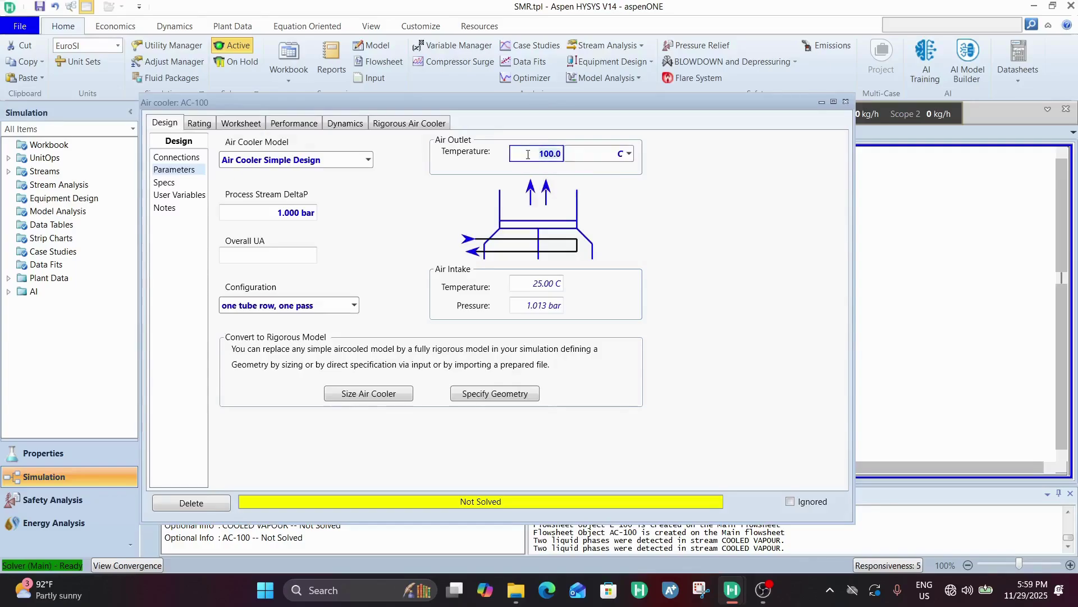
pyautogui.press('BackSpace')
pyautogui.press('Return')
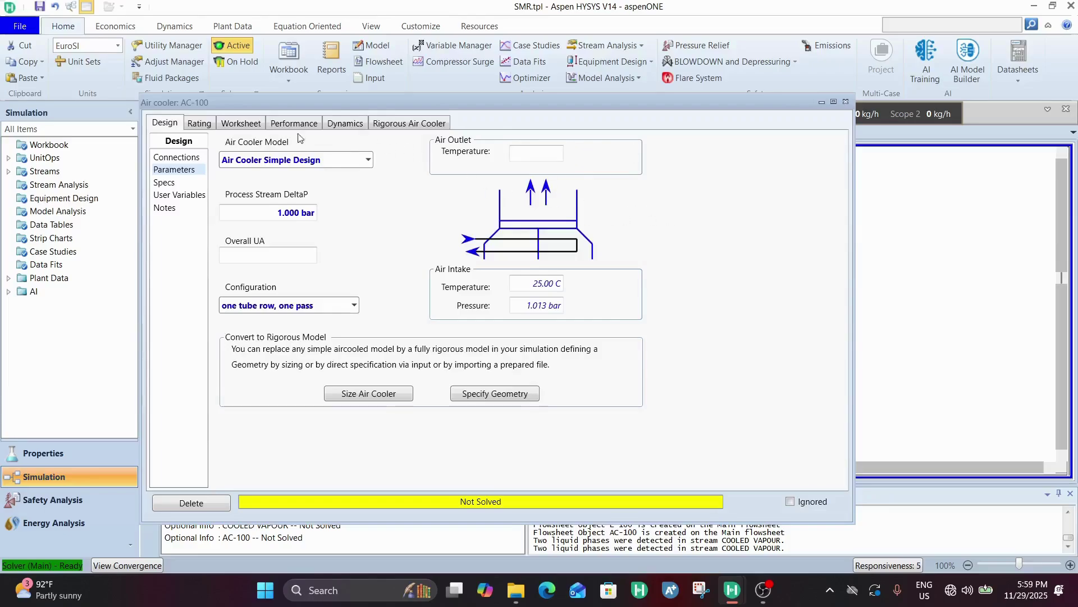
# Try COOLED VAPOUR temperatures of 50, 20 and 30 °C in the worksheet of AC-100.
pyautogui.click(256, 125)
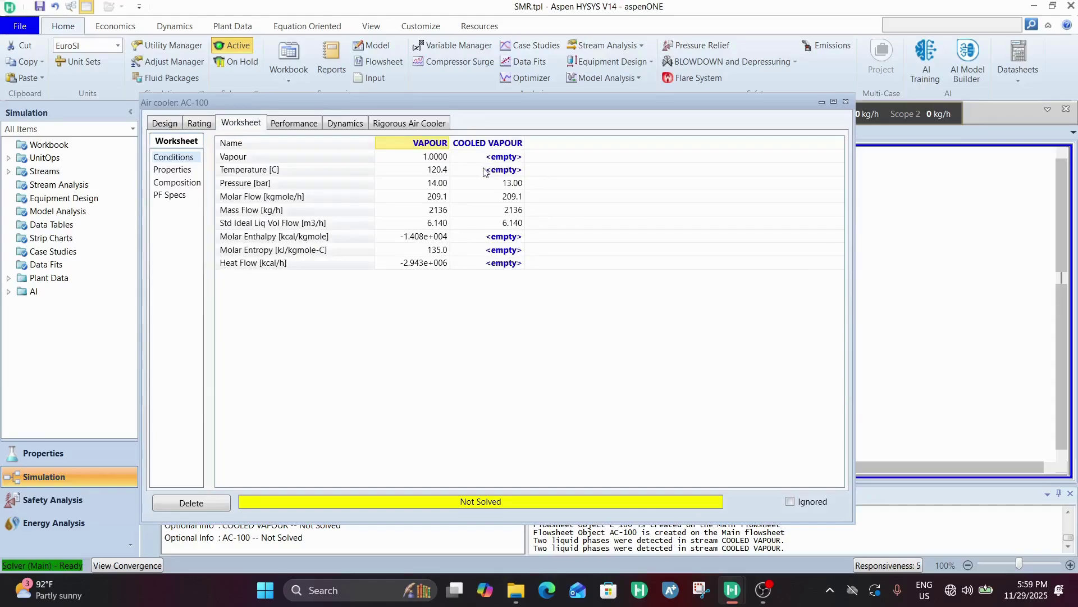
pyautogui.click(504, 175)
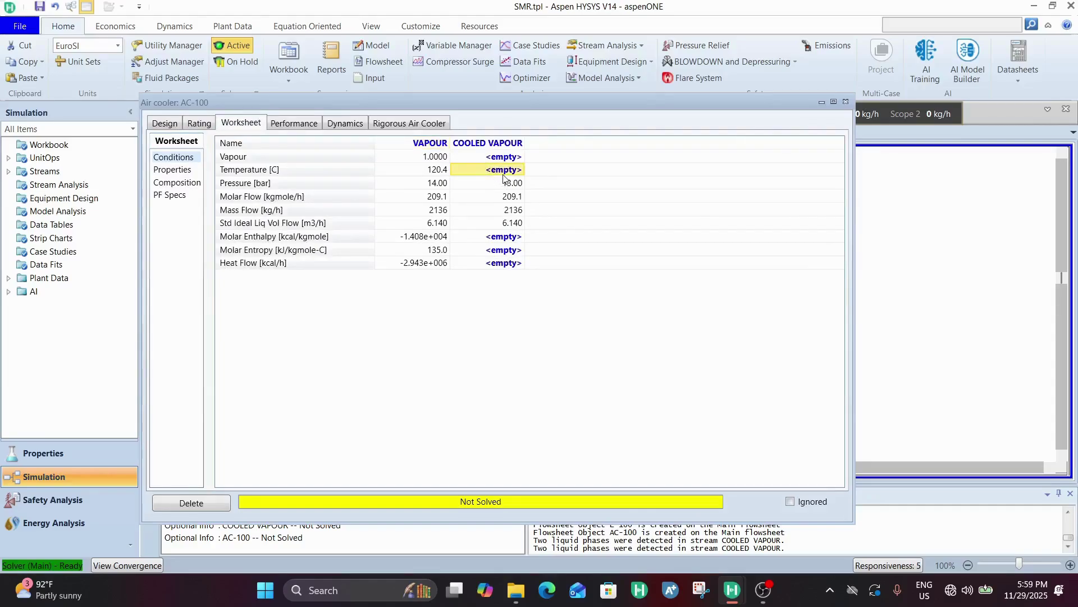
pyautogui.write('50')
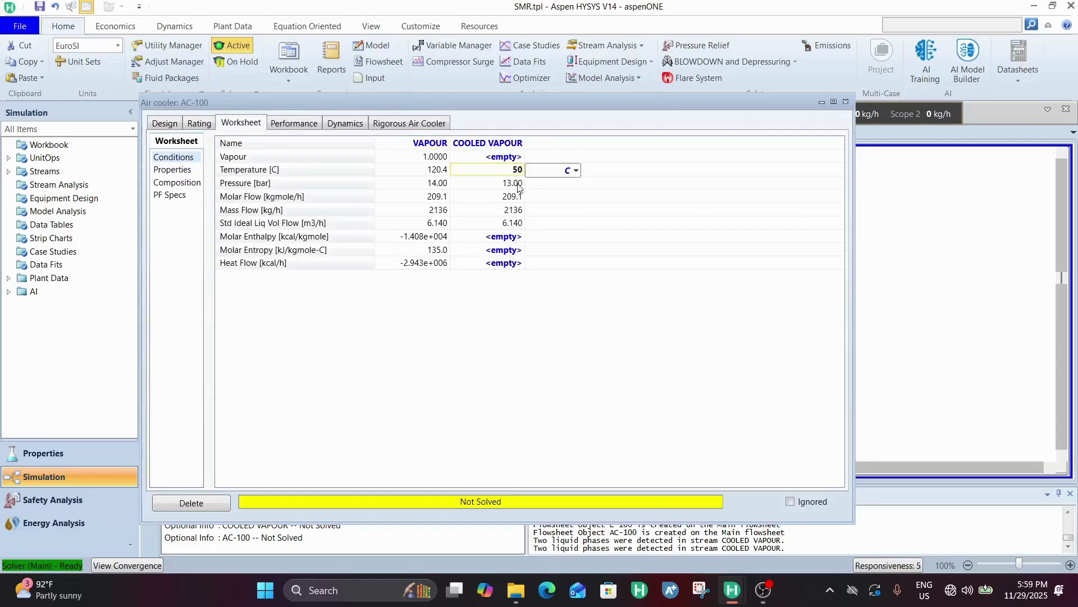
pyautogui.press('Return')
pyautogui.click(503, 171)
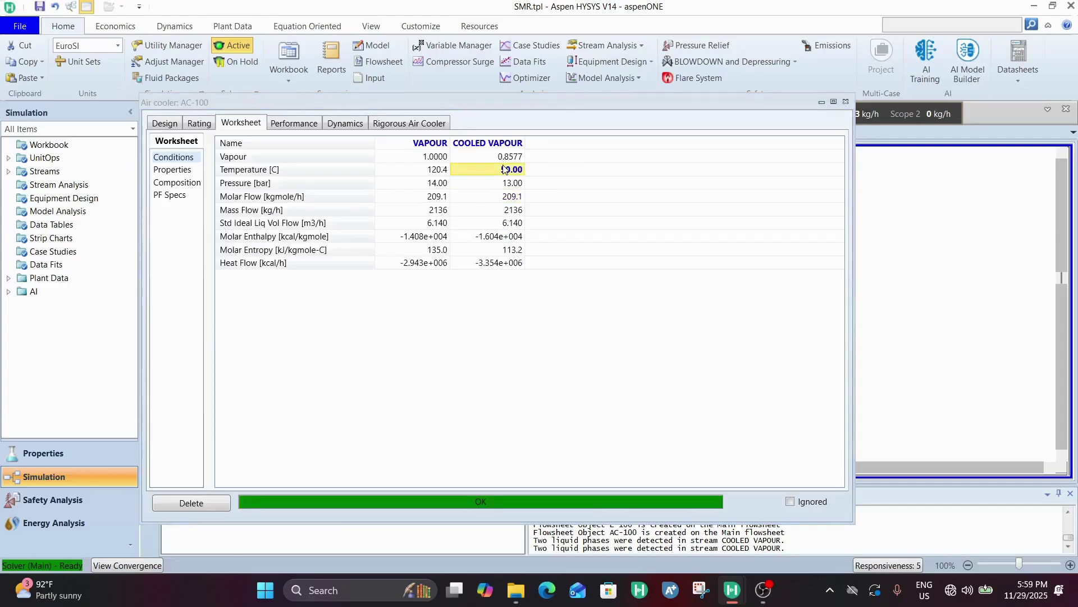
pyautogui.write('20')
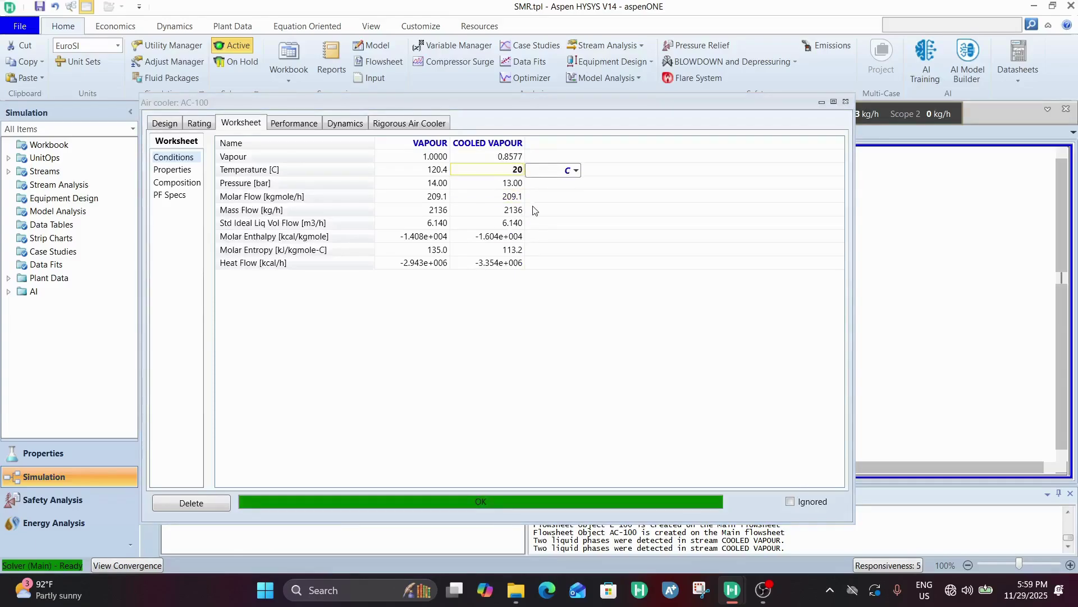
pyautogui.press('Return')
pyautogui.click(512, 170)
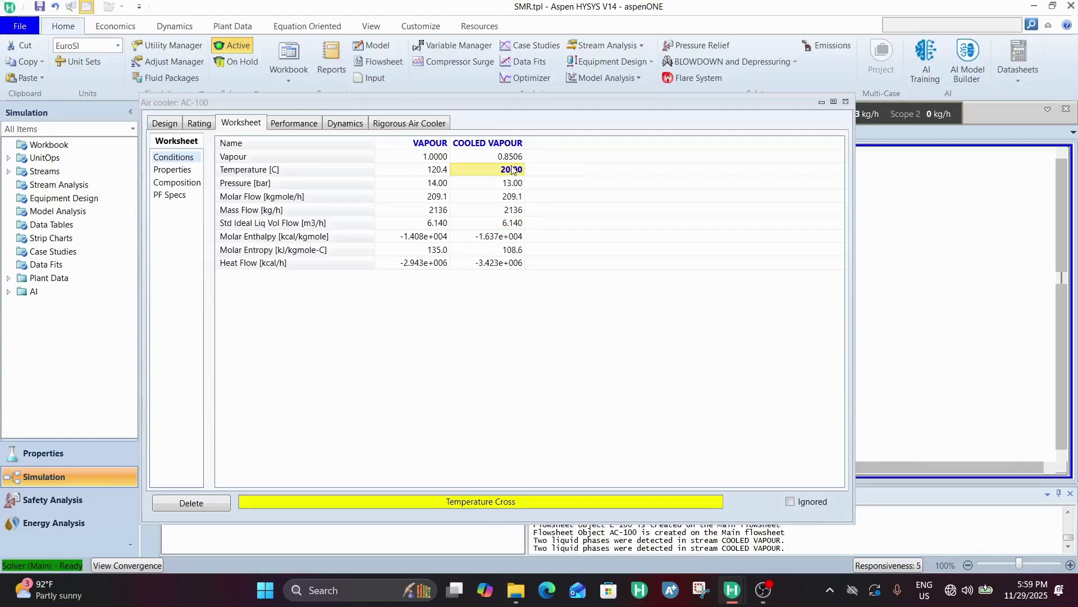
pyautogui.write('30')
pyautogui.press('Return')
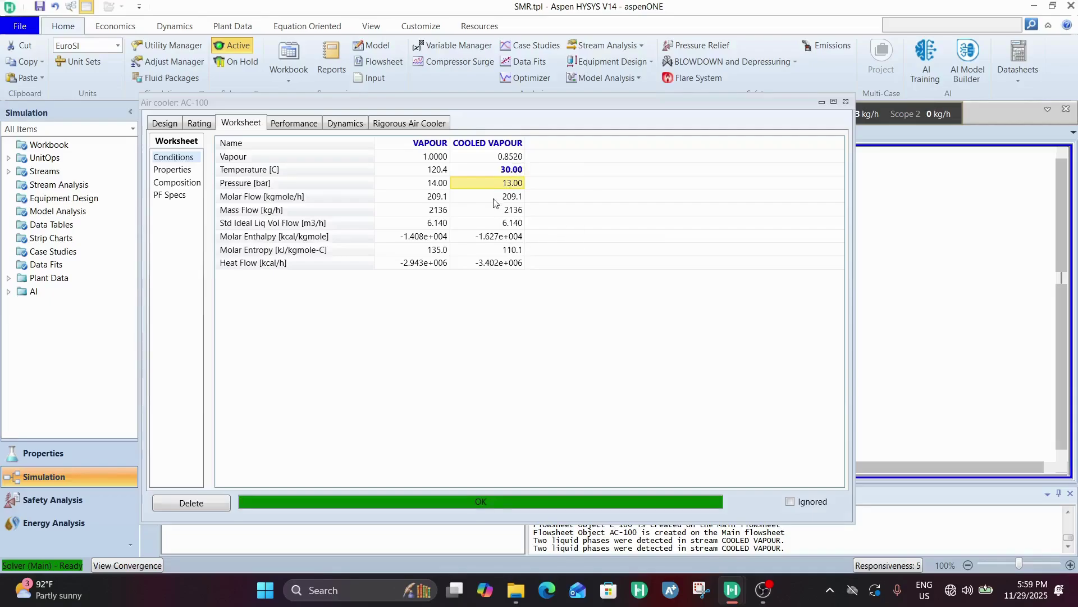
# Set the COOLED VAPOUR temperature to 35 °C in the worksheet of AC-100 and close the air cooler.
pyautogui.click(481, 174)
pyautogui.write('3')
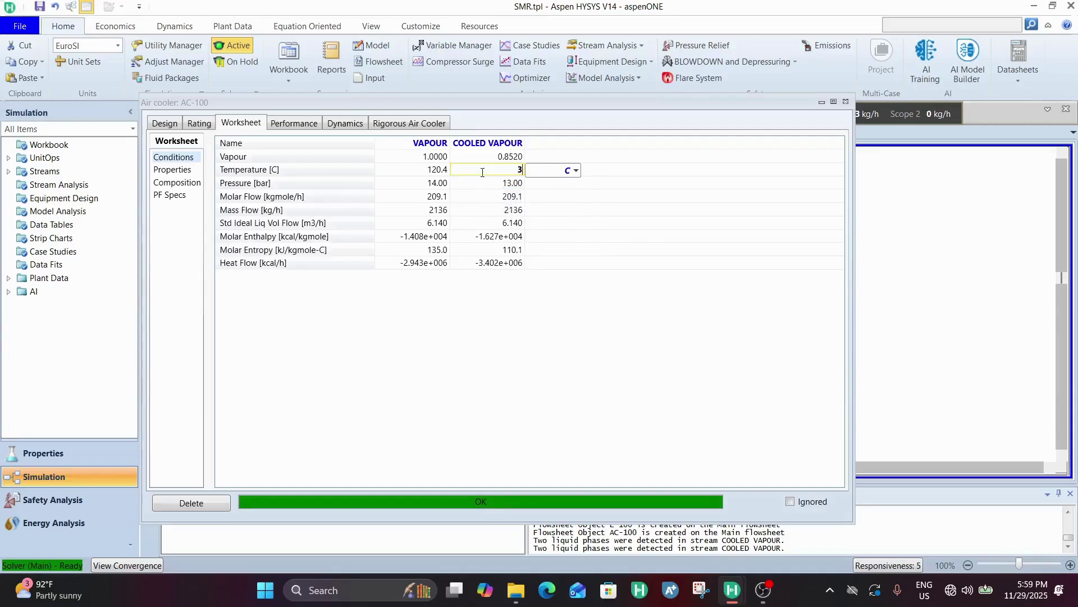
pyautogui.write('5')
pyautogui.press('Return')
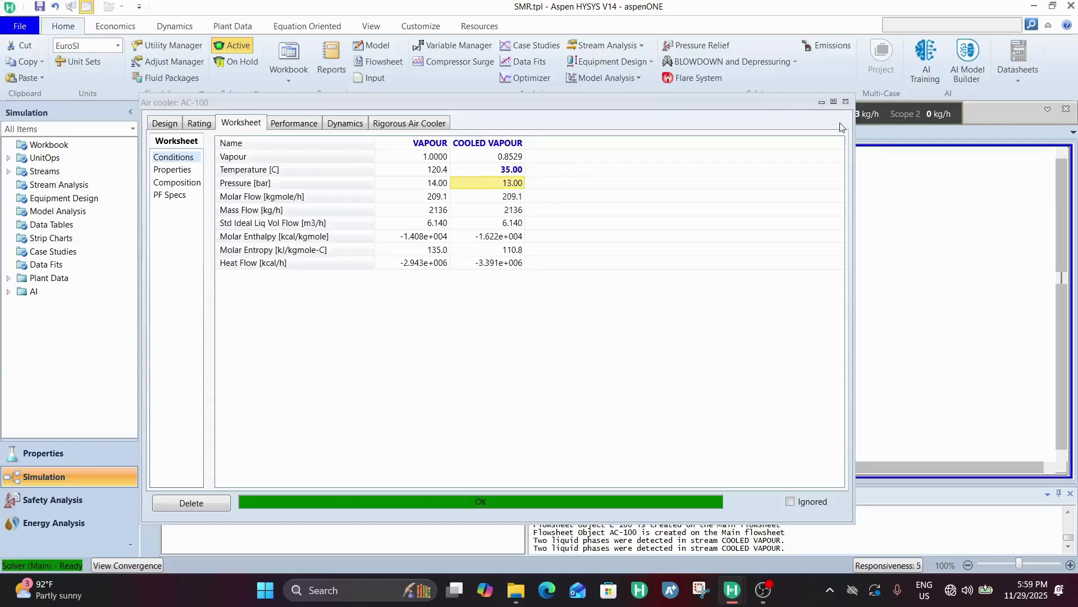
pyautogui.click(845, 102)
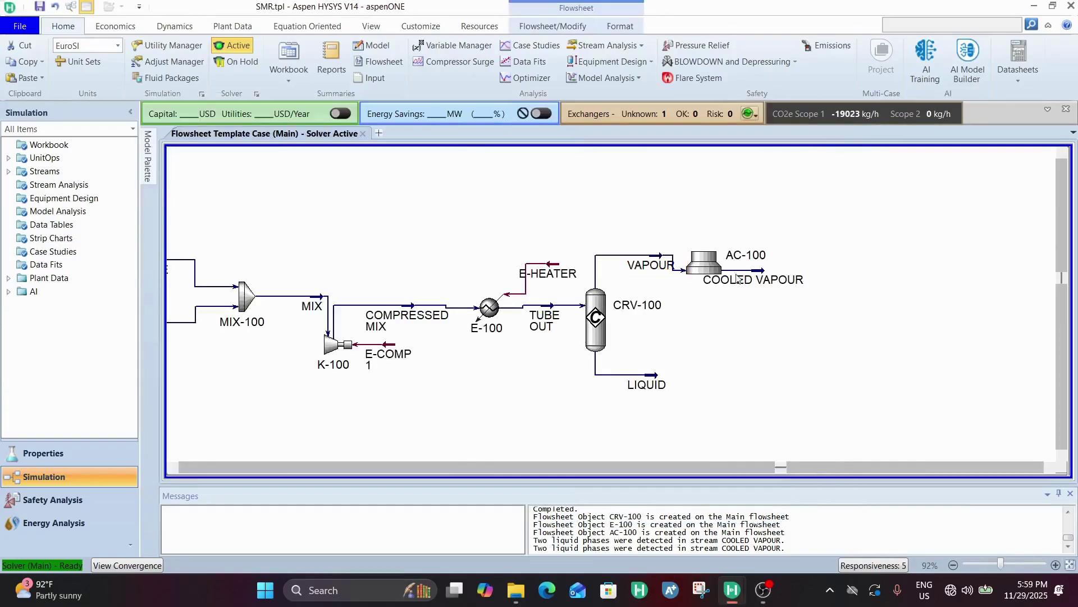
# Align AC-100 with the VAPOUR line and move the COOLED VAPOUR stream farther downstream to tidy the flowsheet.
pyautogui.moveTo(712, 270); pyautogui.dragTo(717, 256)
pyautogui.click(799, 257)
pyautogui.moveTo(800, 257); pyautogui.dragTo(845, 258)
pyautogui.click(817, 298)
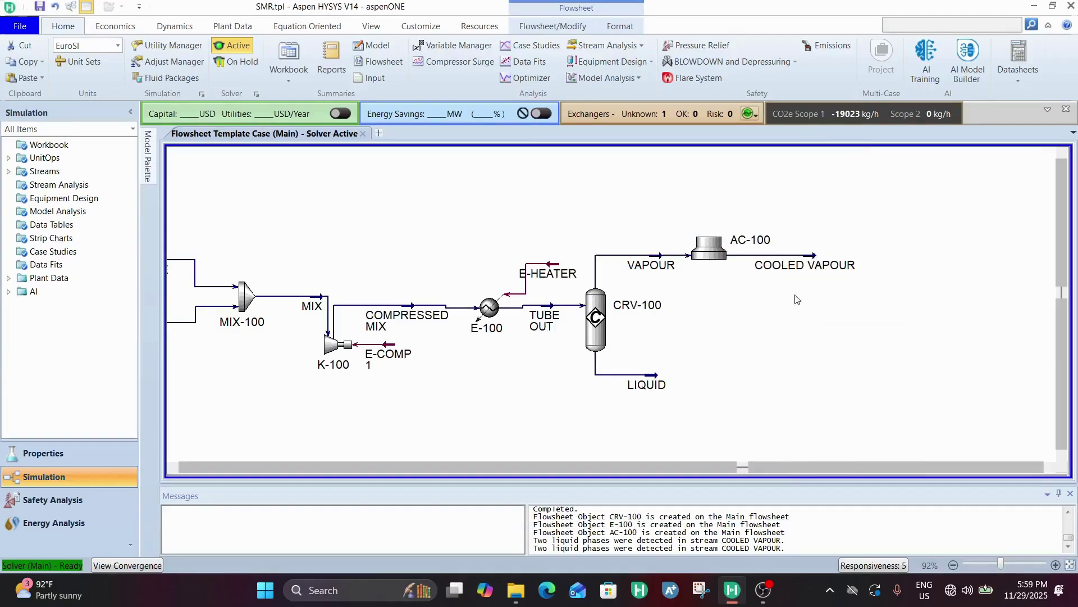
# Clear the AIR search from the model library and place a separator downstream of the COOLED VAPOUR stream.
pyautogui.click(149, 168)
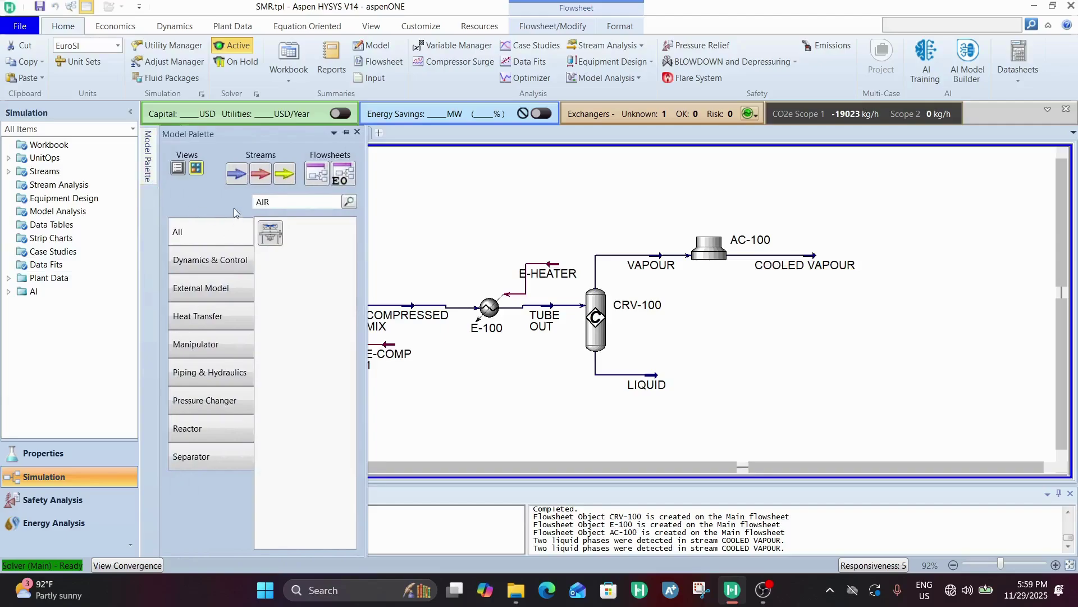
pyautogui.doubleClick(281, 203)
pyautogui.press('BackSpace')
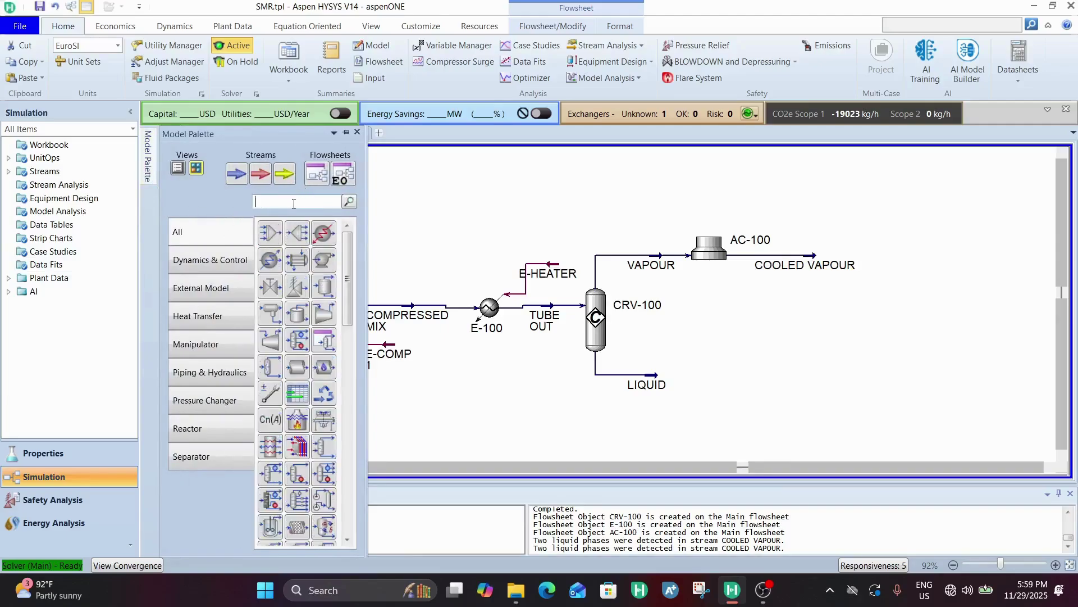
pyautogui.click(328, 292)
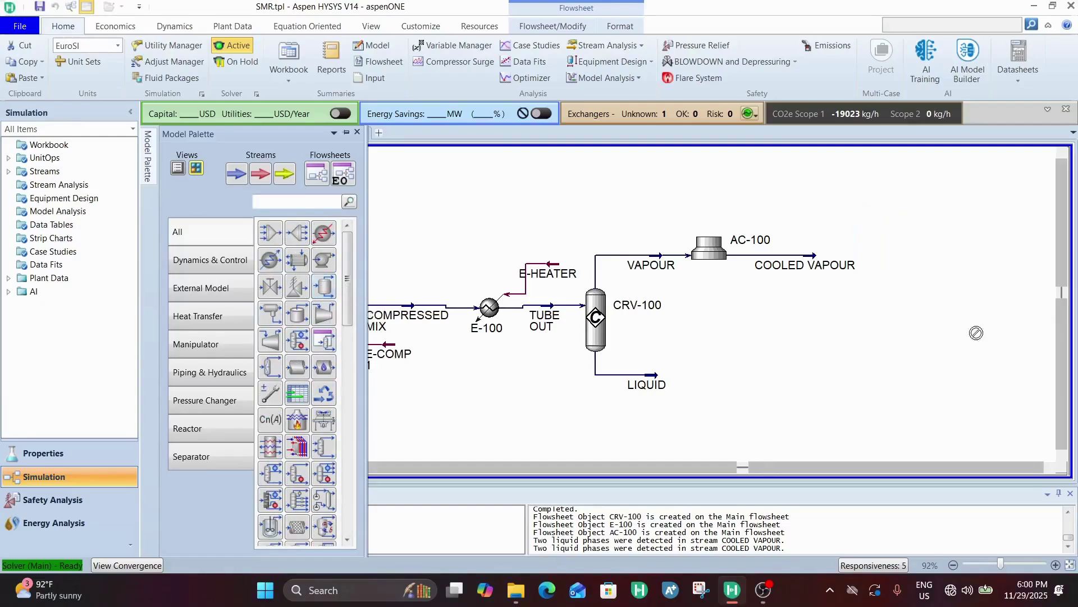
pyautogui.click(887, 287)
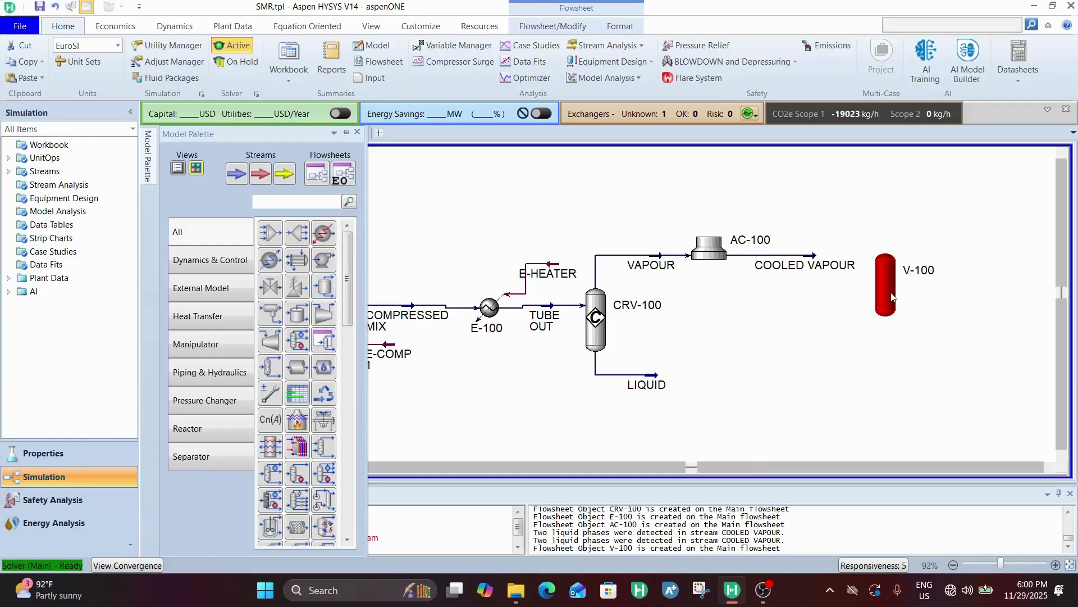
# Change the flowsheet icon of separator V-100 to the vertical vessel with crossed internals.
pyautogui.rightClick(886, 292)
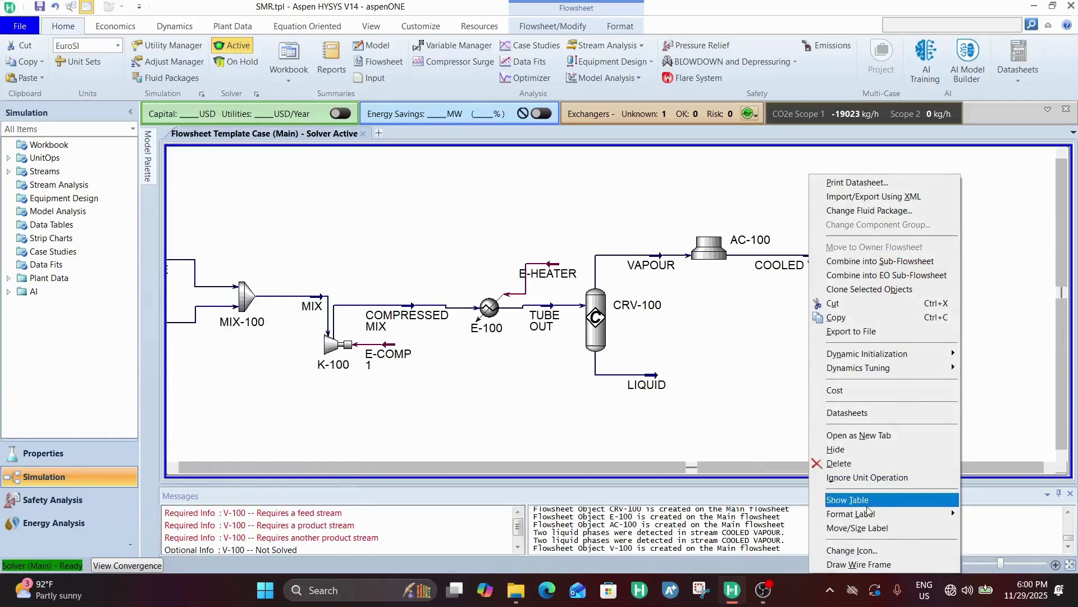
pyautogui.moveTo(885, 520)
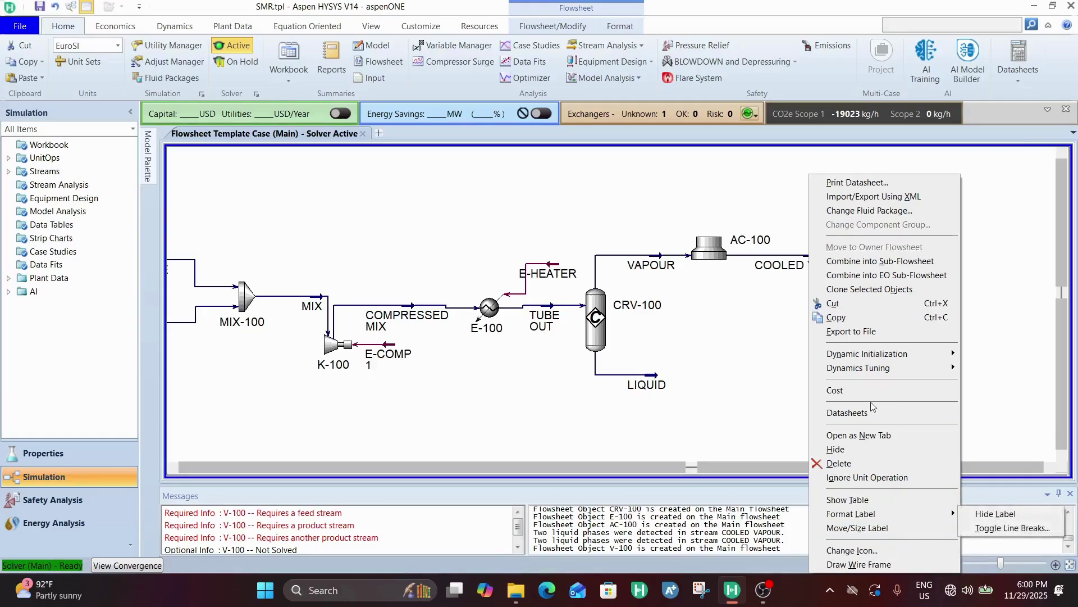
pyautogui.click(888, 551)
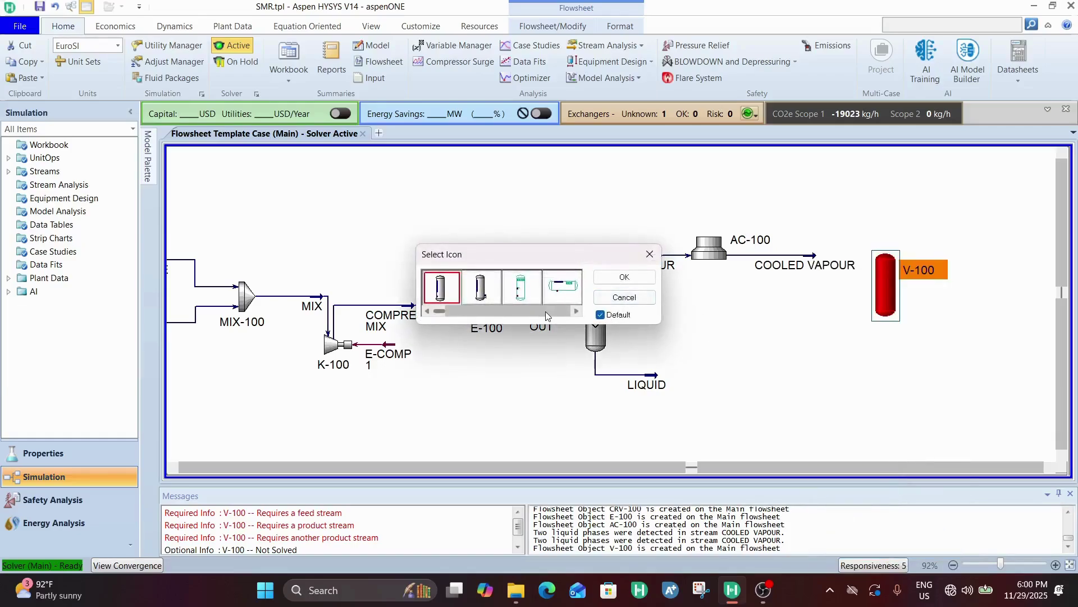
pyautogui.click(543, 311)
pyautogui.click(522, 286)
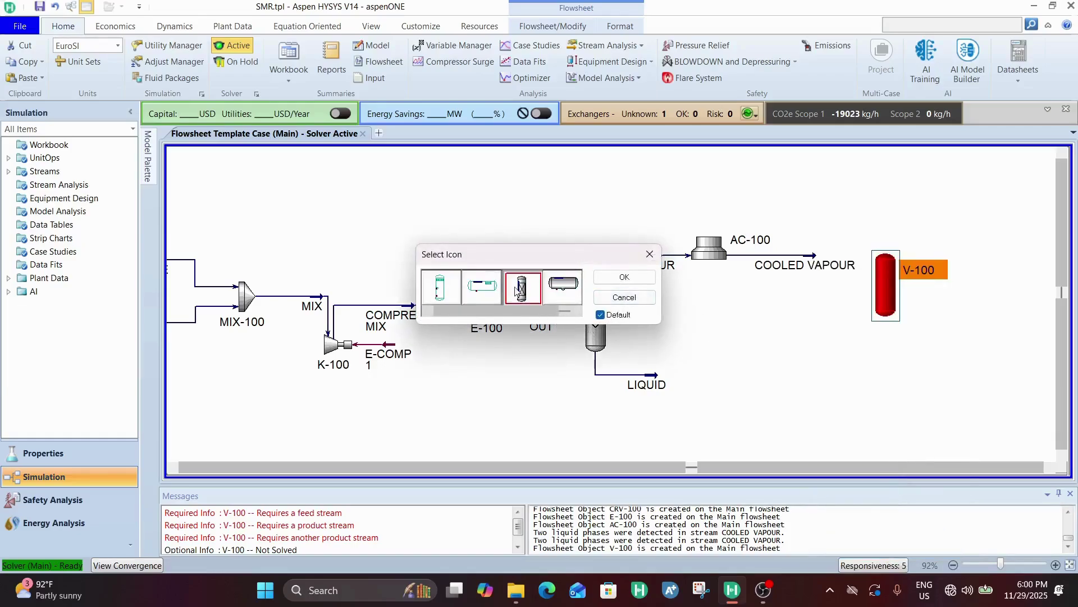
pyautogui.click(625, 277)
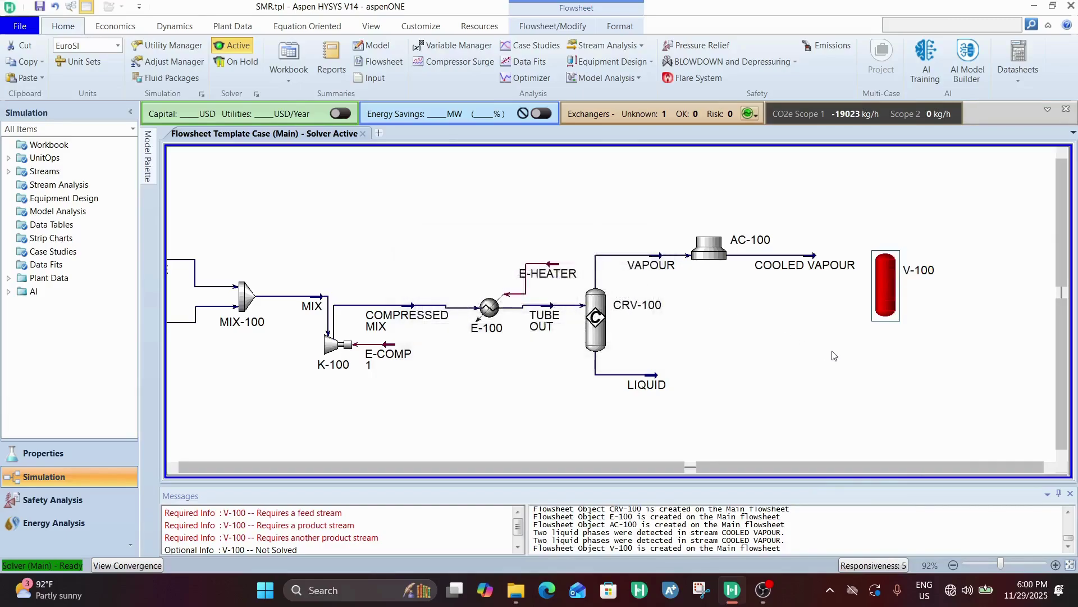
# Move separator V-100 up and closer to the end of the COOLED VAPOUR stream.
pyautogui.click(880, 289)
pyautogui.moveTo(880, 289); pyautogui.dragTo(874, 263)
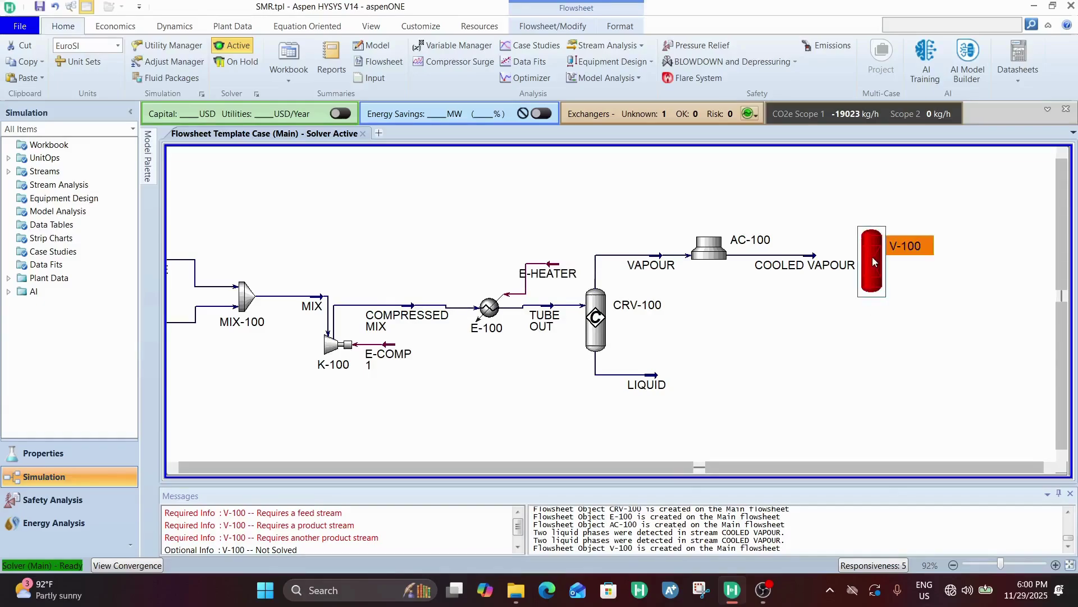
pyautogui.rightClick(873, 260)
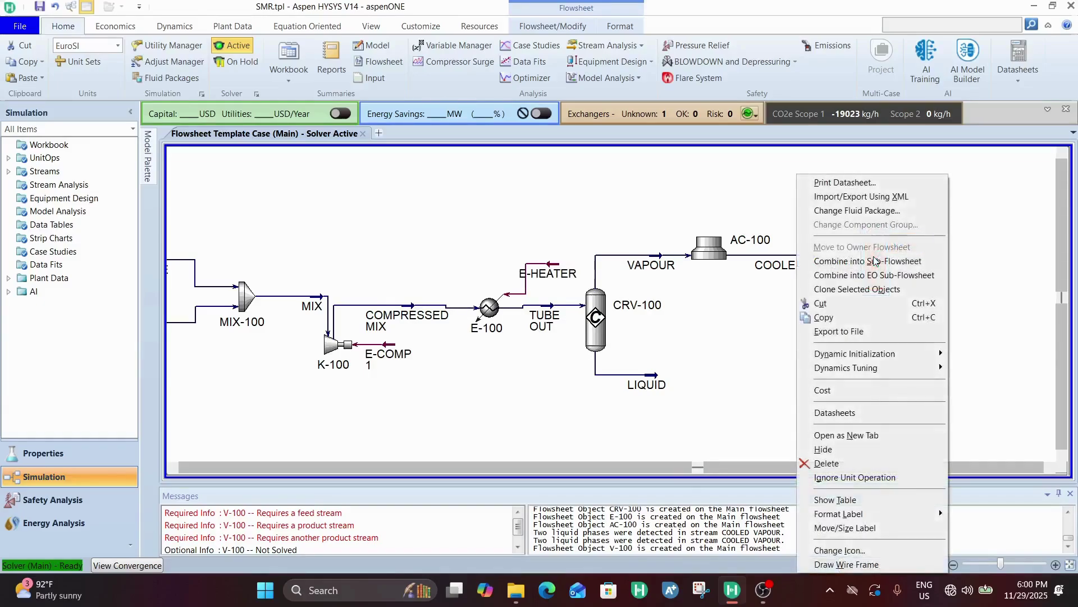
pyautogui.click(774, 352)
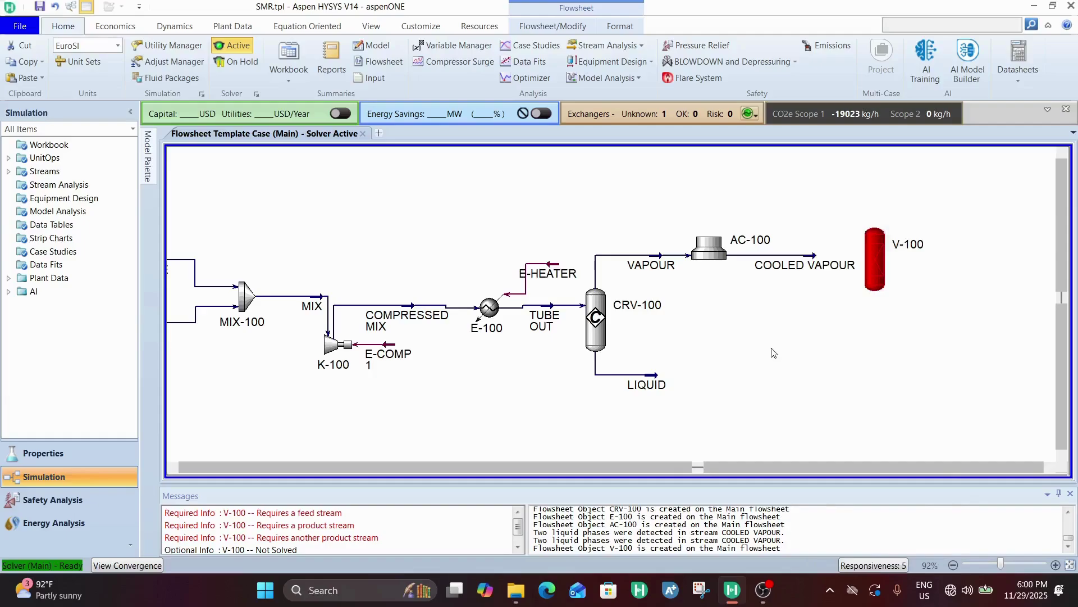
# Connect COOLED VAPOUR as the inlet of separator V-100 and create GAS 2 as its vapour outlet.
pyautogui.doubleClick(872, 277)
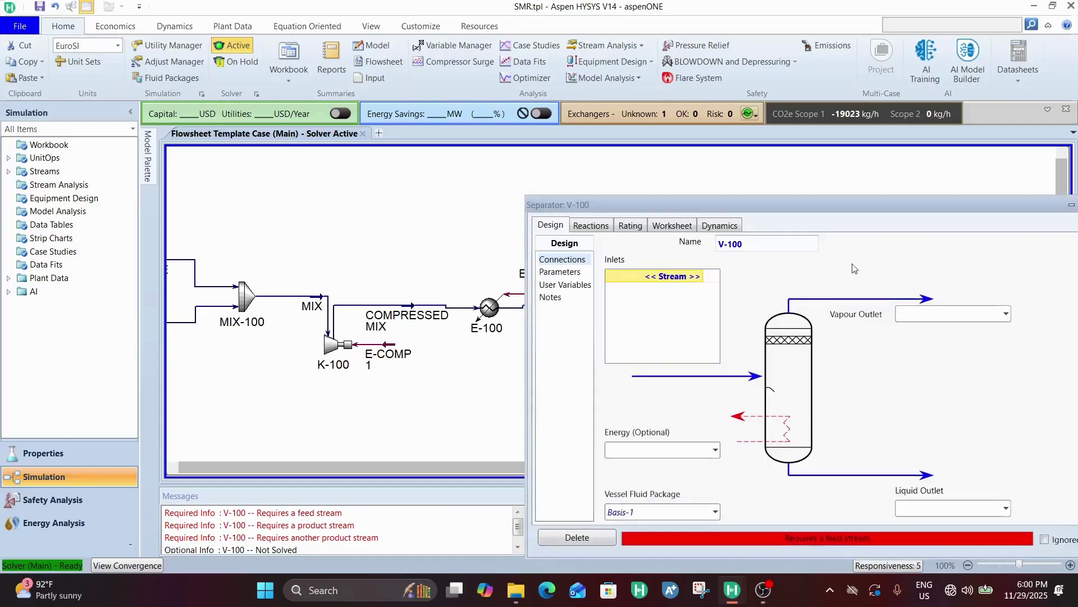
pyautogui.click(699, 277)
pyautogui.click(654, 287)
pyautogui.click(944, 312)
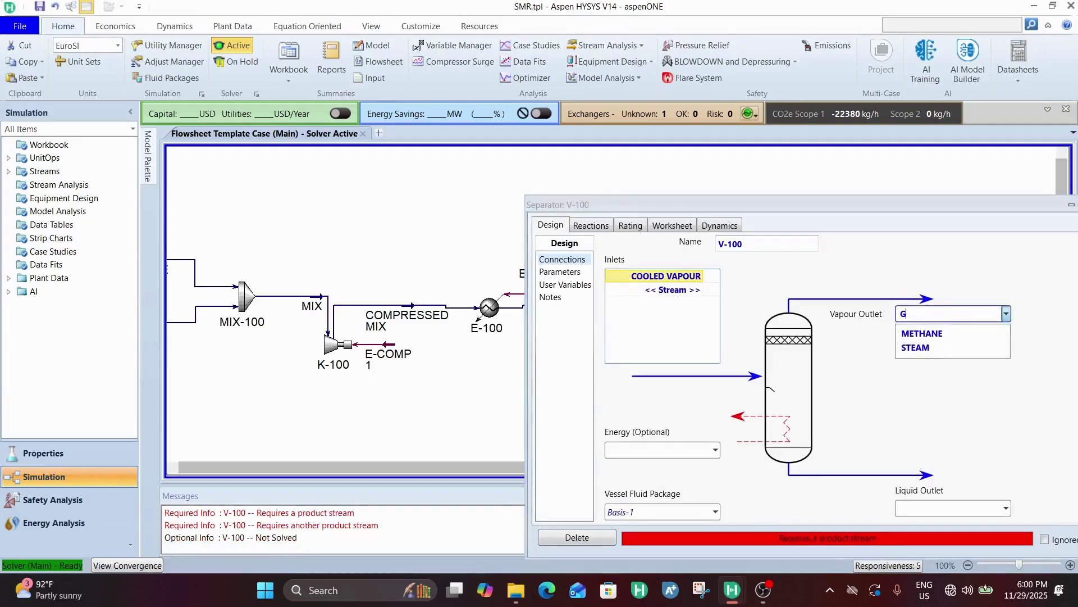
pyautogui.write('GAS 2')
pyautogui.press('Return')
# Create LIQUID 2 as the liquid outlet of V-100, close the separator and align it with the COOLED VAPOUR line.
pyautogui.click(919, 510)
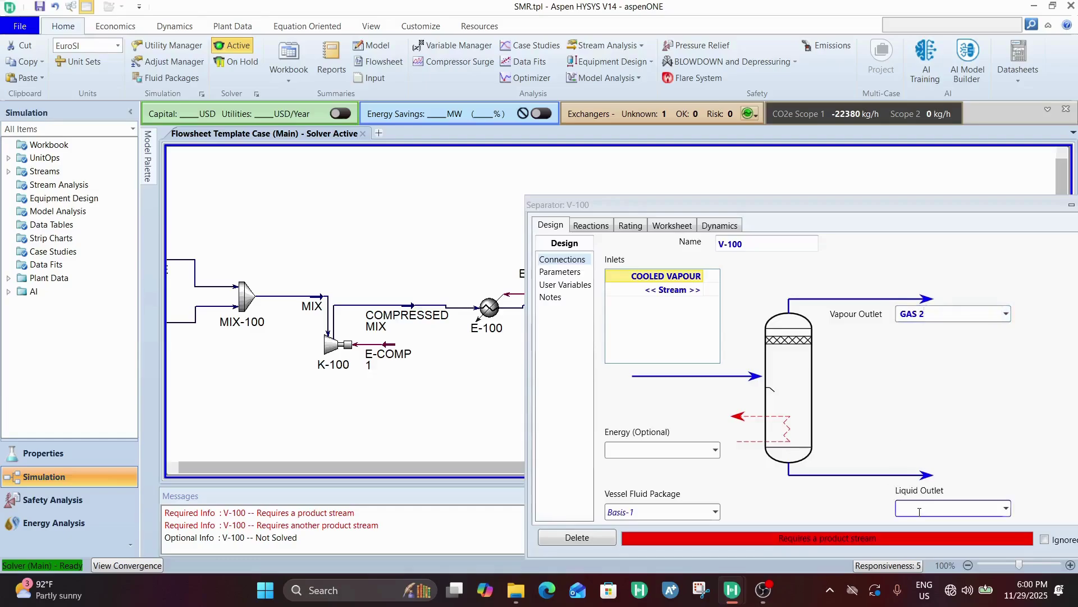
pyautogui.write('LIQUID 2')
pyautogui.press('Return')
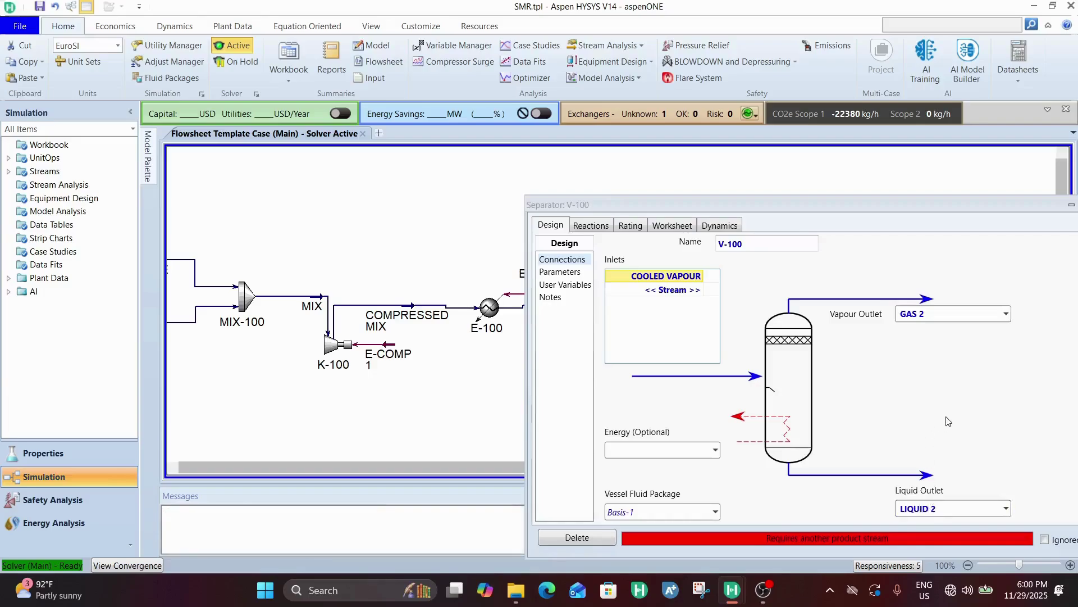
pyautogui.moveTo(773, 202); pyautogui.dragTo(505, 120)
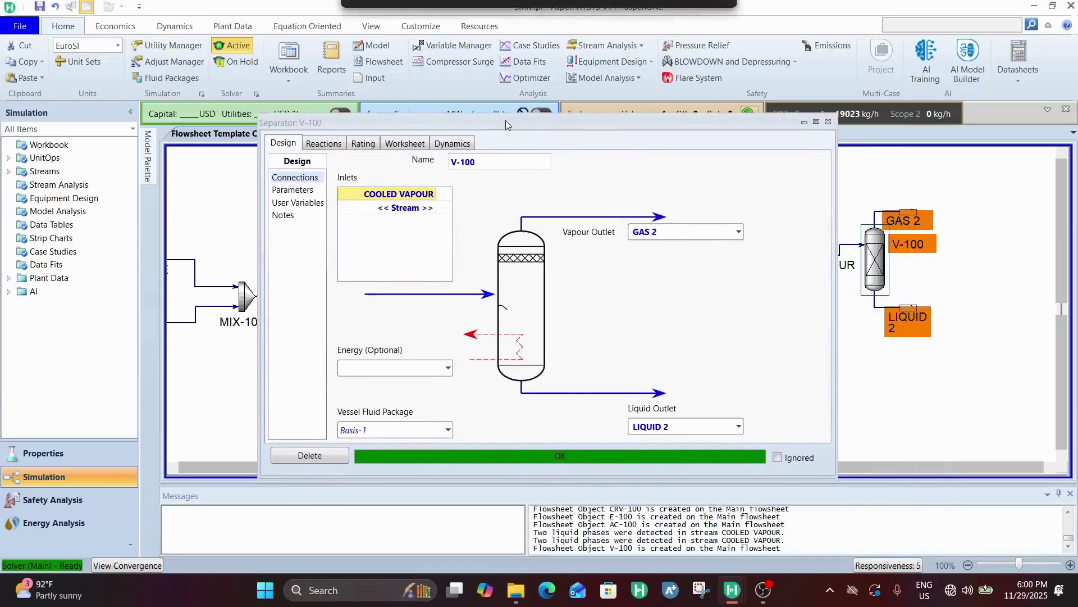
pyautogui.click(828, 122)
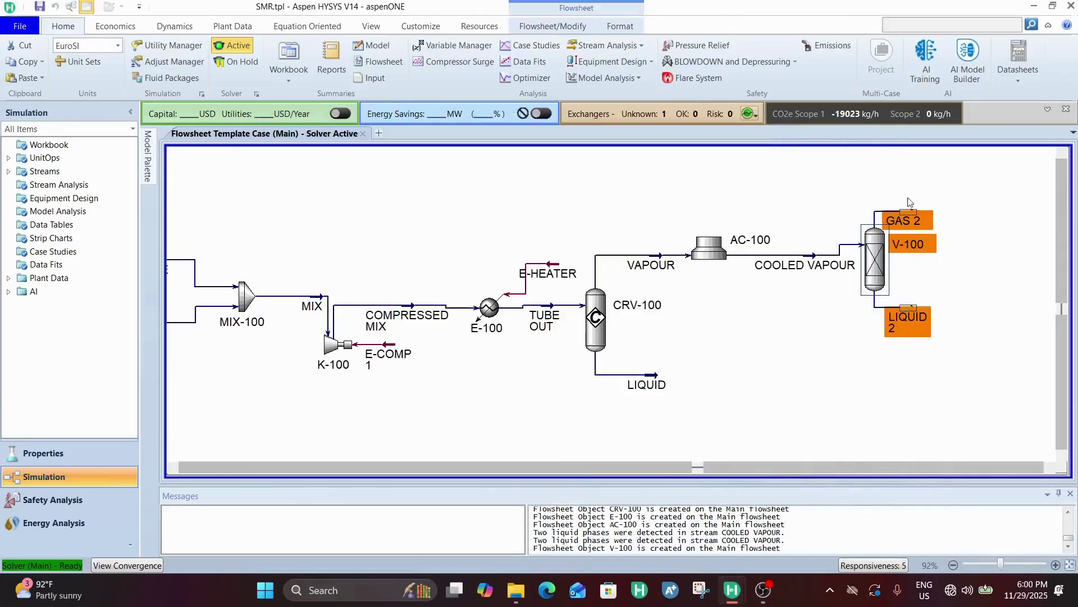
pyautogui.moveTo(886, 279); pyautogui.dragTo(884, 291)
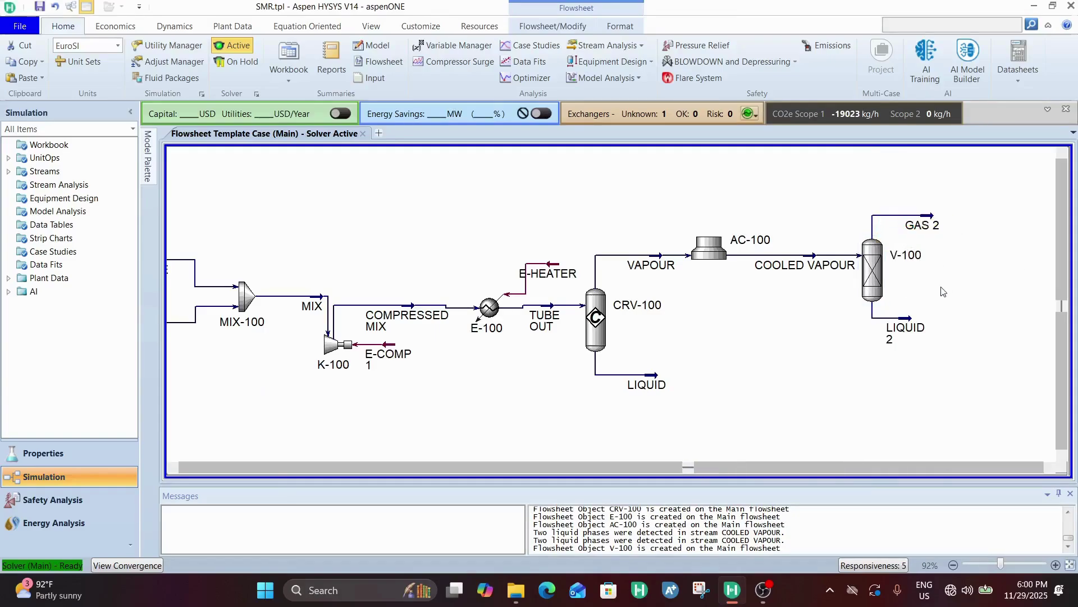
# Examine the molar flow and composition of the LIQUID 2 stream, including its water content, and close the stream.
pyautogui.doubleClick(899, 324)
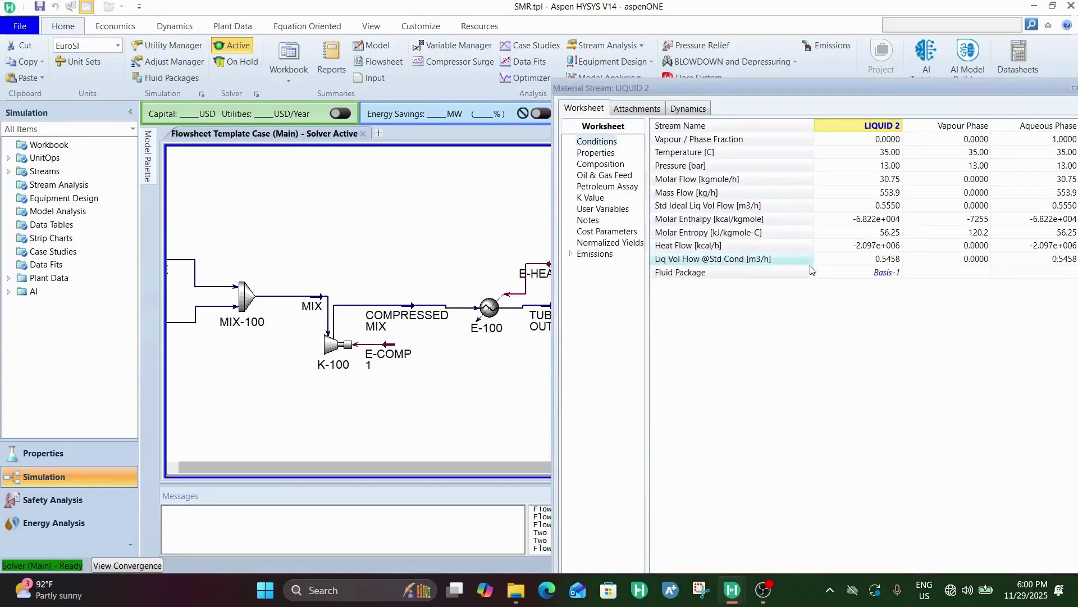
pyautogui.click(897, 183)
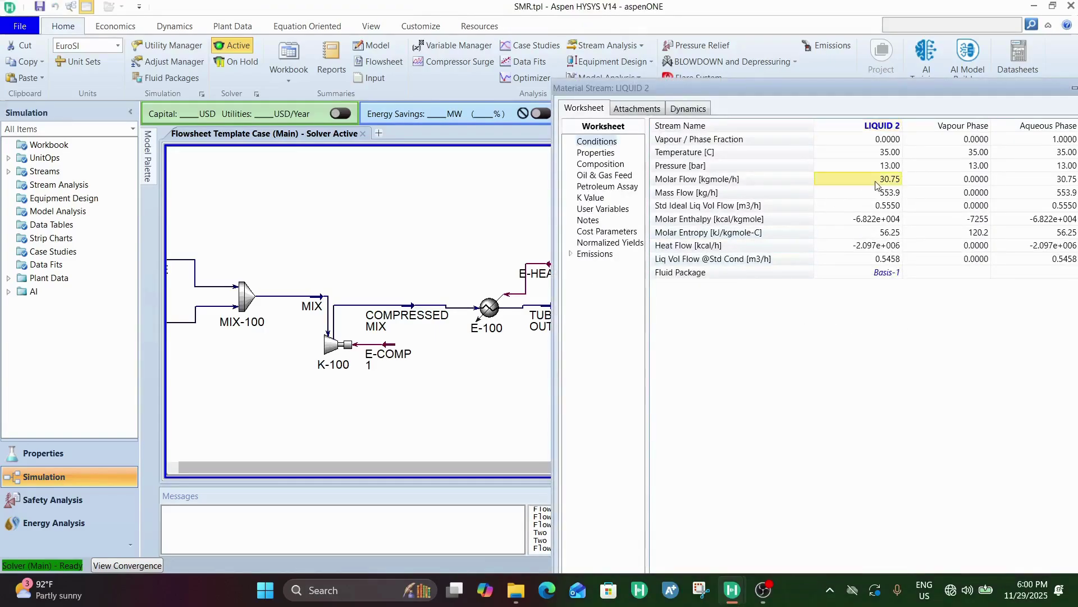
pyautogui.click(616, 165)
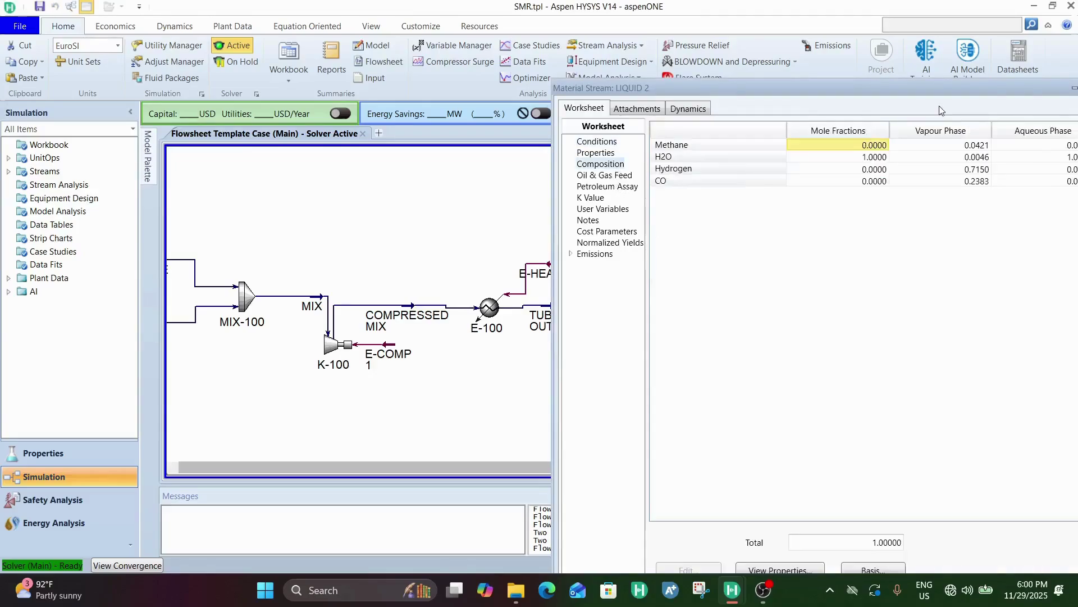
pyautogui.moveTo(949, 87); pyautogui.dragTo(722, 82)
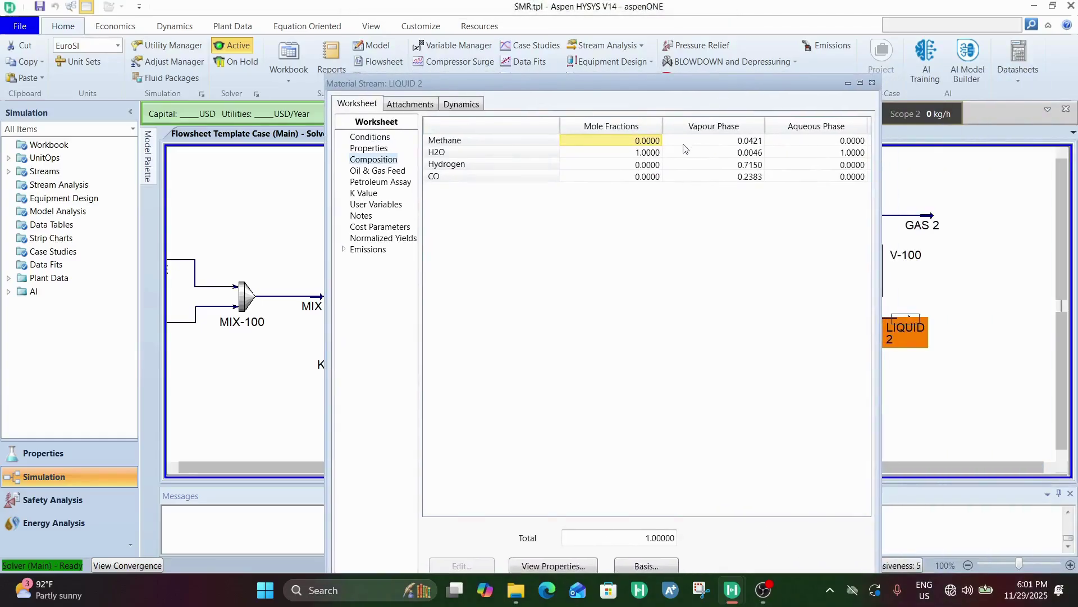
pyautogui.click(671, 153)
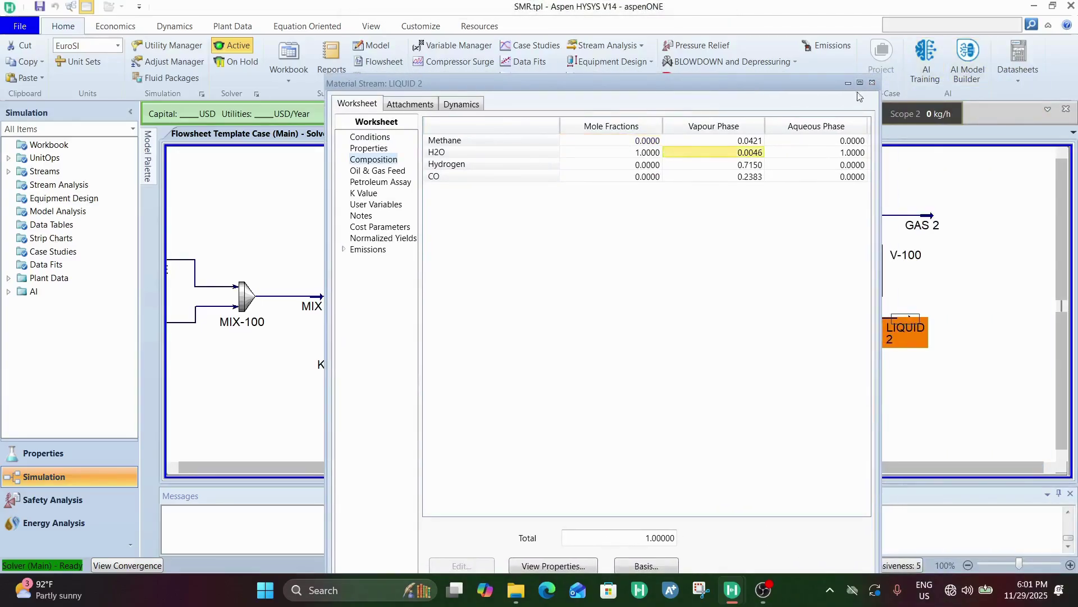
pyautogui.click(872, 83)
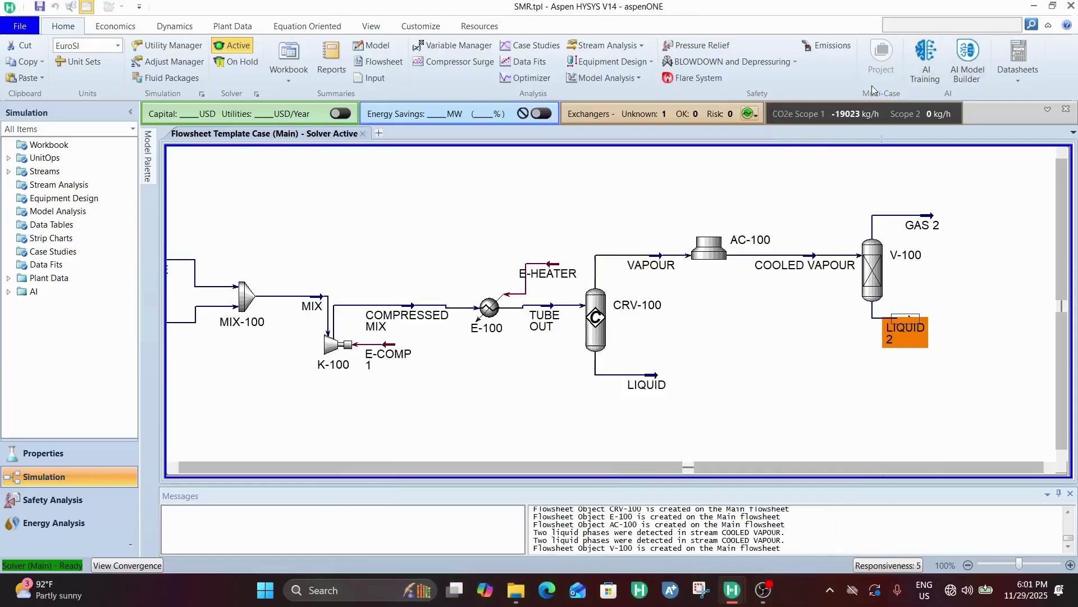
# Examine the molar flow of the GAS 2 stream and its hydrogen mole fraction, and close the stream.
pyautogui.click(926, 222)
pyautogui.doubleClick(927, 222)
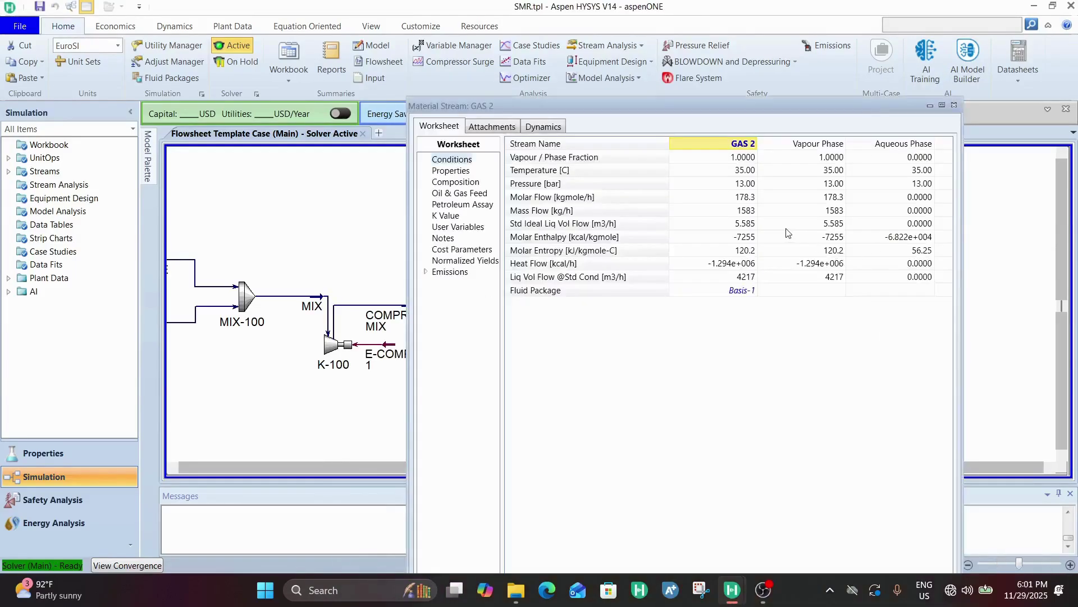
pyautogui.click(750, 197)
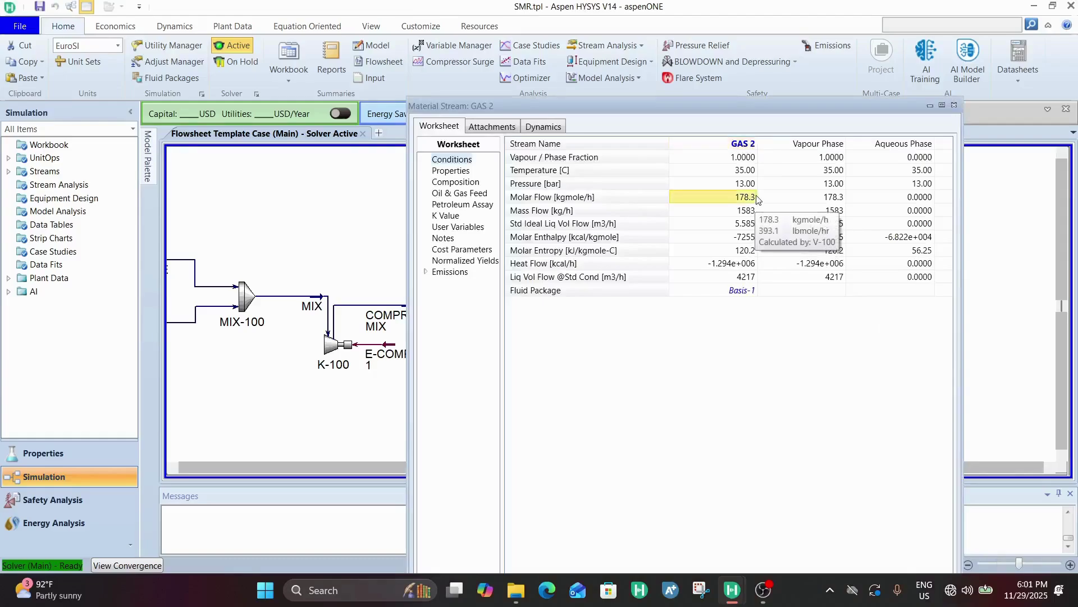
pyautogui.click(465, 182)
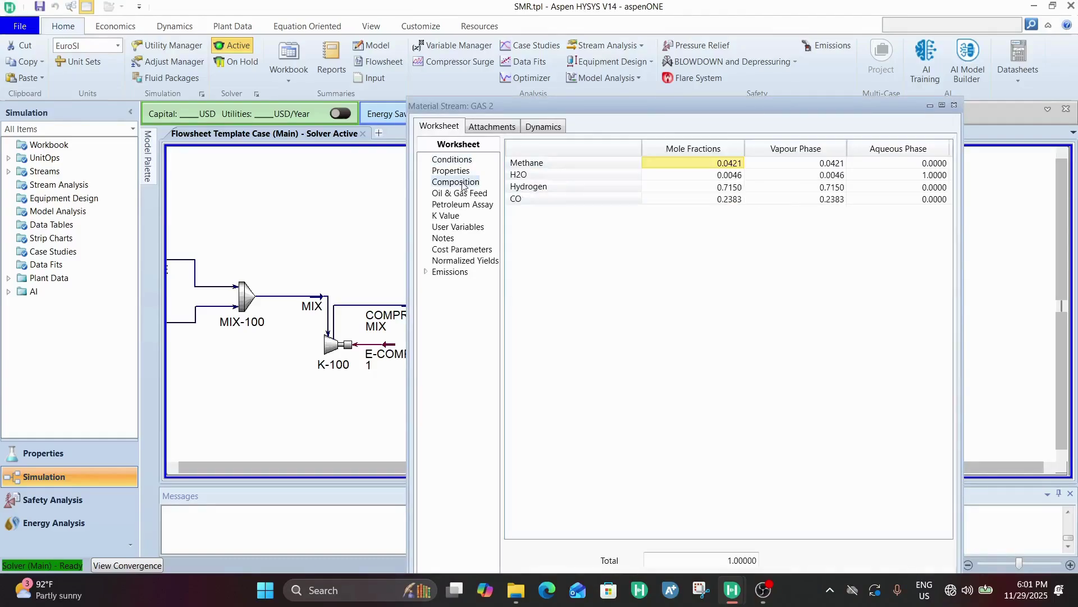
pyautogui.click(739, 189)
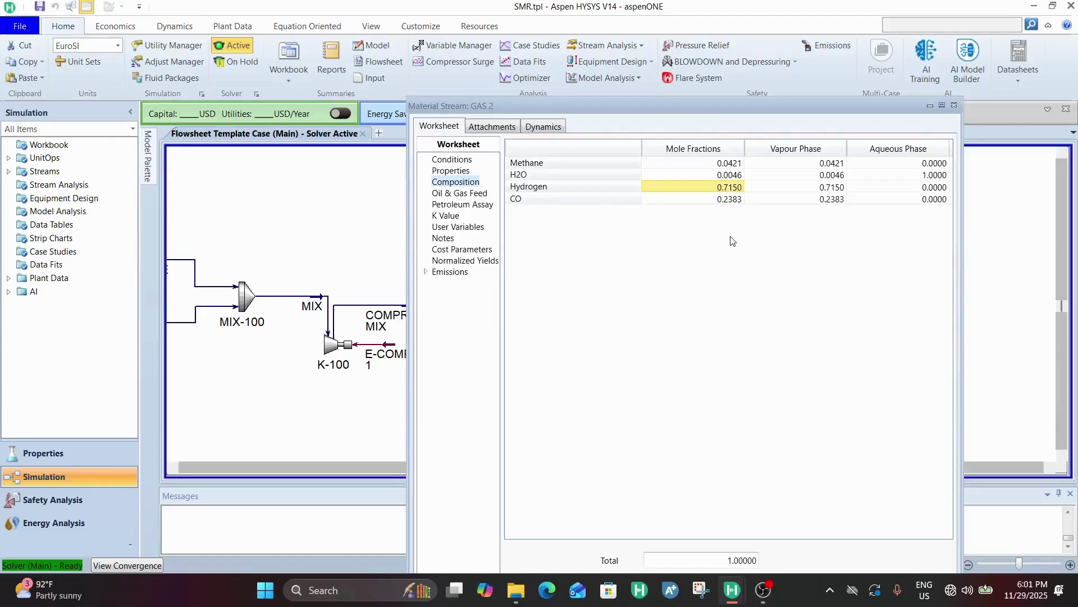
pyautogui.click(954, 106)
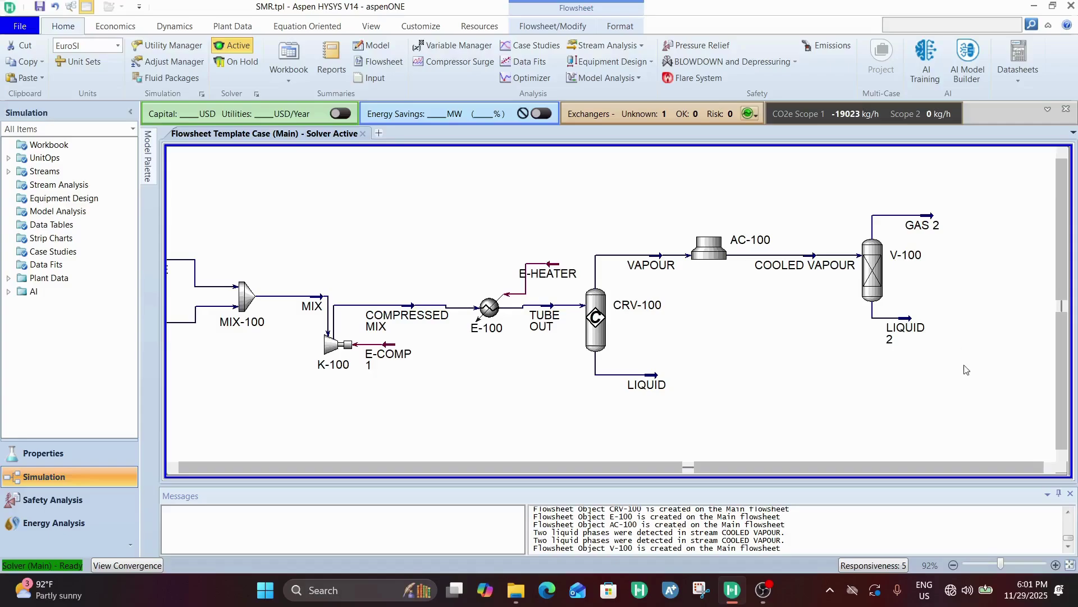
# Bring the whole flowsheet into view, reopen the GAS 2 stream and review its hydrogen fraction and its conditions.
pyautogui.click(1050, 467)
pyautogui.scroll(-2, 904, 204)
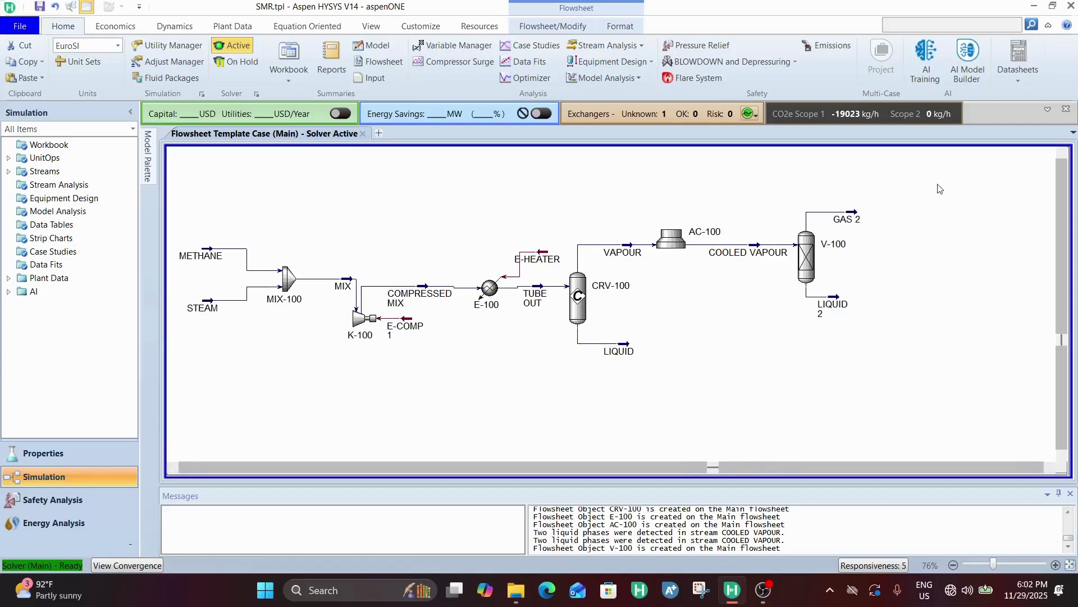
pyautogui.click(1062, 153)
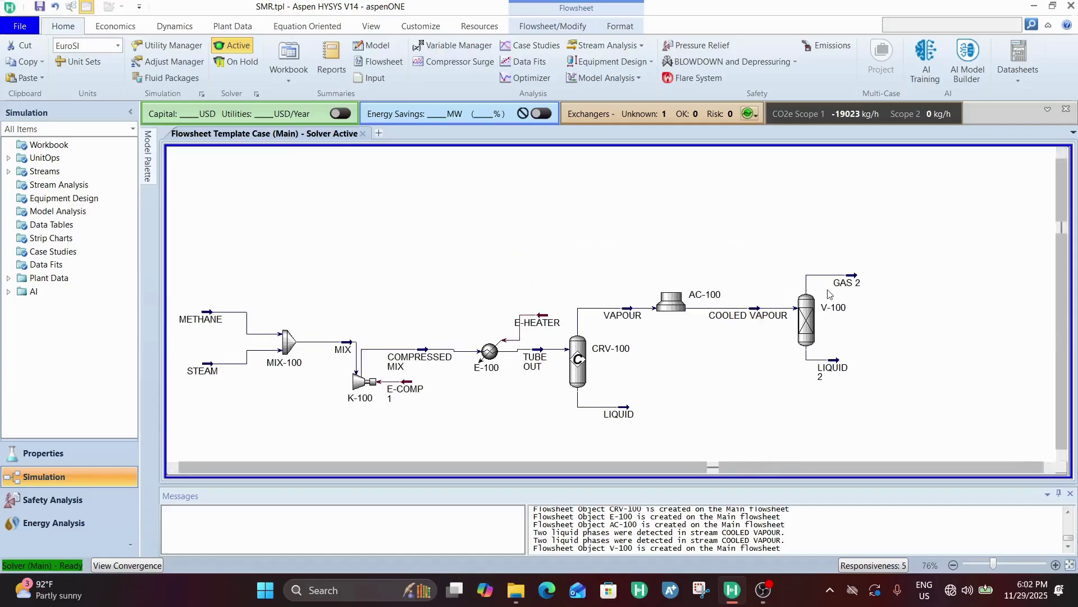
pyautogui.click(862, 282)
pyautogui.doubleClick(862, 282)
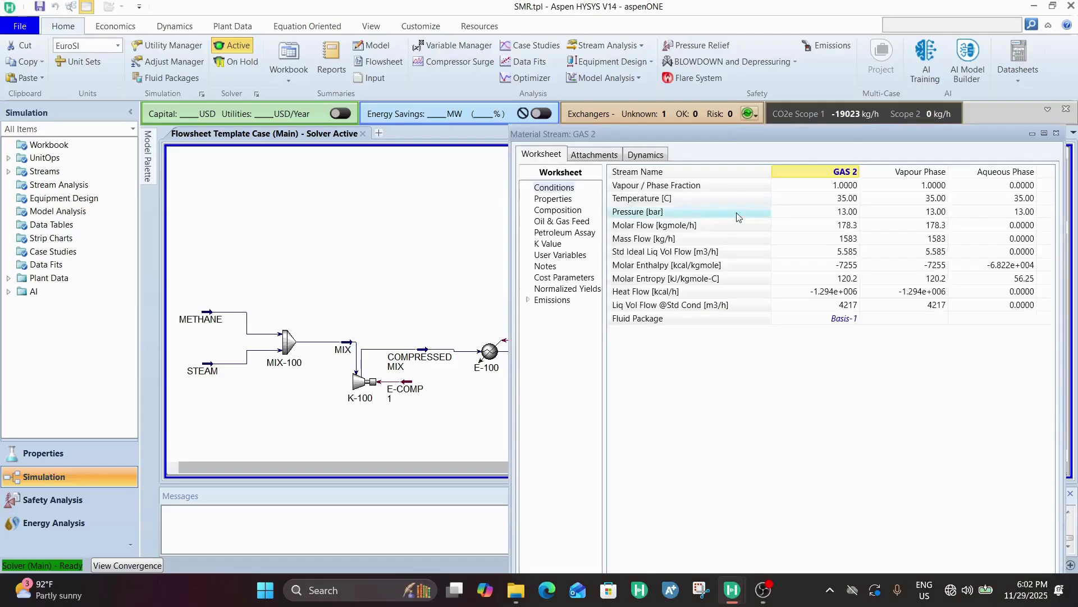
pyautogui.click(557, 211)
pyautogui.click(833, 217)
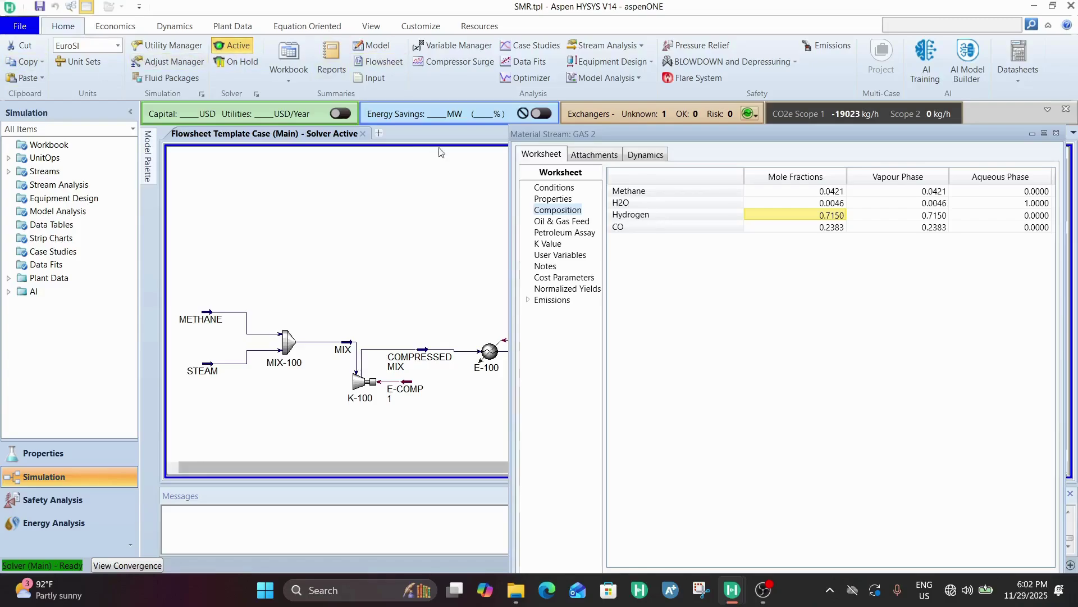
pyautogui.click(566, 189)
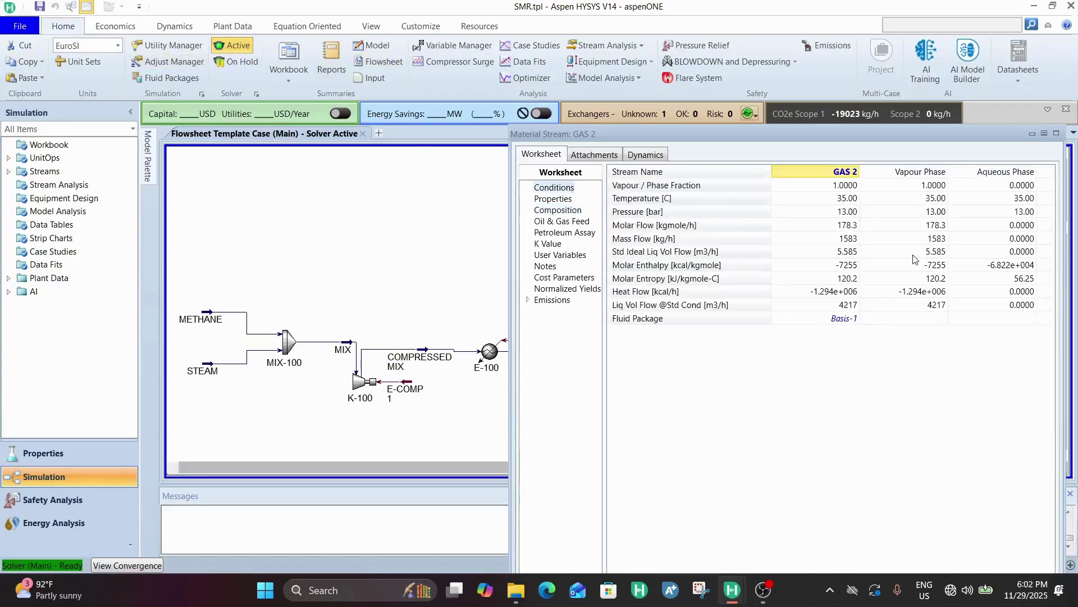
# Check the molar flow, hydrogen mole fraction and aqueous-phase water fraction of GAS 2, close the stream and clear its selection on the flowsheet.
pyautogui.click(834, 227)
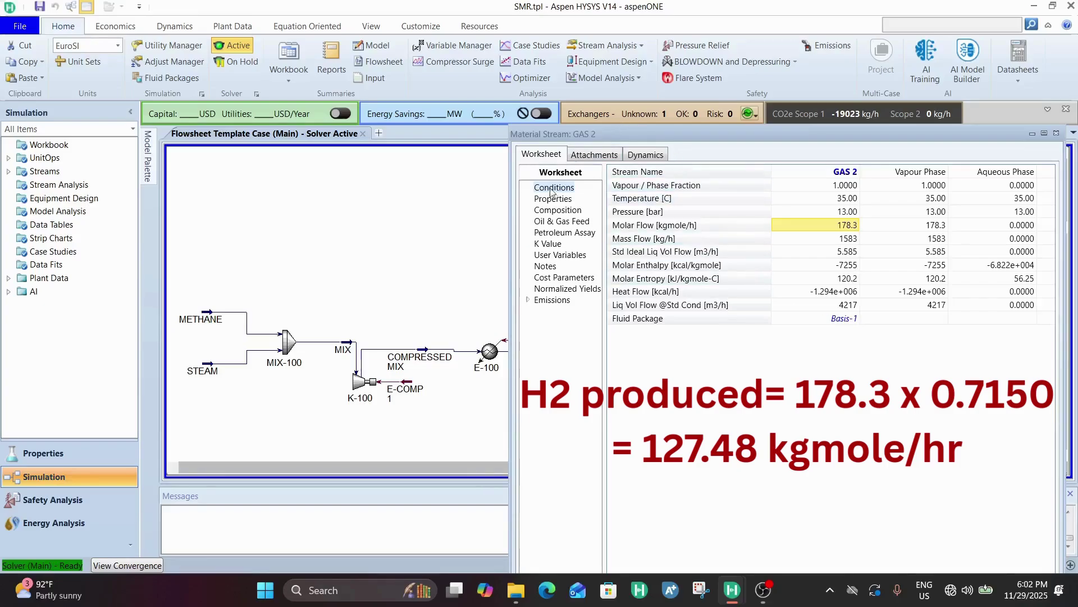
pyautogui.click(561, 210)
pyautogui.click(823, 217)
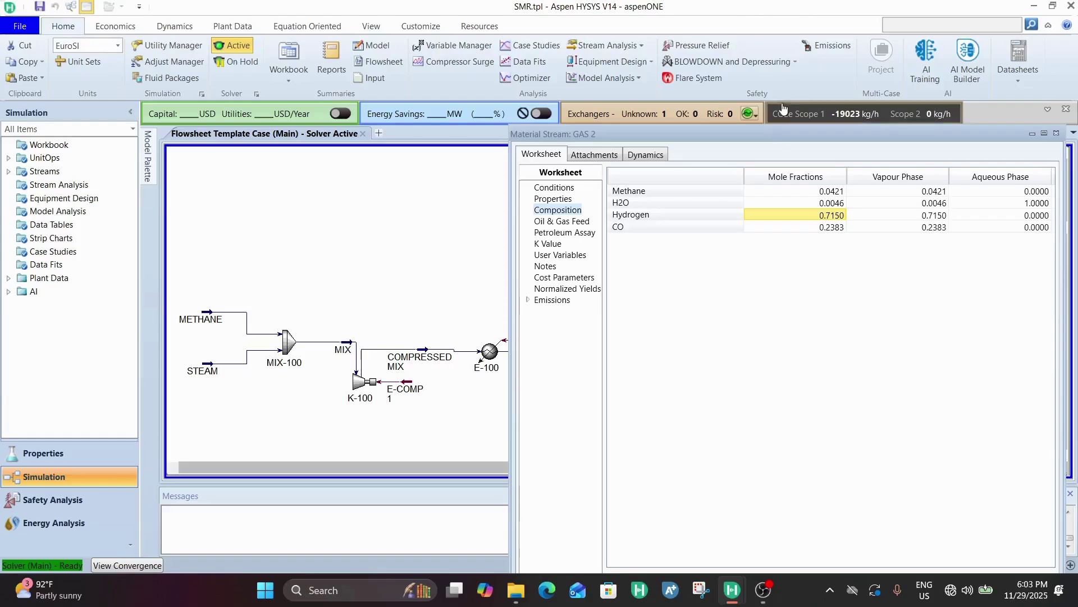
pyautogui.moveTo(805, 132); pyautogui.dragTo(558, 61)
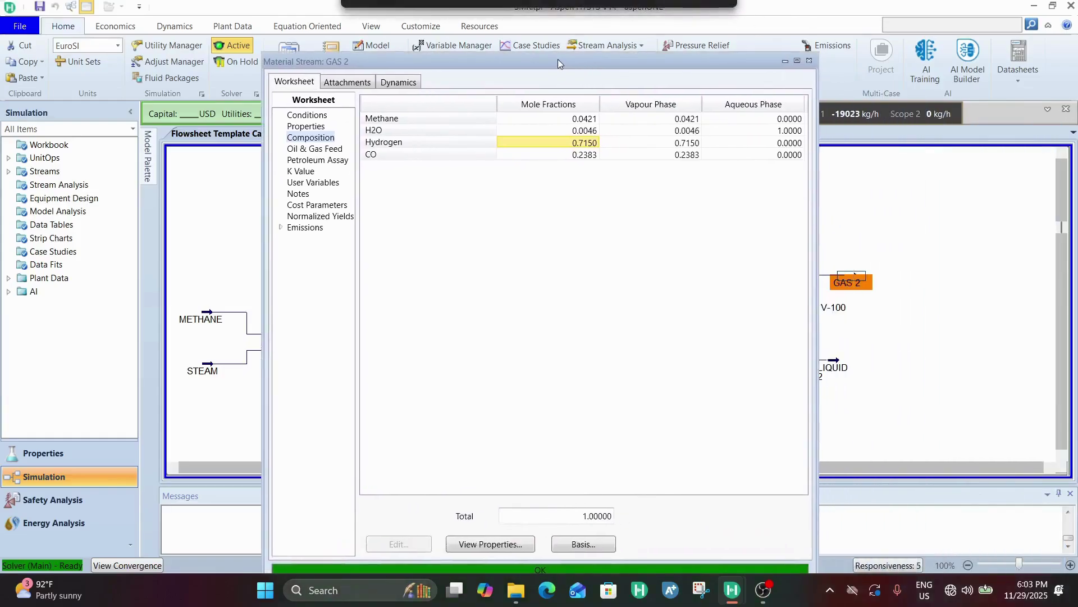
pyautogui.click(703, 136)
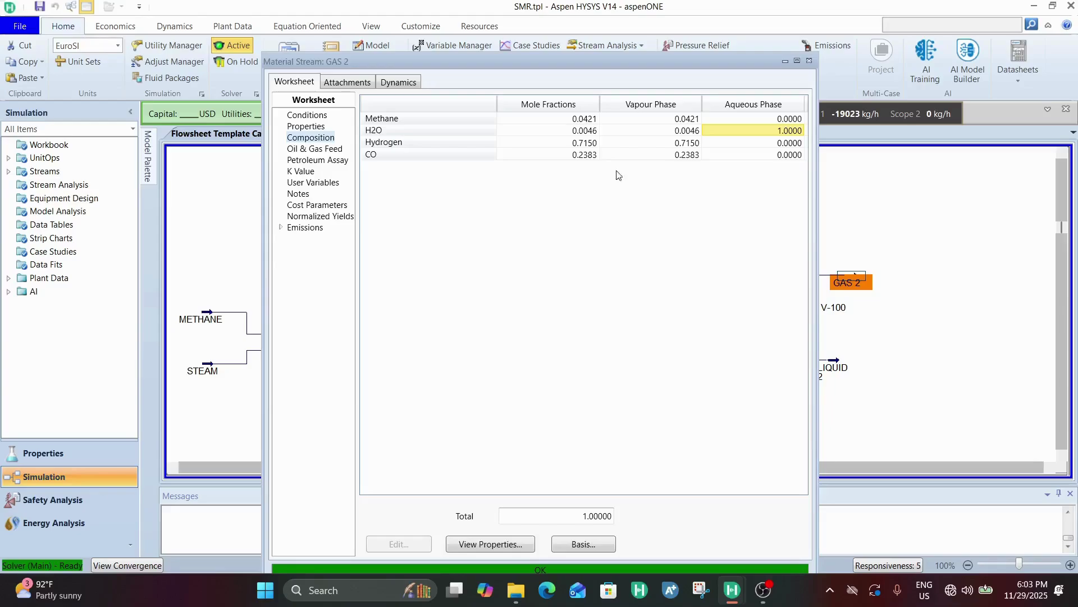
pyautogui.click(809, 62)
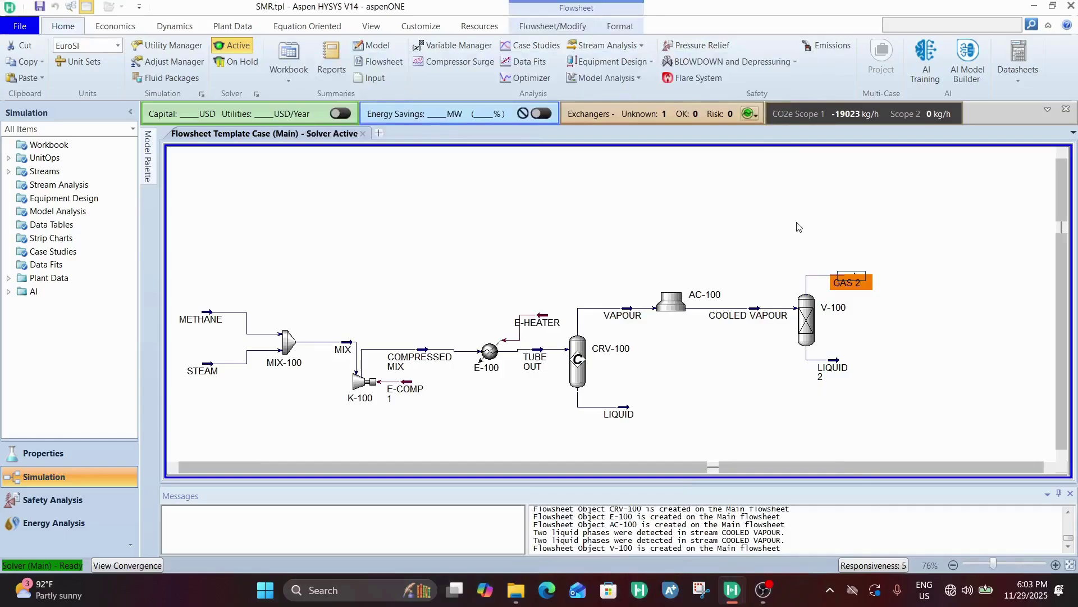
pyautogui.moveTo(780, 212); pyautogui.dragTo(895, 265)
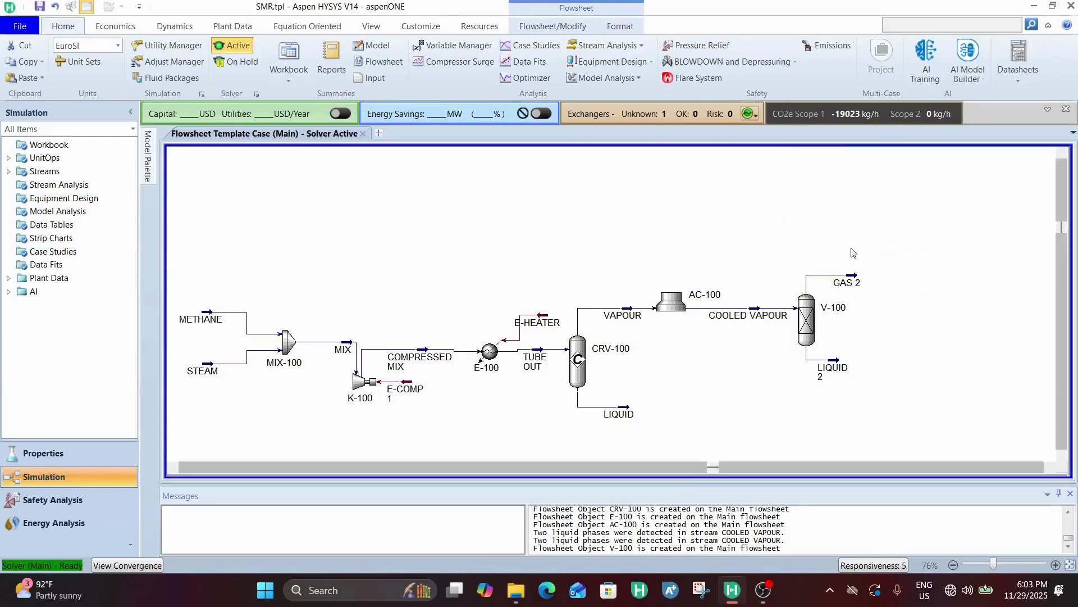